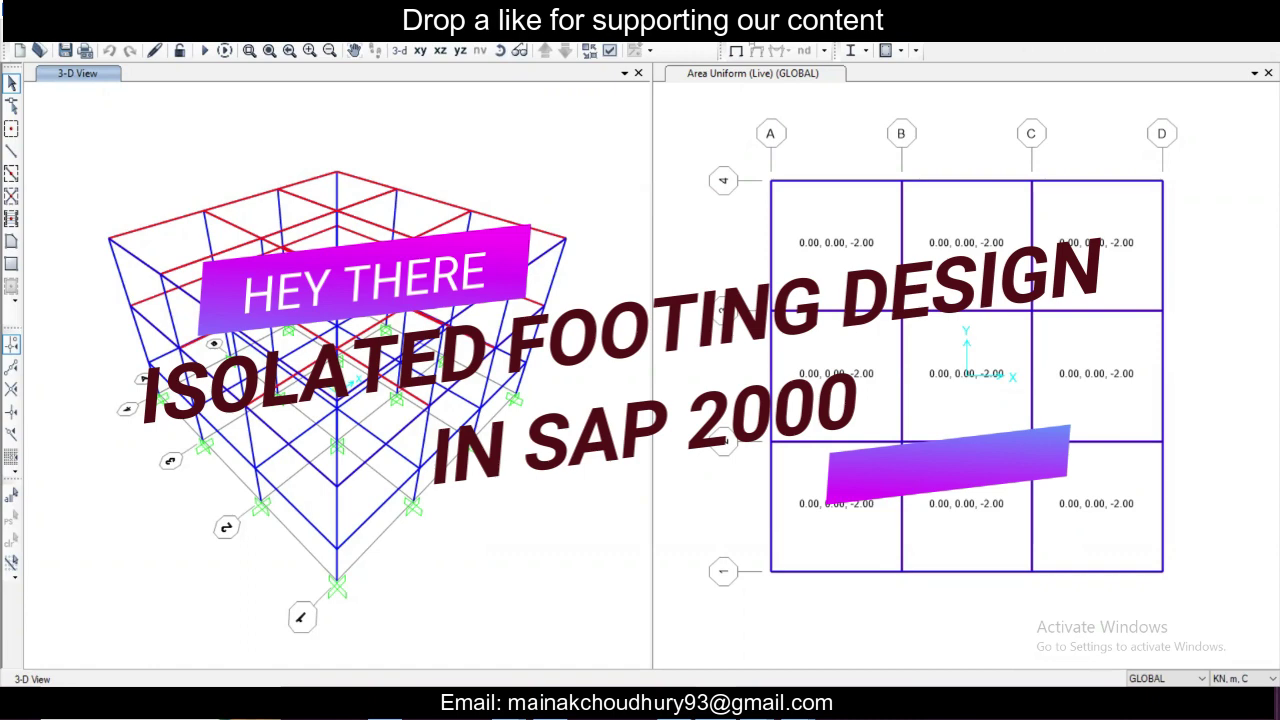
- Delete all existing load combinations, from UDCON1 through DCON14
{"action": "key", "text": "alt+e"}
{"action": "key", "text": "Left"}
{"action": "key", "text": "Escape"}
{"action": "key", "text": "alt+d"}
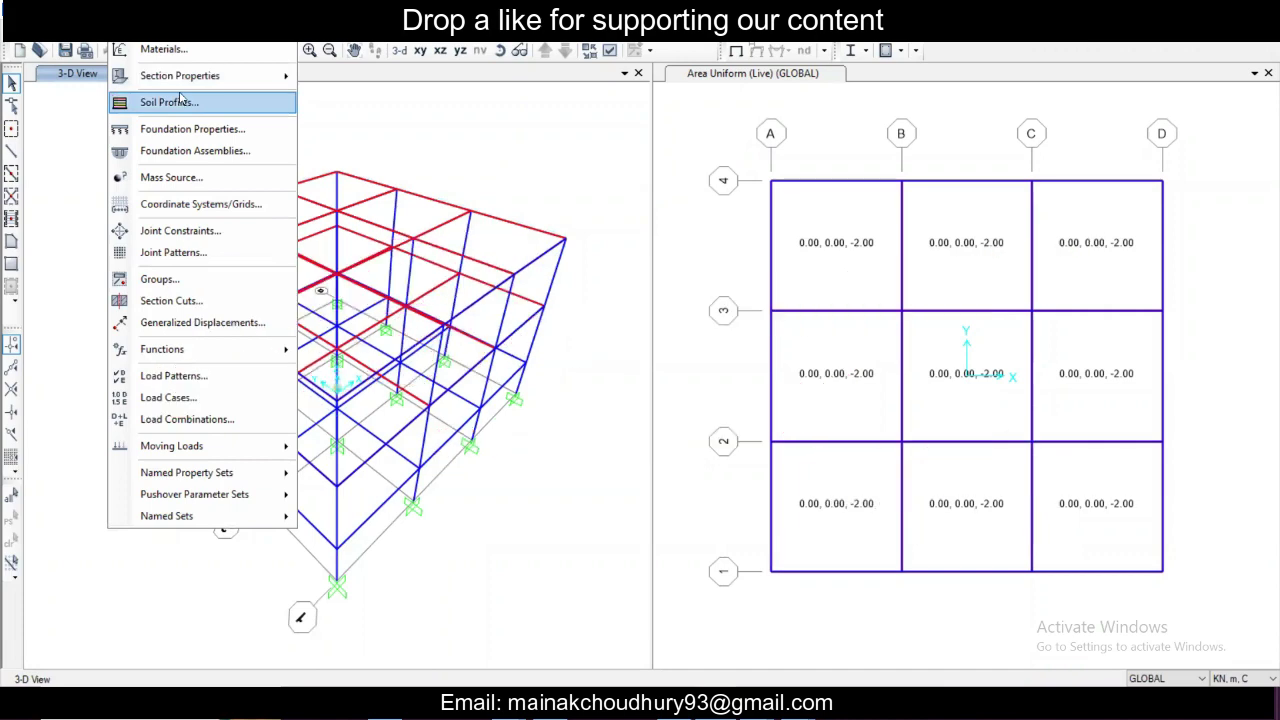
{"action": "left_click", "coordinate": [185, 419]}
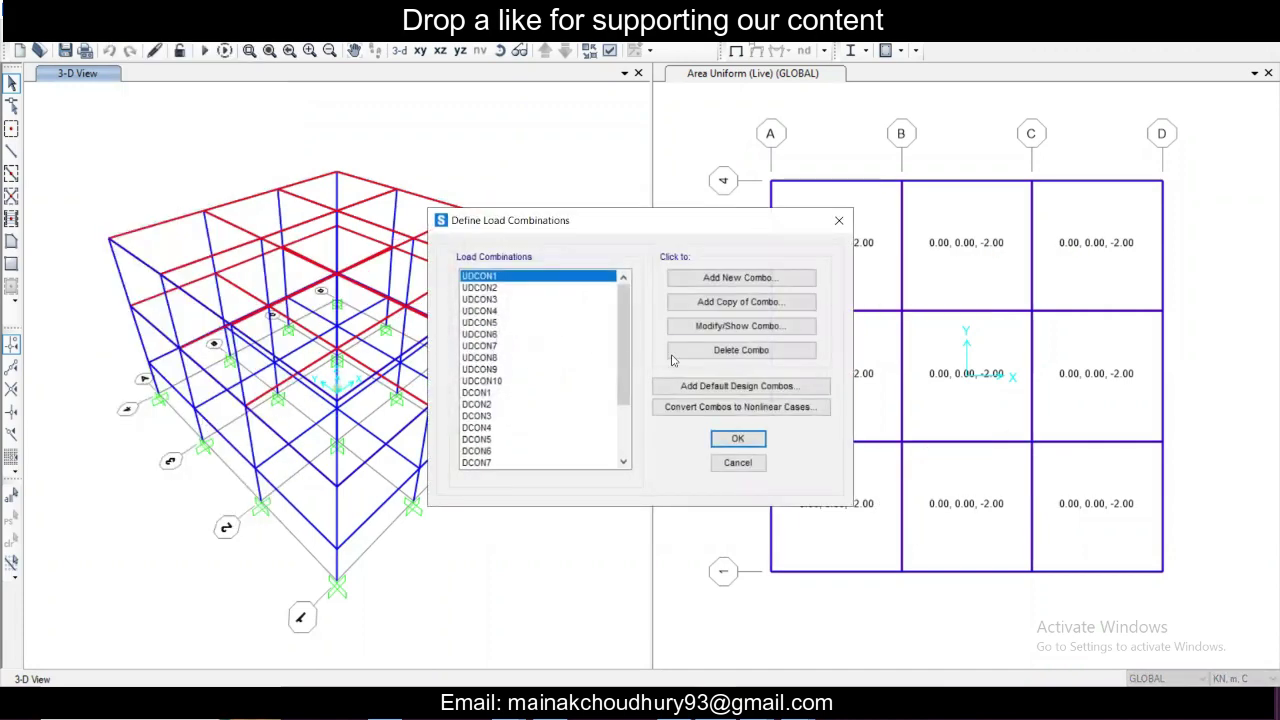
{"action": "left_click", "coordinate": [489, 311], "text": "shift"}
{"action": "left_click_drag", "start_coordinate": [487, 345], "coordinate": [540, 466], "text": "shift"}
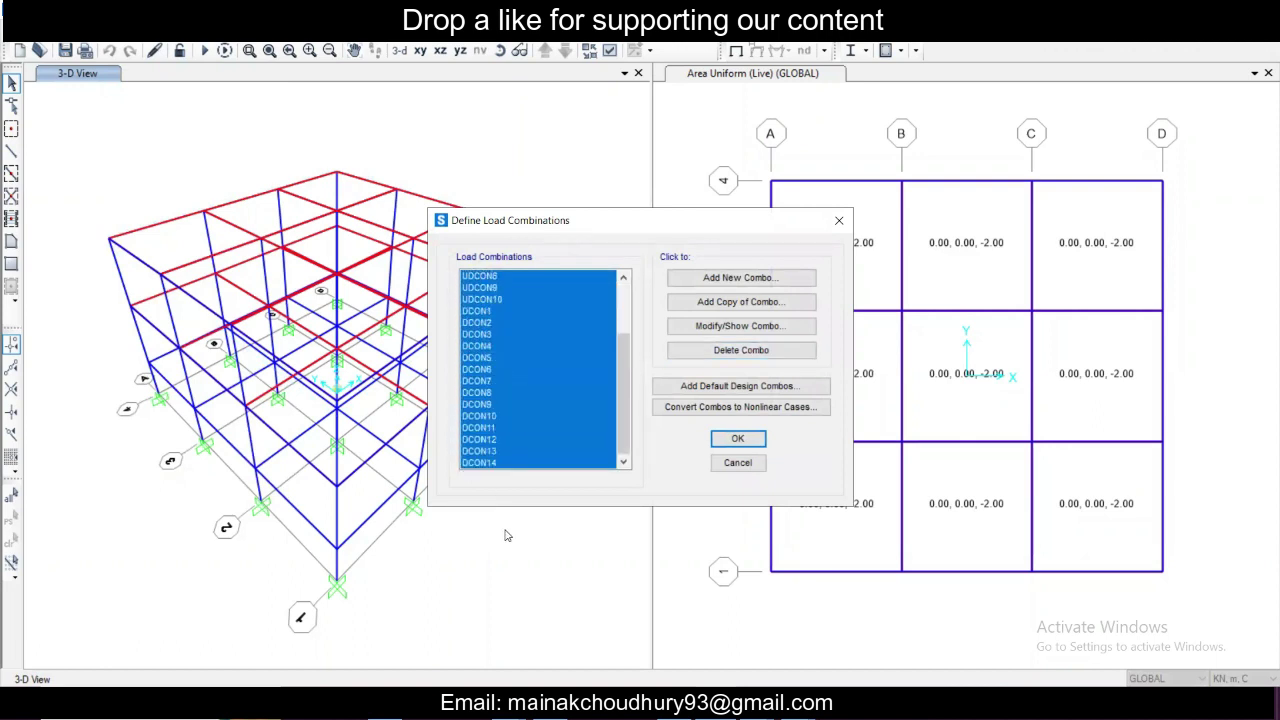
{"action": "left_click", "coordinate": [741, 350]}
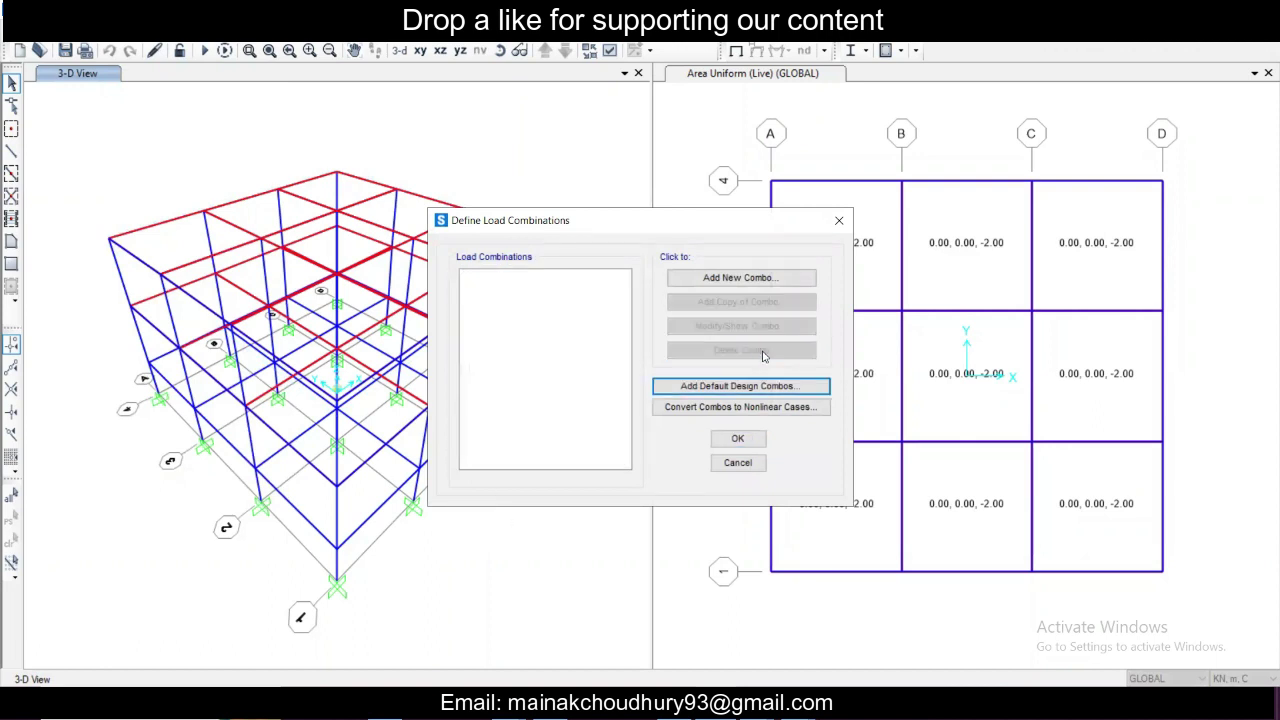
- Create a linear-add load combination UF 1 from the DEAD, other DEAD and Live cases, each with scale factor 1
{"action": "left_click", "coordinate": [704, 280]}
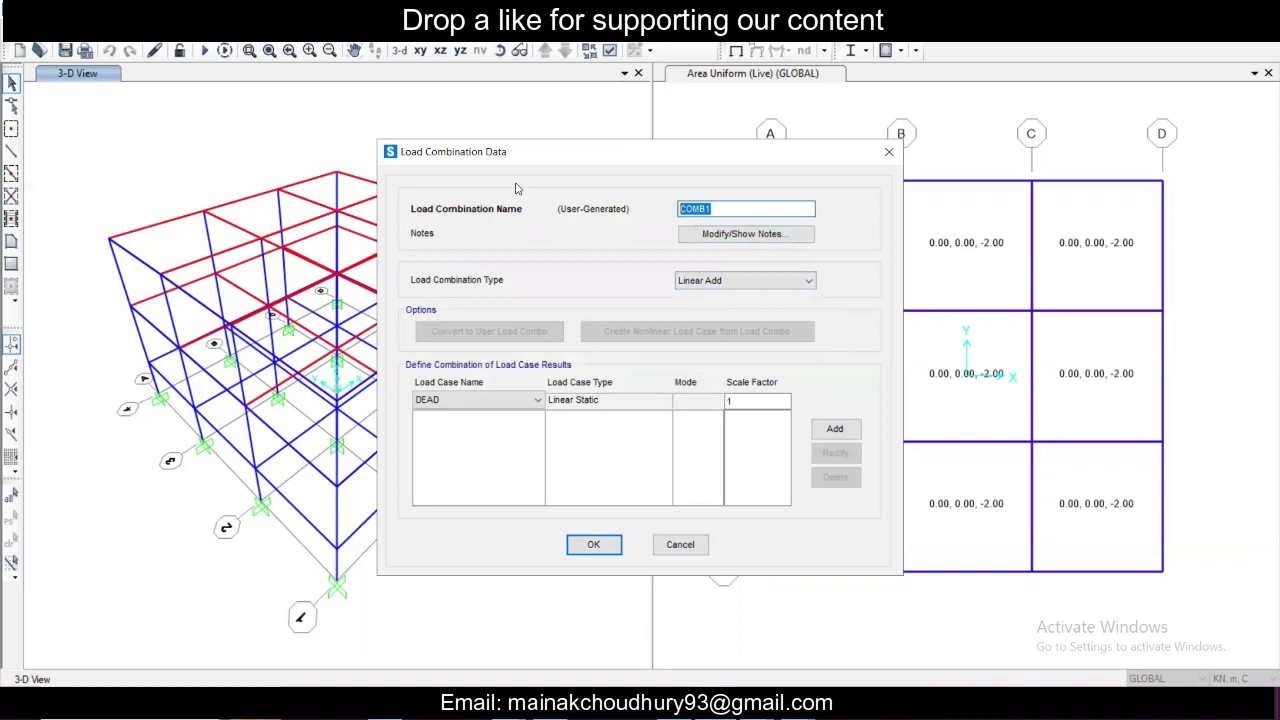
{"action": "type", "text": "UF 1"}
{"action": "left_click", "coordinate": [838, 429]}
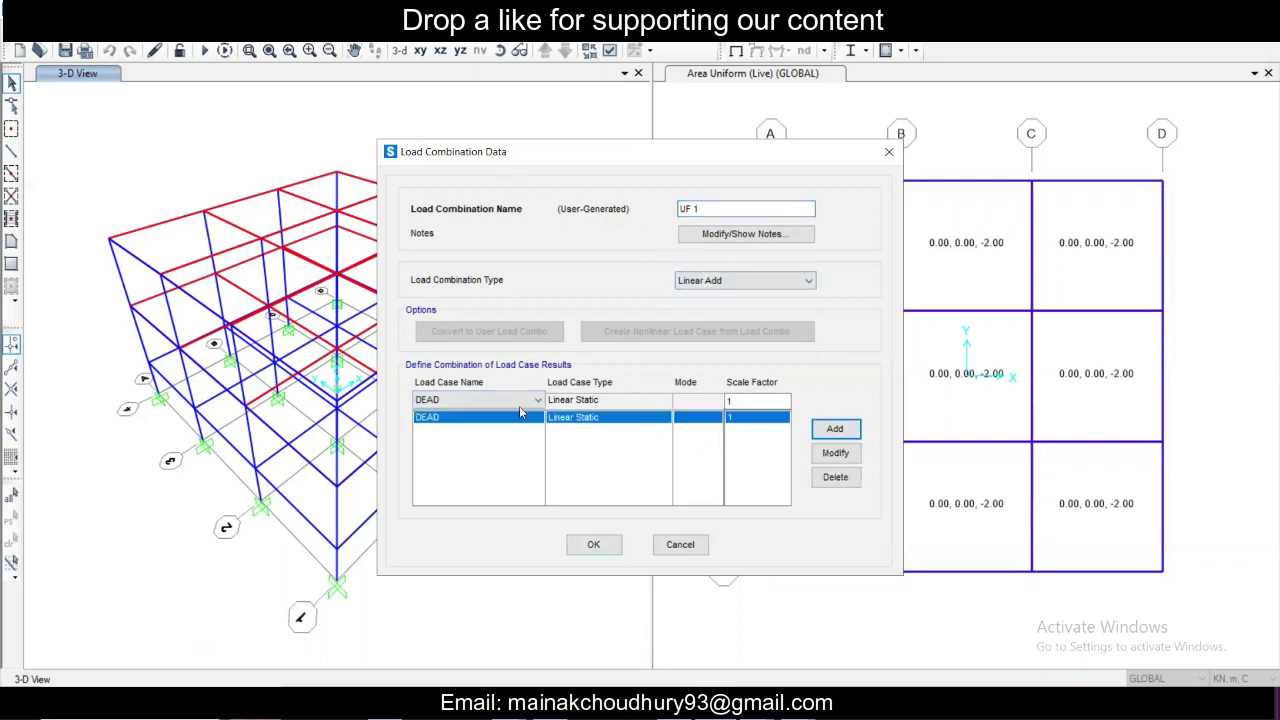
{"action": "left_click", "coordinate": [500, 400]}
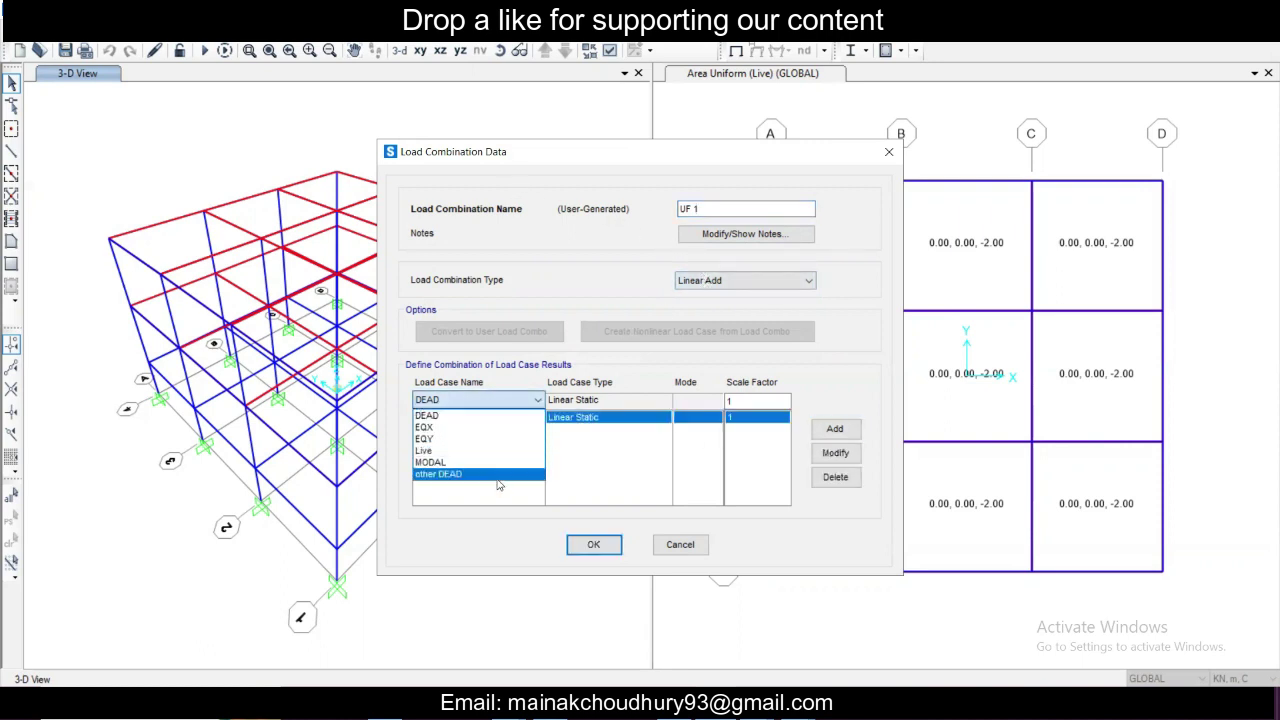
{"action": "left_click", "coordinate": [499, 474]}
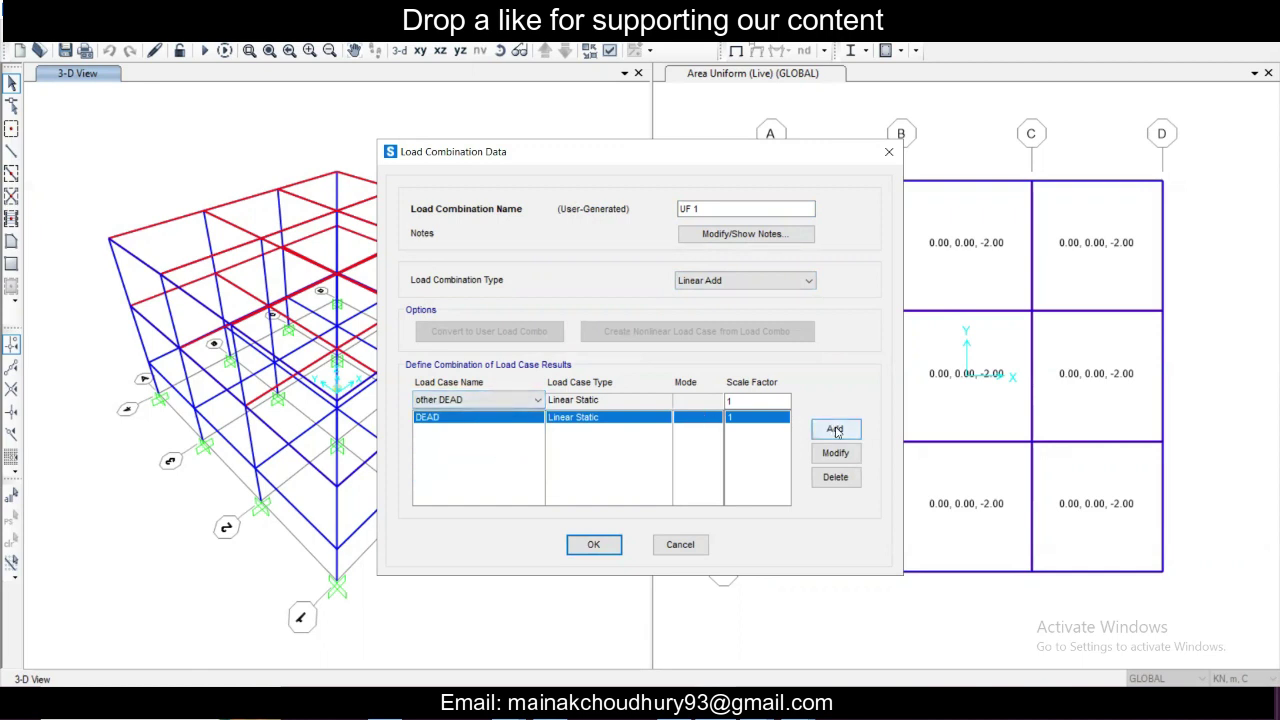
{"action": "left_click", "coordinate": [836, 429]}
{"action": "left_click", "coordinate": [510, 399]}
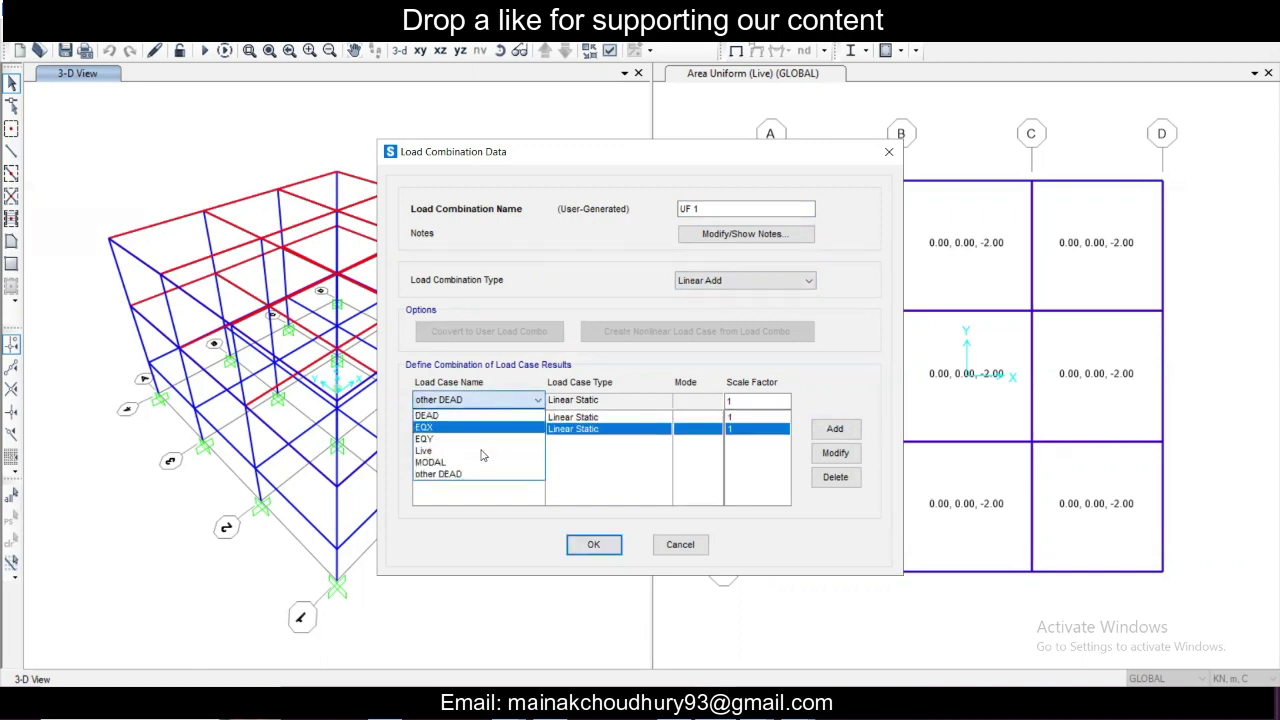
{"action": "left_click", "coordinate": [486, 451]}
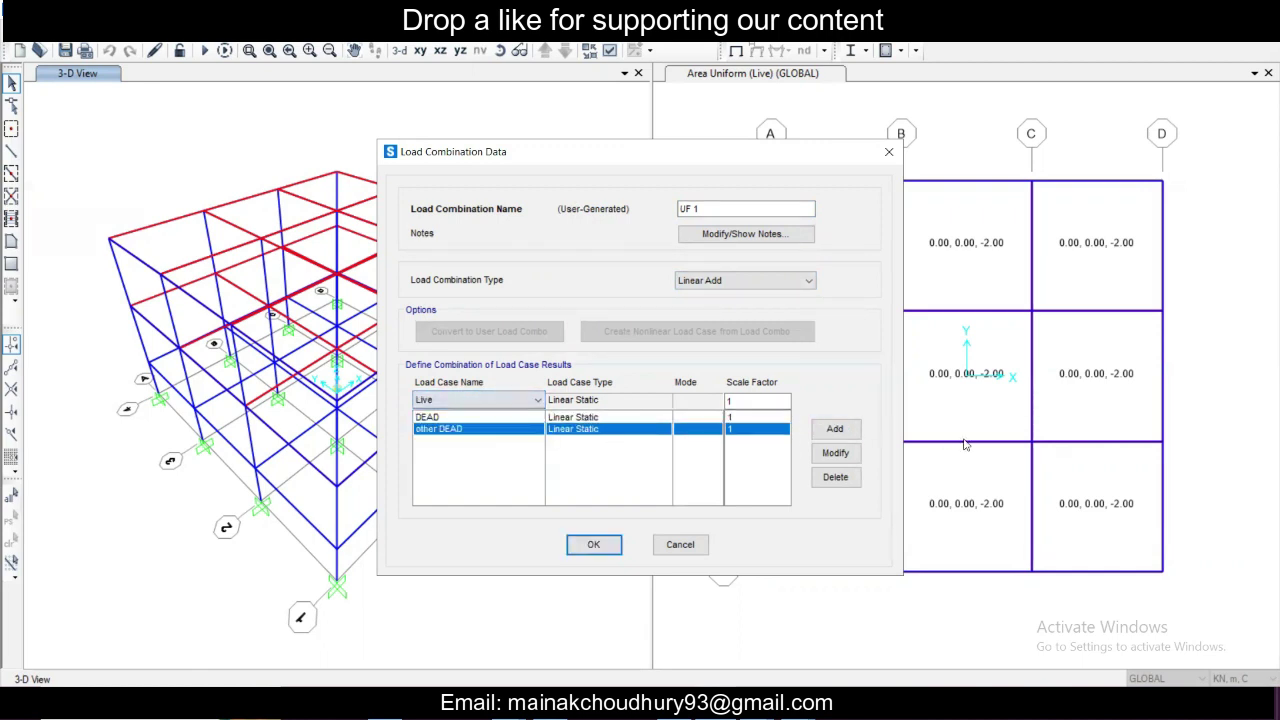
{"action": "left_click", "coordinate": [835, 429]}
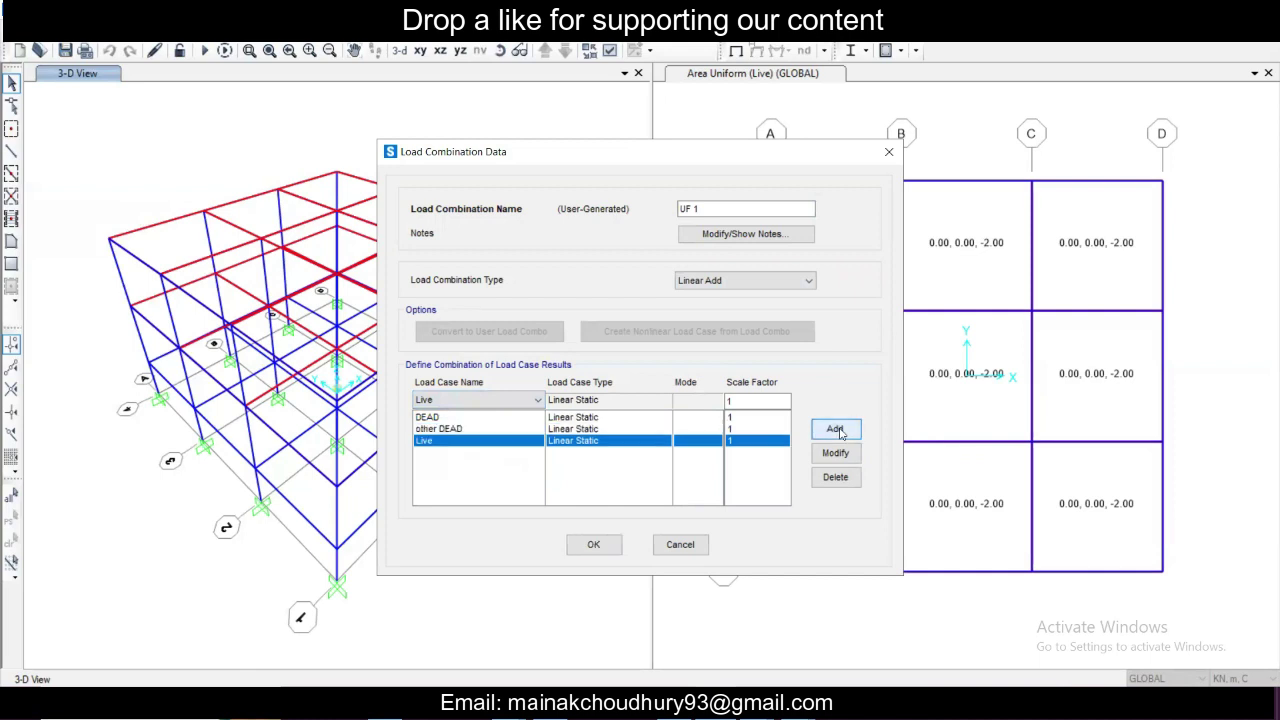
{"action": "left_click", "coordinate": [592, 545]}
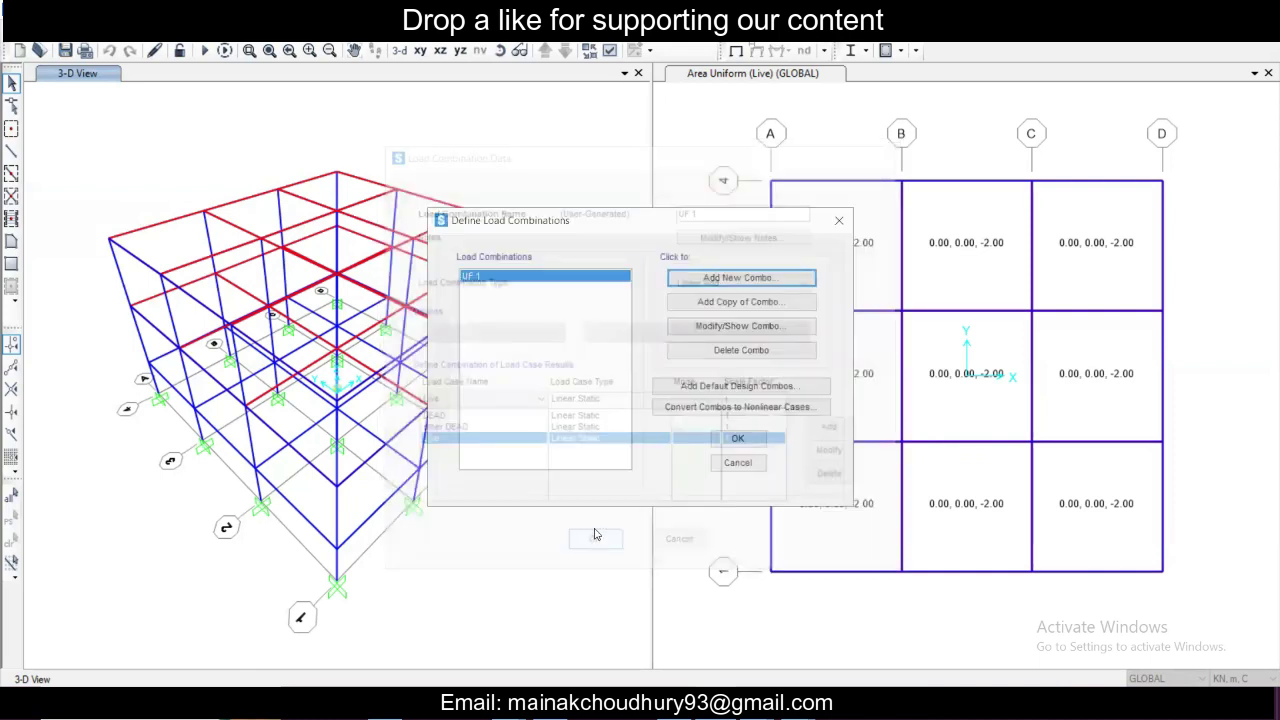
- Copy UF 1 as load combination UF2, replacing the Live case with EQX at scale factor 1
{"action": "left_click", "coordinate": [760, 303]}
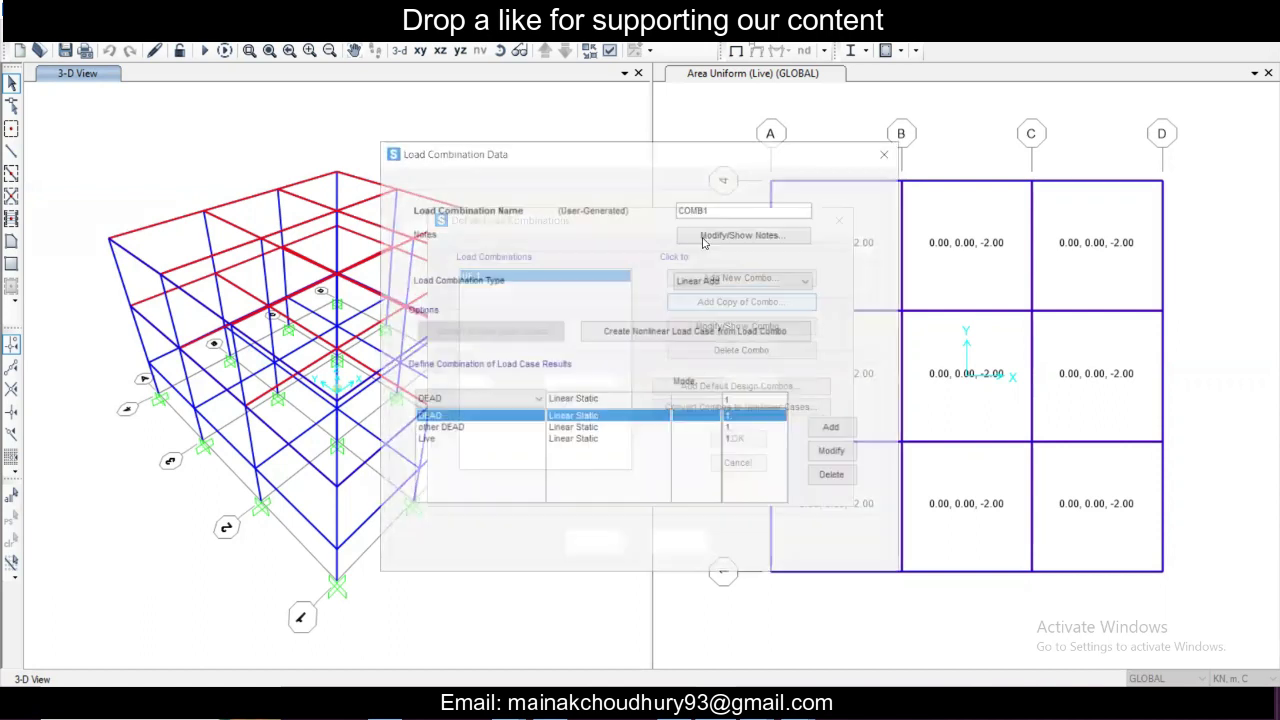
{"action": "type", "text": "UF2"}
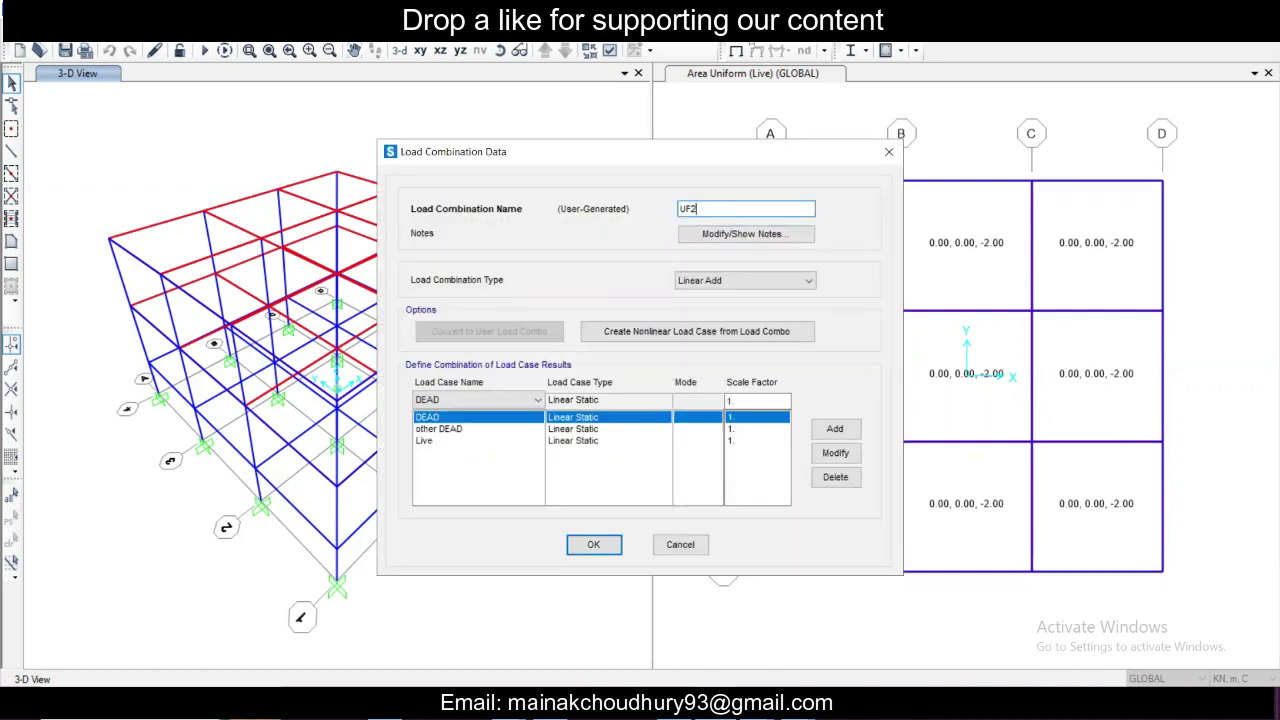
{"action": "left_click", "coordinate": [505, 445]}
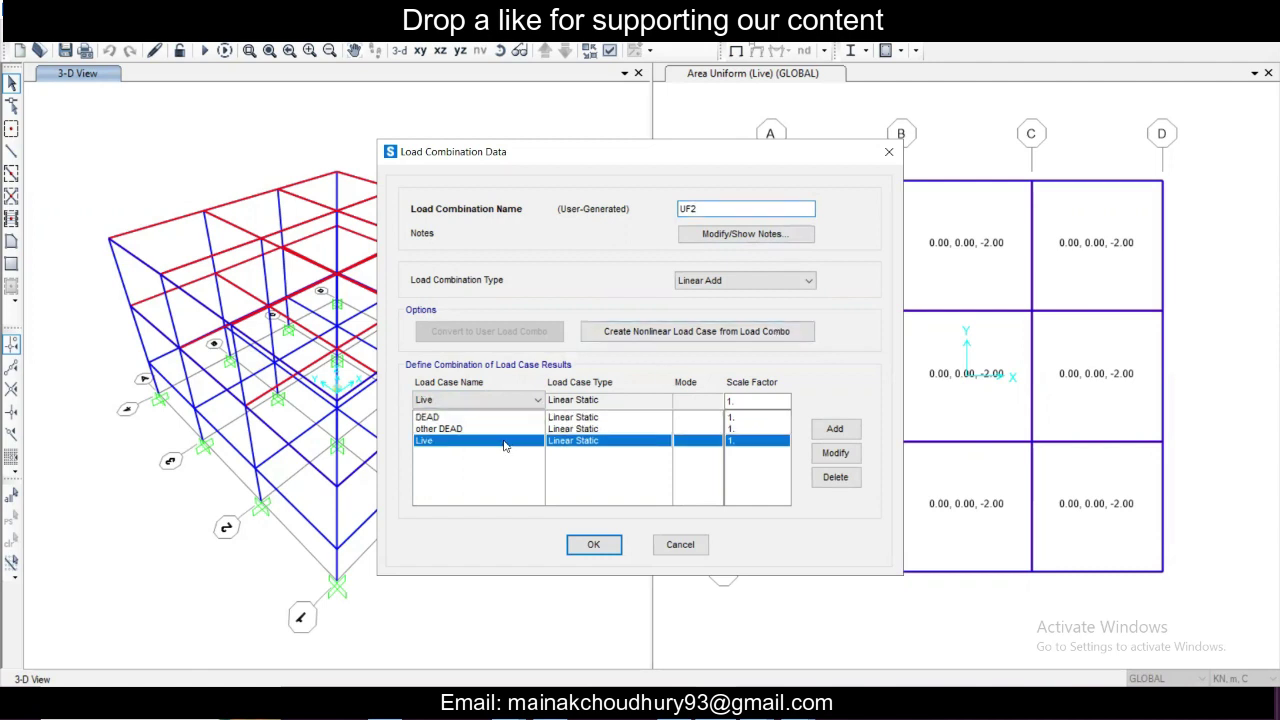
{"action": "left_click", "coordinate": [838, 478]}
{"action": "left_click", "coordinate": [510, 399]}
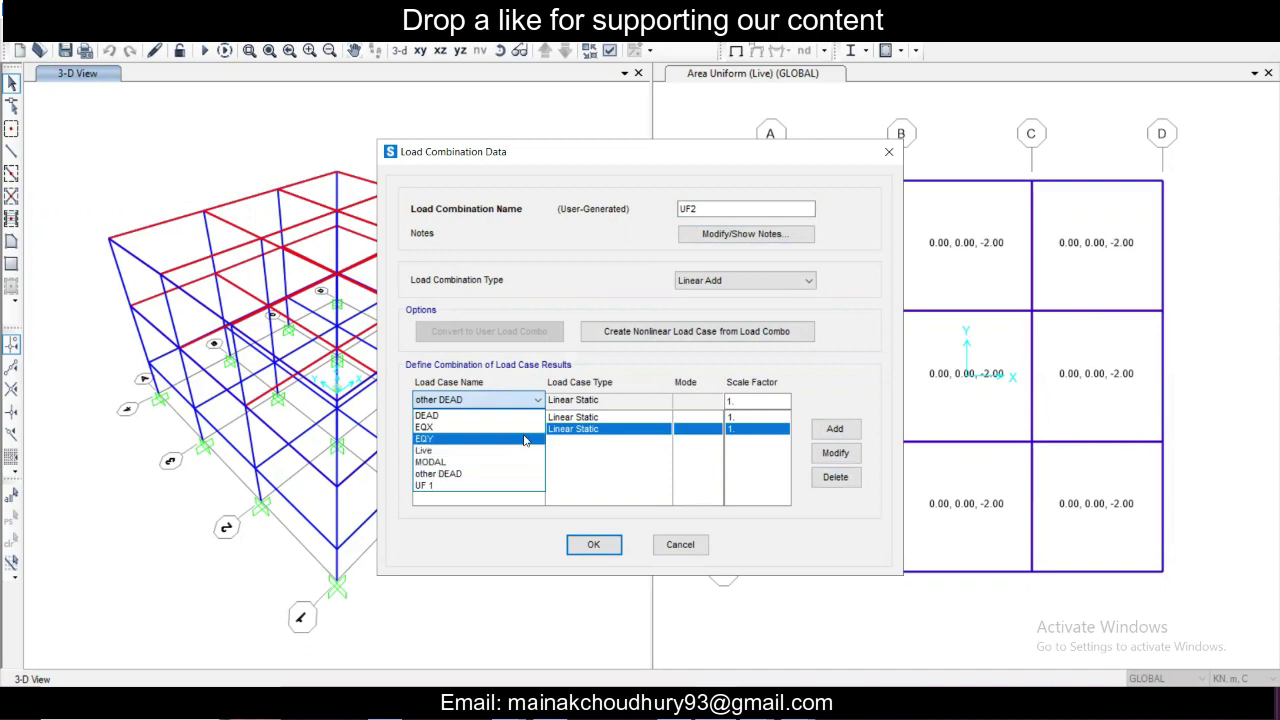
{"action": "left_click", "coordinate": [500, 427]}
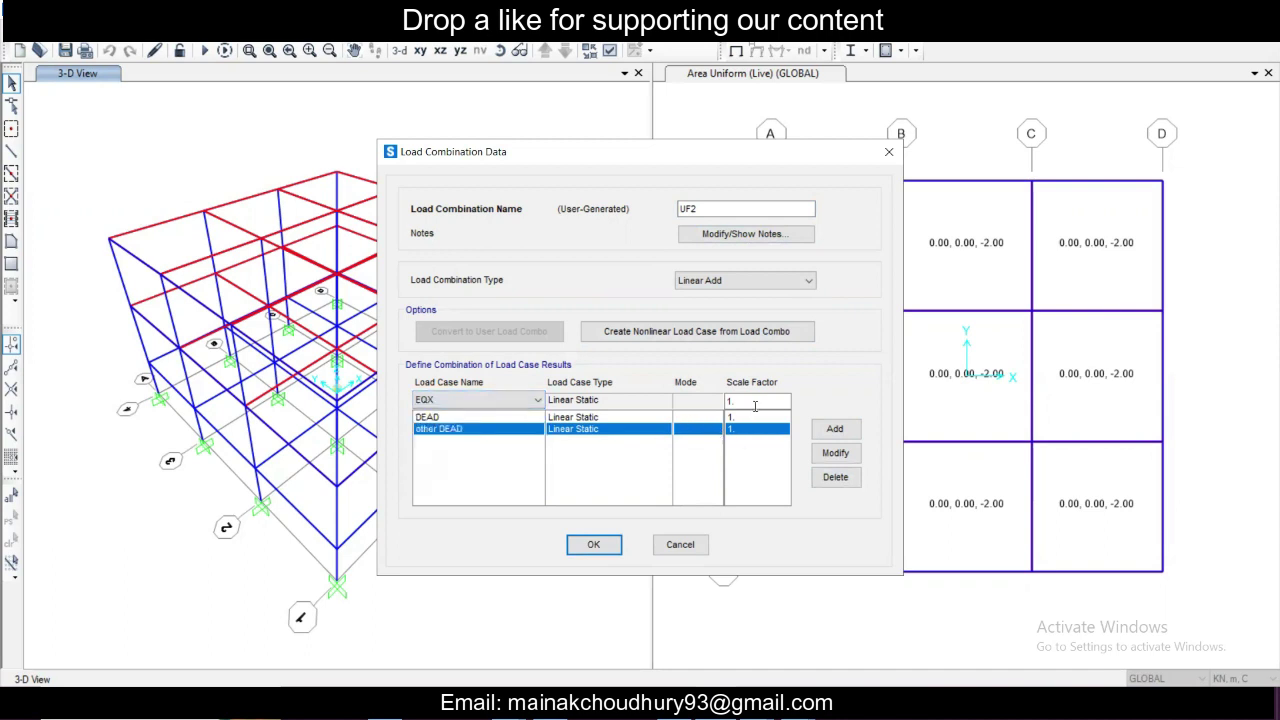
{"action": "left_click", "coordinate": [835, 428]}
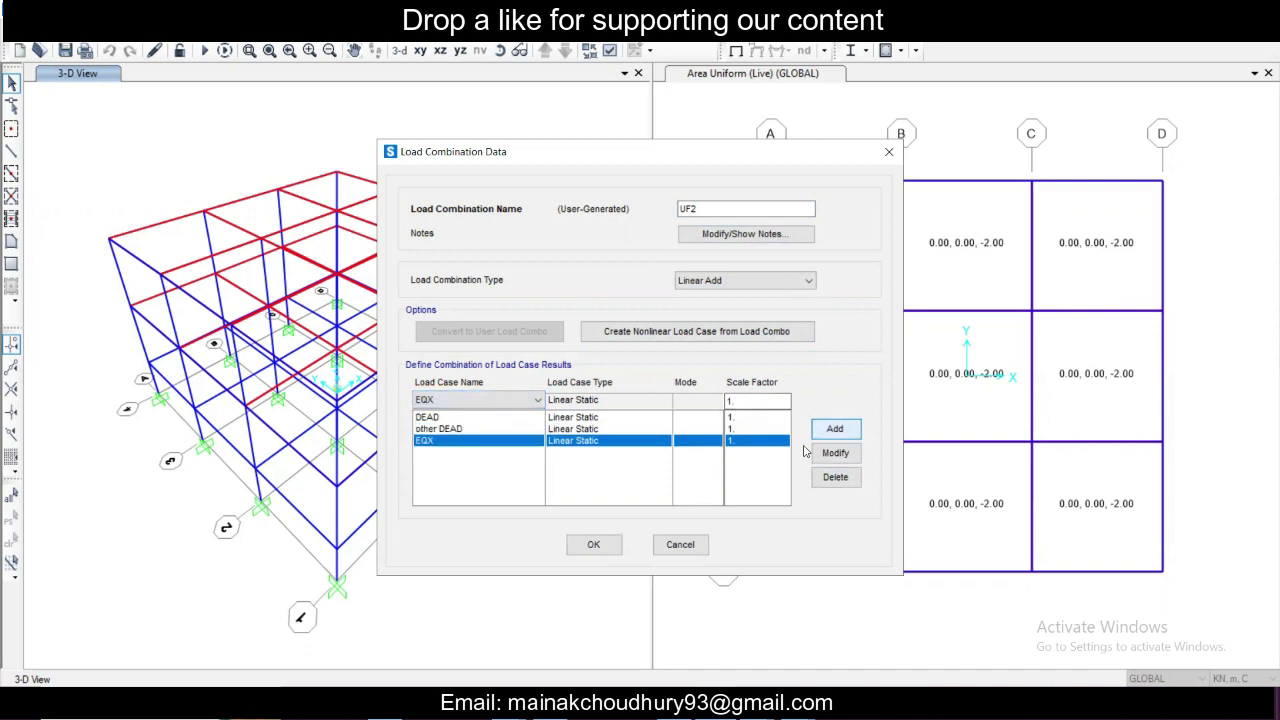
{"action": "left_click", "coordinate": [597, 545]}
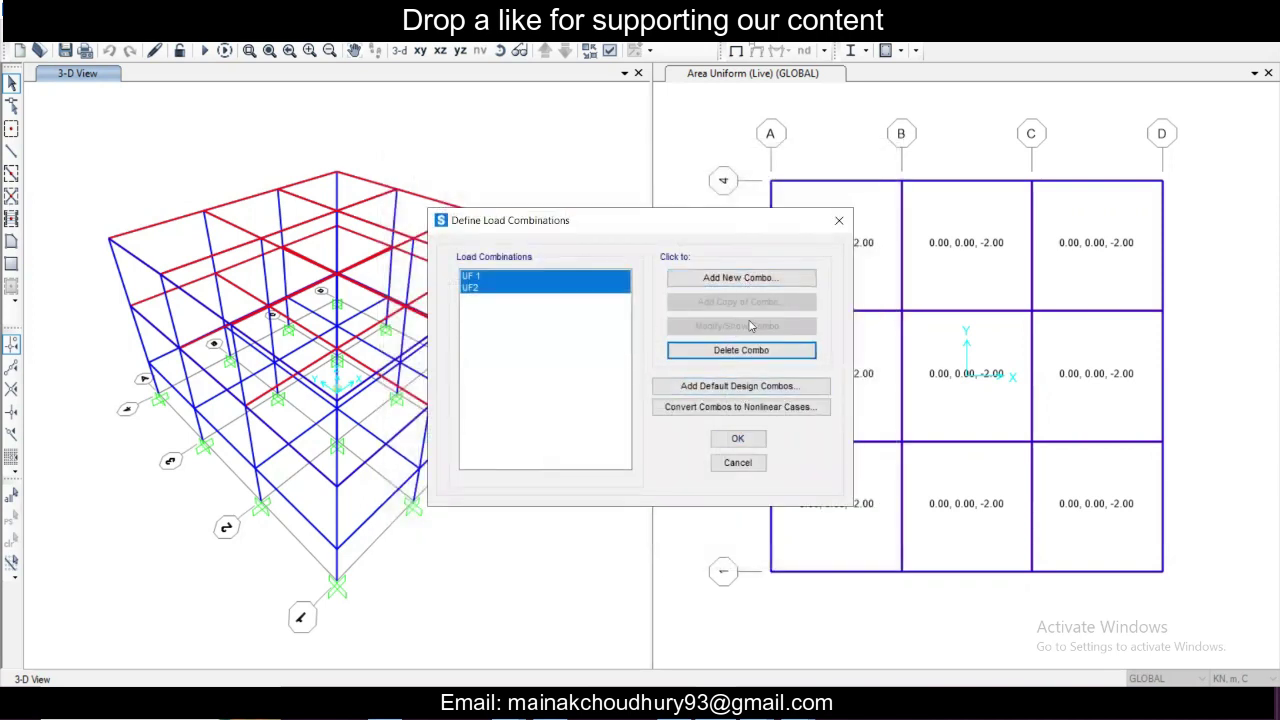
- Copy UF2 as load combination uf3, giving its EQX case a scale factor of -1
{"action": "left_click", "coordinate": [541, 350]}
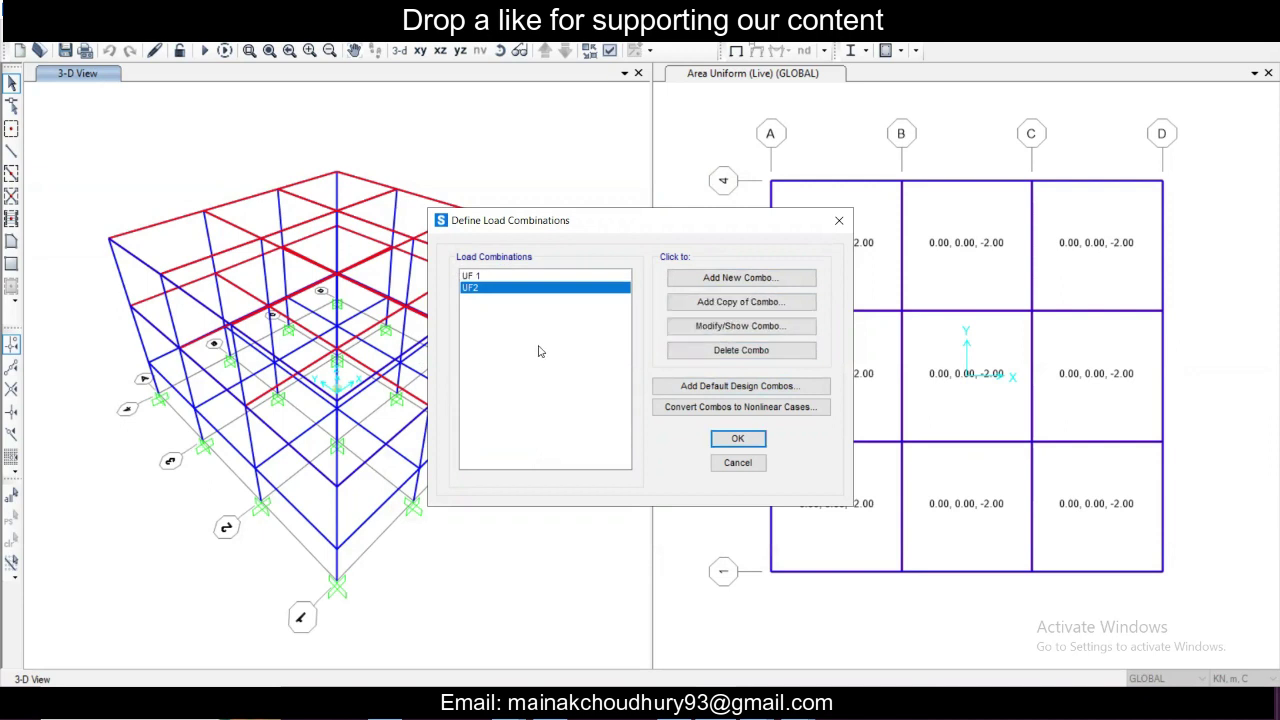
{"action": "left_click", "coordinate": [745, 302]}
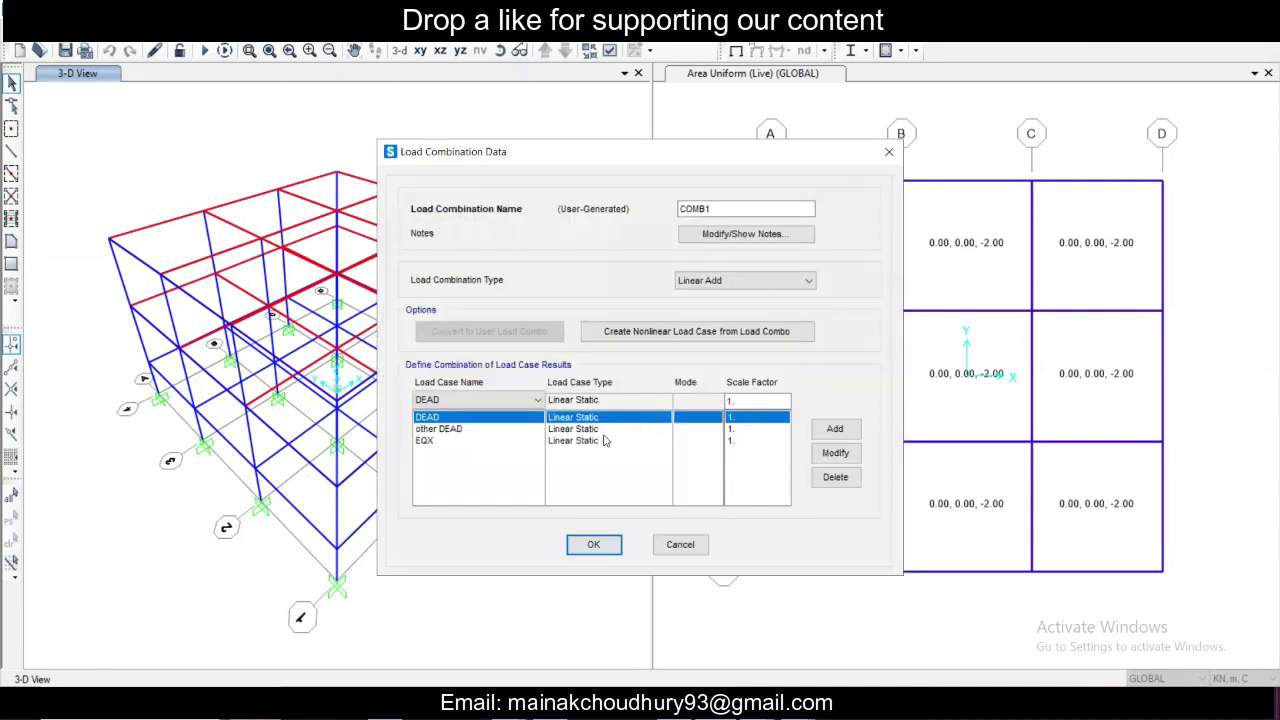
{"action": "left_click_drag", "start_coordinate": [727, 212], "coordinate": [659, 211]}
{"action": "type", "text": "uf3"}
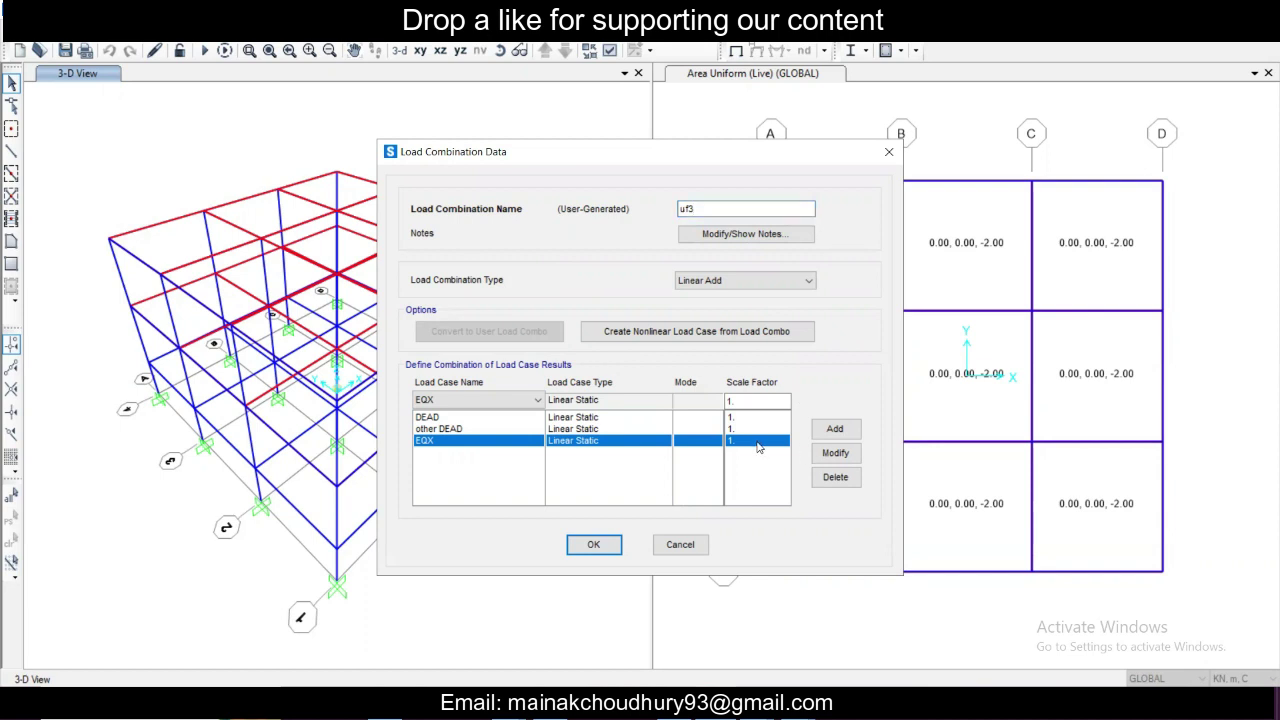
{"action": "double_click", "coordinate": [738, 402]}
{"action": "type", "text": "-1"}
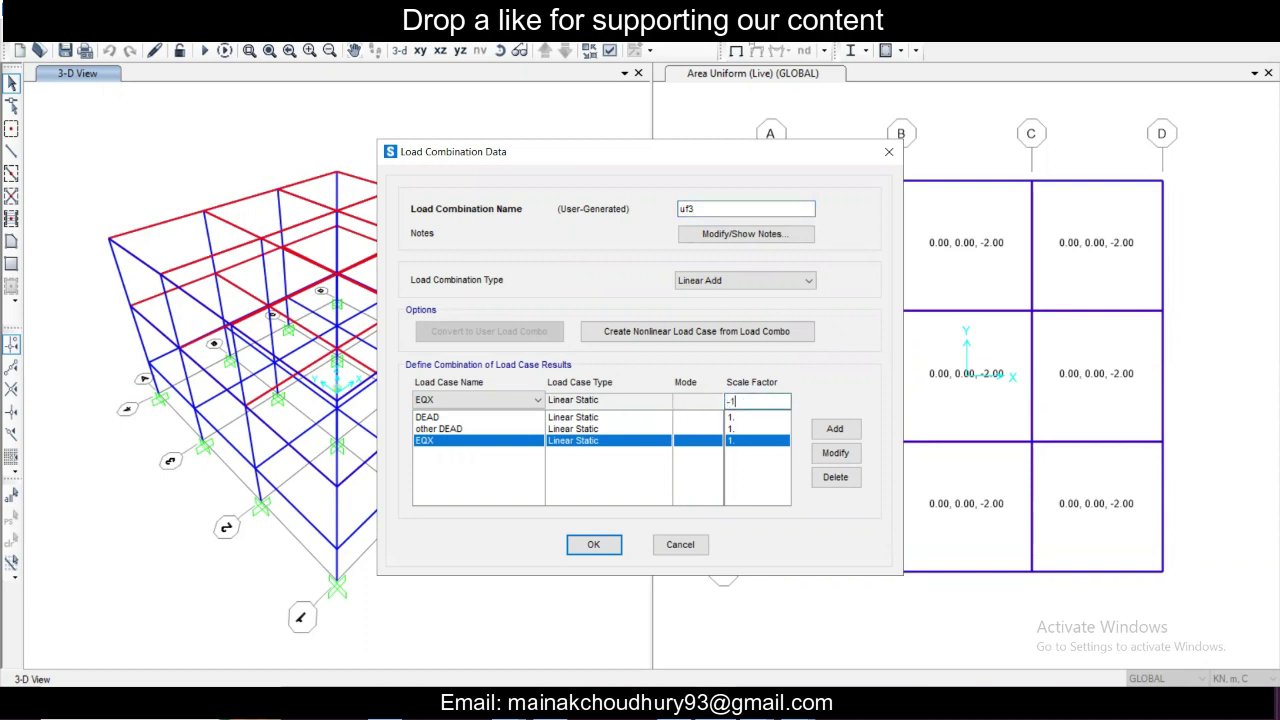
{"action": "left_click", "coordinate": [835, 428]}
{"action": "left_click", "coordinate": [705, 441]}
{"action": "left_click", "coordinate": [833, 476]}
{"action": "left_click", "coordinate": [594, 546]}
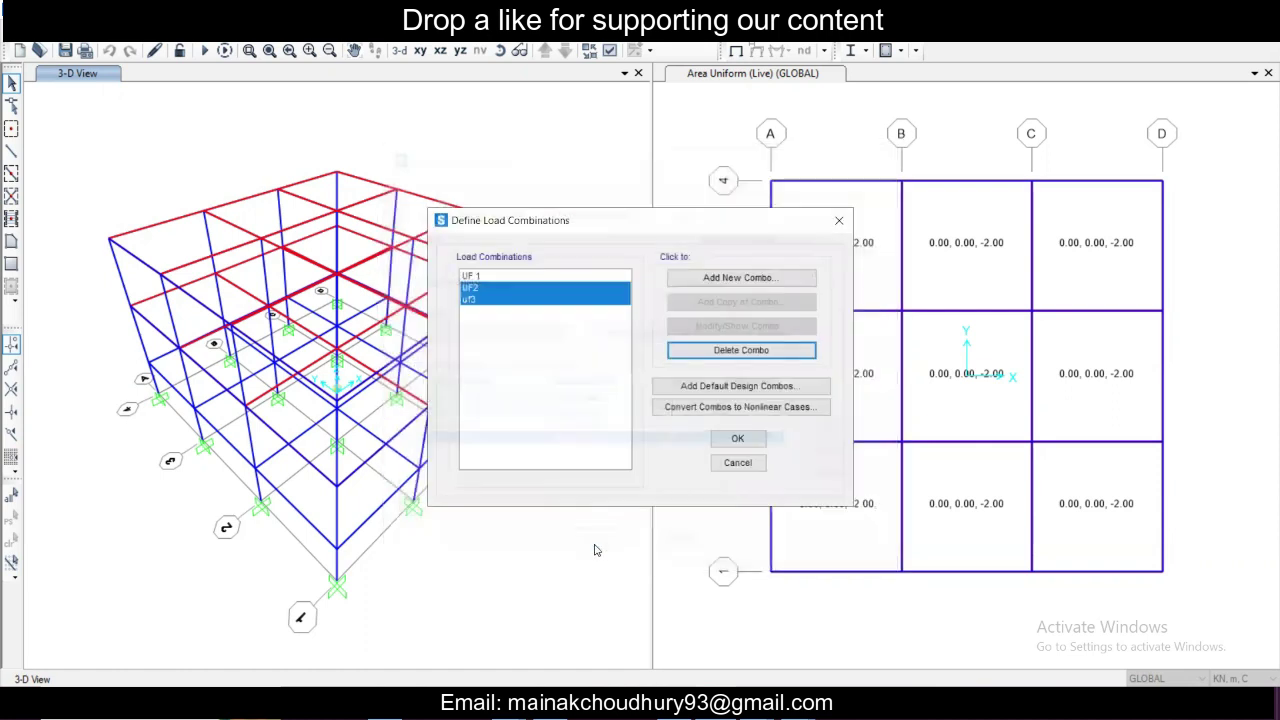
- Add a copy of load combination uf3 with EQX replaced by EQY at scale factor -1
{"action": "left_click", "coordinate": [497, 278]}
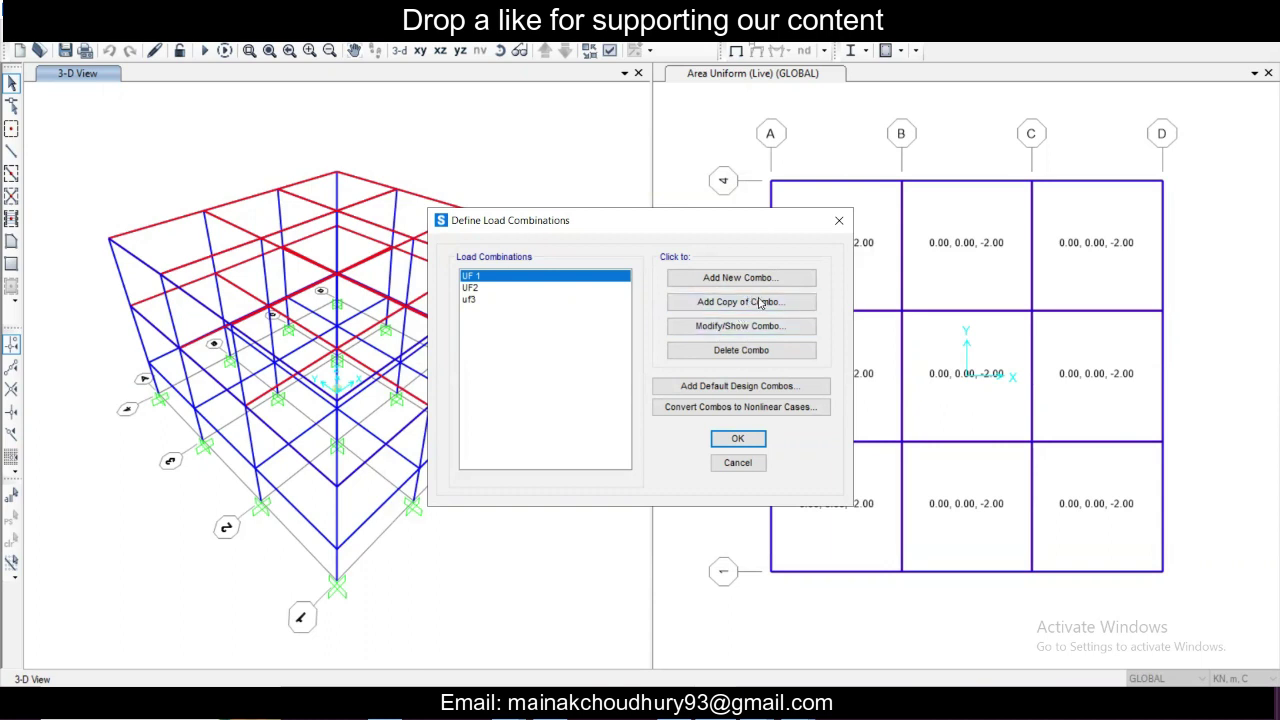
{"action": "left_click", "coordinate": [597, 299]}
{"action": "left_click", "coordinate": [741, 303]}
{"action": "left_click", "coordinate": [562, 440]}
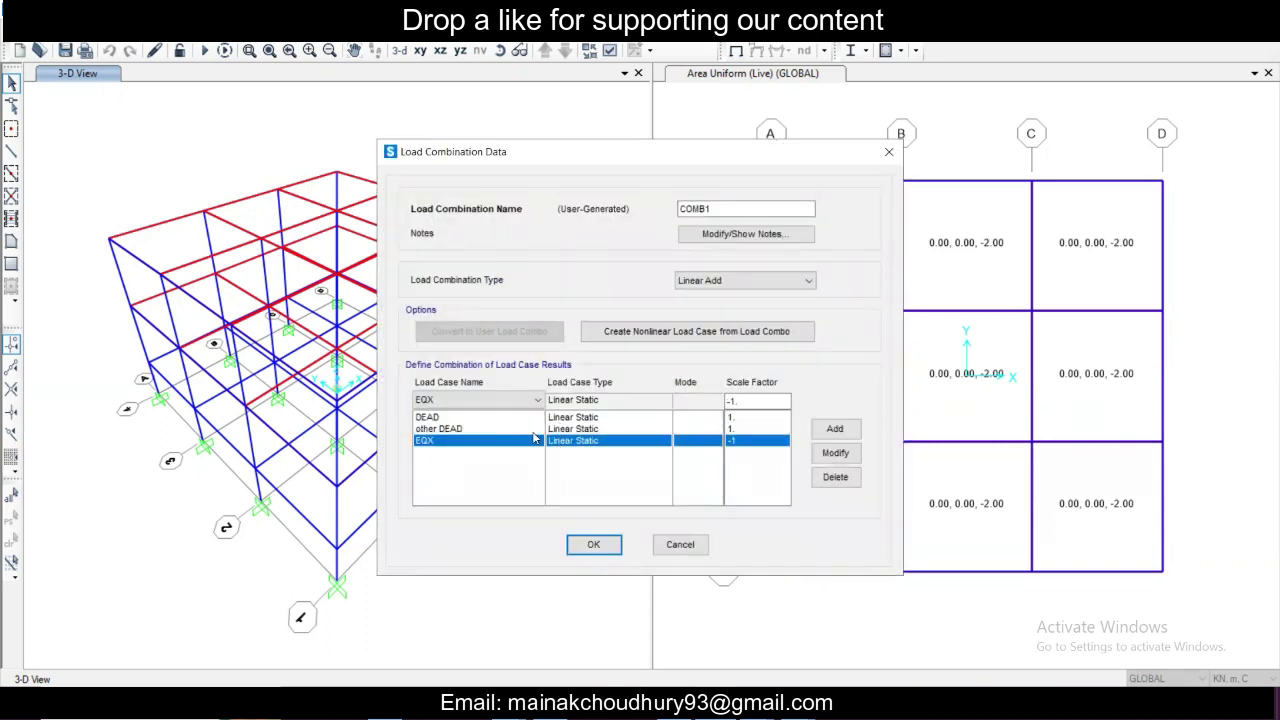
{"action": "left_click", "coordinate": [530, 400]}
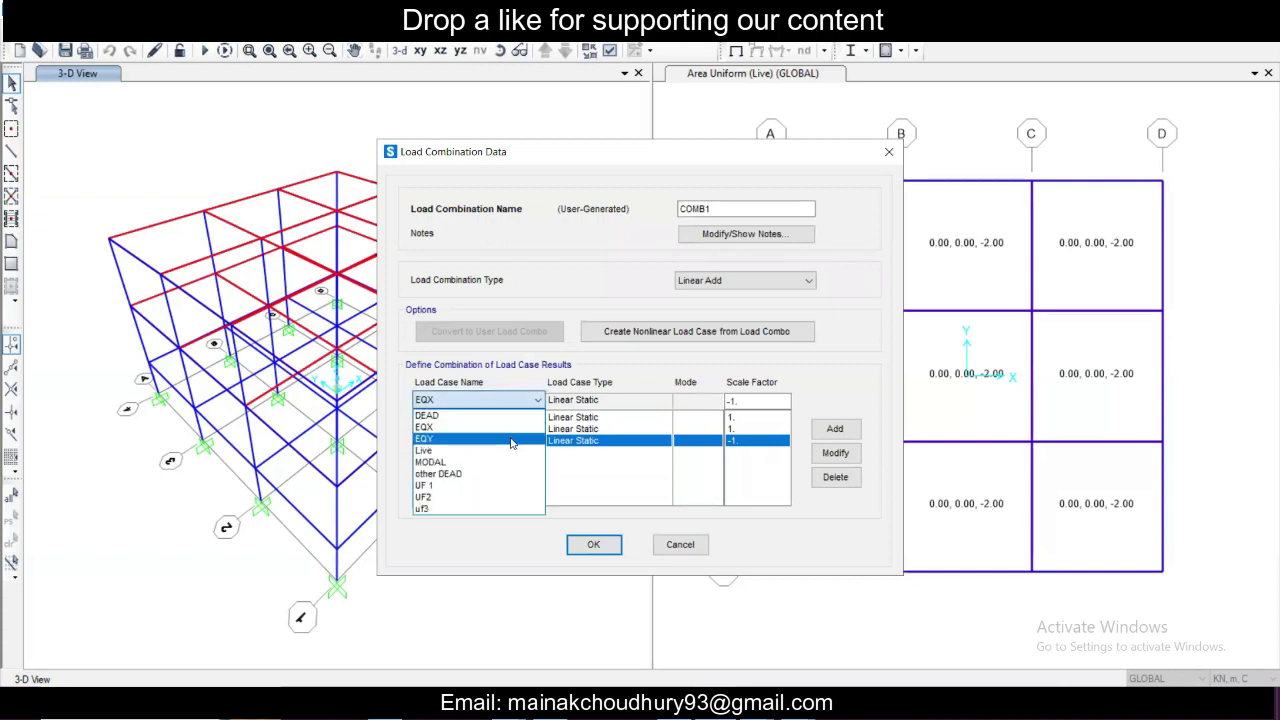
{"action": "left_click", "coordinate": [510, 440]}
{"action": "left_click", "coordinate": [835, 453]}
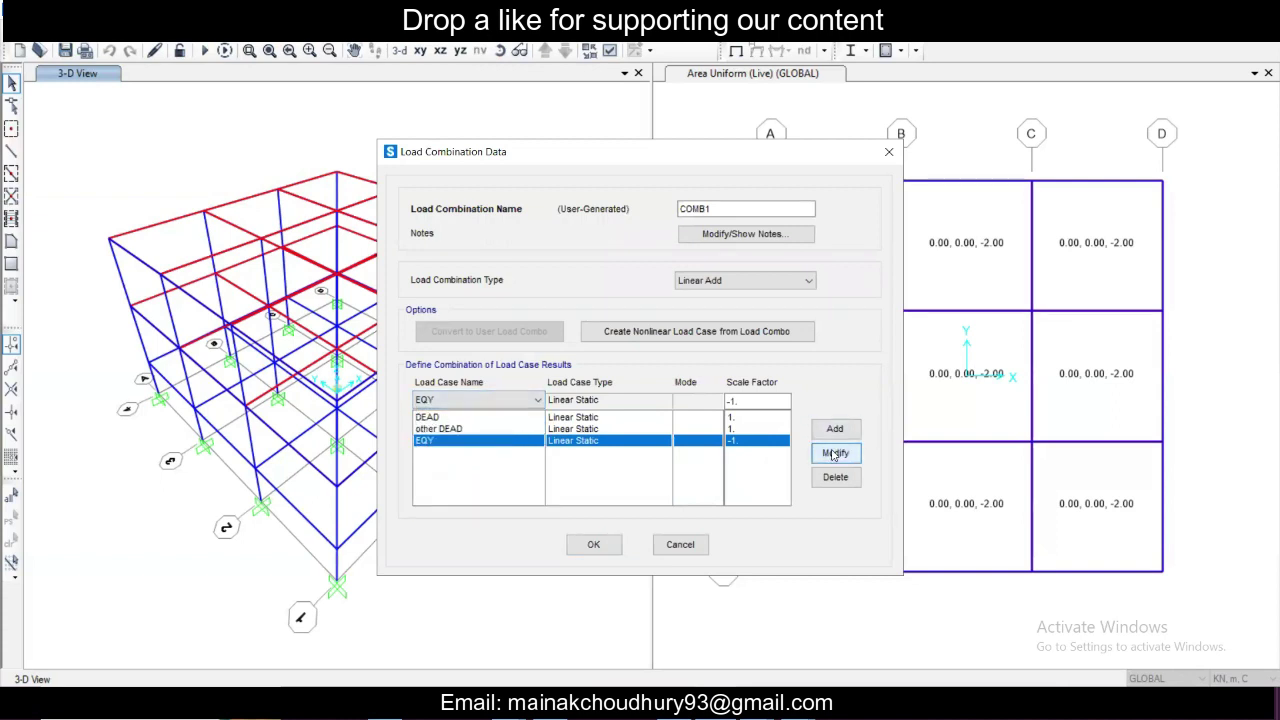
{"action": "left_click", "coordinate": [594, 544]}
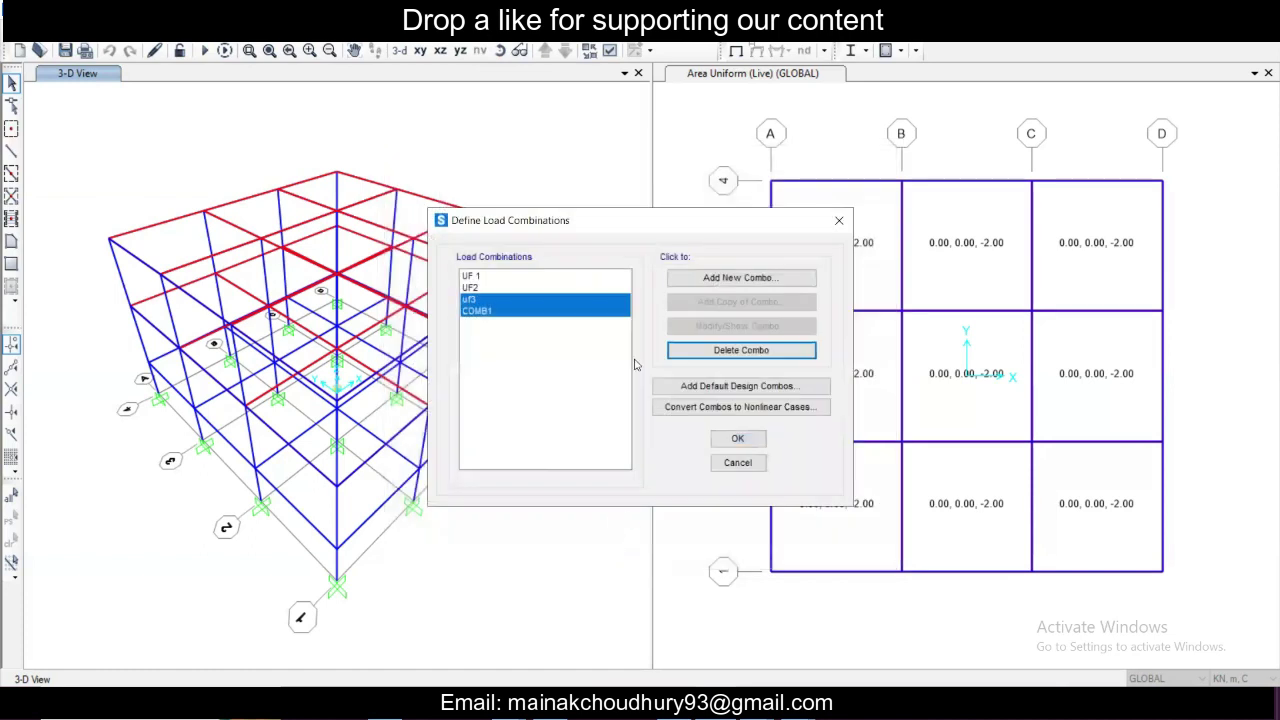
- Copy load combination UF2 as UF4, replacing its EQX case with EQY at scale factor 1
{"action": "left_click", "coordinate": [554, 314]}
{"action": "left_click", "coordinate": [556, 302]}
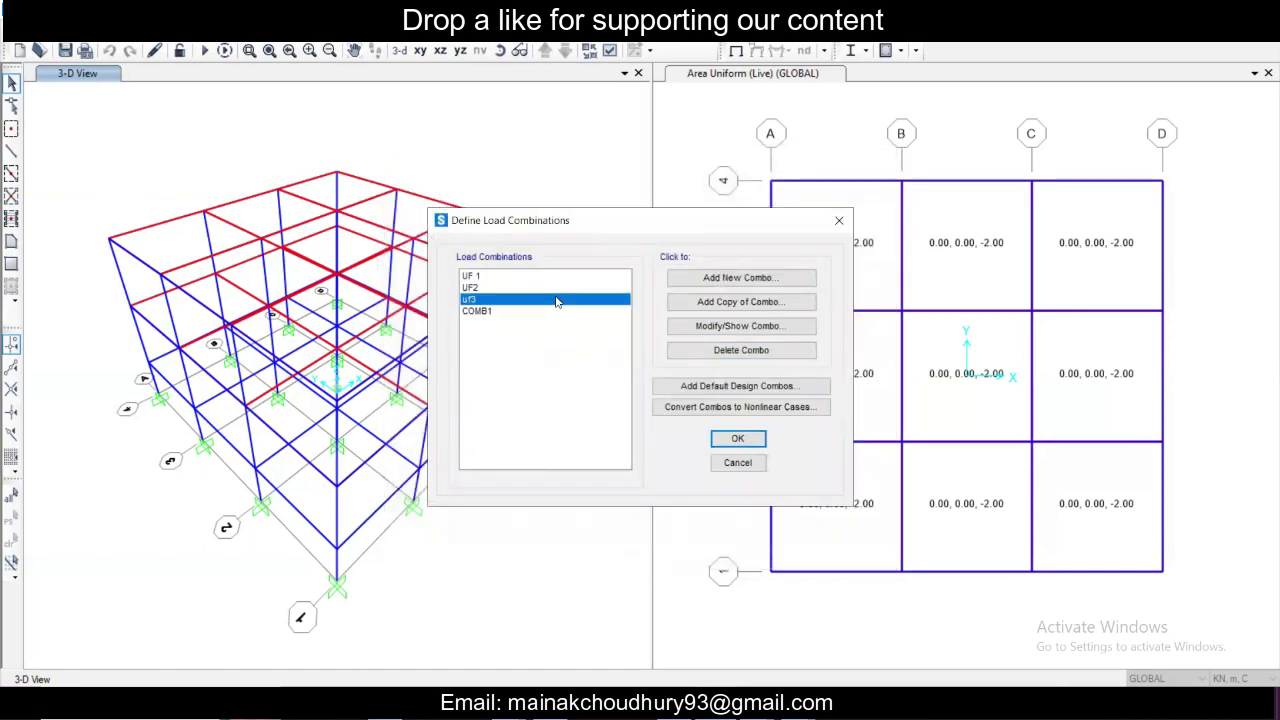
{"action": "left_click", "coordinate": [565, 288]}
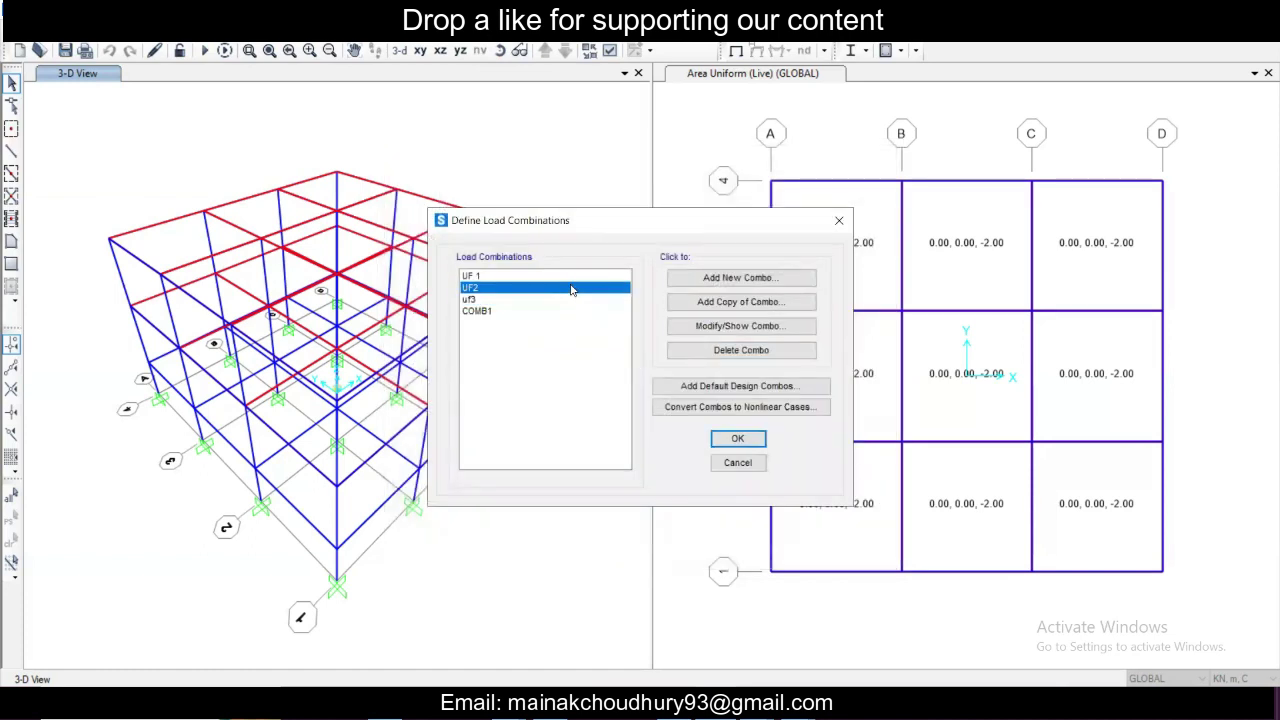
{"action": "left_click", "coordinate": [765, 301]}
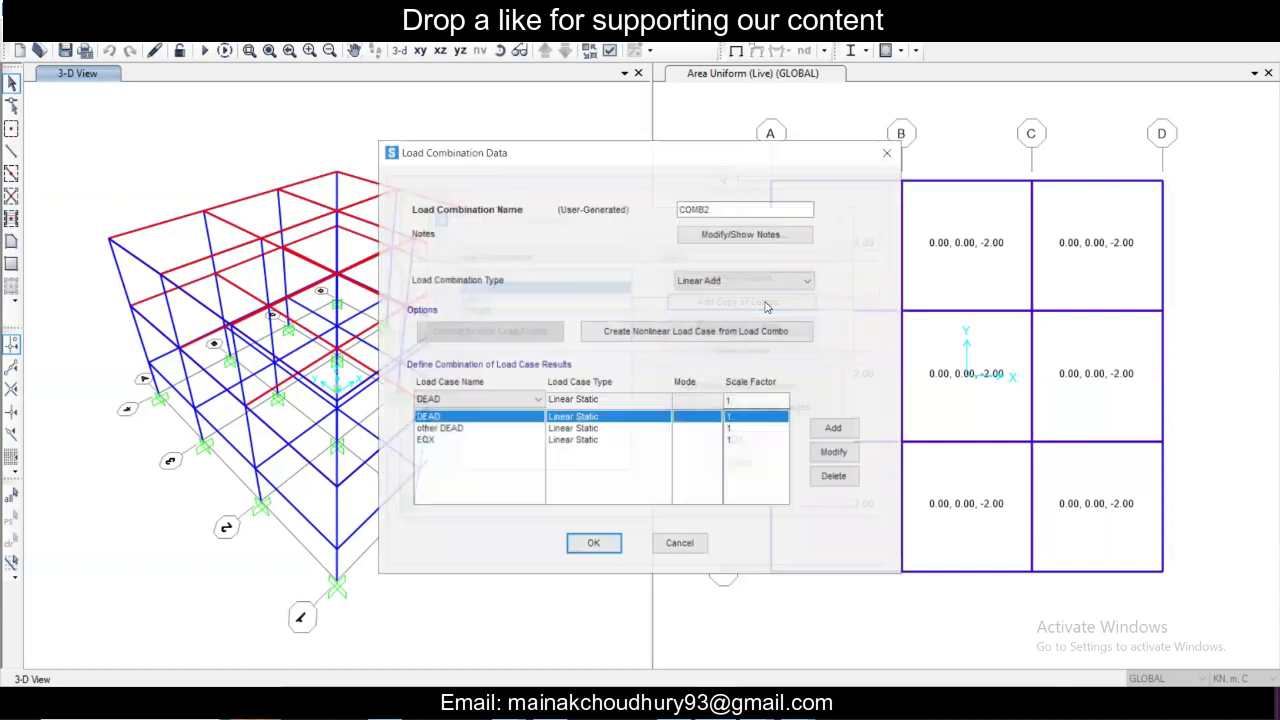
{"action": "left_click", "coordinate": [465, 440]}
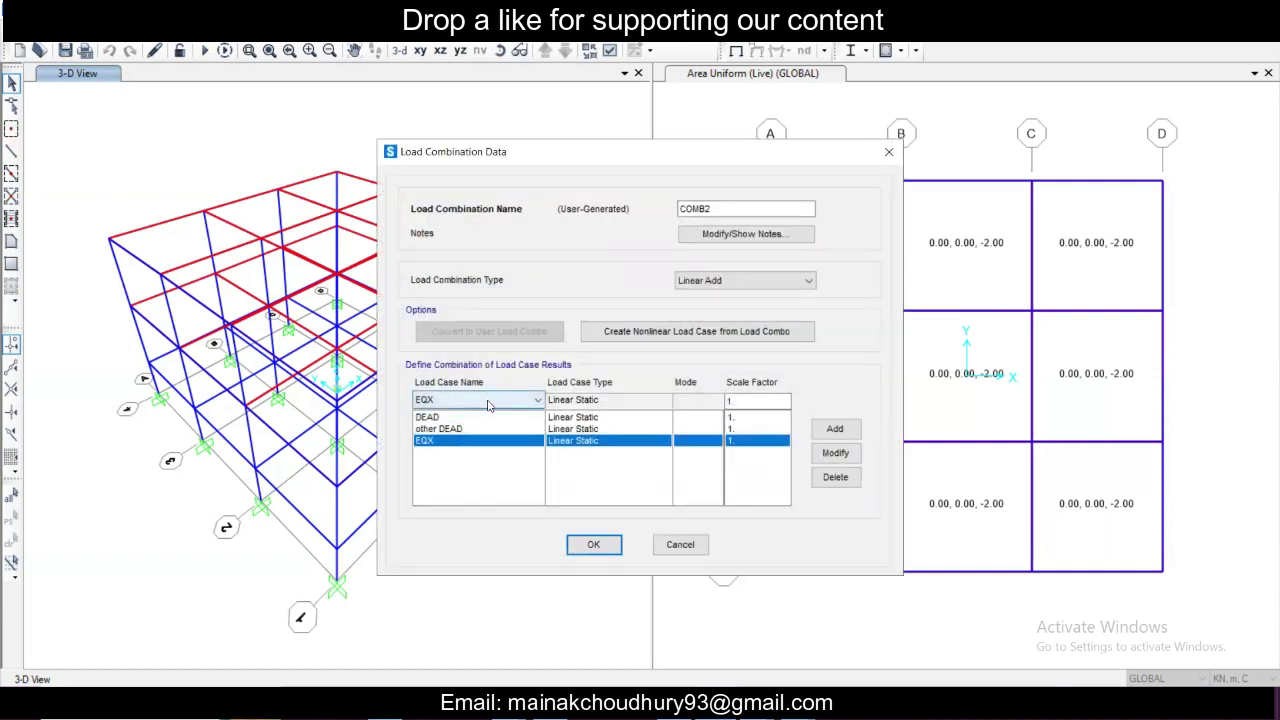
{"action": "left_click", "coordinate": [490, 399]}
{"action": "left_click", "coordinate": [490, 451]}
{"action": "left_click", "coordinate": [834, 452]}
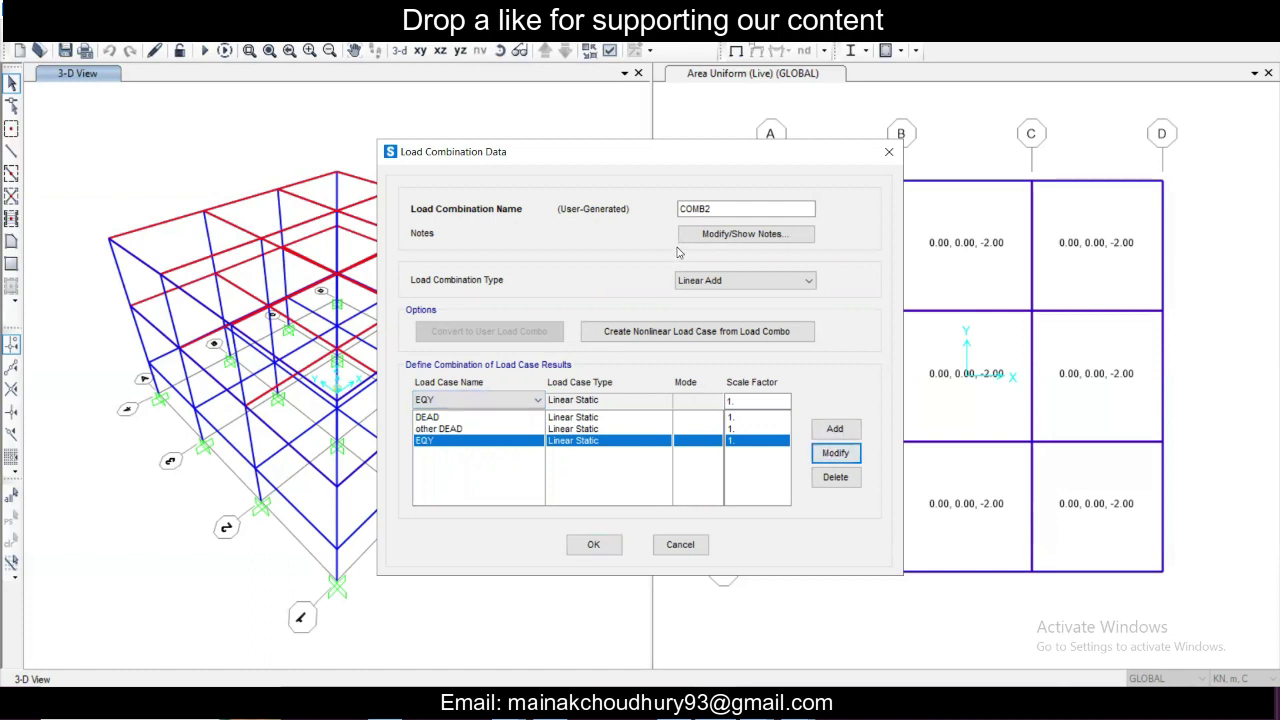
{"action": "double_click", "coordinate": [734, 213]}
{"action": "type", "text": "UF"}
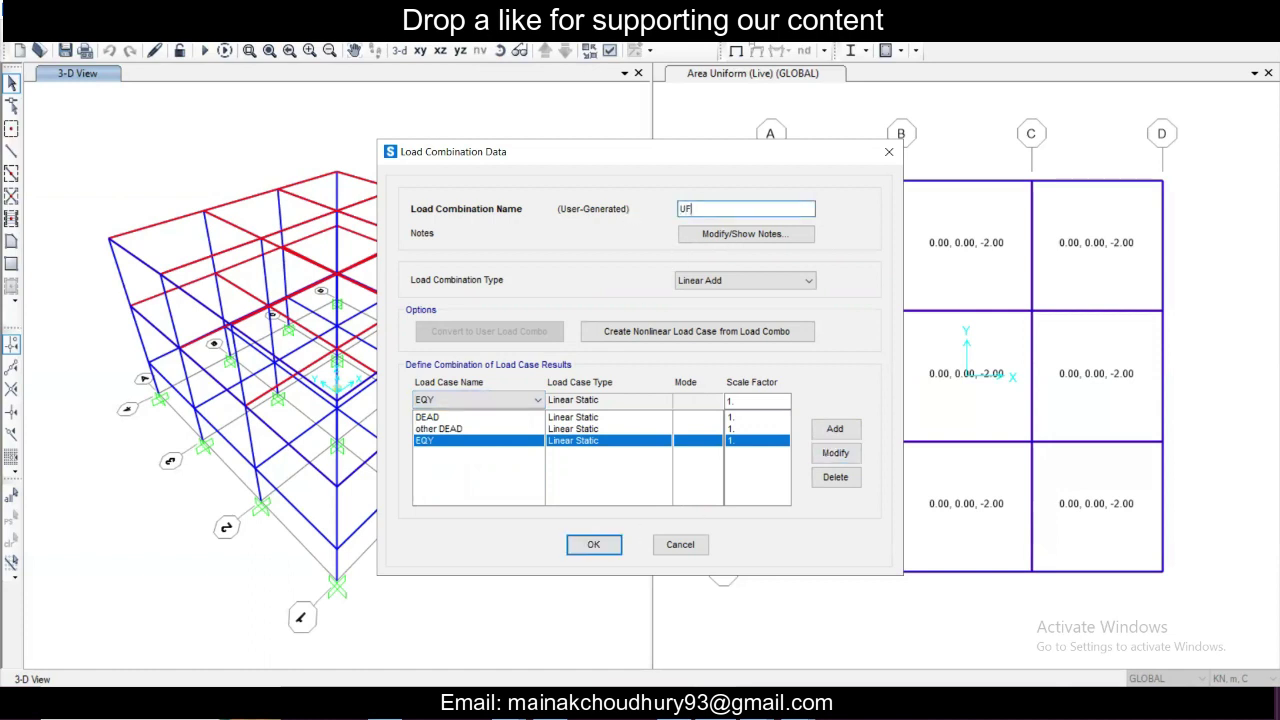
{"action": "type", "text": "4"}
{"action": "left_click", "coordinate": [593, 544]}
- Rename load combination COMB1 as UF5
{"action": "left_click", "coordinate": [487, 314]}
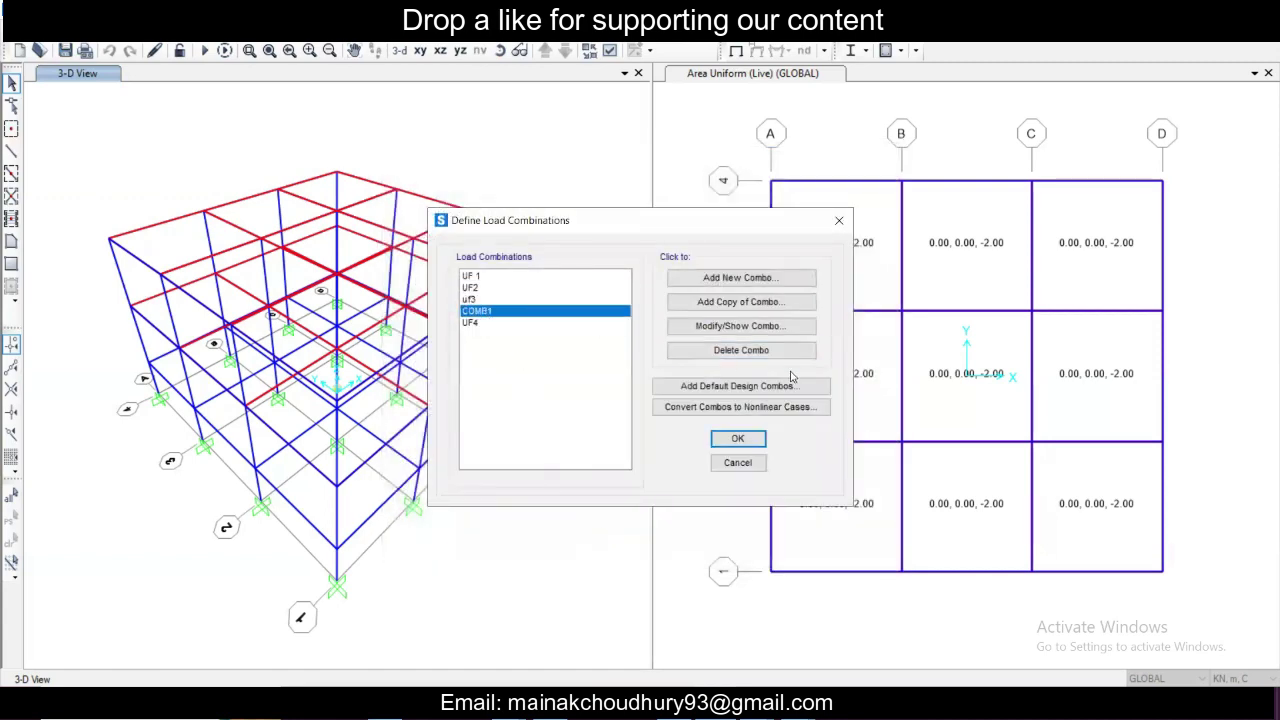
{"action": "left_click", "coordinate": [679, 330]}
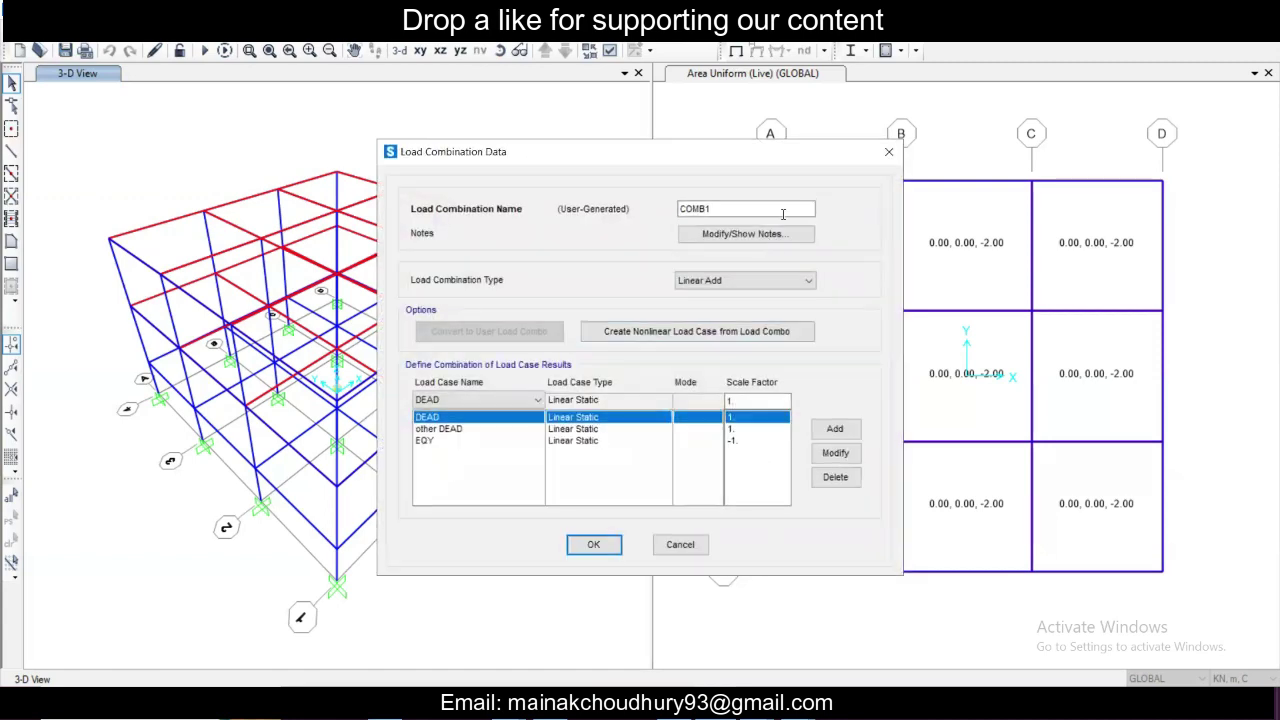
{"action": "double_click", "coordinate": [734, 209]}
{"action": "type", "text": "U"}
{"action": "type", "text": "UF5"}
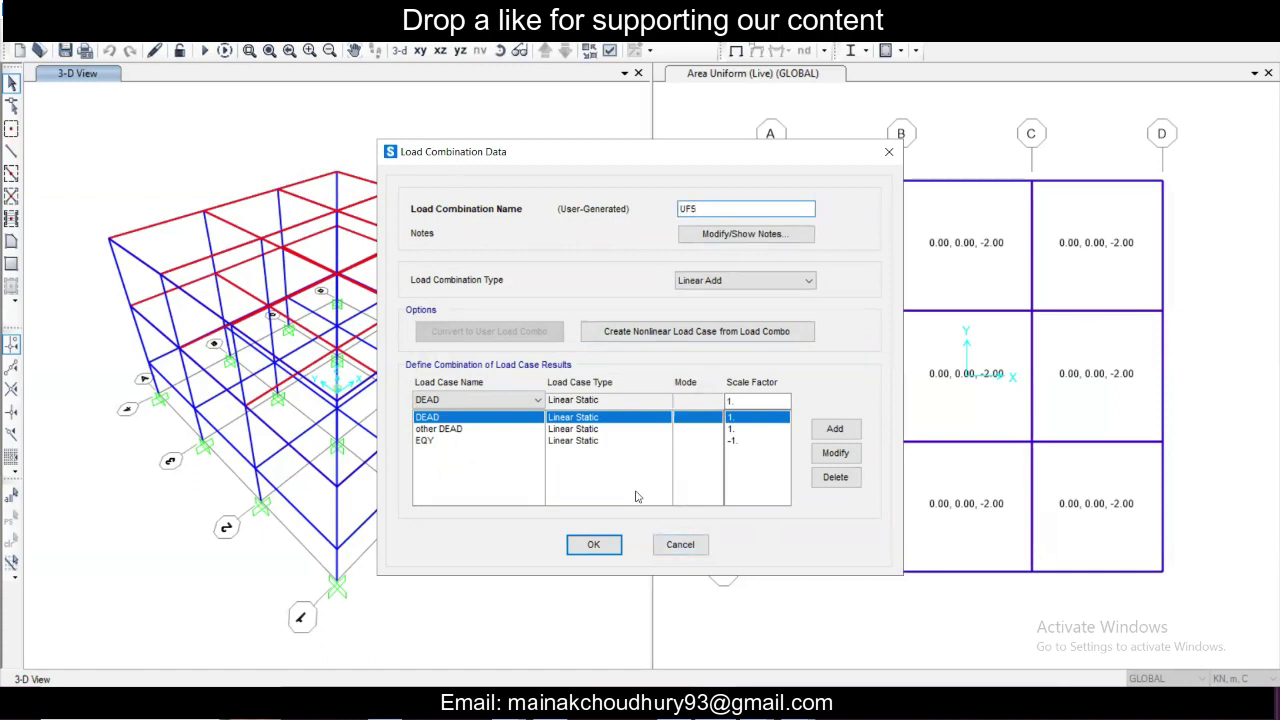
{"action": "left_click", "coordinate": [593, 544]}
- Rename load combination uf3 as UF3 in capitals and accept the list of load combinations
{"action": "left_click", "coordinate": [533, 300]}
{"action": "left_click", "coordinate": [535, 323]}
{"action": "left_click", "coordinate": [540, 299]}
{"action": "left_click", "coordinate": [800, 327]}
{"action": "type", "text": "u"}
{"action": "left_click_drag", "start_coordinate": [728, 205], "coordinate": [580, 200]}
{"action": "type", "text": "u"}
{"action": "left_click", "coordinate": [594, 544]}
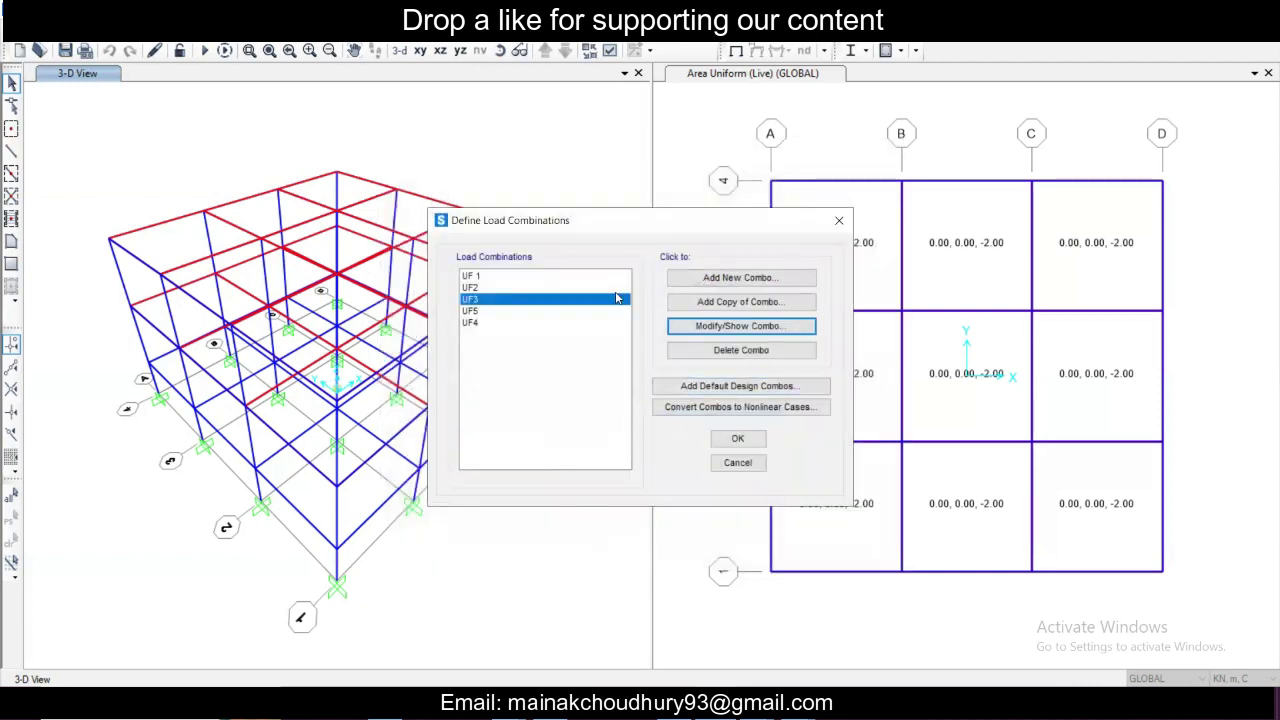
{"action": "left_click", "coordinate": [737, 439]}
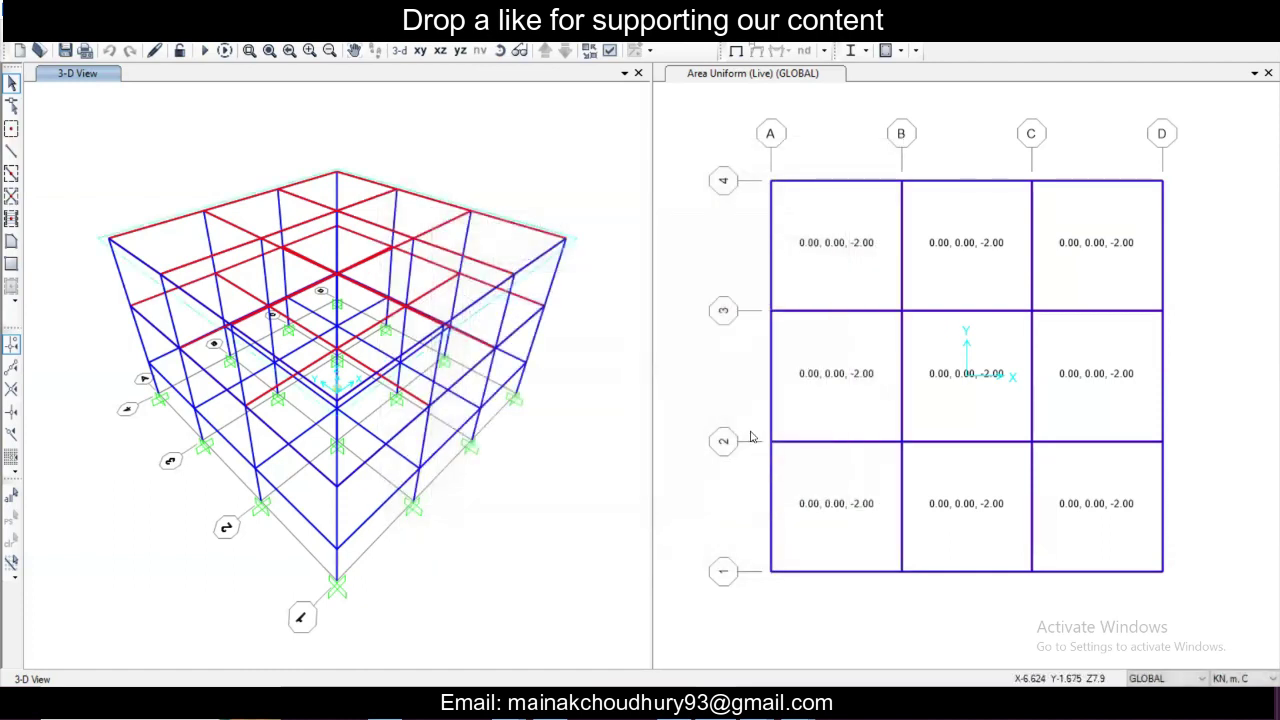
- Run the analysis for the DEAD, MODAL, other DEAD, Live, EQX and EQY load cases
{"action": "left_click", "coordinate": [300, 32]}
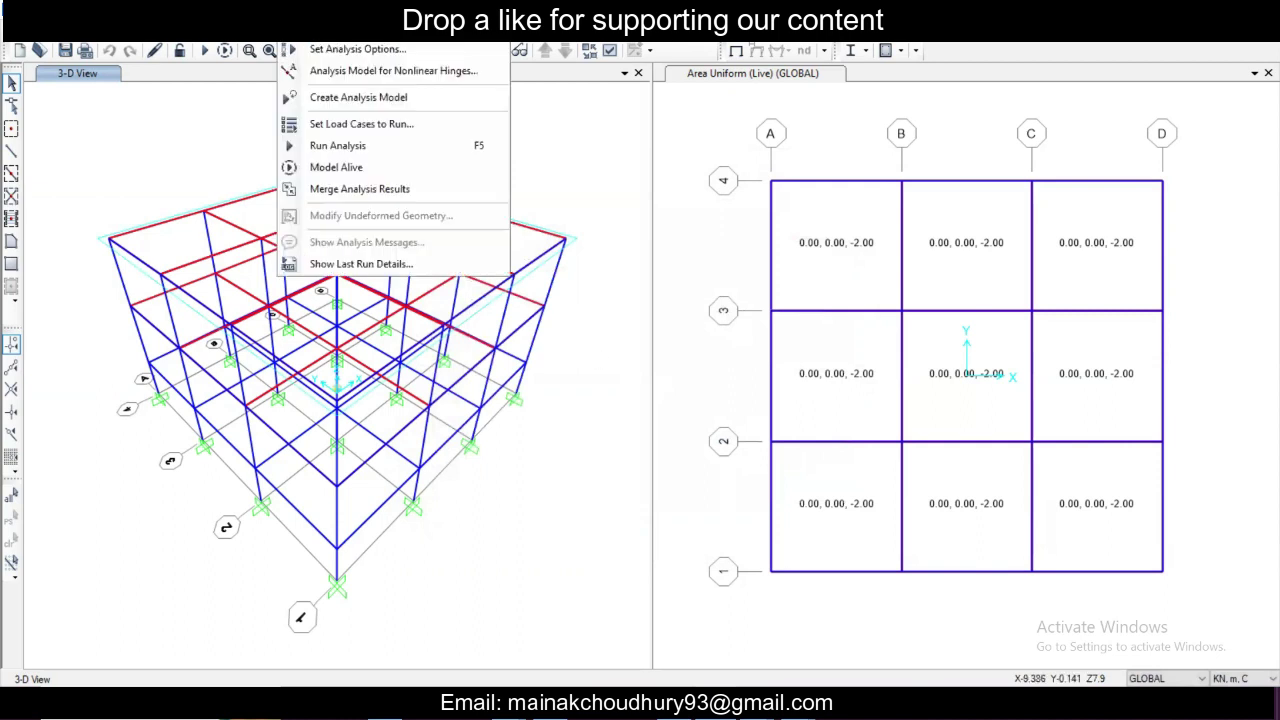
{"action": "left_click", "coordinate": [362, 123]}
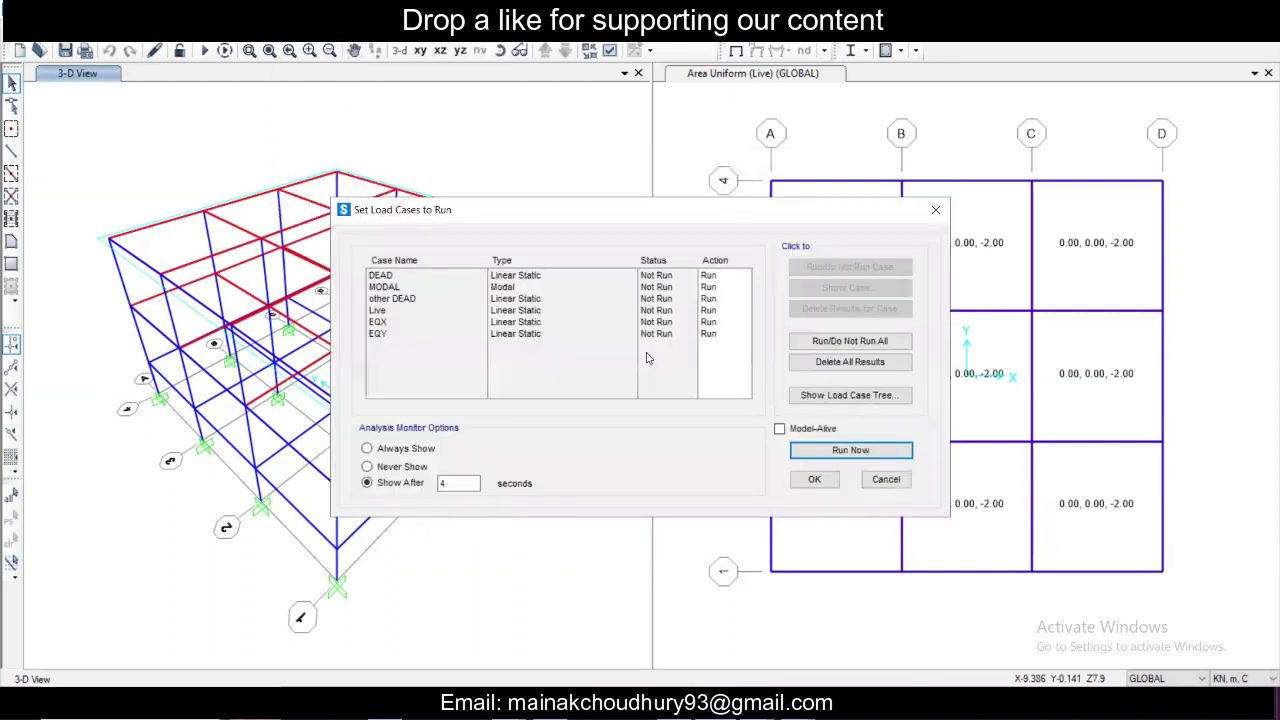
{"action": "left_click", "coordinate": [815, 450]}
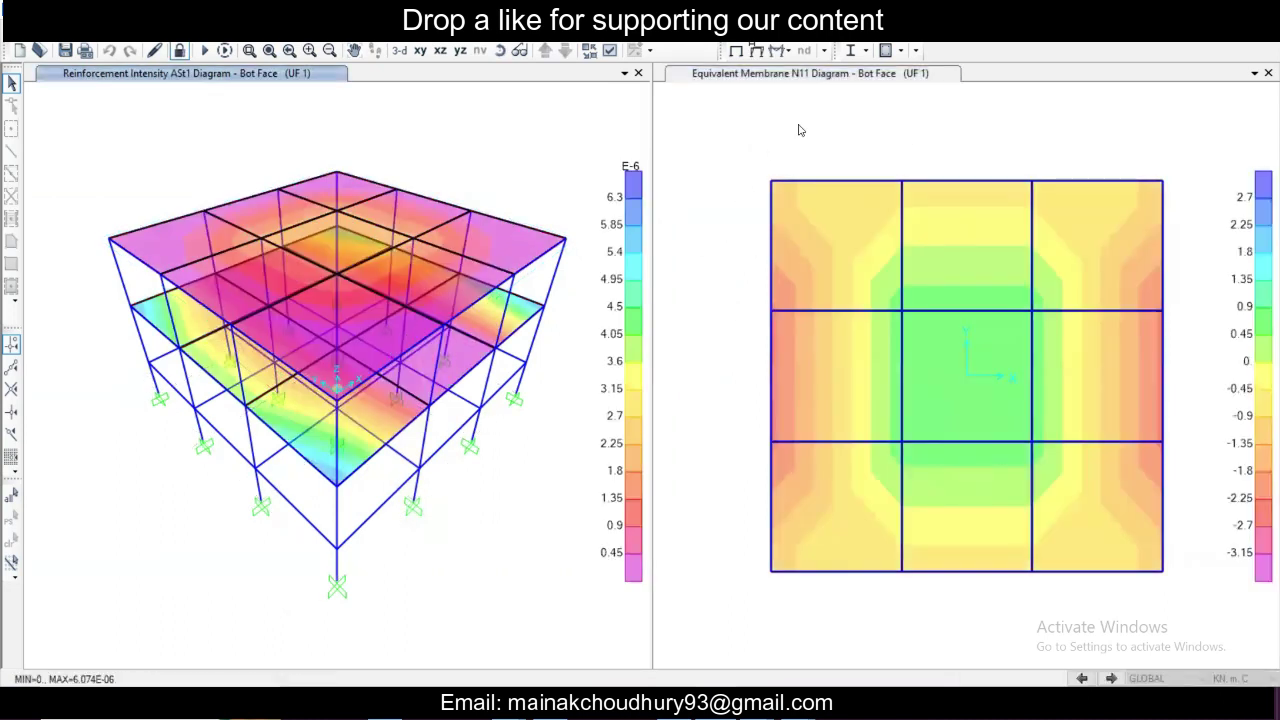
- Show the undeformed shape in the plan view and switch it to the X-Y plane at Z=0
{"action": "left_click", "coordinate": [735, 51]}
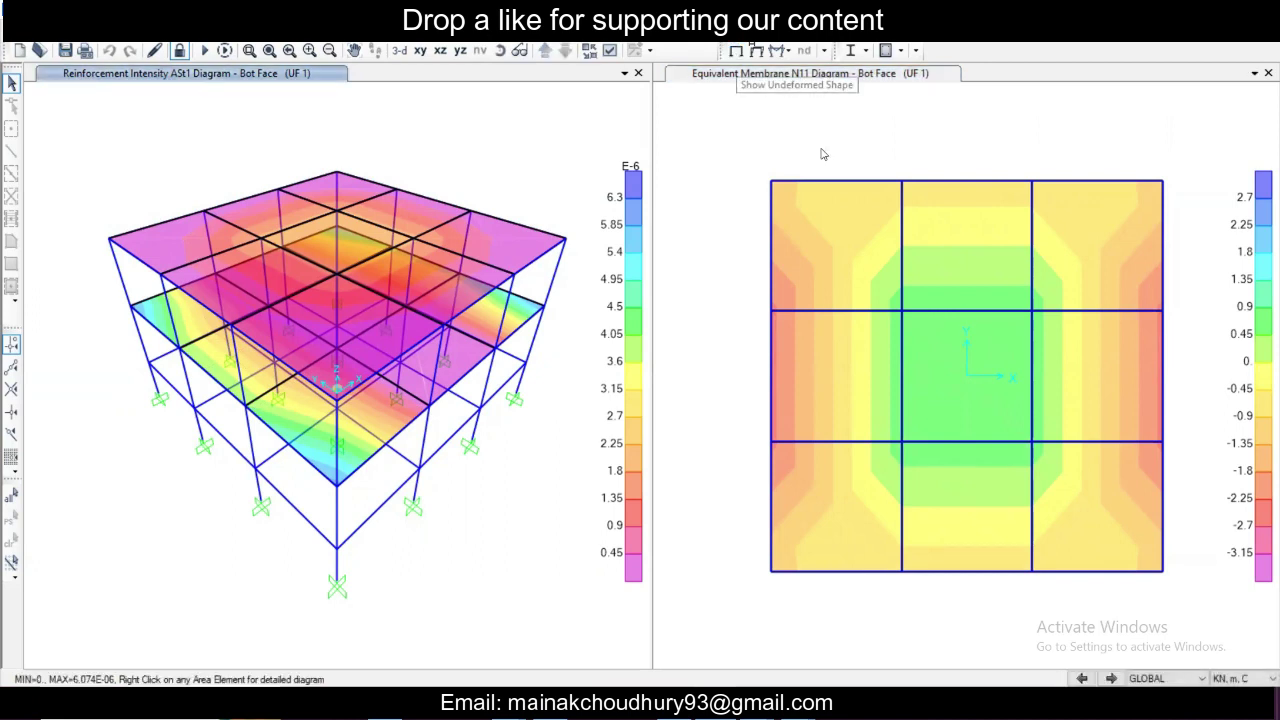
{"action": "left_click", "coordinate": [736, 51]}
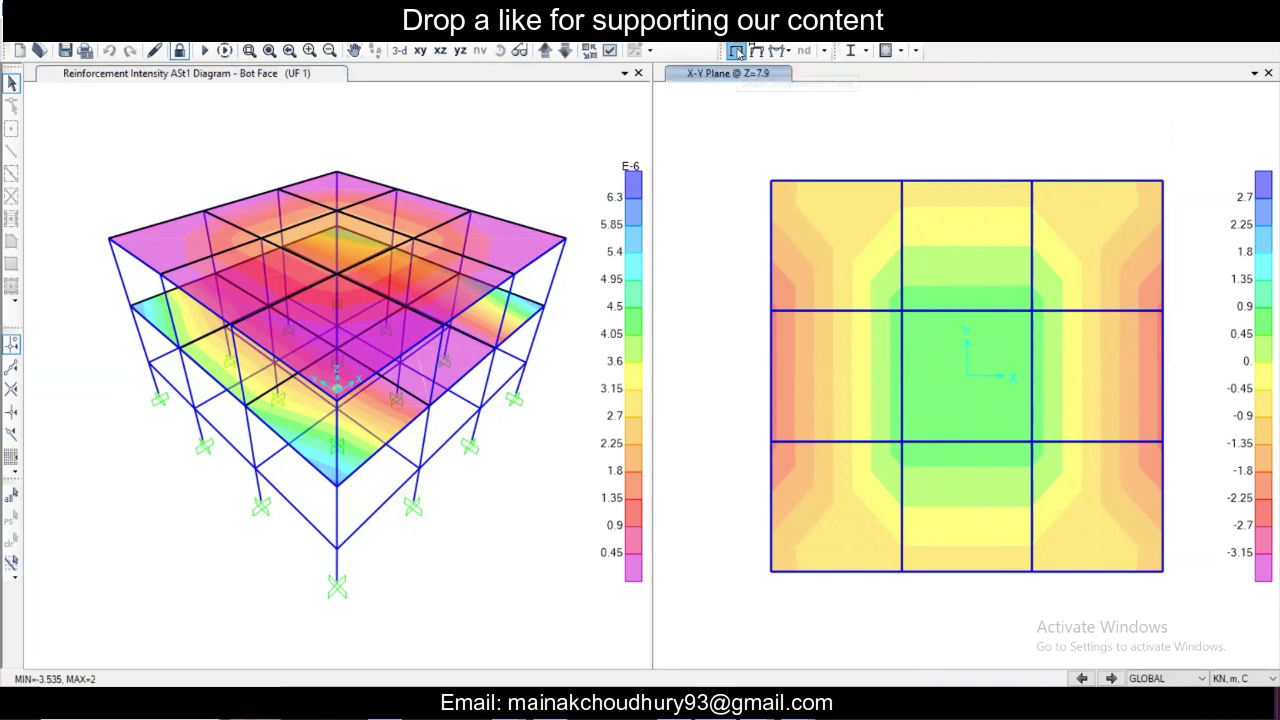
{"action": "left_click", "coordinate": [545, 51]}
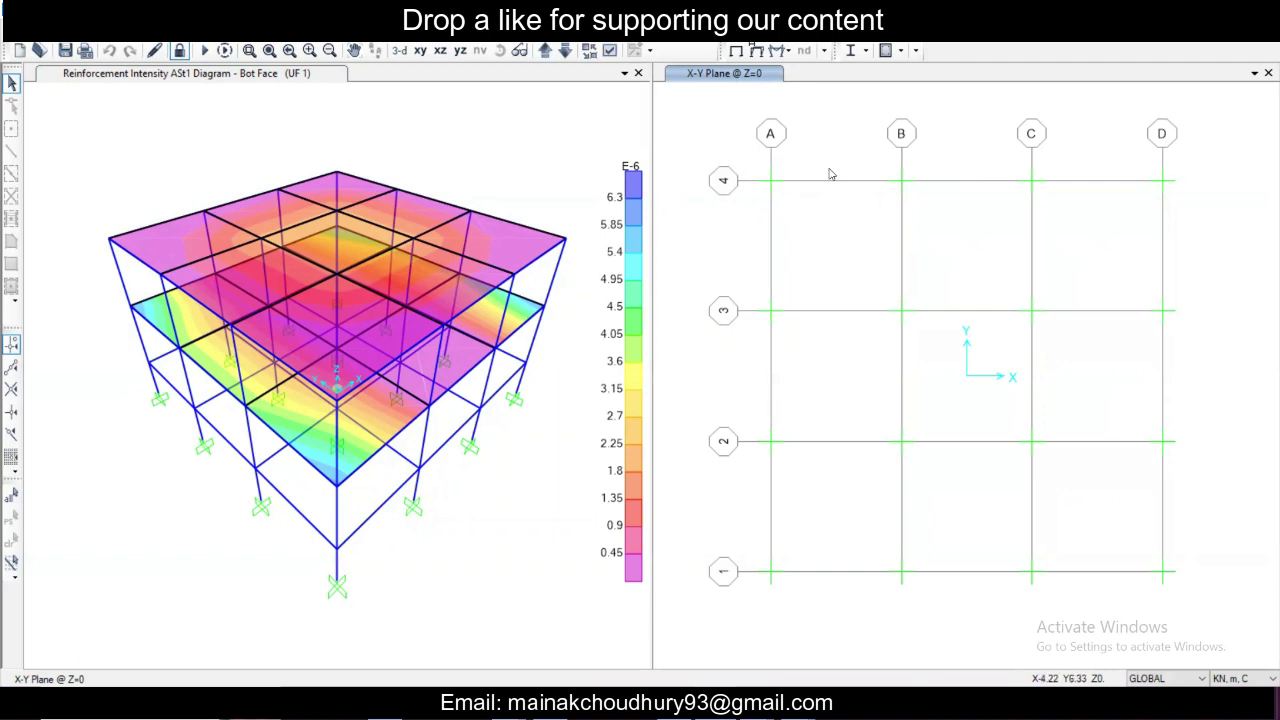
- Turn on joint labels in the Z=0 plan view
{"action": "left_click", "coordinate": [122, 31]}
{"action": "left_click", "coordinate": [122, 31]}
{"action": "left_click", "coordinate": [85, 30]}
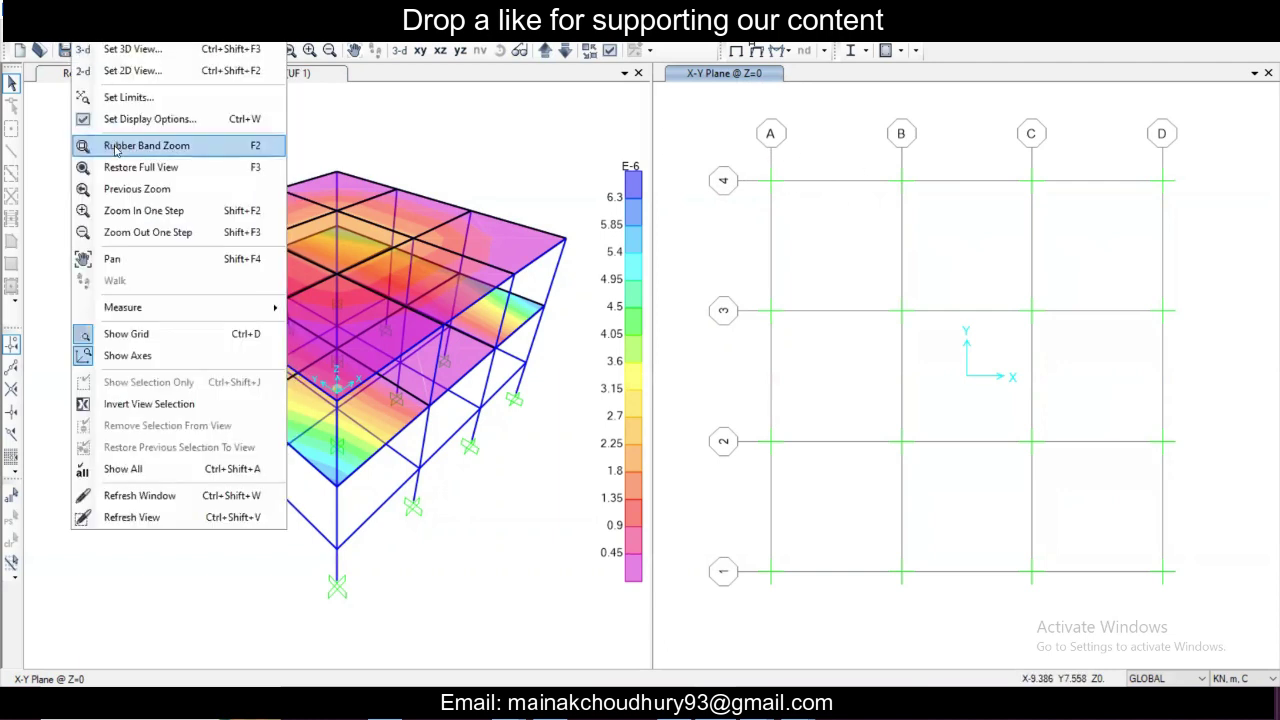
{"action": "left_click", "coordinate": [128, 122]}
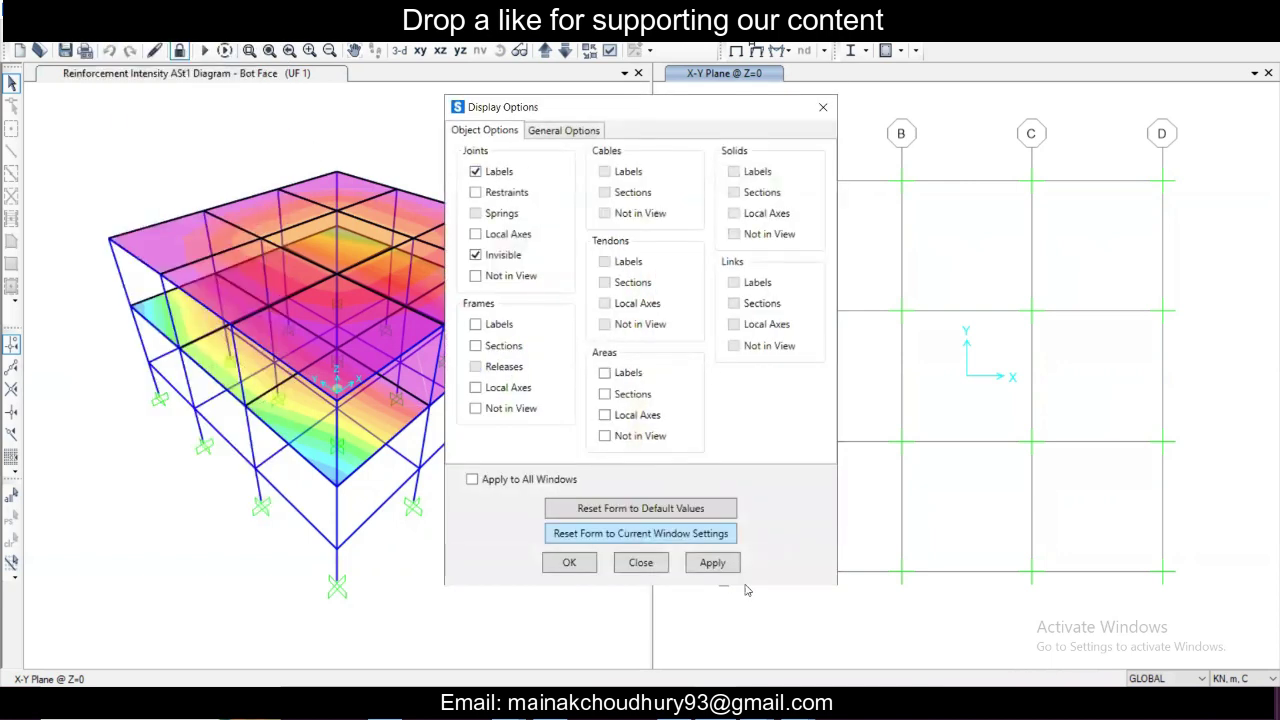
{"action": "left_click", "coordinate": [711, 563]}
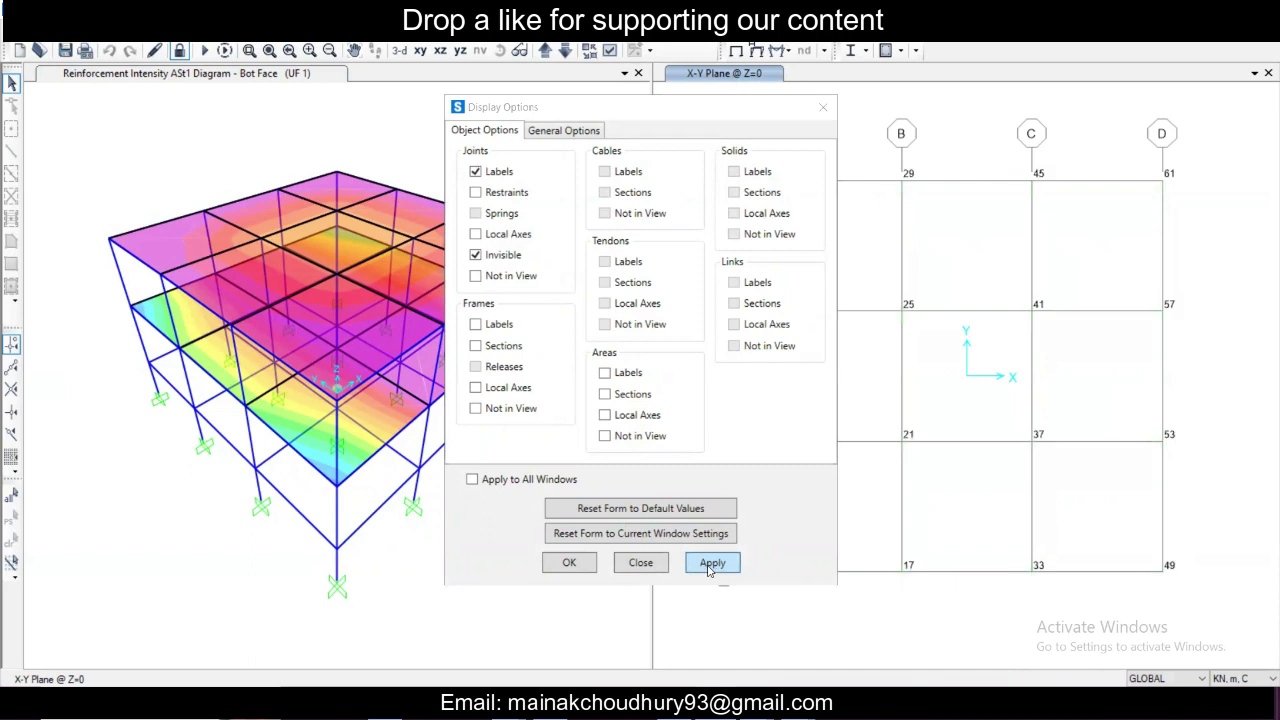
{"action": "left_click", "coordinate": [823, 107]}
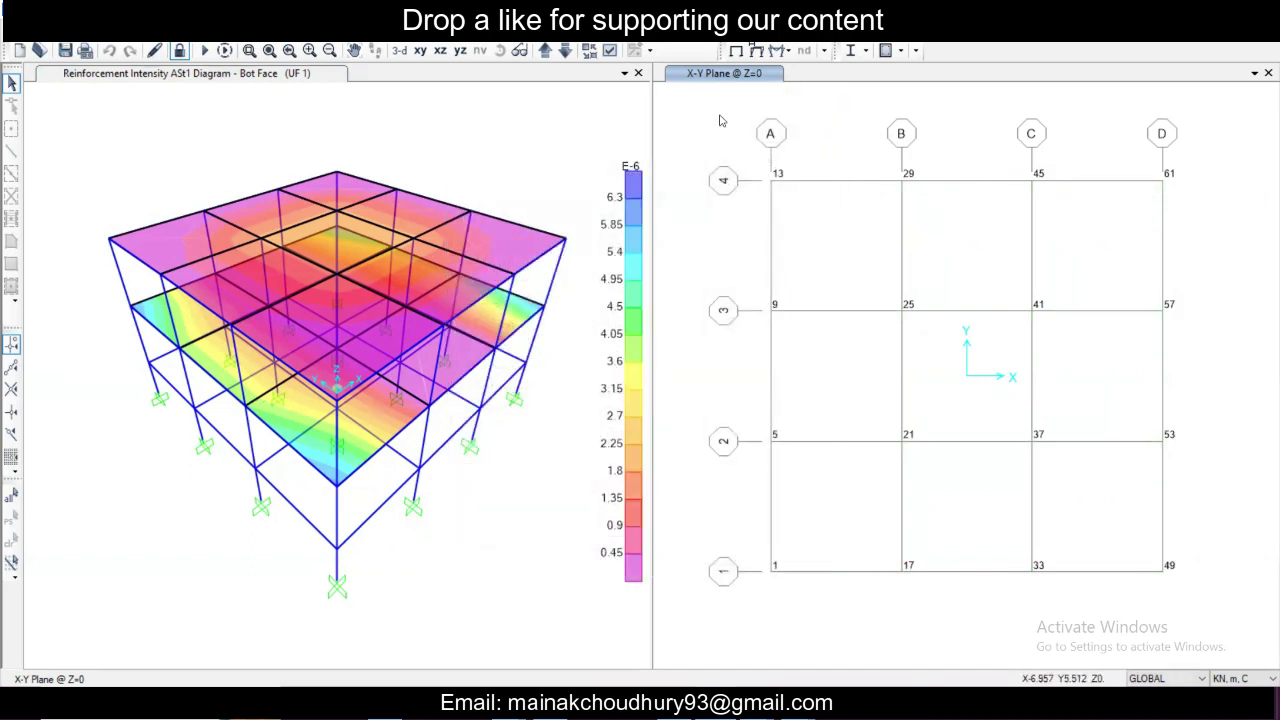
- Display the Joint Reactions results table and review the base reactions of every joint under combinations UF 1 to UF5
{"action": "left_click", "coordinate": [370, 47]}
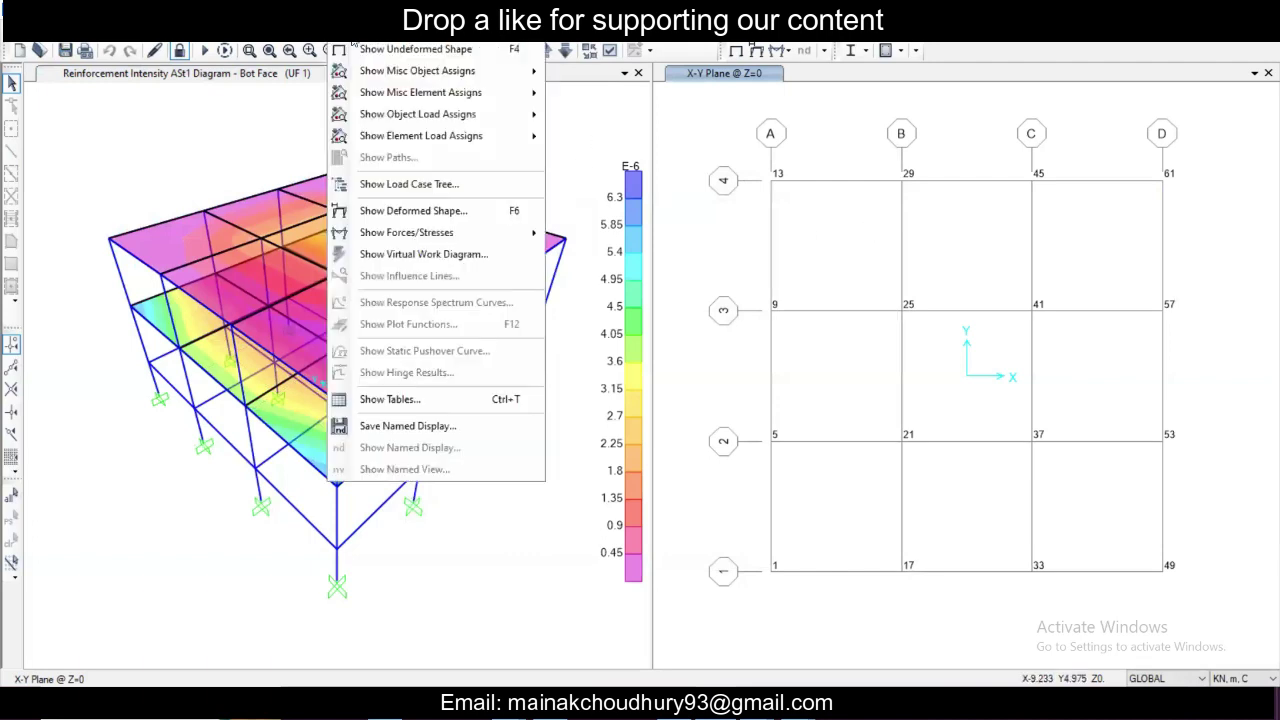
{"action": "left_click", "coordinate": [491, 405]}
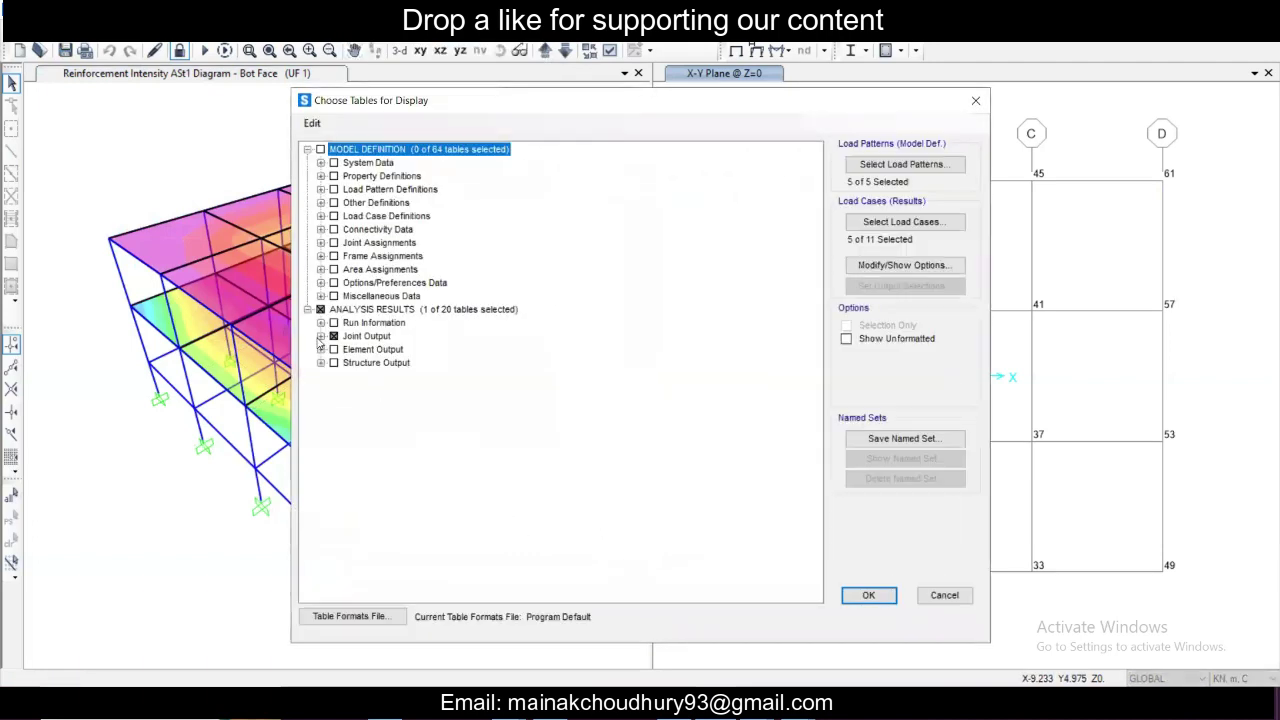
{"action": "left_click", "coordinate": [321, 336]}
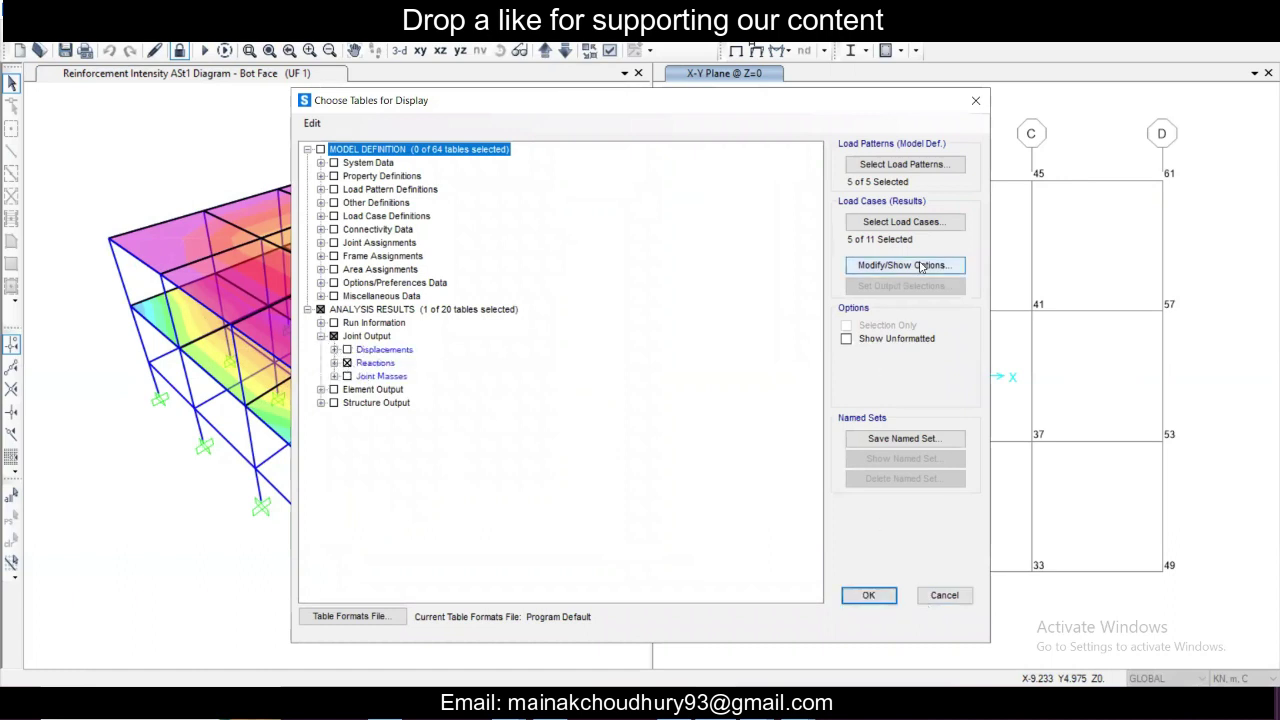
{"action": "left_click", "coordinate": [869, 597]}
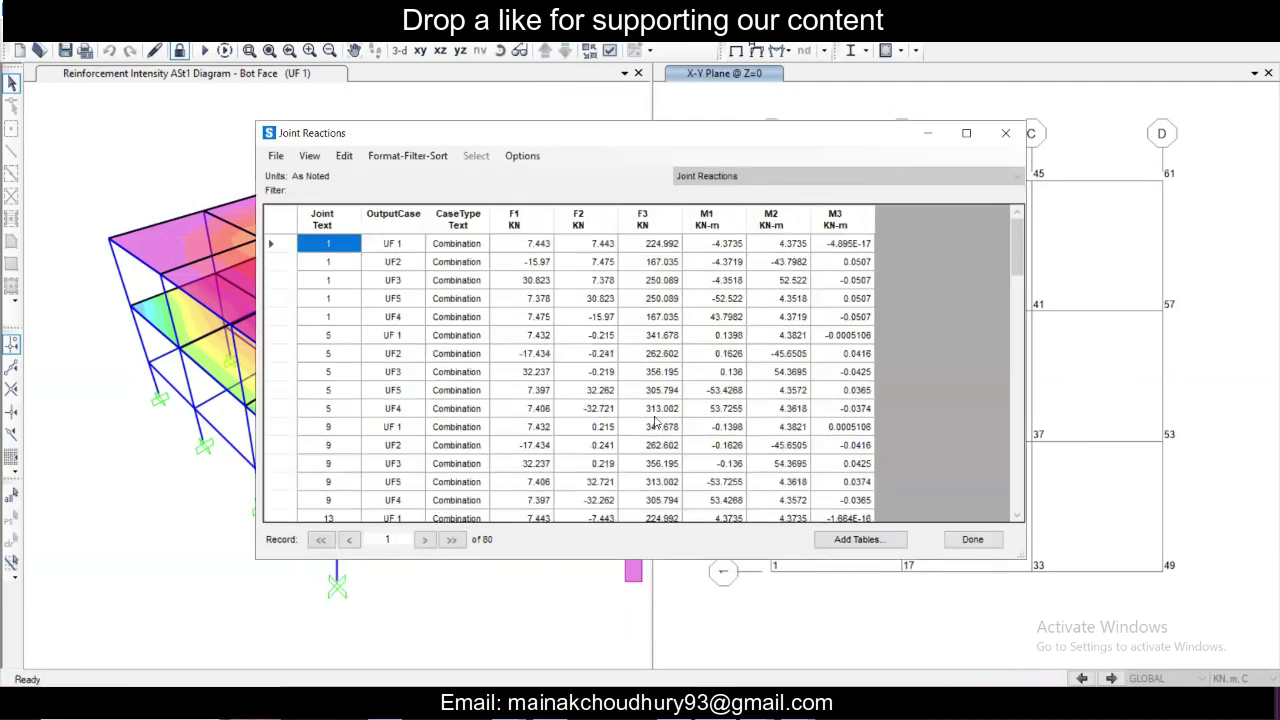
{"action": "scroll", "coordinate": [370, 341], "scroll_direction": "down", "scroll_amount": 7}
{"action": "scroll", "coordinate": [370, 341], "scroll_direction": "down", "scroll_amount": 15}
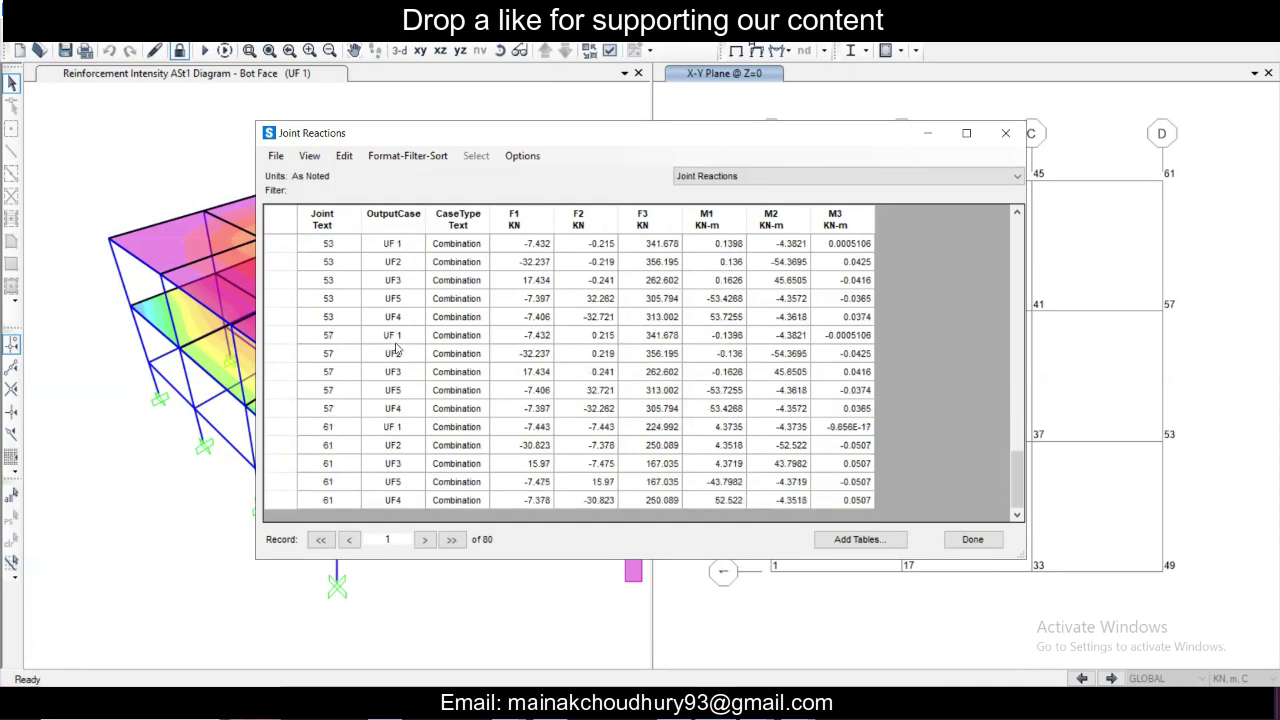
{"action": "scroll", "coordinate": [396, 347], "scroll_direction": "up", "scroll_amount": 20}
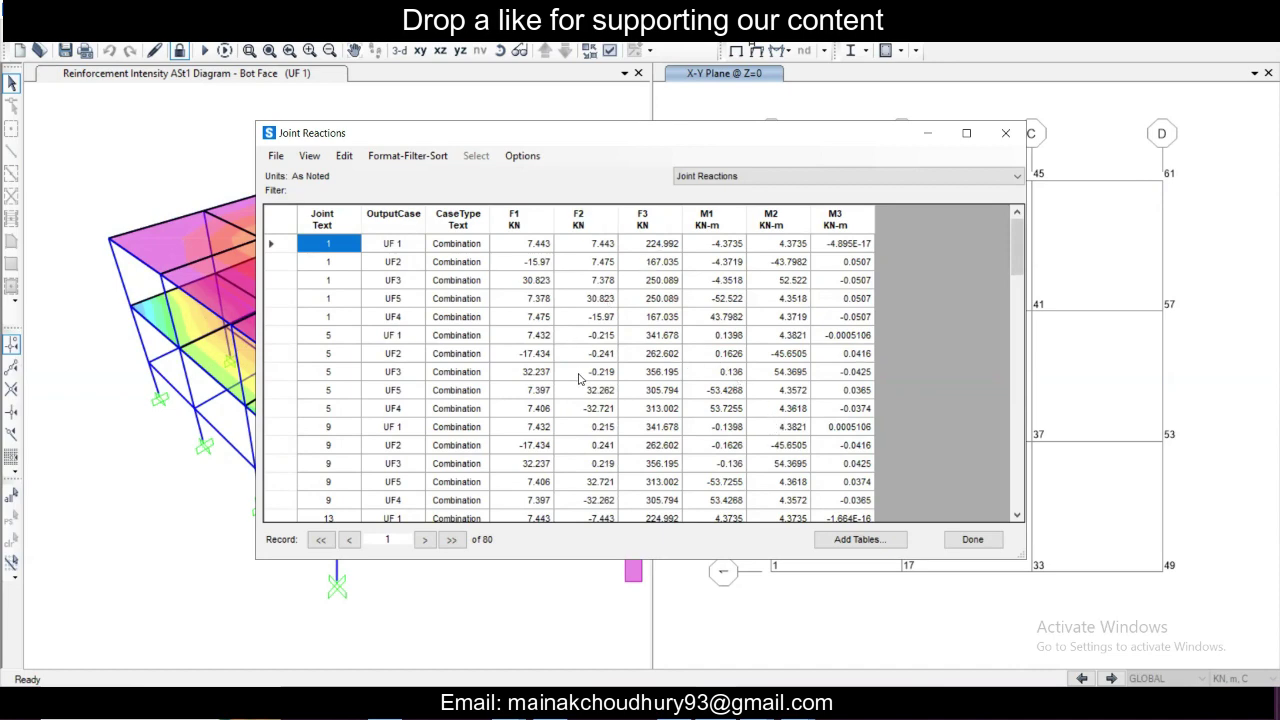
{"action": "scroll", "coordinate": [581, 374], "scroll_direction": "down", "scroll_amount": 20}
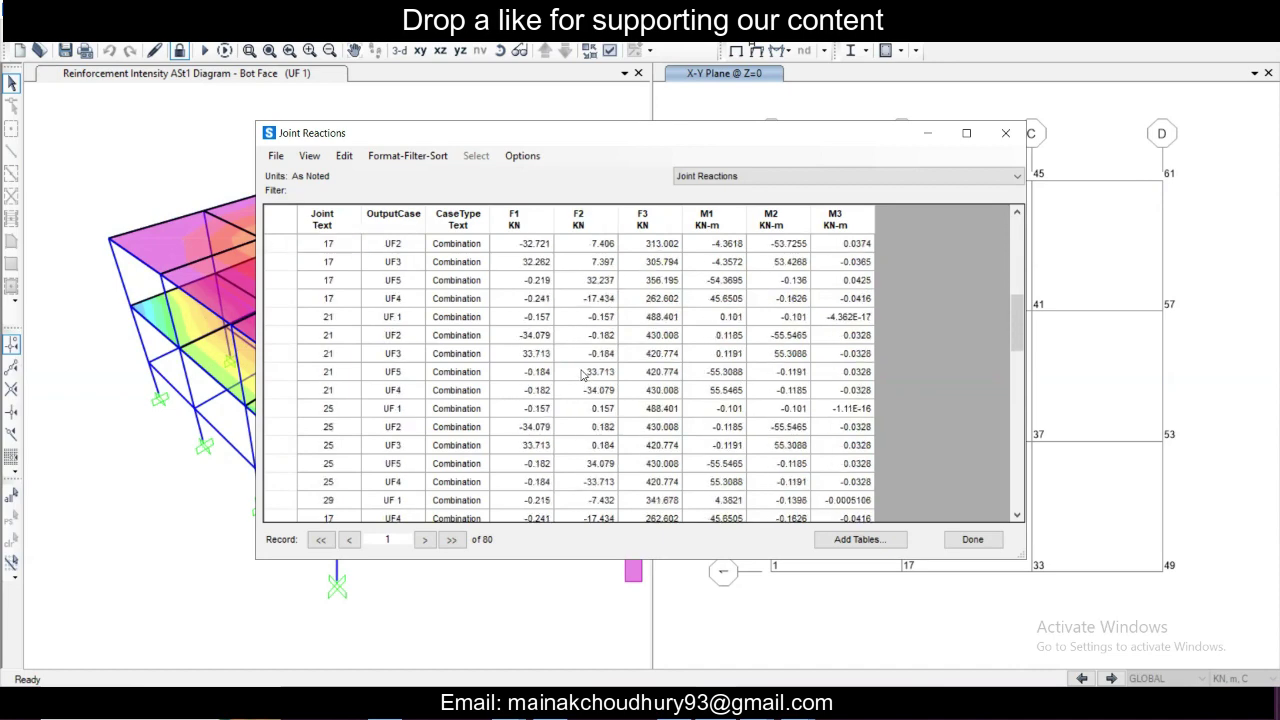
{"action": "scroll", "coordinate": [581, 374], "scroll_direction": "up", "scroll_amount": 20}
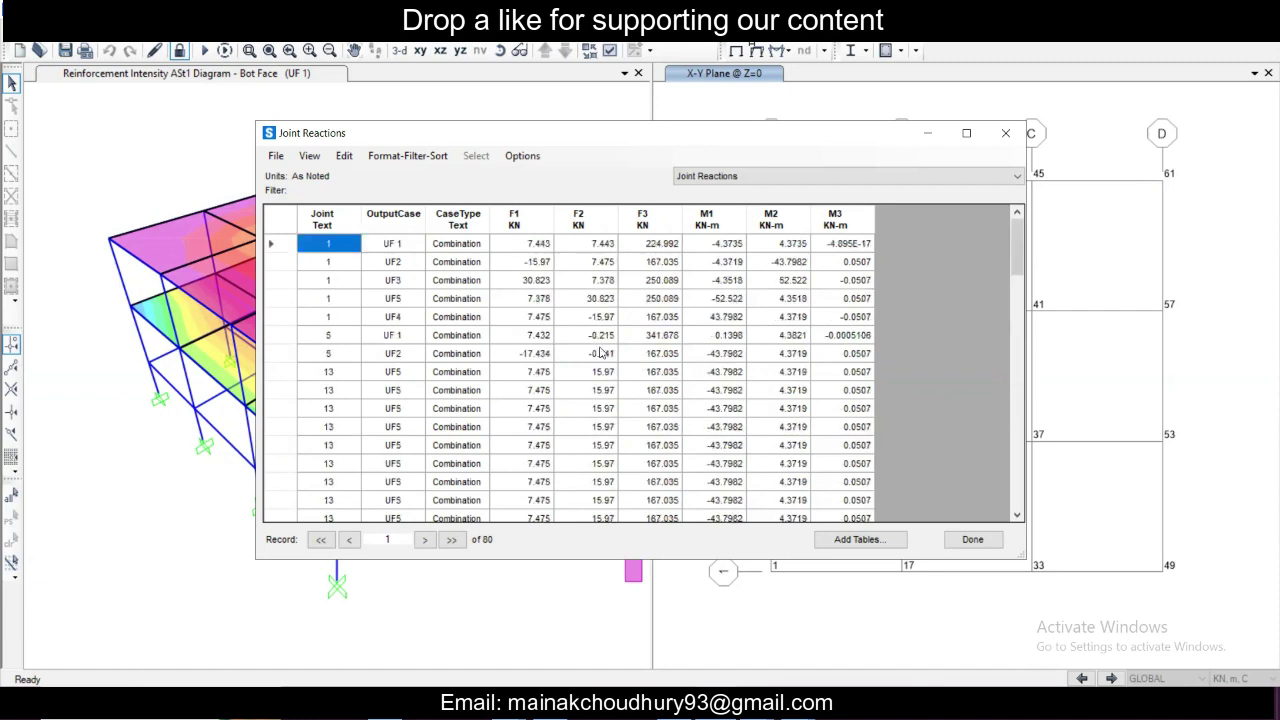
{"action": "left_click", "coordinate": [1006, 133]}
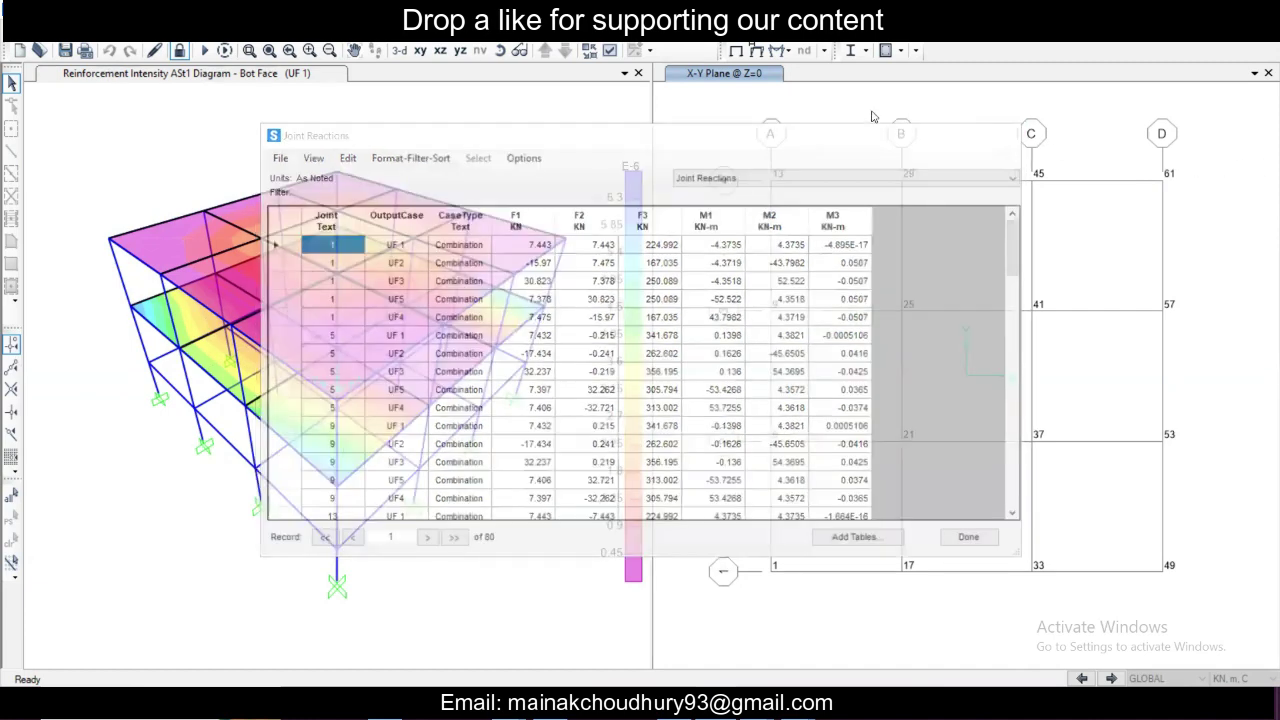
- Display the Joint Reactions results table with only the UF 1 combination selected as the output case
{"action": "left_click", "coordinate": [350, 30]}
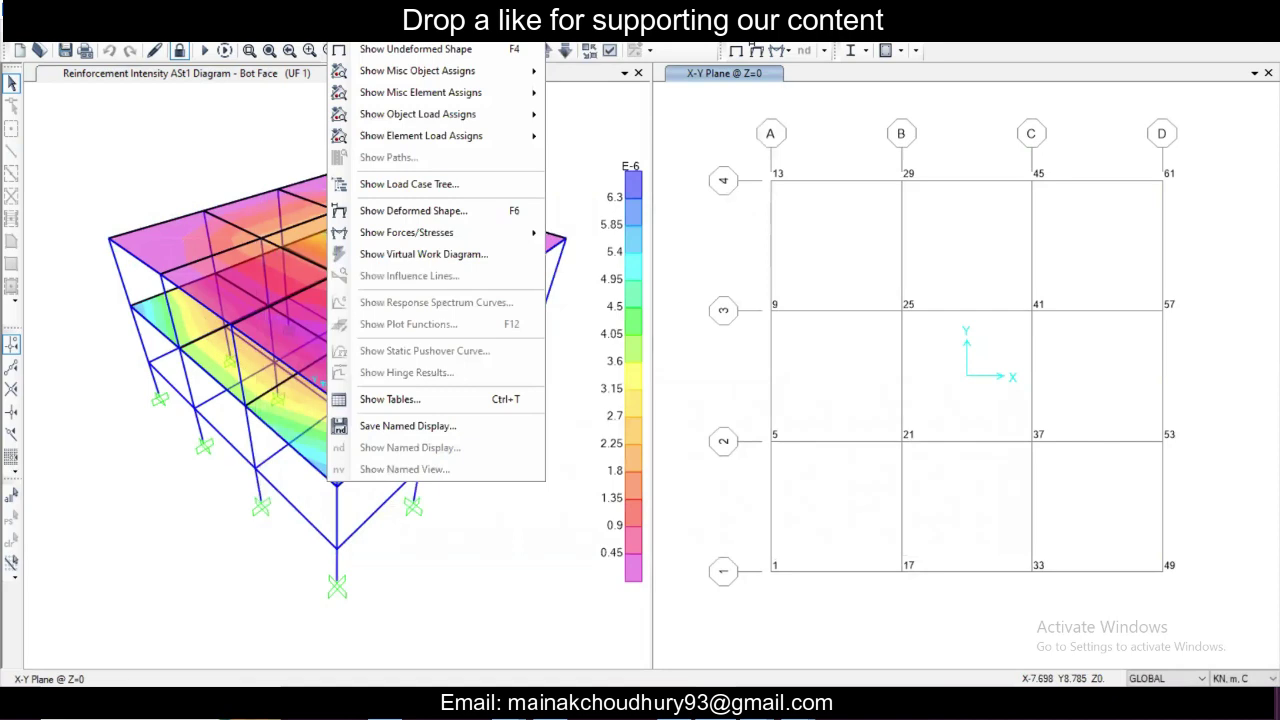
{"action": "left_click", "coordinate": [494, 400]}
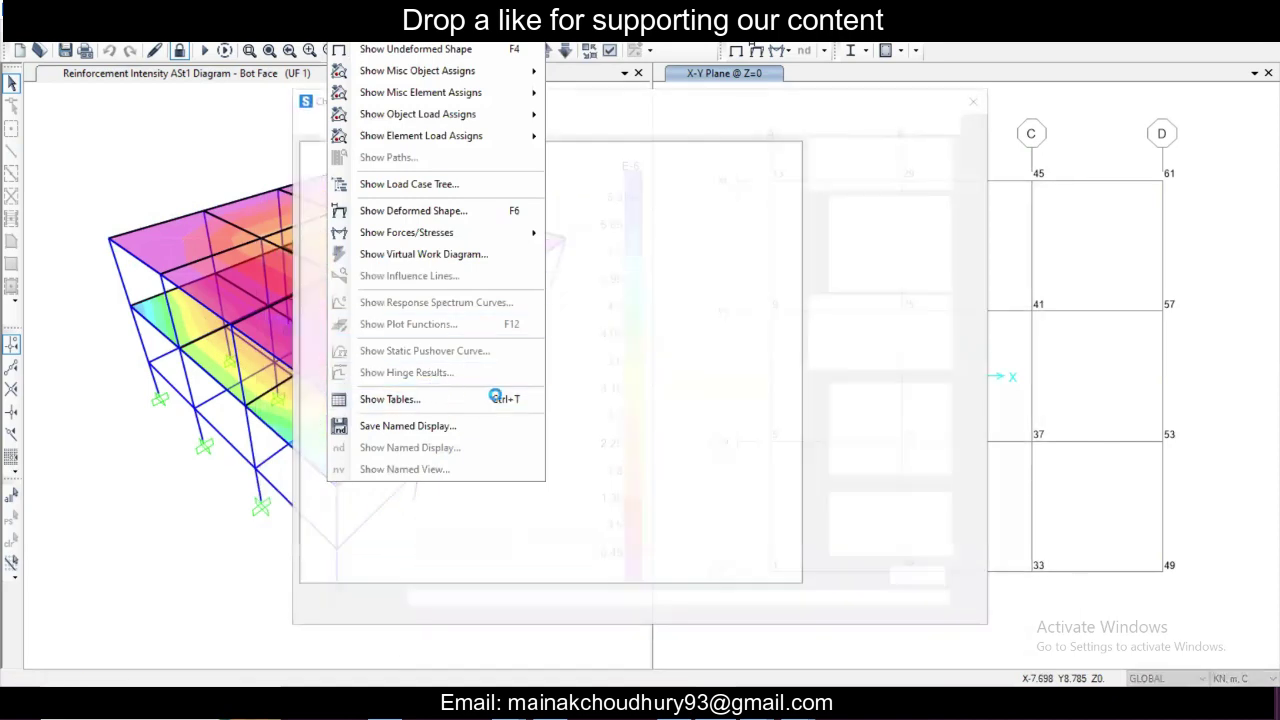
{"action": "left_click", "coordinate": [905, 164]}
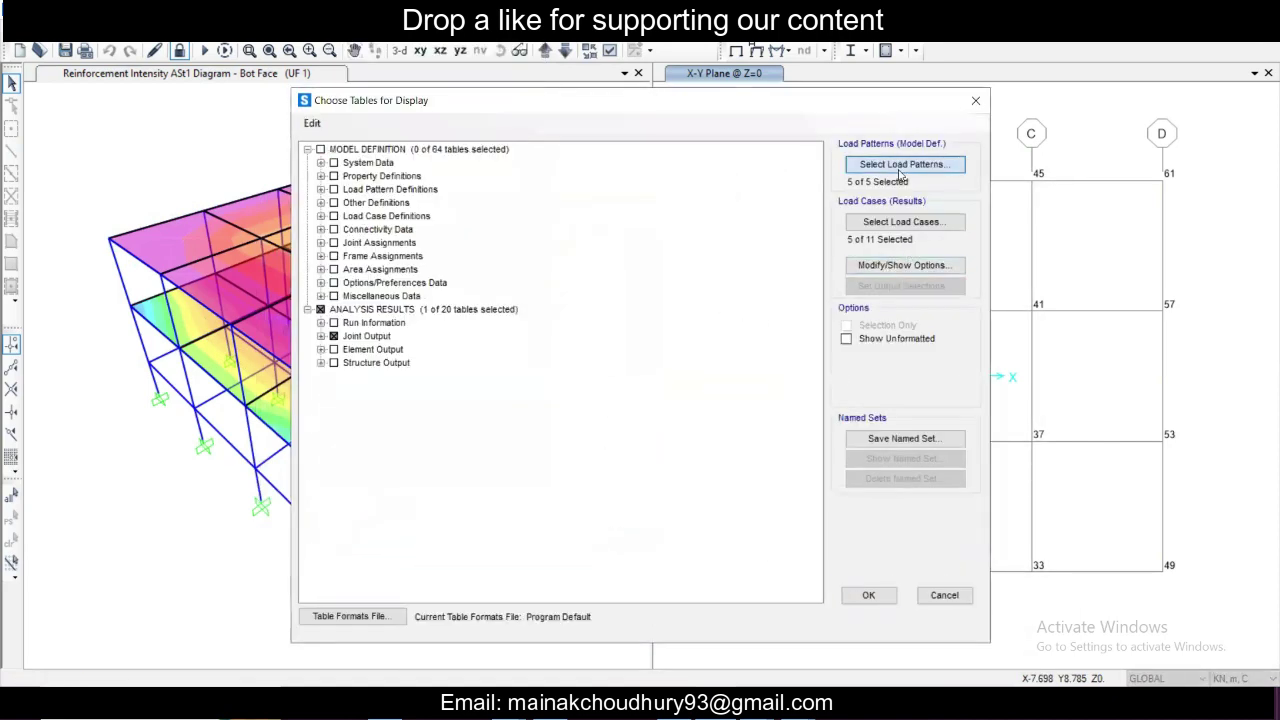
{"action": "left_click", "coordinate": [550, 352]}
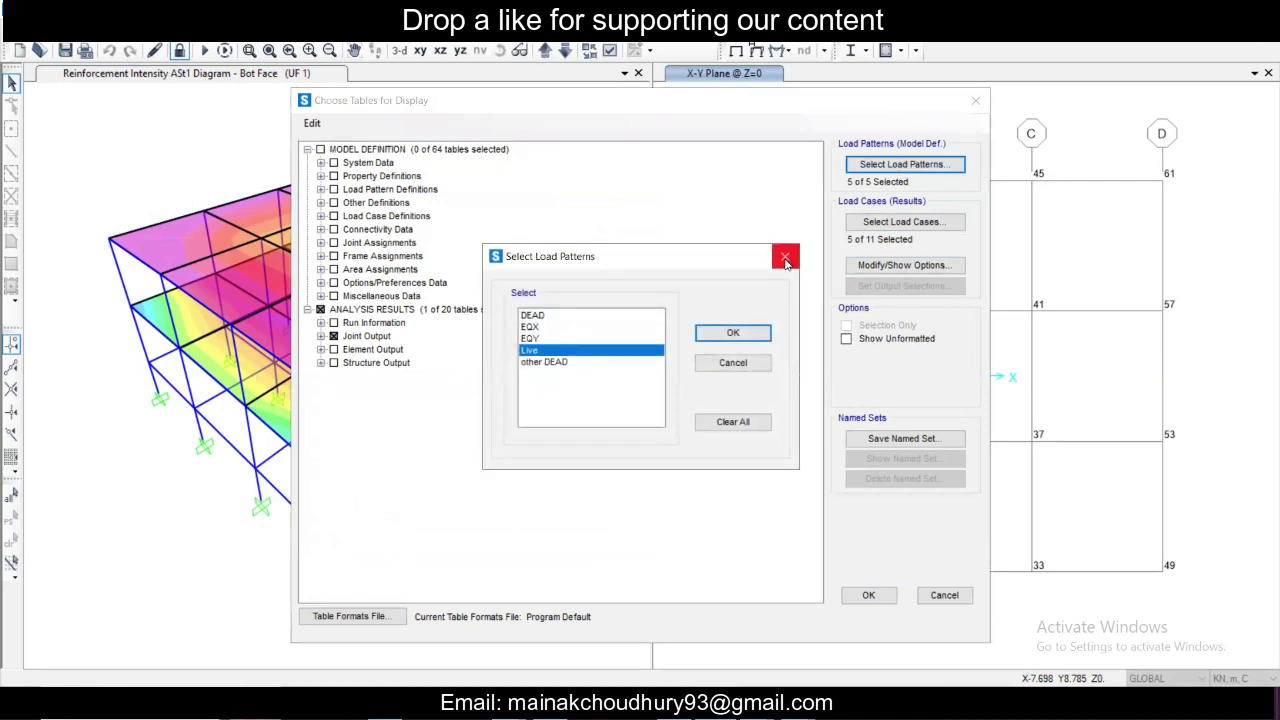
{"action": "left_click", "coordinate": [785, 256]}
{"action": "left_click", "coordinate": [900, 222]}
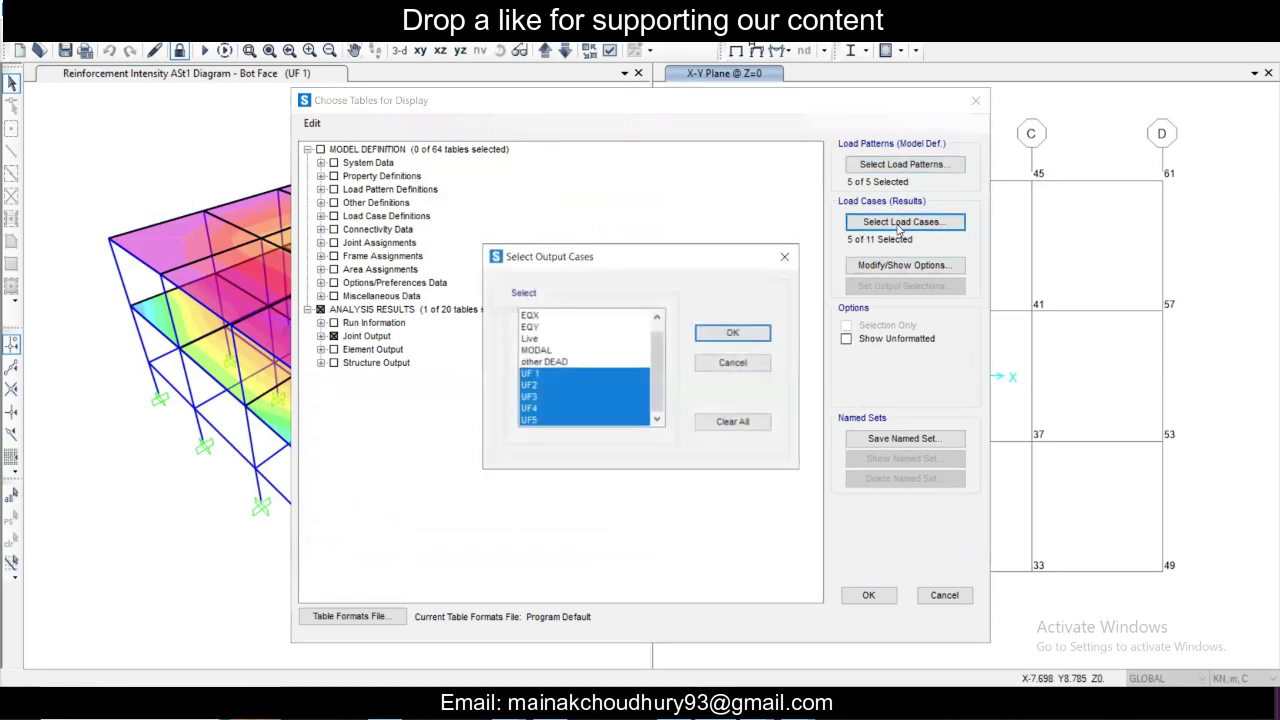
{"action": "left_click", "coordinate": [548, 386]}
{"action": "left_click", "coordinate": [566, 375]}
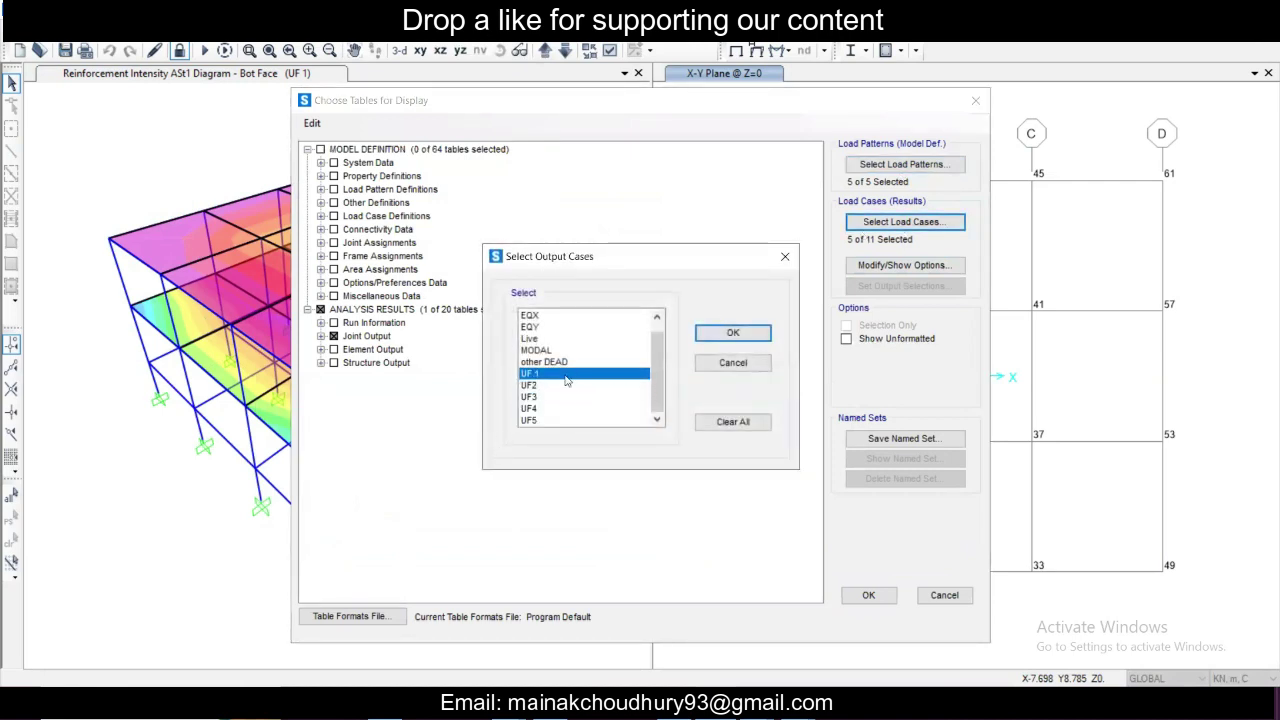
{"action": "left_click", "coordinate": [740, 333]}
{"action": "left_click", "coordinate": [882, 595]}
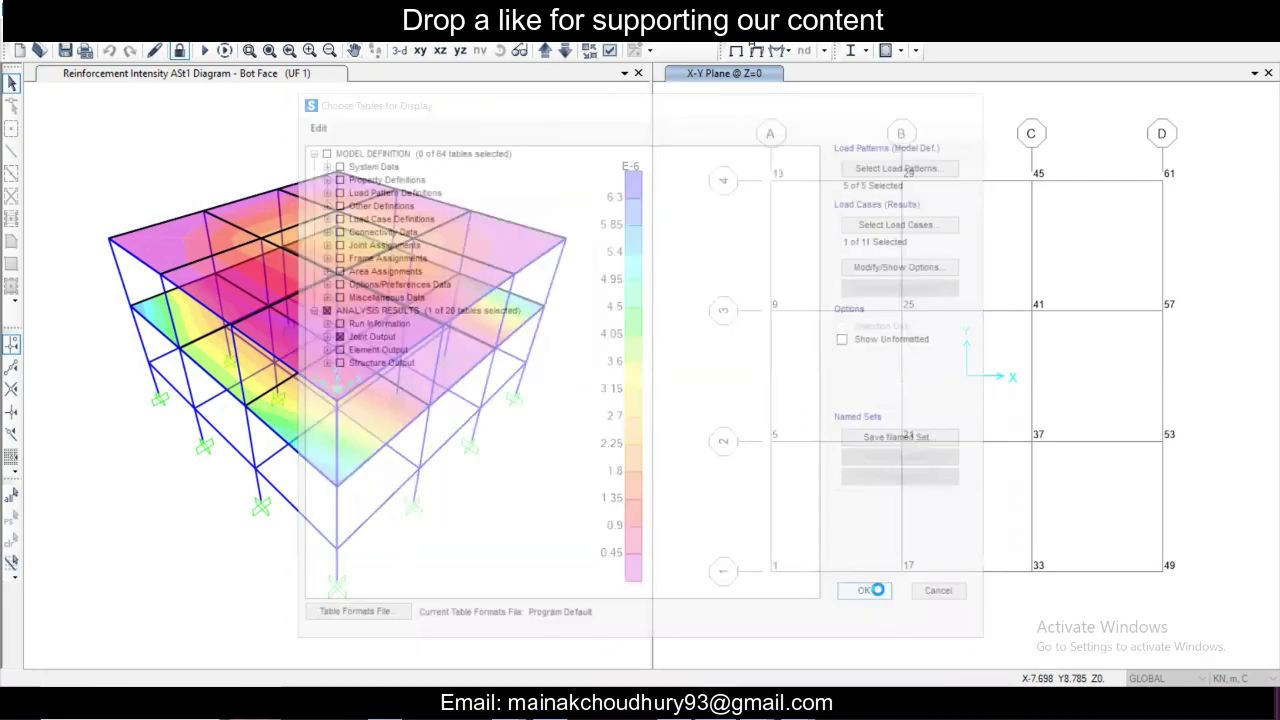
- Look through the UF 1 joint reactions and export the current table to Excel
{"action": "scroll", "coordinate": [545, 310], "scroll_direction": "down", "scroll_amount": 1}
{"action": "scroll", "coordinate": [550, 305], "scroll_direction": "up", "scroll_amount": 1}
{"action": "scroll", "coordinate": [555, 299], "scroll_direction": "down", "scroll_amount": 1}
{"action": "scroll", "coordinate": [555, 300], "scroll_direction": "up", "scroll_amount": 1}
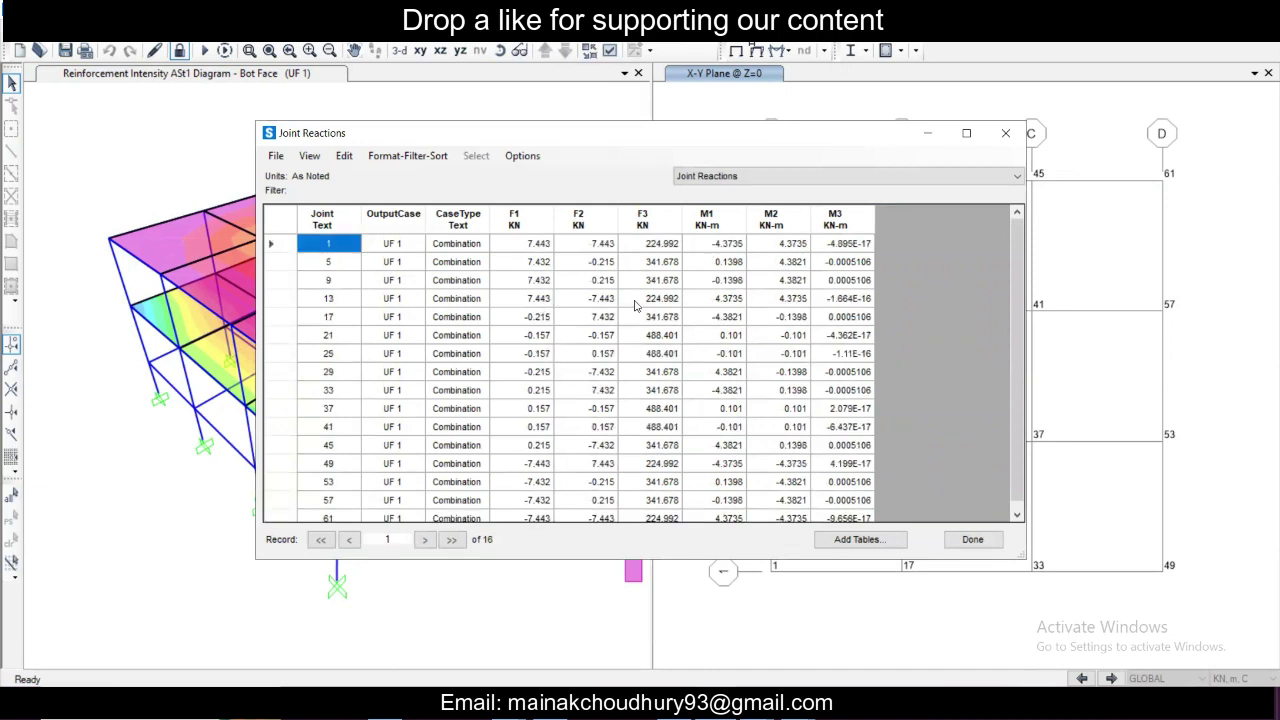
{"action": "scroll", "coordinate": [678, 318], "scroll_direction": "down", "scroll_amount": 1}
{"action": "scroll", "coordinate": [676, 318], "scroll_direction": "up", "scroll_amount": 1}
{"action": "left_click", "coordinate": [278, 157]}
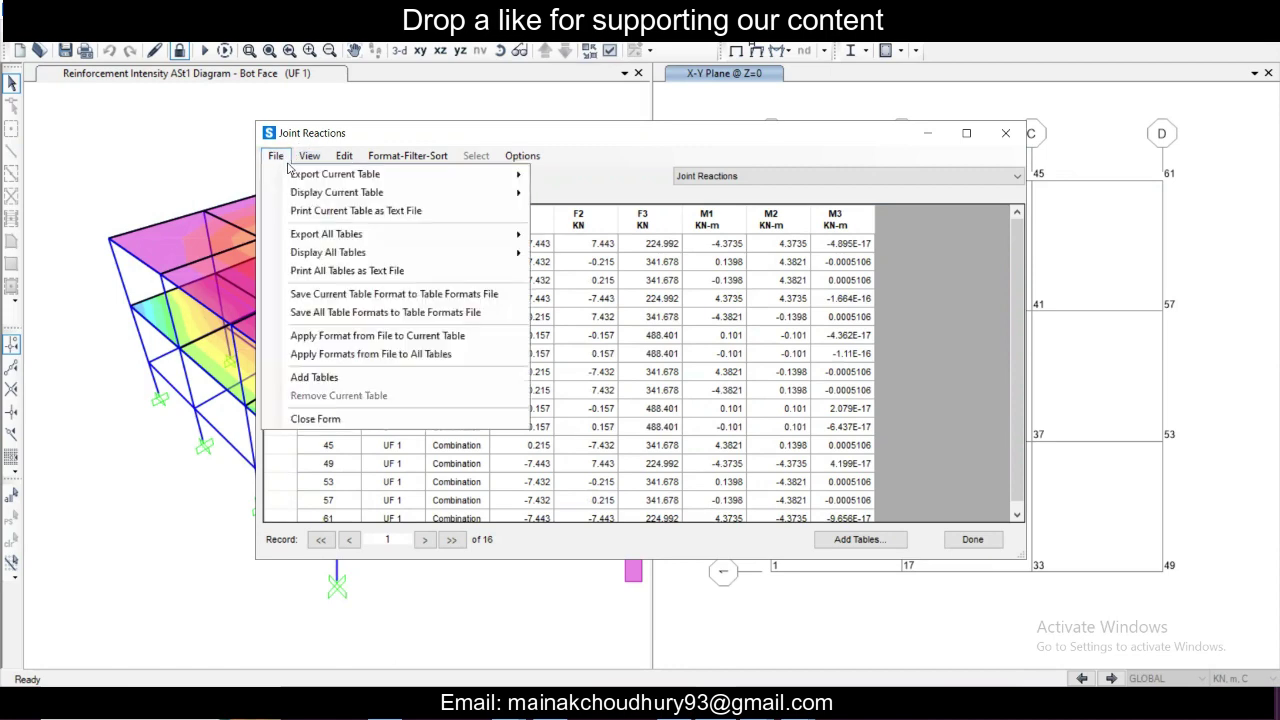
{"action": "mouse_move", "coordinate": [368, 176]}
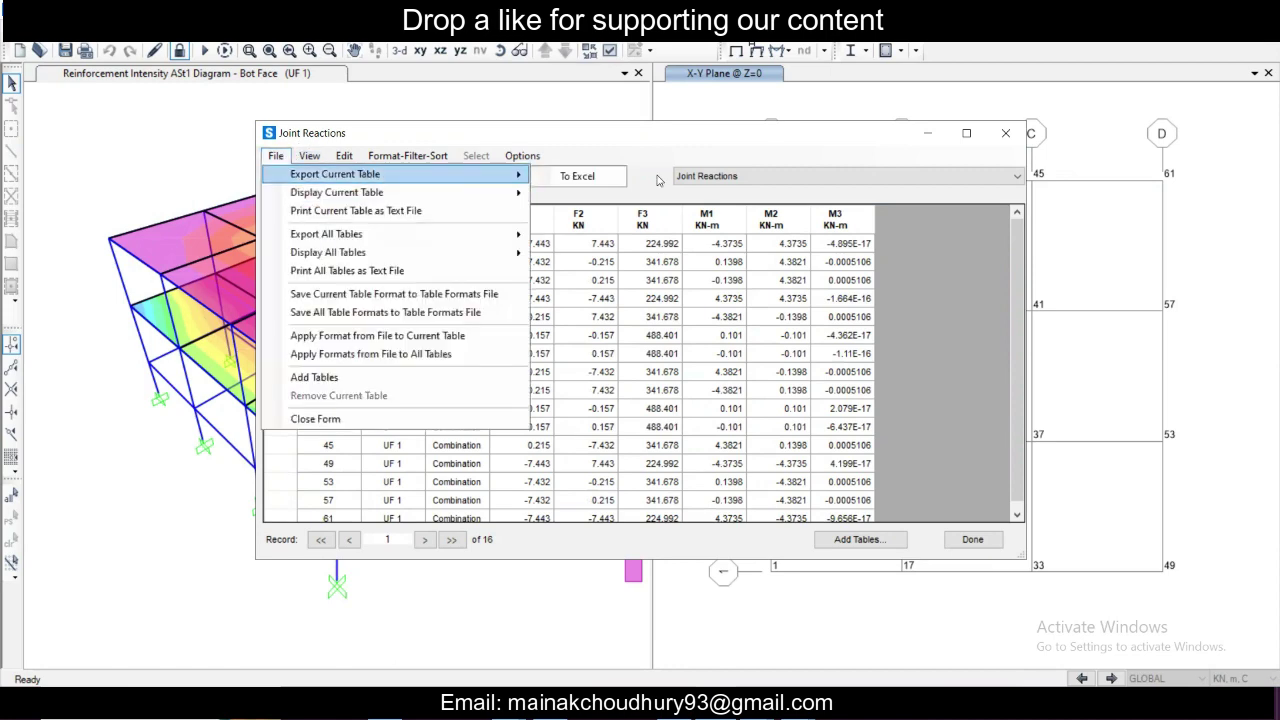
{"action": "left_click", "coordinate": [589, 180]}
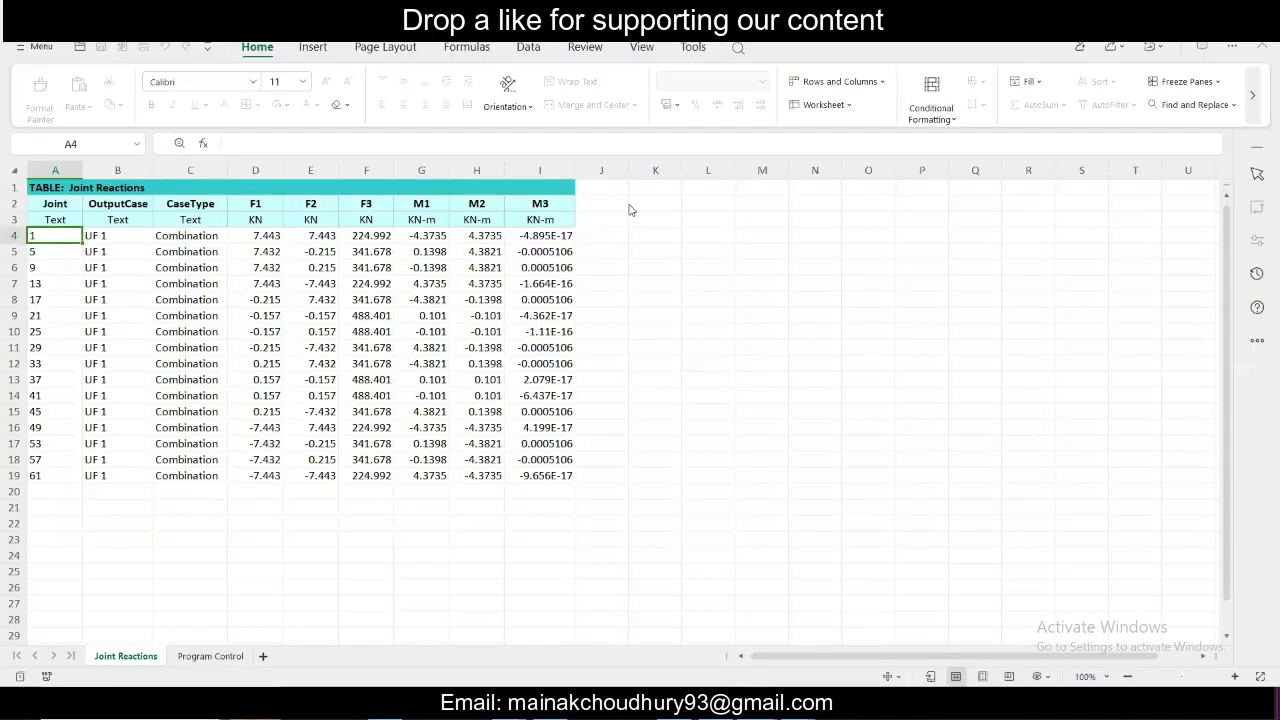
- Check the joint rows in the exported spreadsheet, then return to SAP2000 and close the Joint Reactions table
{"action": "left_click", "coordinate": [700, 347]}
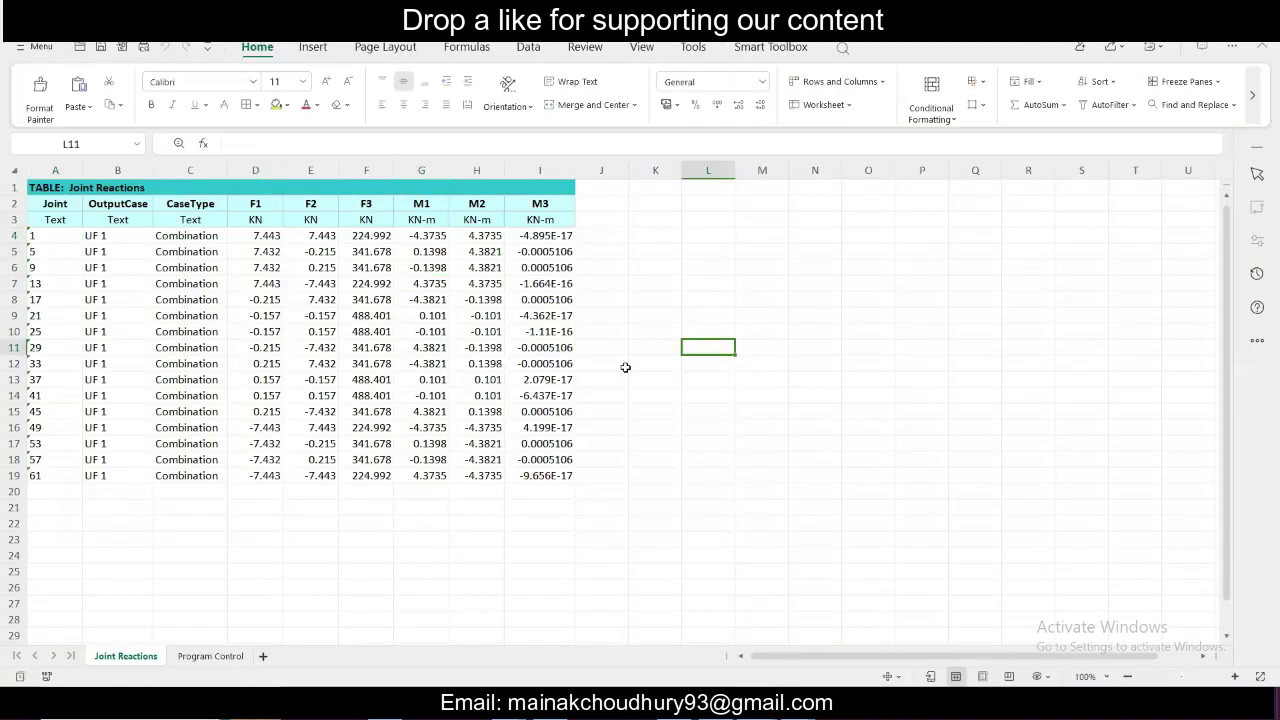
{"action": "left_click", "coordinate": [601, 363]}
{"action": "left_click", "coordinate": [52, 267]}
{"action": "left_click", "coordinate": [57, 251]}
{"action": "left_click", "coordinate": [60, 235]}
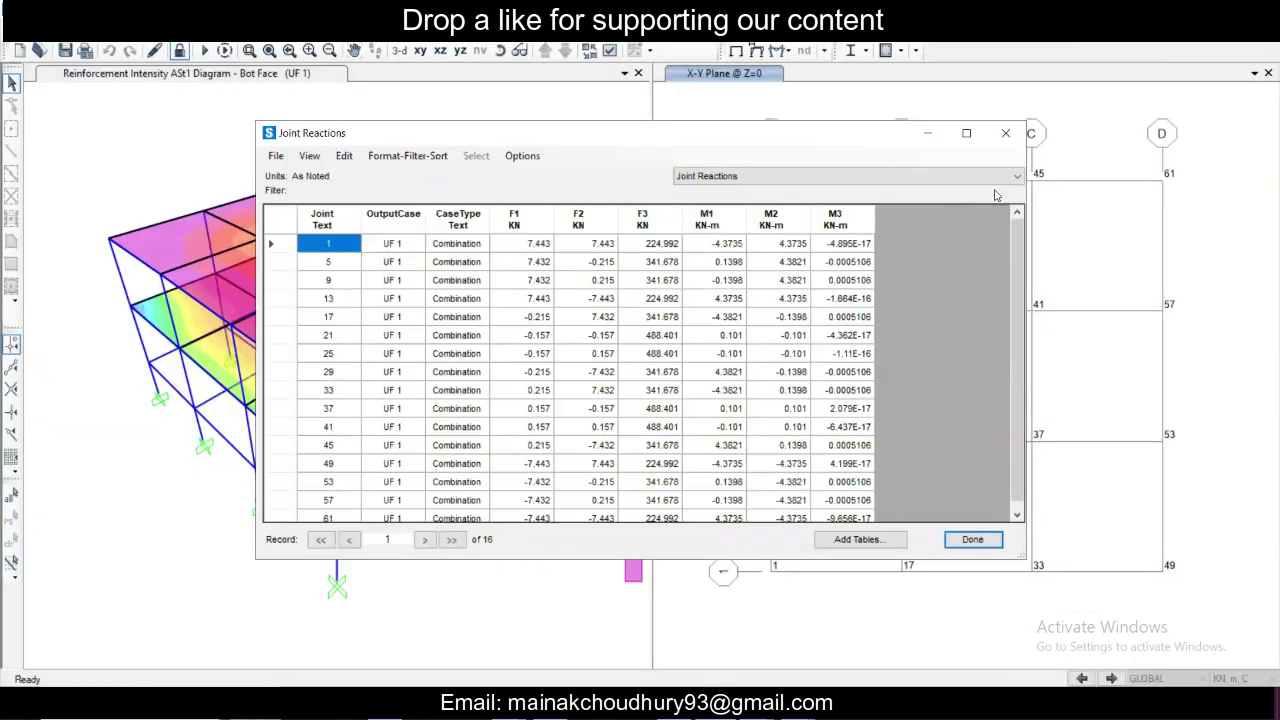
{"action": "left_click", "coordinate": [1005, 133]}
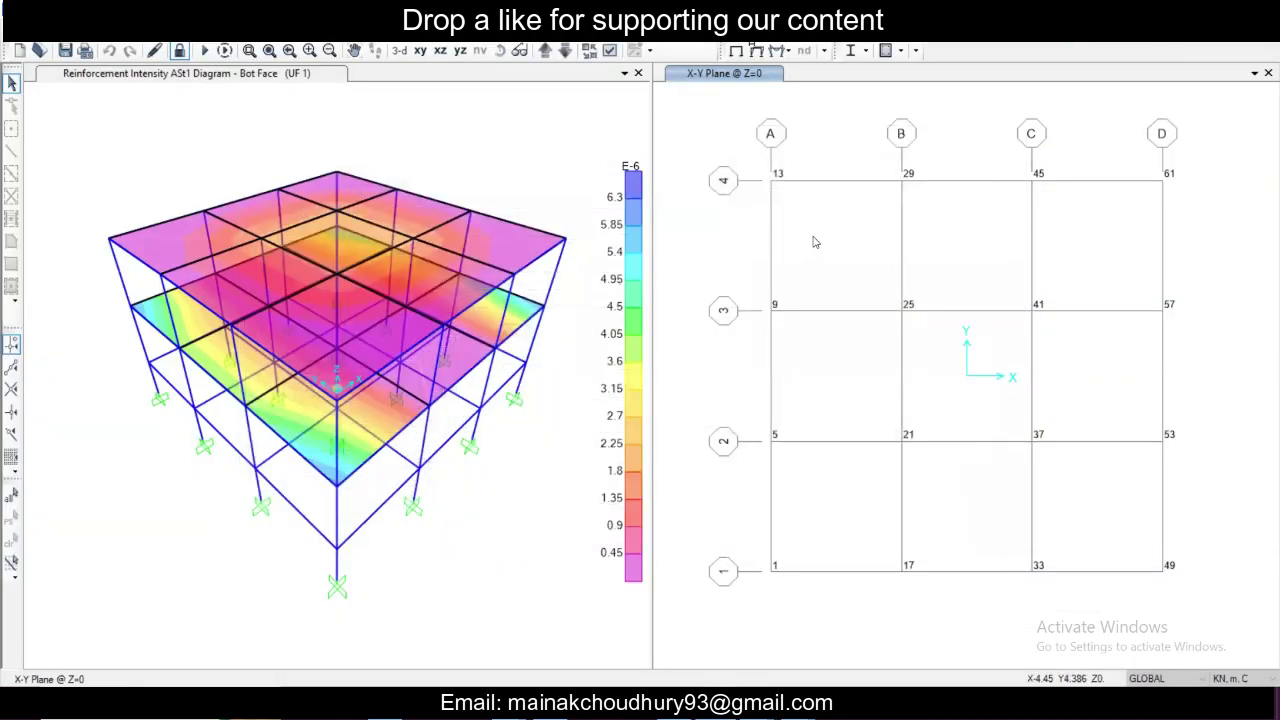
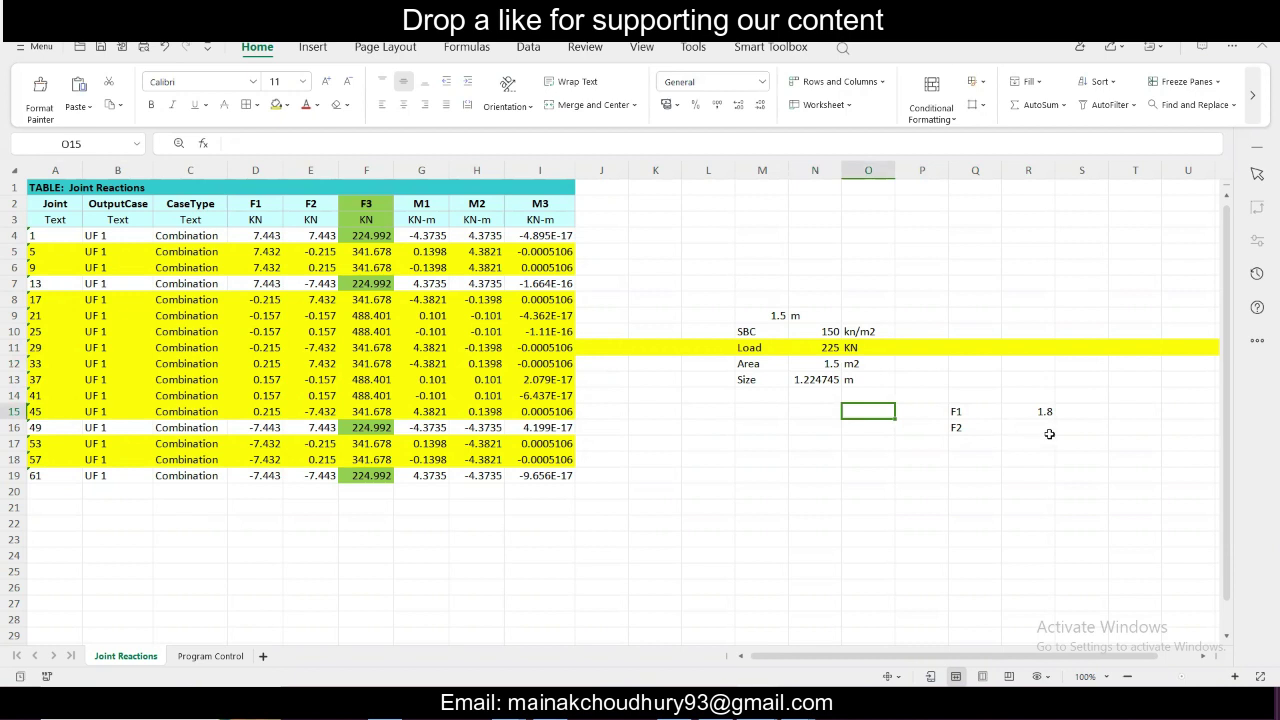
- Enter 1.3 as the footing size for F2 in cell R16 of the joint reactions spreadsheet
{"action": "left_click", "coordinate": [1048, 432]}
{"action": "type", "text": "1.3"}
{"action": "key", "text": "Return"}
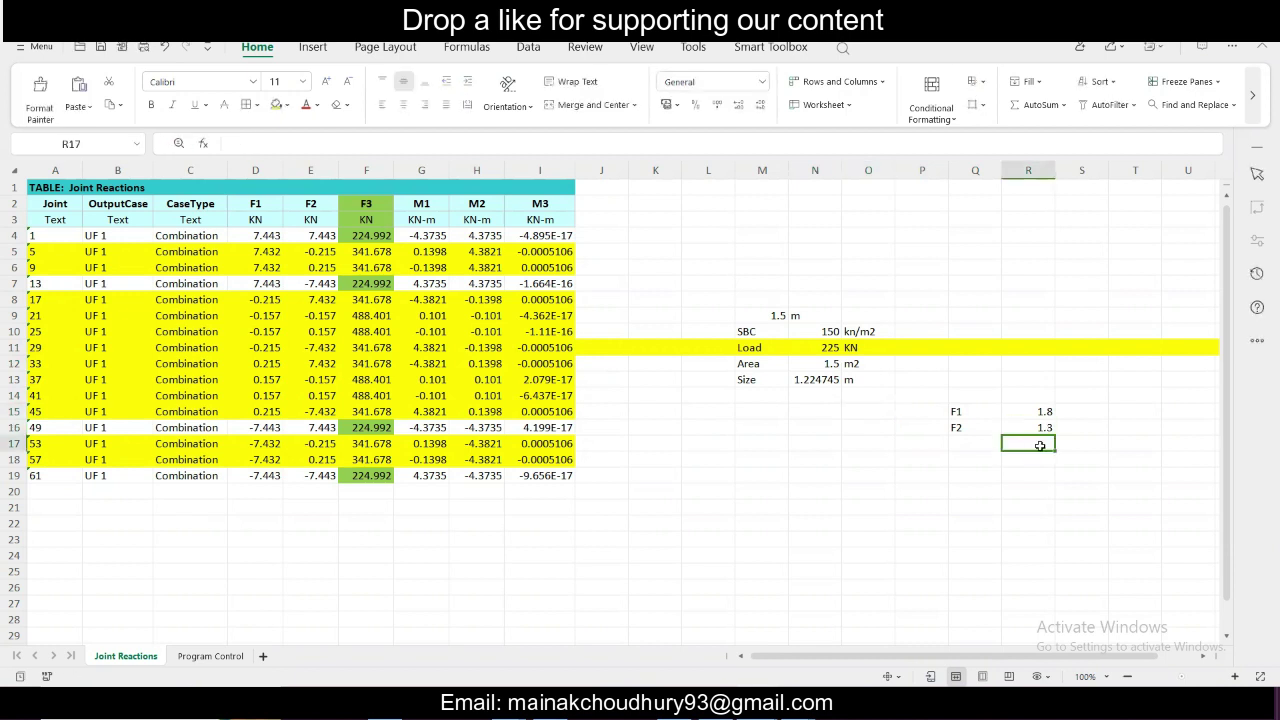
{"action": "key", "text": "Return"}
- Enter 0.45 for footing F1 in cell S15 and 0.35 for footing F2 in cell S16
{"action": "left_click", "coordinate": [1103, 408]}
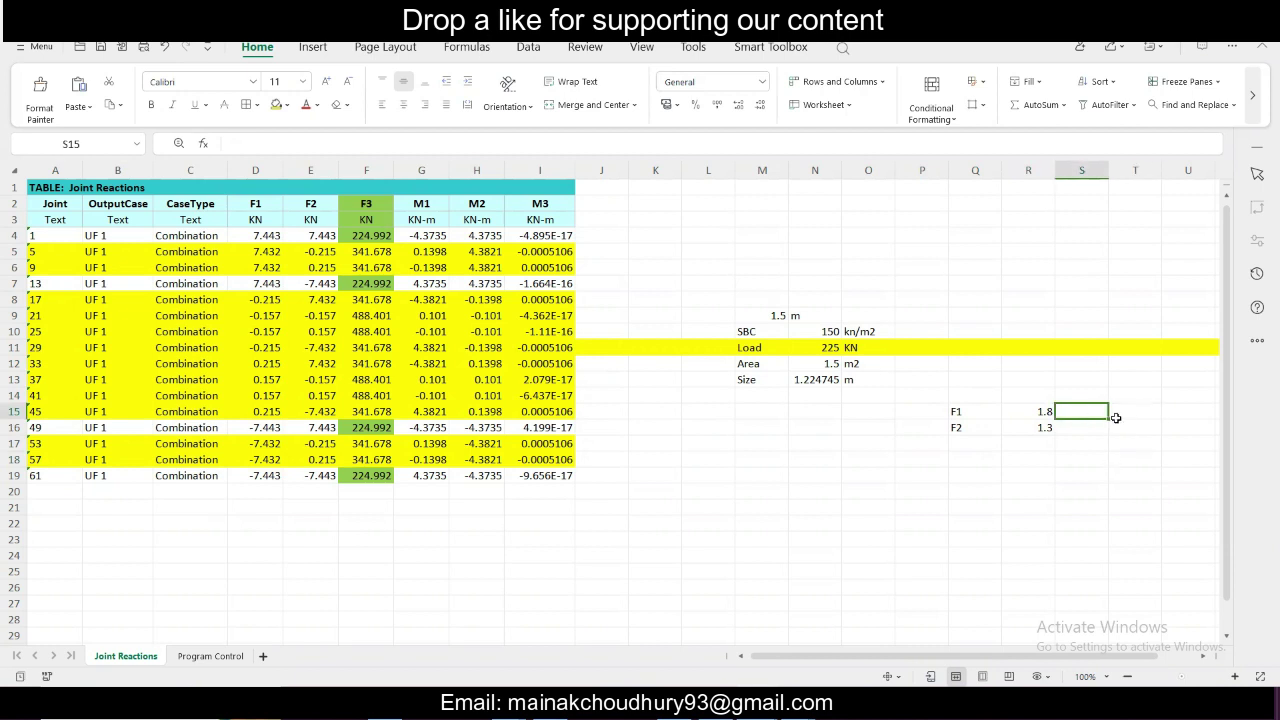
{"action": "left_click", "coordinate": [1132, 410]}
{"action": "left_click", "coordinate": [1071, 414]}
{"action": "type", "text": "0"}
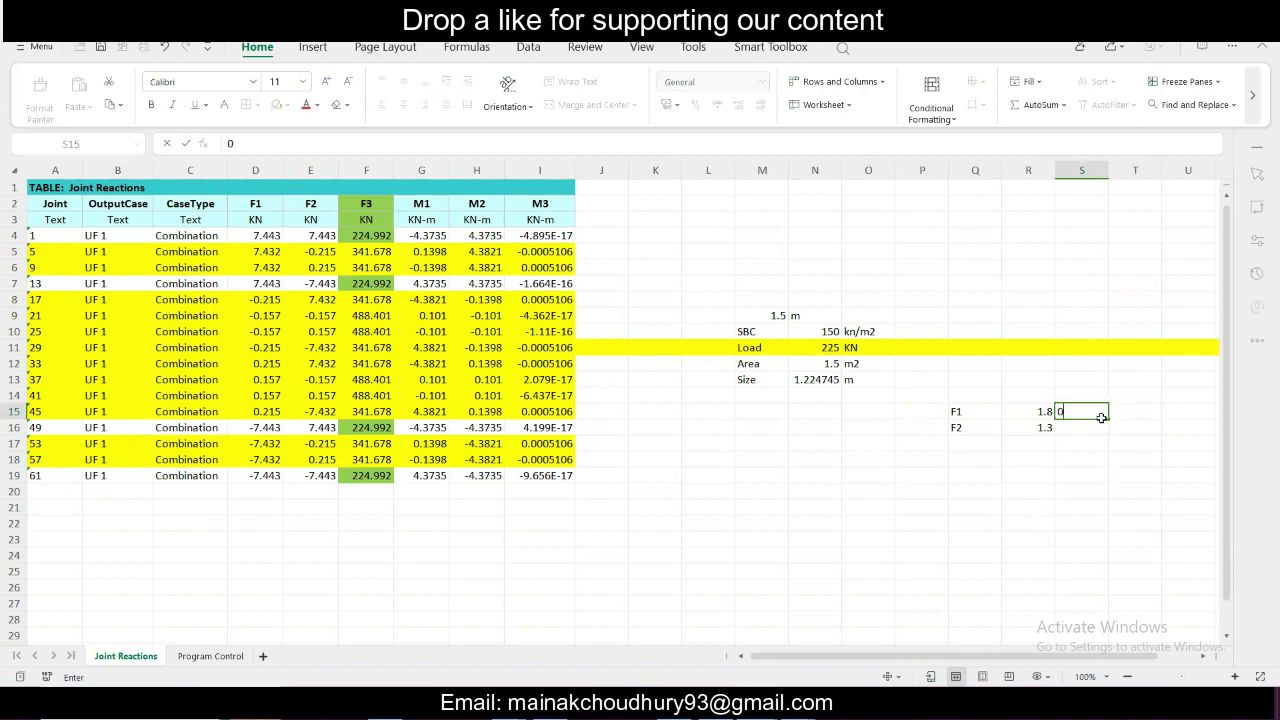
{"action": "type", "text": ".45"}
{"action": "left_click", "coordinate": [1079, 426]}
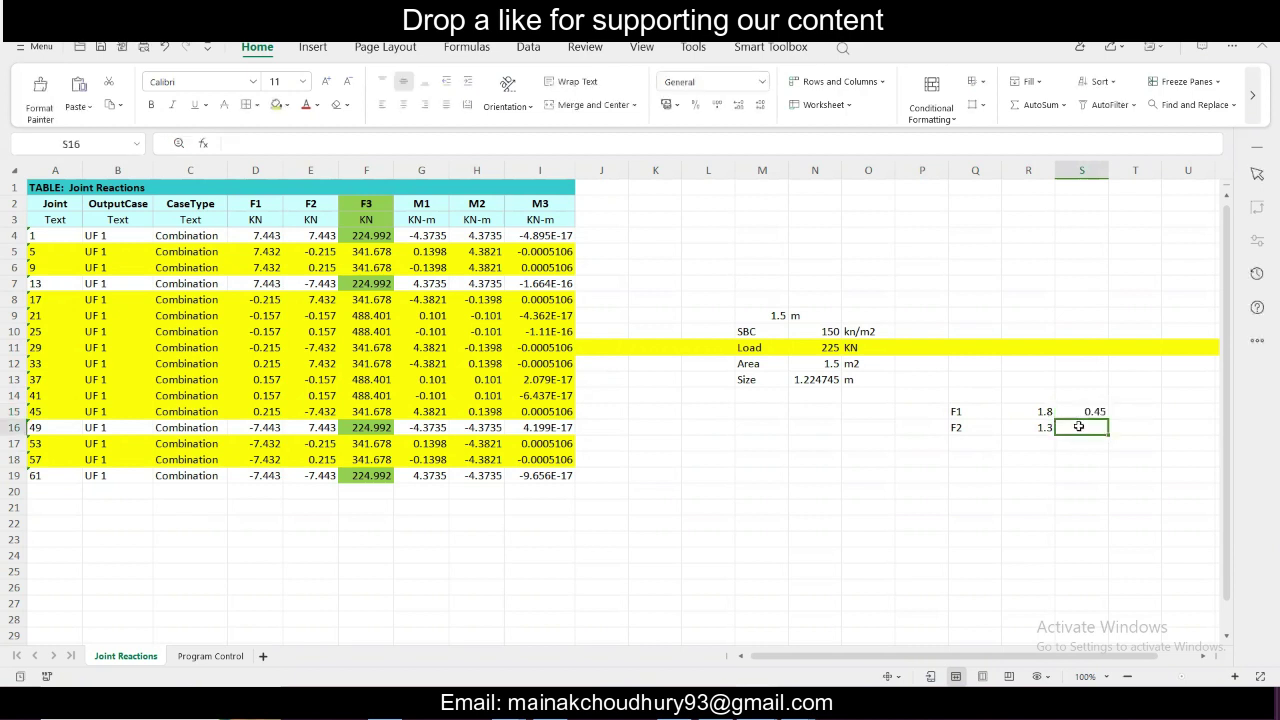
{"action": "type", "text": "."}
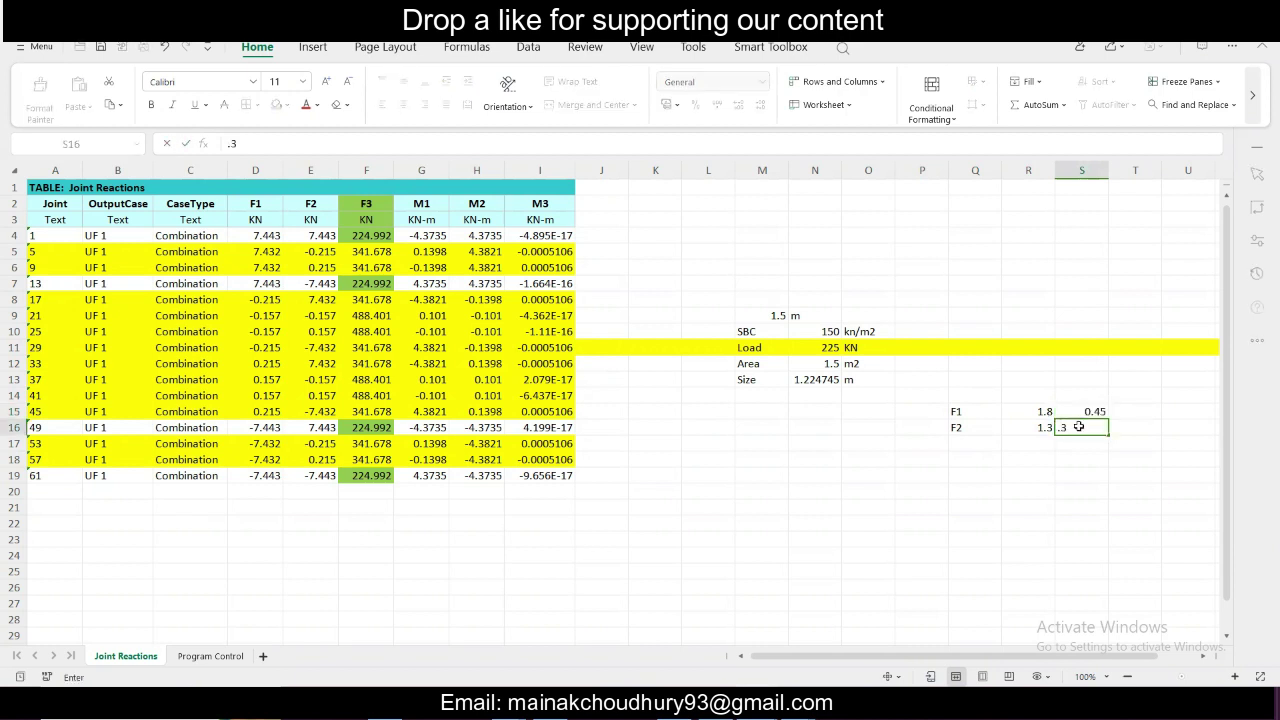
{"action": "type", "text": "35"}
{"action": "left_click", "coordinate": [1087, 457]}
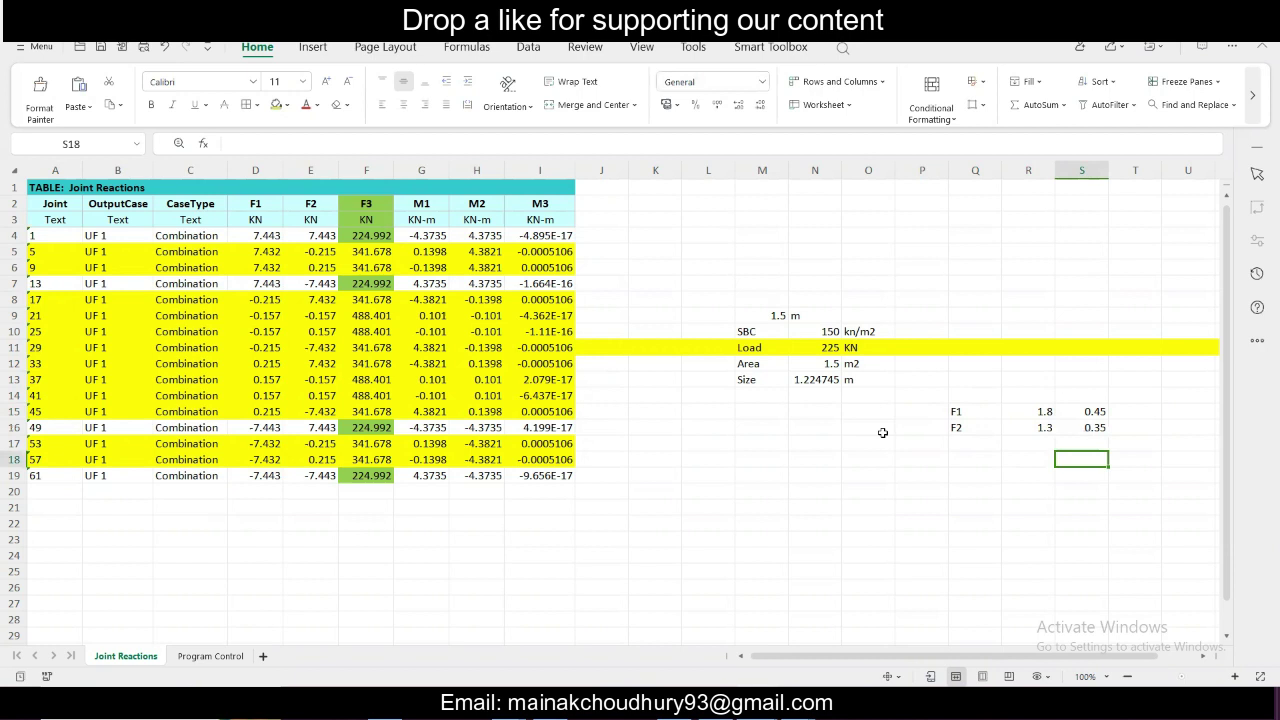
{"action": "left_click", "coordinate": [952, 392]}
{"action": "left_click", "coordinate": [979, 415]}
{"action": "left_click_drag", "start_coordinate": [1079, 422], "coordinate": [1042, 428]}
{"action": "left_click", "coordinate": [1042, 428]}
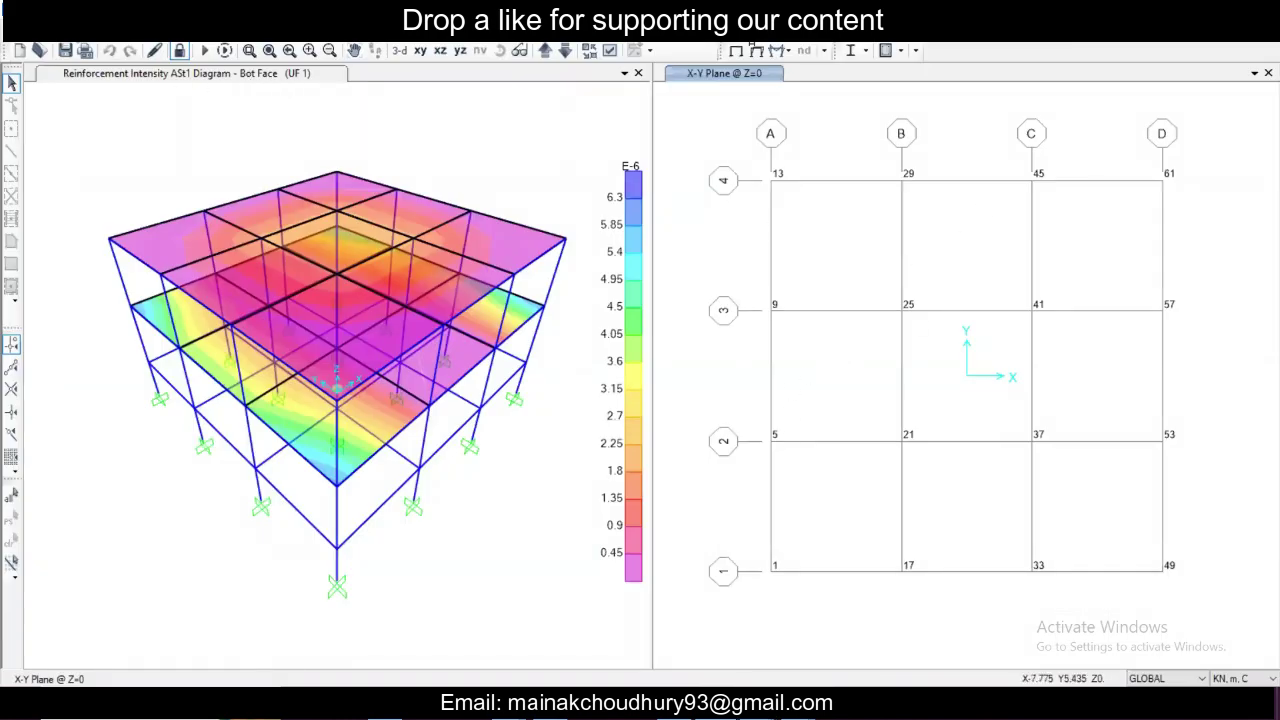
- Switch back to SAP2000 and turn off the joint labels in the X-Y plan view at Z=0
{"action": "left_click", "coordinate": [48, 30]}
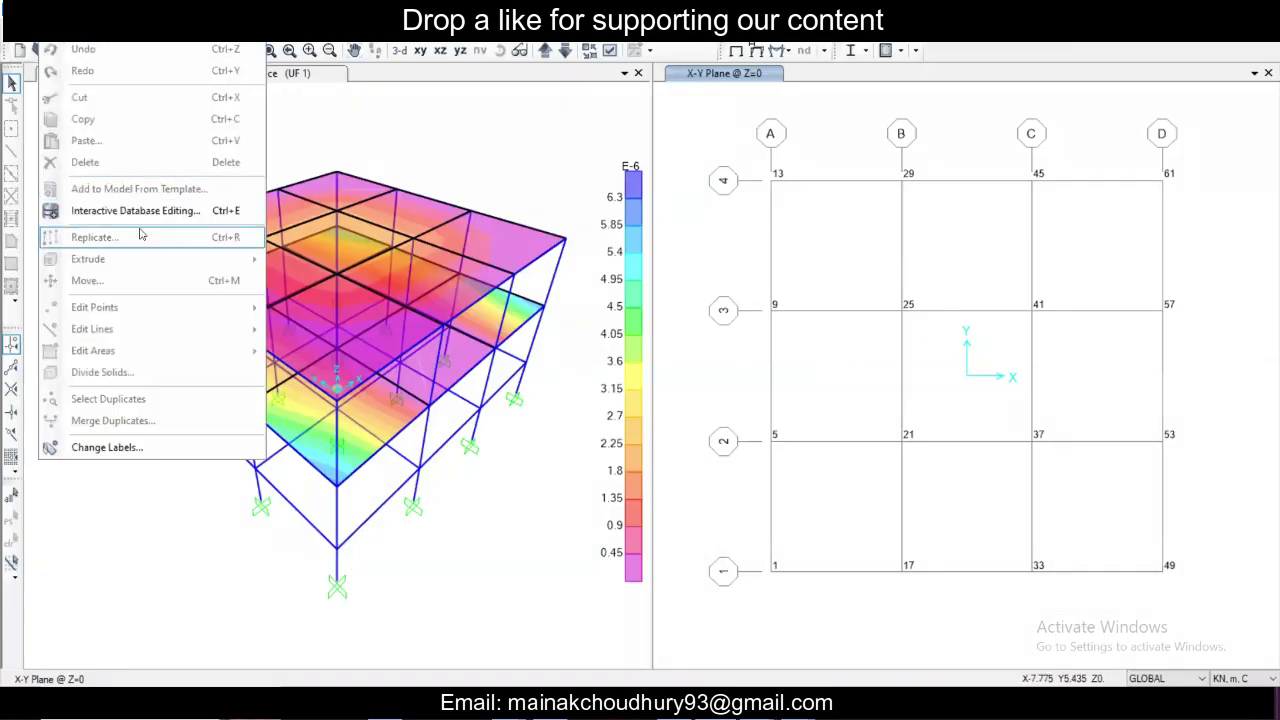
{"action": "mouse_move", "coordinate": [86, 30]}
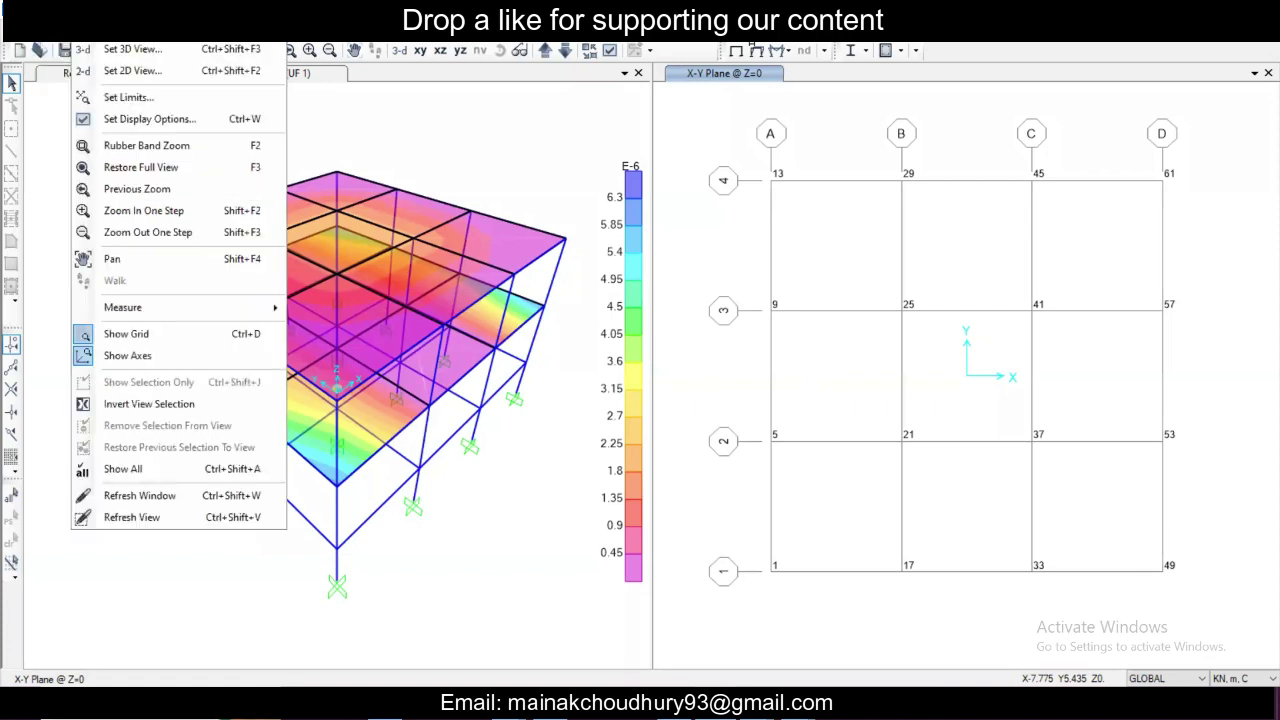
{"action": "left_click", "coordinate": [133, 119]}
{"action": "left_click", "coordinate": [475, 171]}
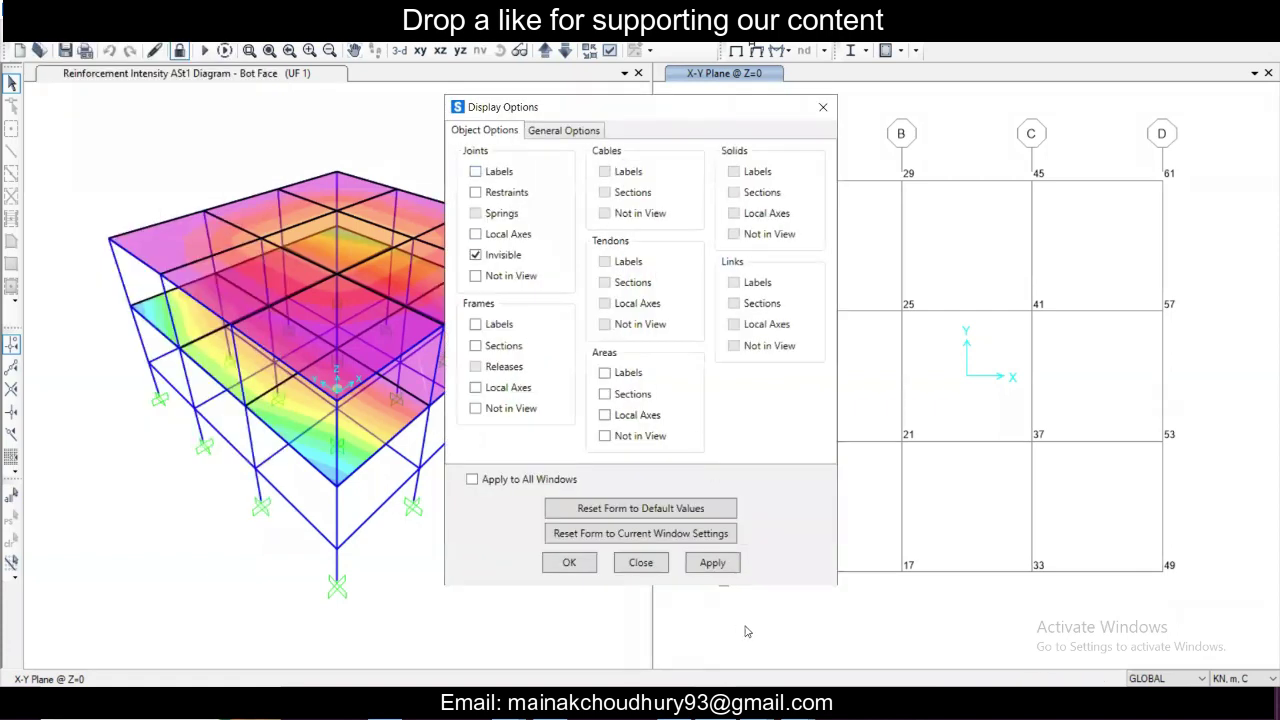
{"action": "left_click", "coordinate": [714, 565]}
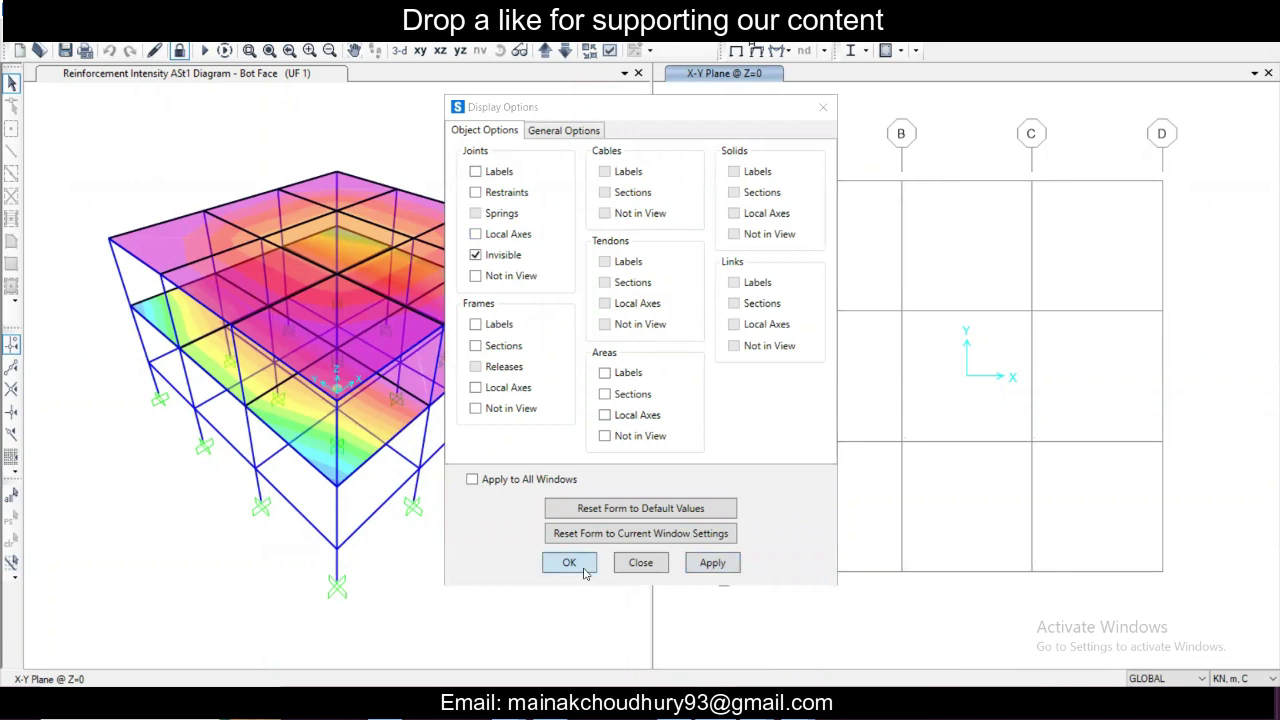
{"action": "left_click", "coordinate": [584, 568]}
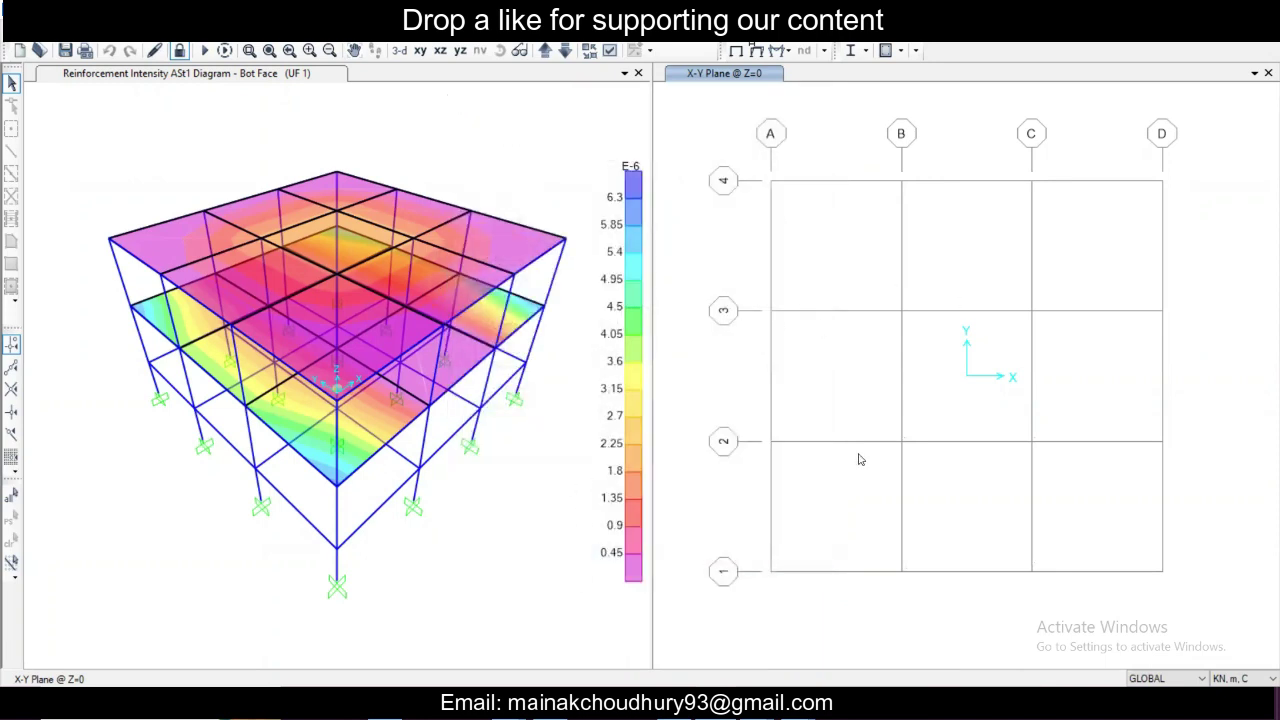
{"action": "mouse_move", "coordinate": [727, 132]}
{"action": "left_mouse_down"}
{"action": "mouse_move", "coordinate": [800, 209]}
{"action": "mouse_move", "coordinate": [1212, 545]}
{"action": "mouse_move", "coordinate": [743, 291]}
{"action": "mouse_move", "coordinate": [749, 229]}
{"action": "mouse_move", "coordinate": [706, 146]}
{"action": "left_mouse_up"}
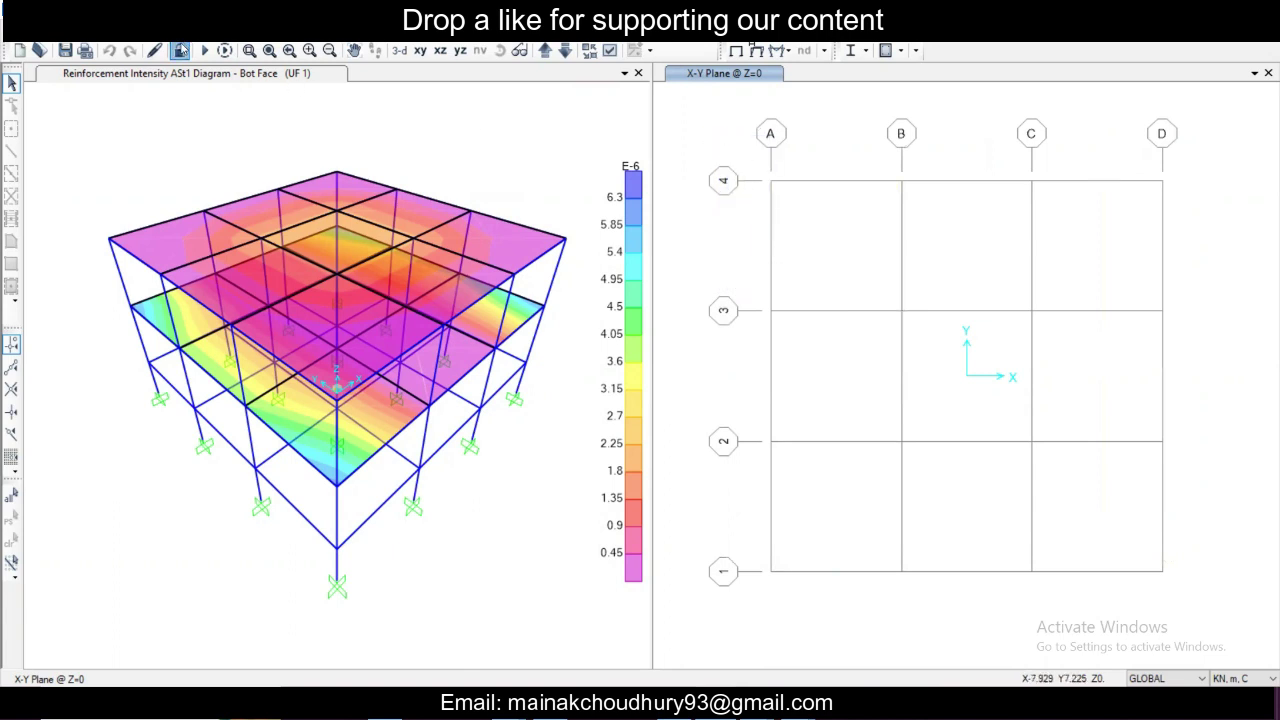
- Unlock the model and add a new foundation property of the Isolated Footing type
{"action": "left_click", "coordinate": [181, 51]}
{"action": "left_click", "coordinate": [668, 414]}
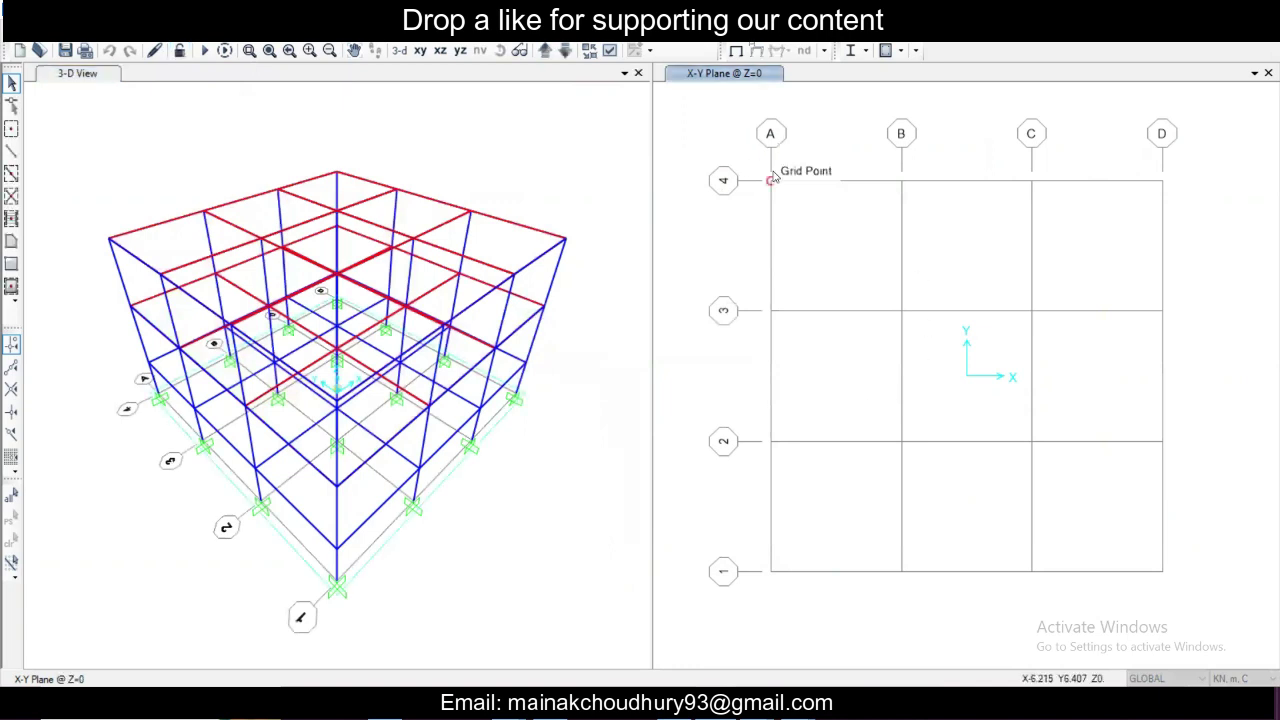
{"action": "left_click", "coordinate": [125, 30]}
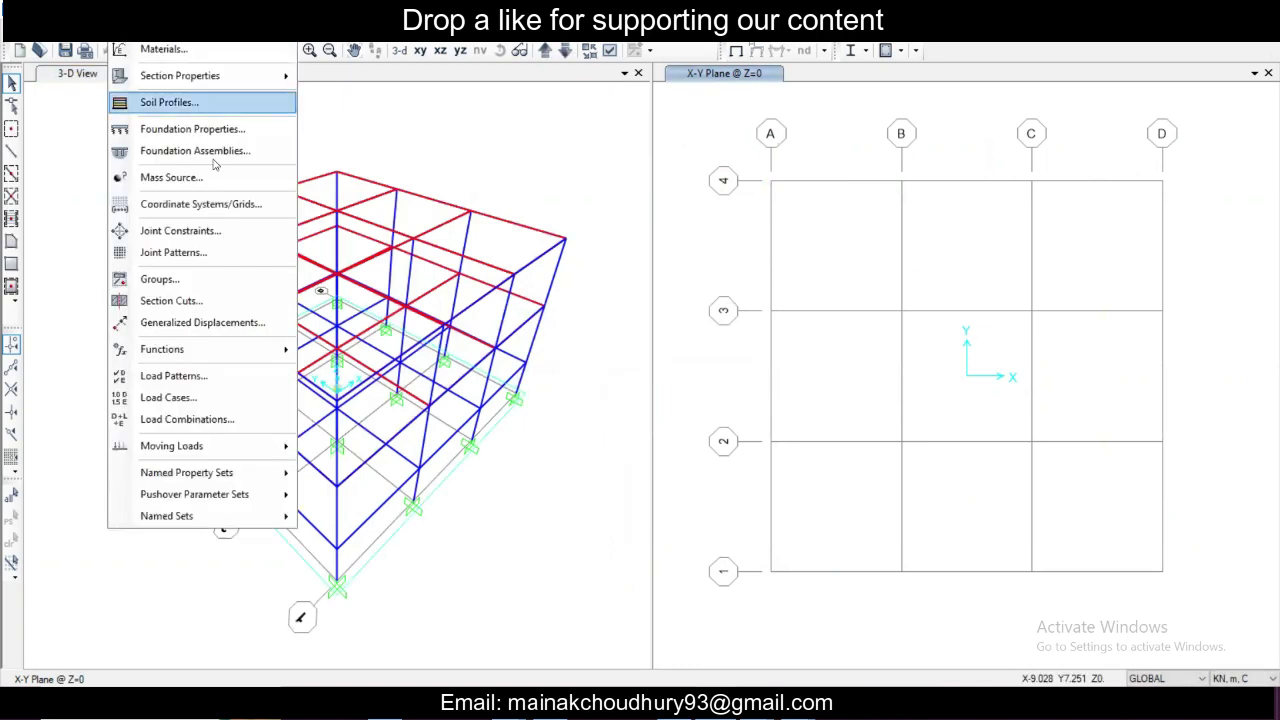
{"action": "left_click", "coordinate": [190, 129]}
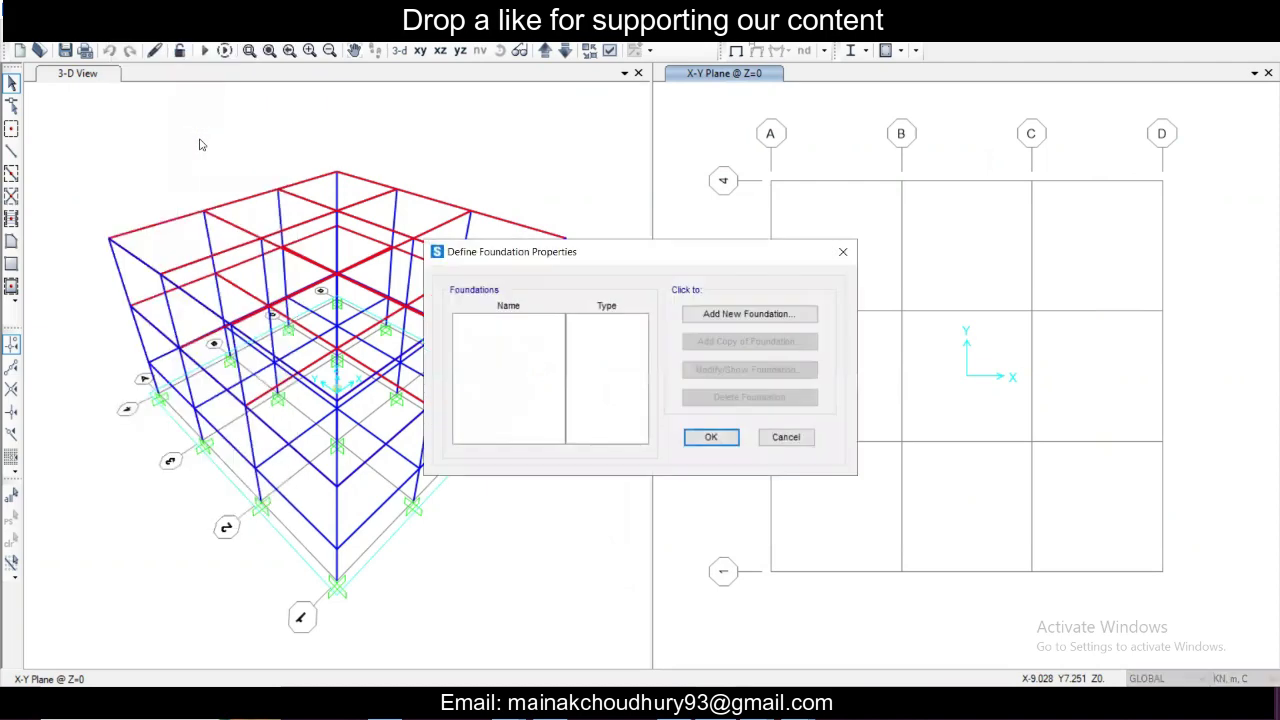
{"action": "left_click", "coordinate": [748, 314]}
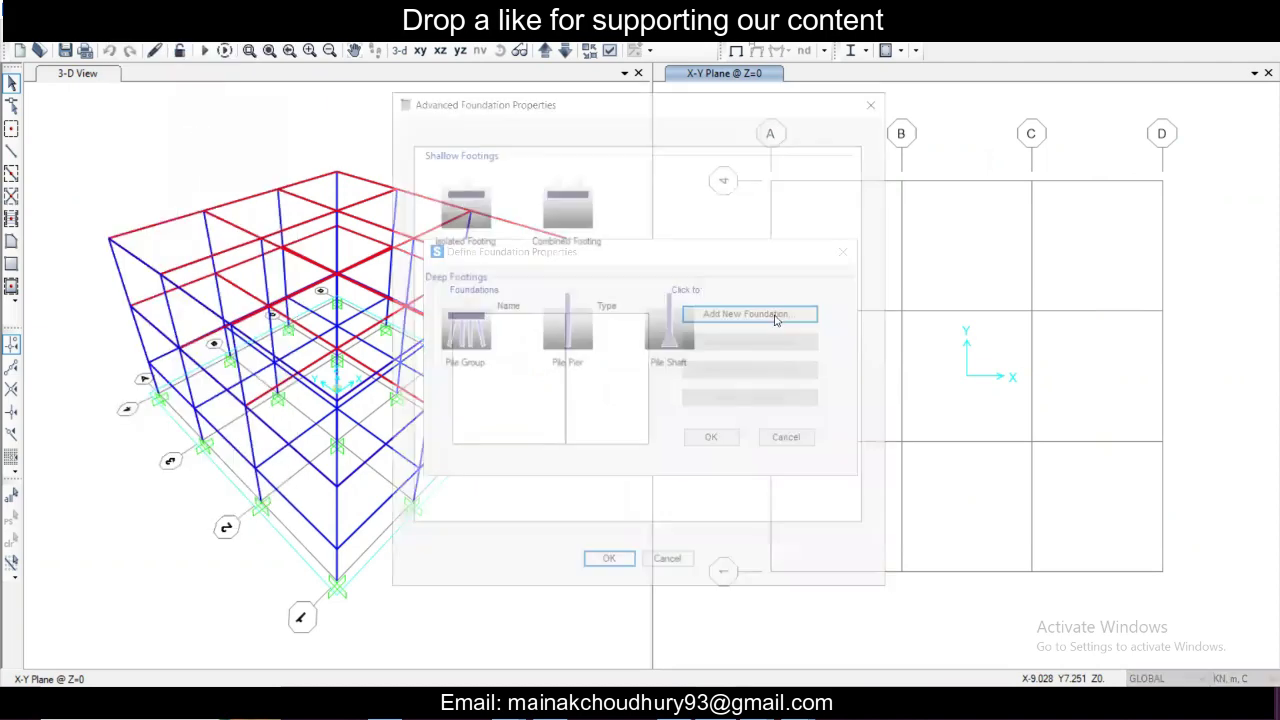
{"action": "left_click", "coordinate": [462, 205]}
{"action": "left_click", "coordinate": [609, 565]}
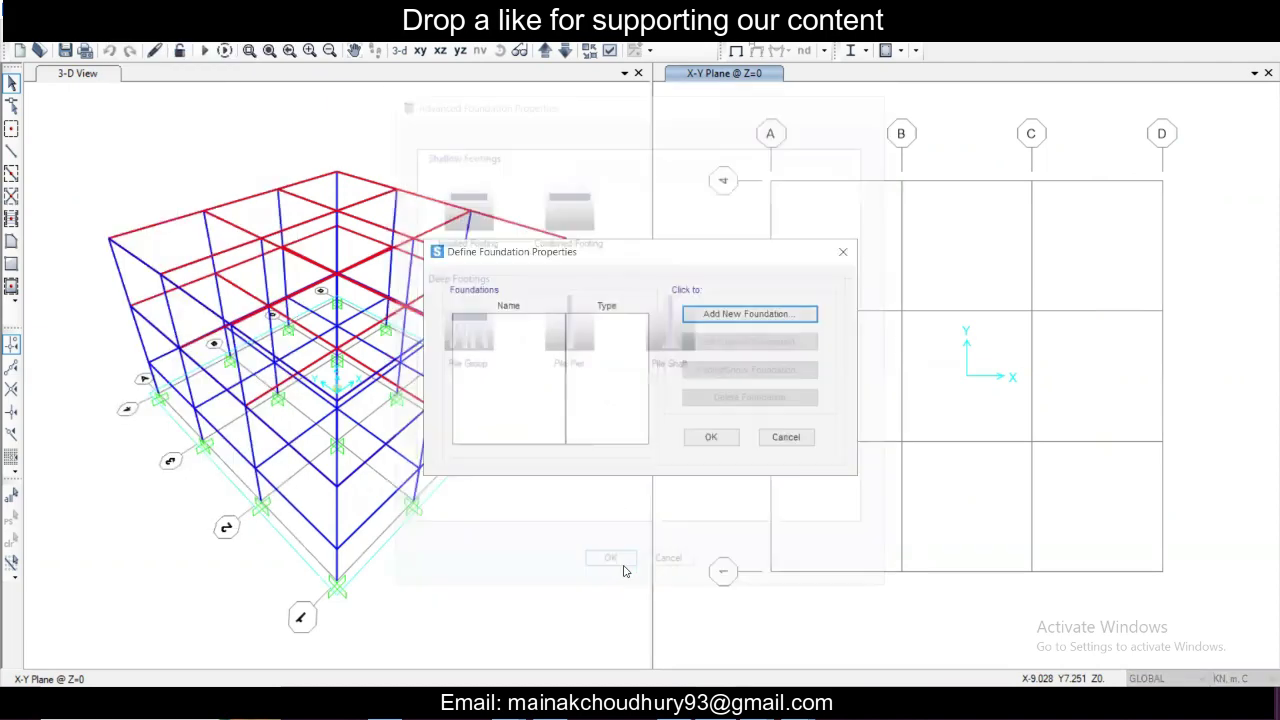
- Set the footing material of the new isolated footing to M25
{"action": "left_click", "coordinate": [523, 403]}
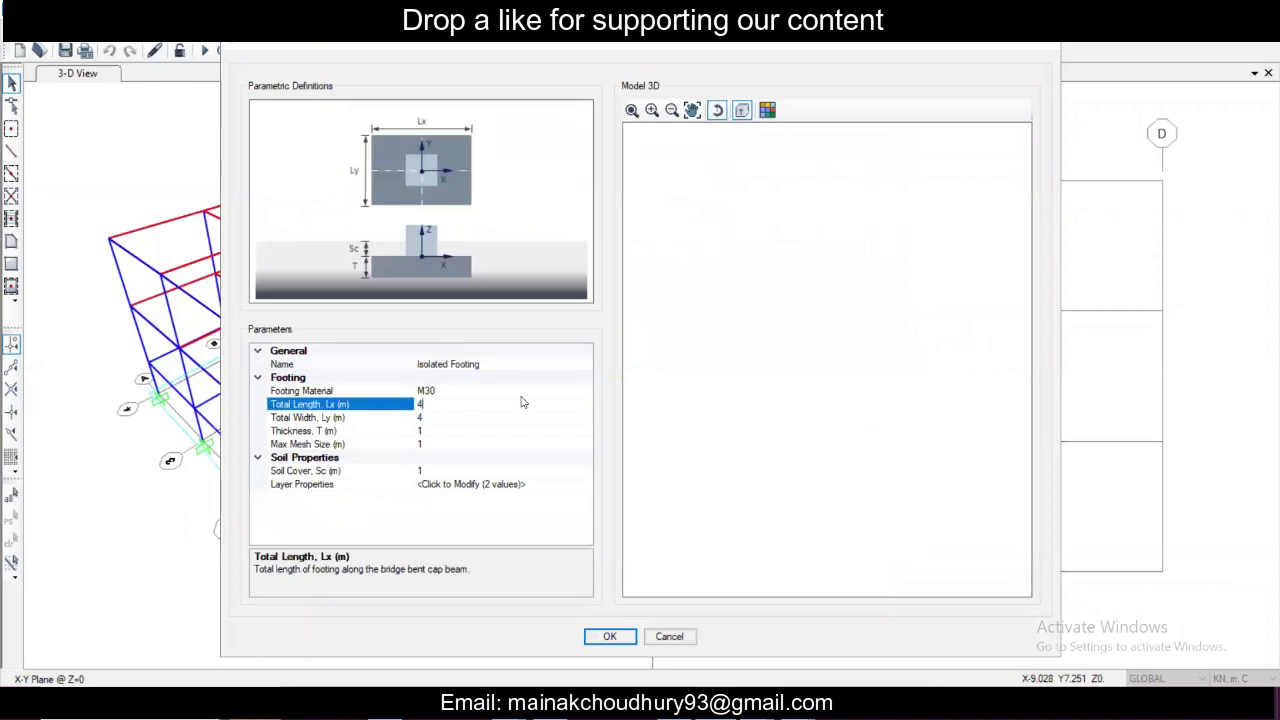
{"action": "left_click", "coordinate": [578, 391]}
{"action": "left_click", "coordinate": [585, 391]}
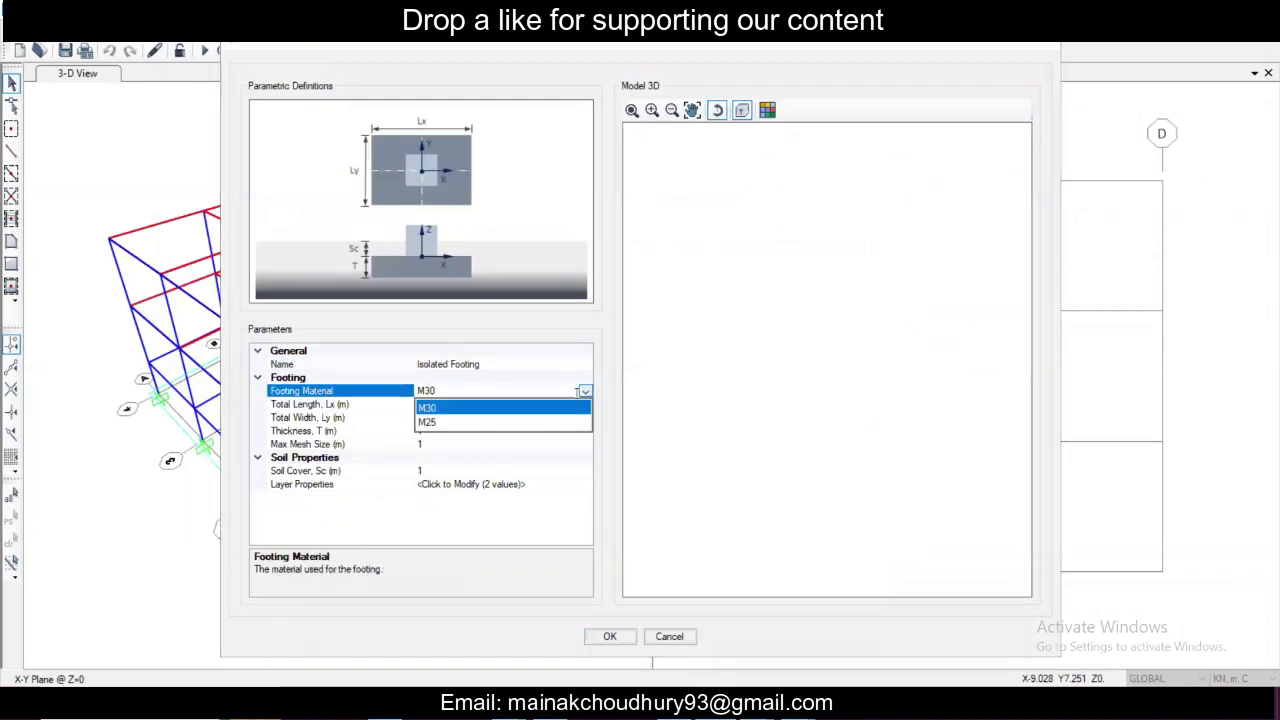
{"action": "left_click", "coordinate": [531, 421]}
- Check the F1 size in the joint reactions spreadsheet, and set the footing's total length Lx and total width Ly to 1.8 m
{"action": "left_click", "coordinate": [484, 403]}
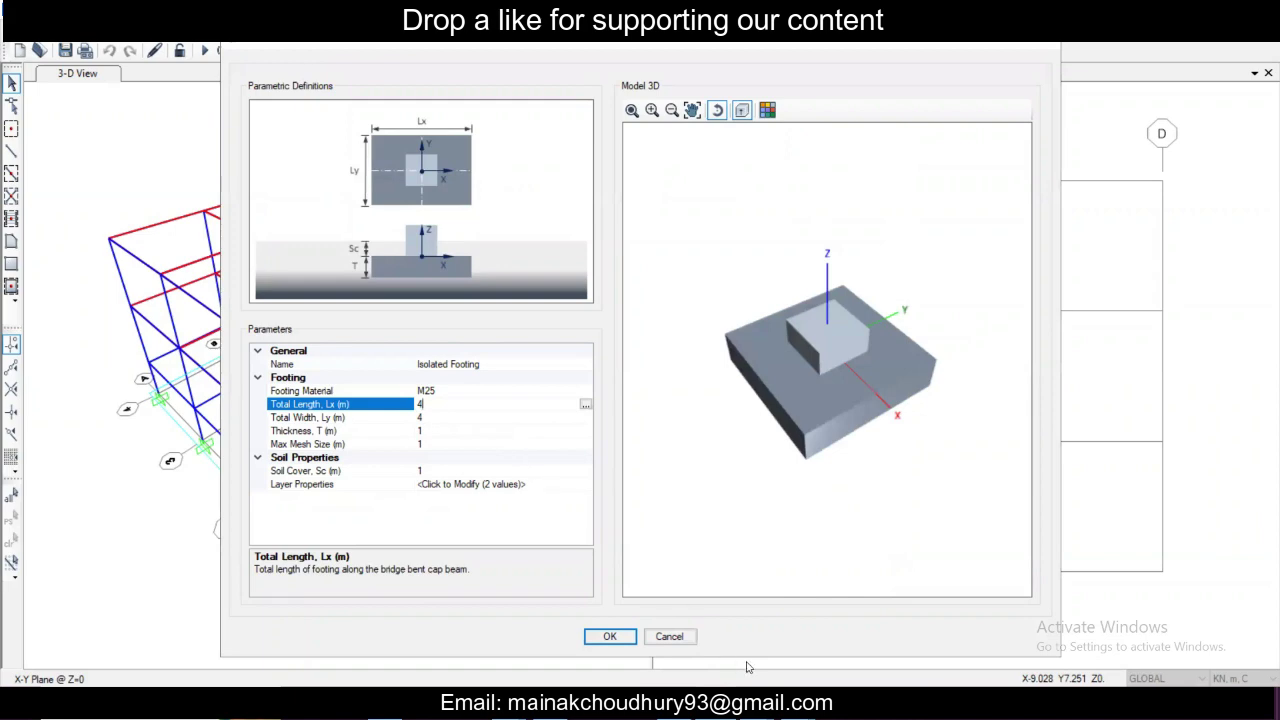
{"action": "mouse_move", "coordinate": [780, 712]}
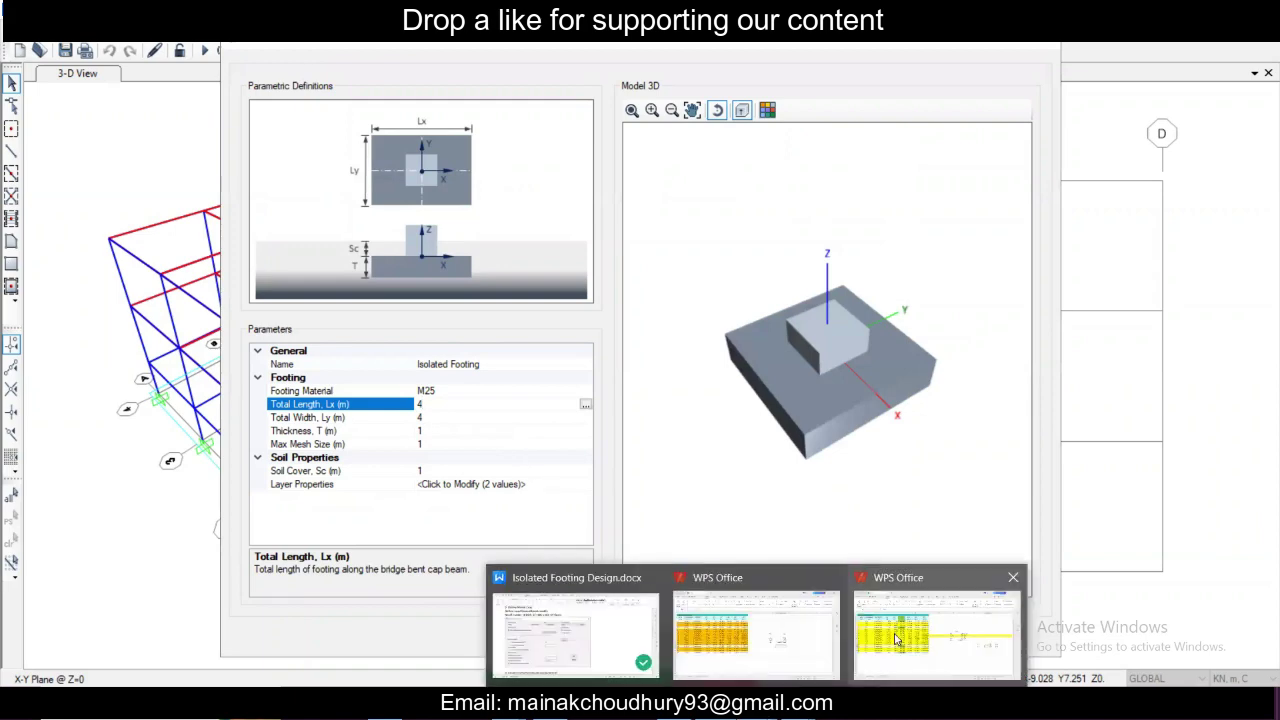
{"action": "left_click", "coordinate": [943, 615]}
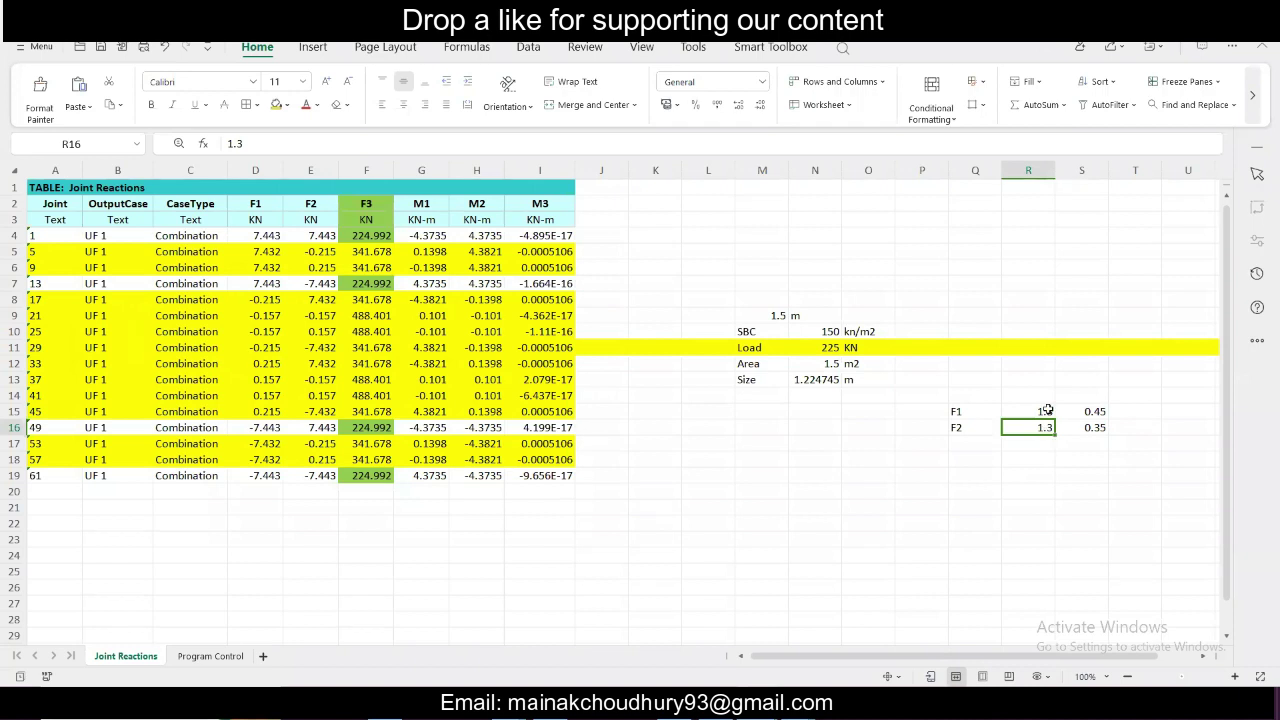
{"action": "key", "text": "alt+Tab"}
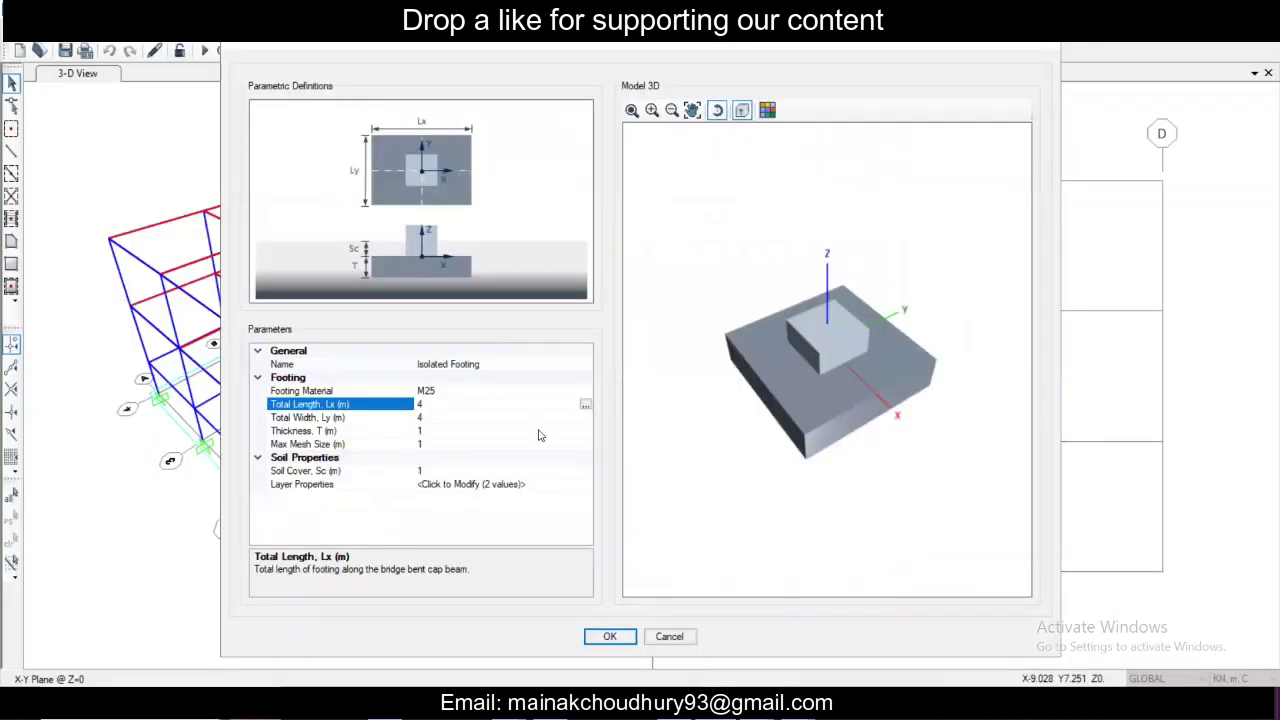
{"action": "key", "text": "BackSpace"}
{"action": "type", "text": "1.8"}
{"action": "left_click", "coordinate": [425, 418]}
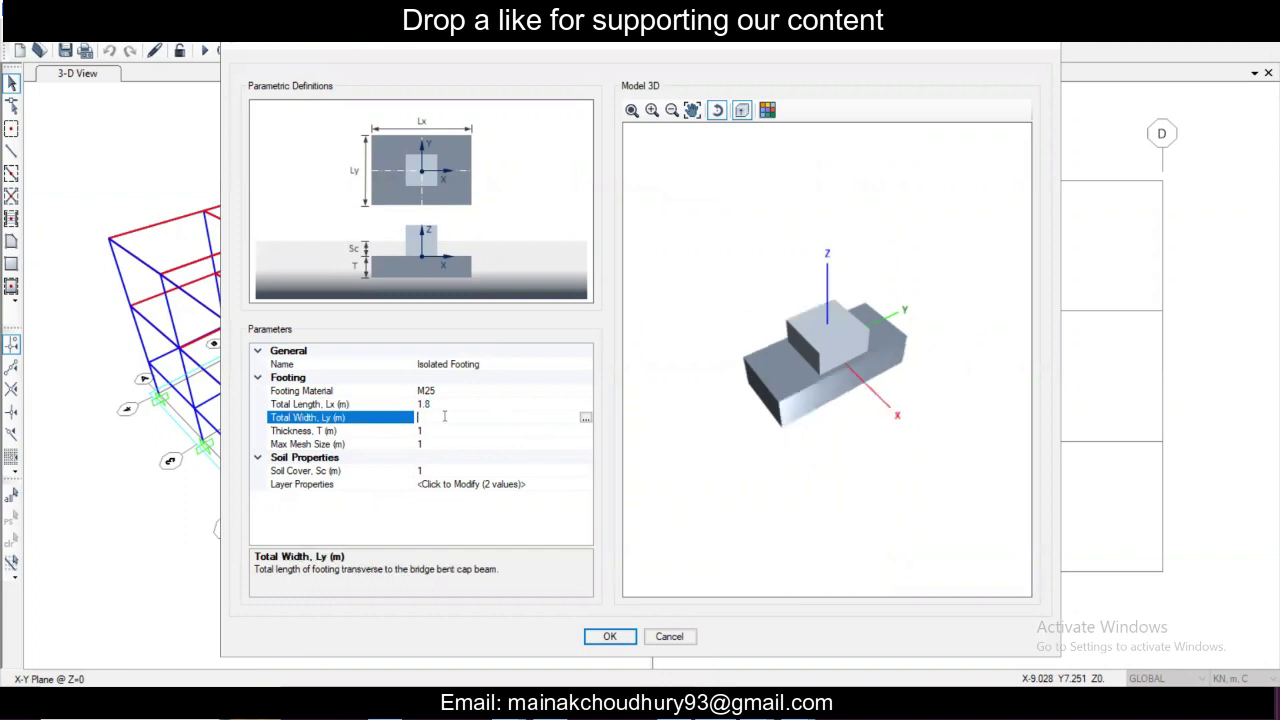
{"action": "type", "text": "1.8"}
- Set the footing thickness to 0.45 m and the maximum mesh size to 1.6 m
{"action": "left_click", "coordinate": [451, 430]}
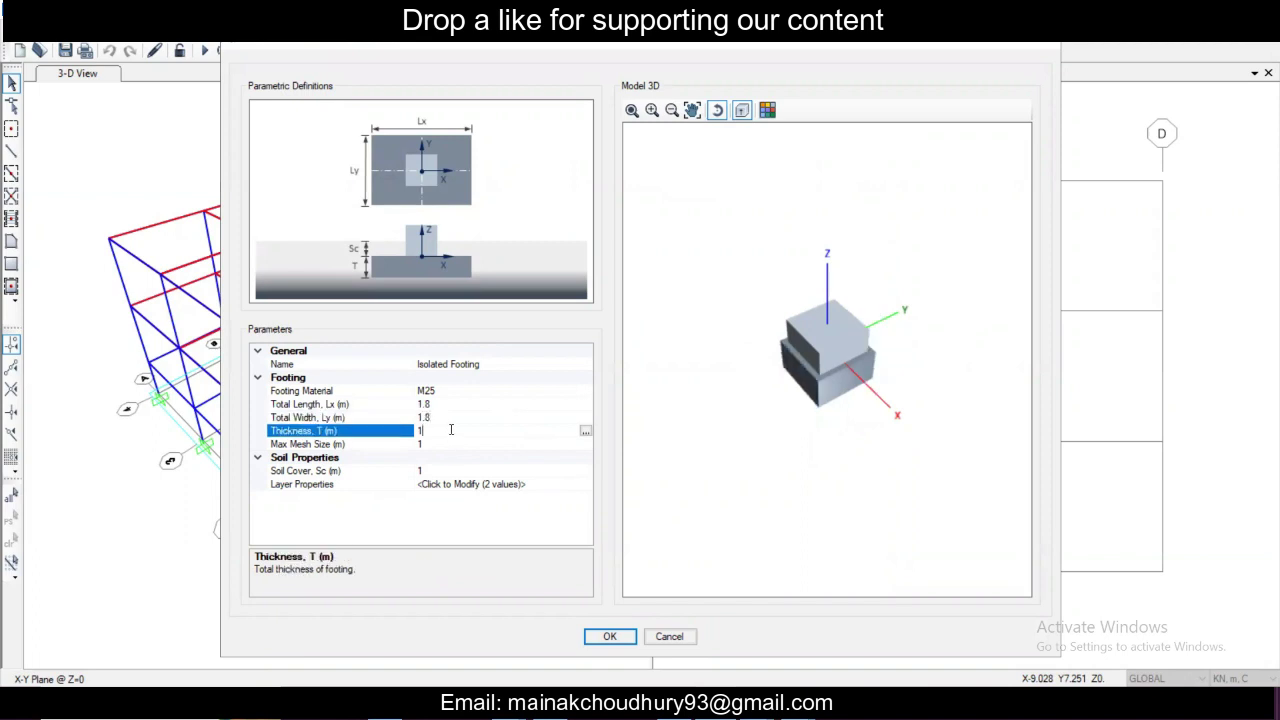
{"action": "key", "text": "BackSpace"}
{"action": "type", "text": "0.45"}
{"action": "left_click", "coordinate": [447, 444]}
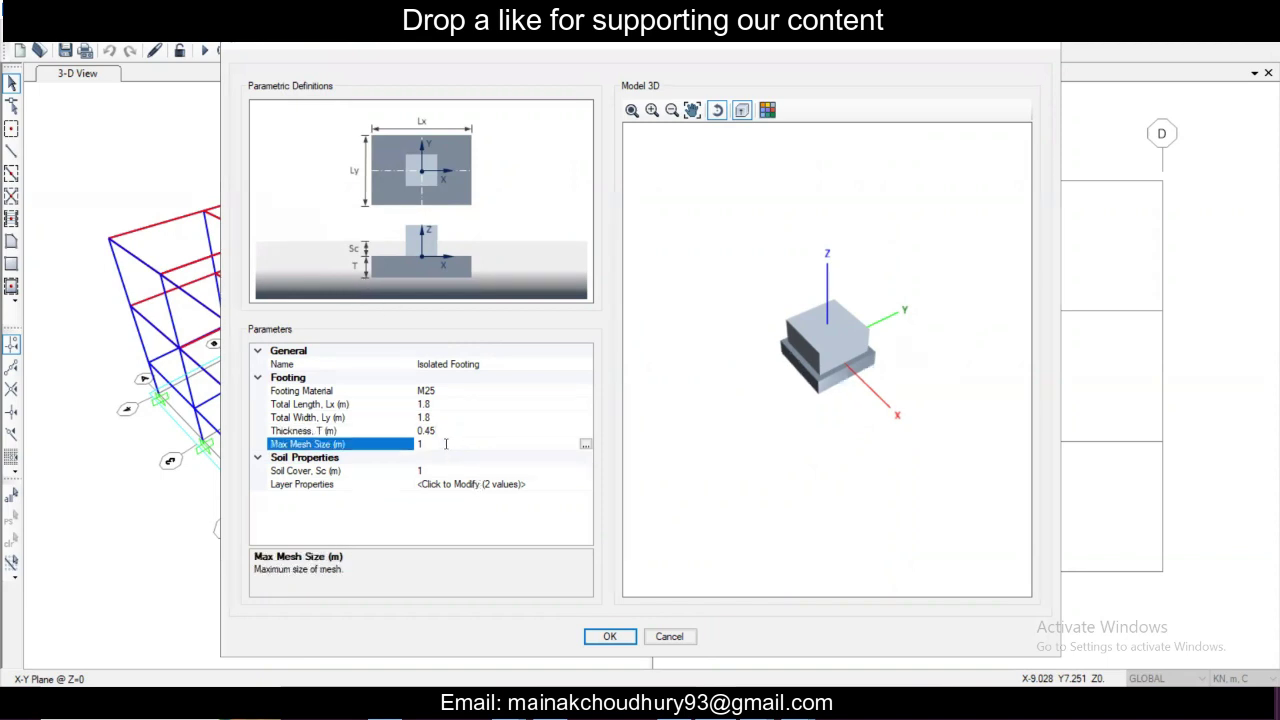
{"action": "left_click", "coordinate": [342, 444]}
{"action": "type", "text": "1.6"}
- Set the soil cover to 1.5 m and the thickness of both soil layers to 1.5 m
{"action": "left_click", "coordinate": [381, 470]}
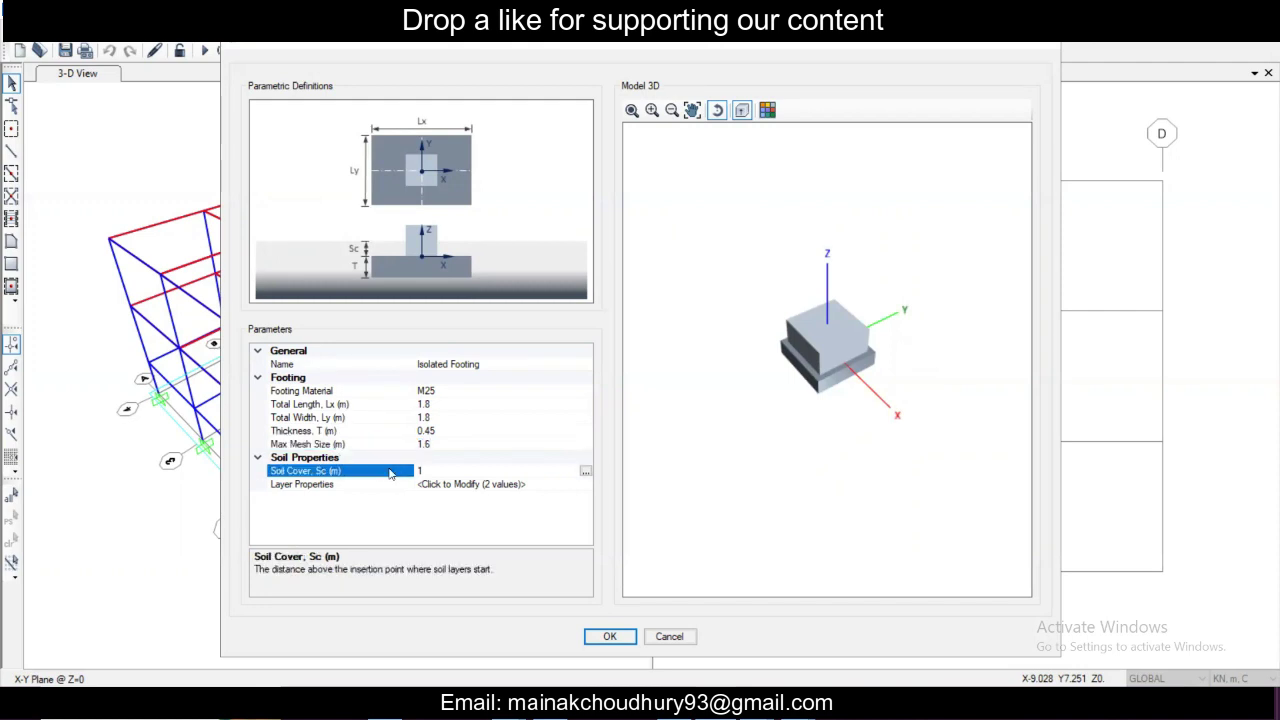
{"action": "type", "text": ".5"}
{"action": "left_click", "coordinate": [476, 487]}
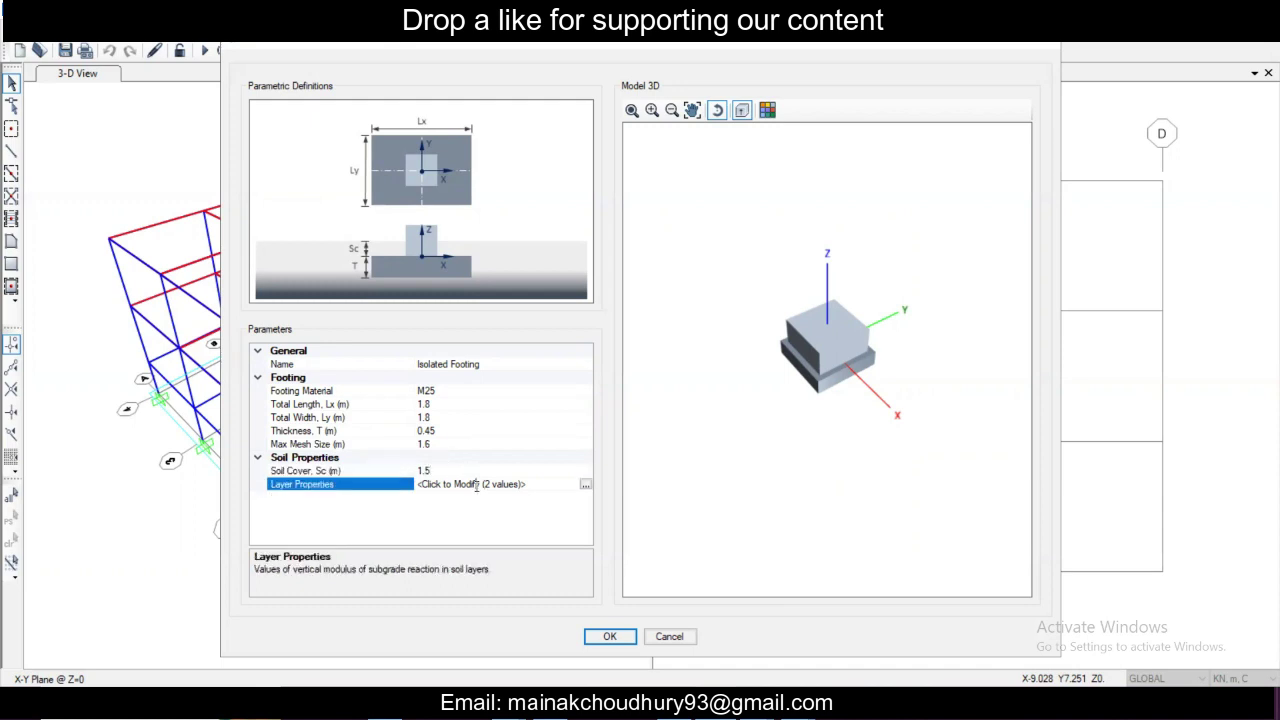
{"action": "left_click", "coordinate": [586, 486]}
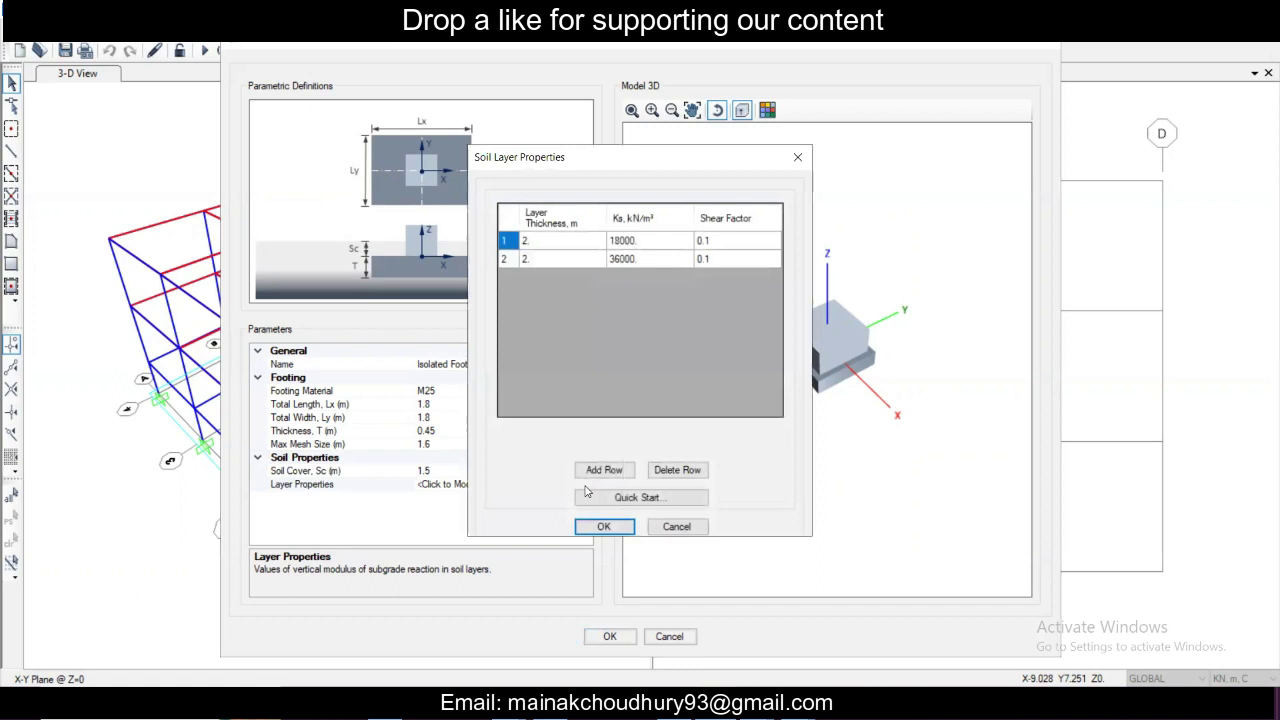
{"action": "left_click", "coordinate": [573, 244]}
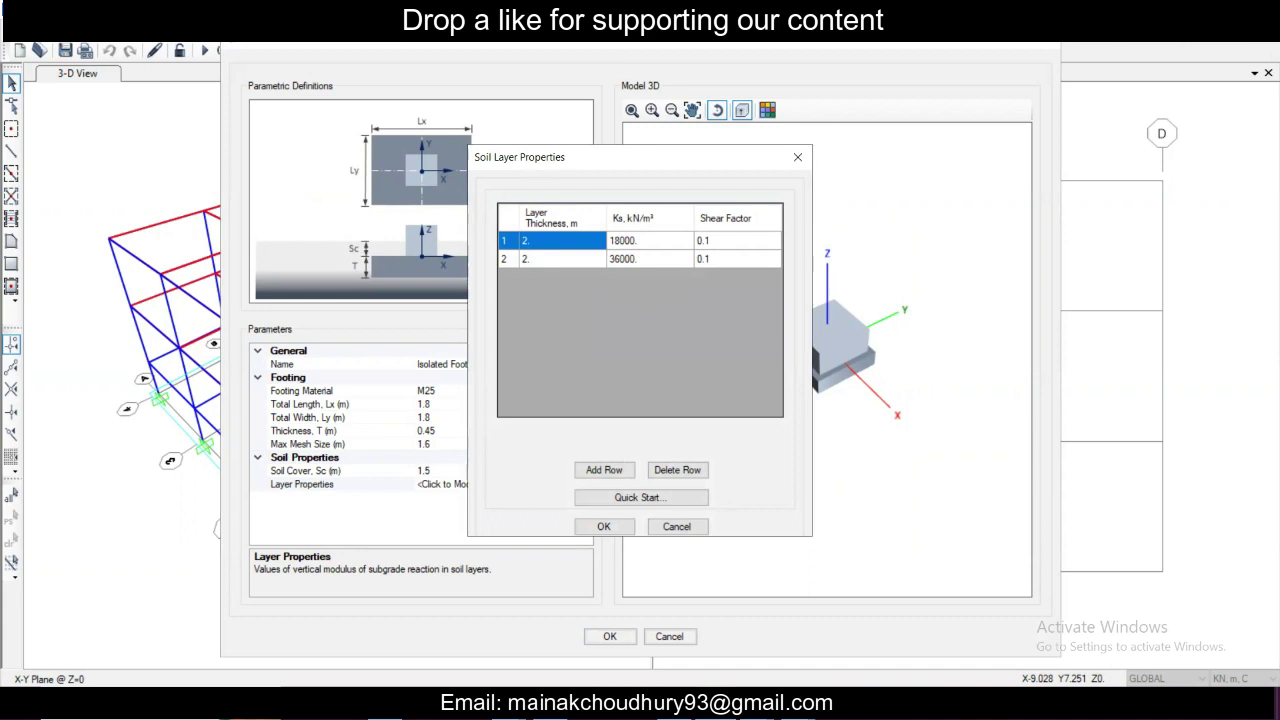
{"action": "left_click", "coordinate": [578, 244]}
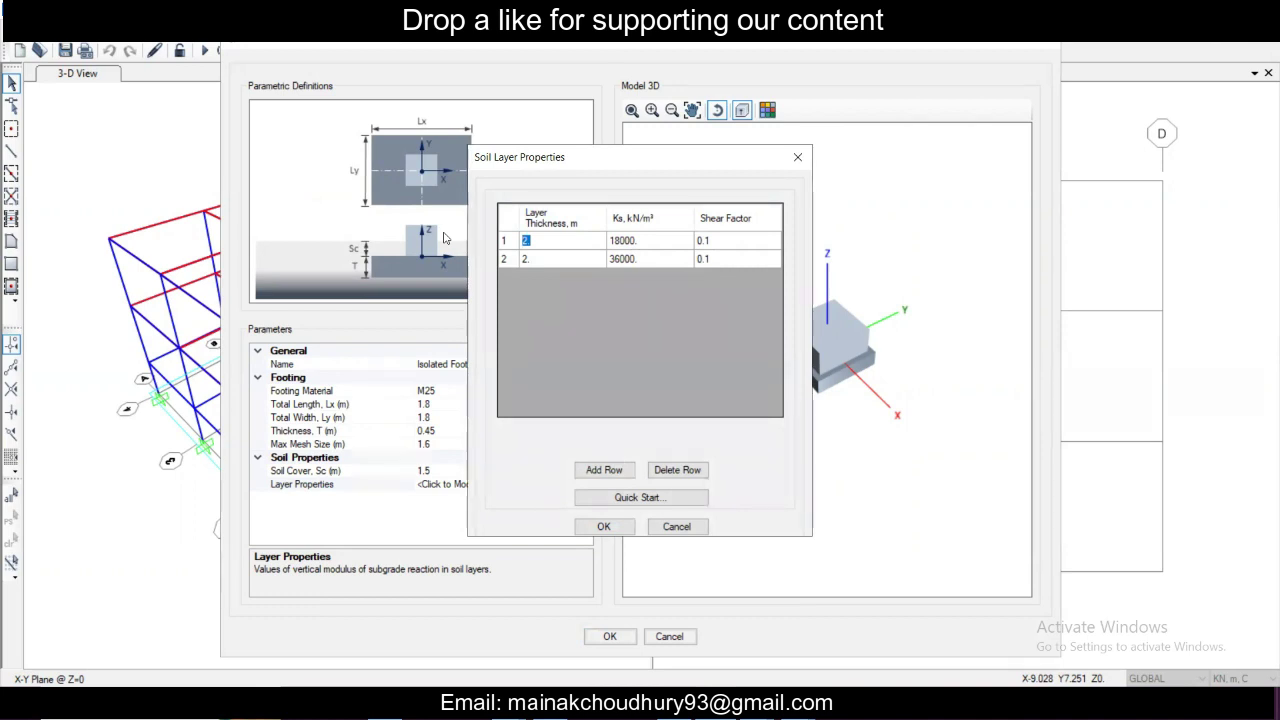
{"action": "type", "text": "1"}
{"action": "key", "text": "Down"}
{"action": "type", "text": "1.5"}
- Switch to the joint reactions spreadsheet and enter the labels "Allowable" in cell M16 and "Settlement" in cell M17
{"action": "left_click", "coordinate": [798, 710]}
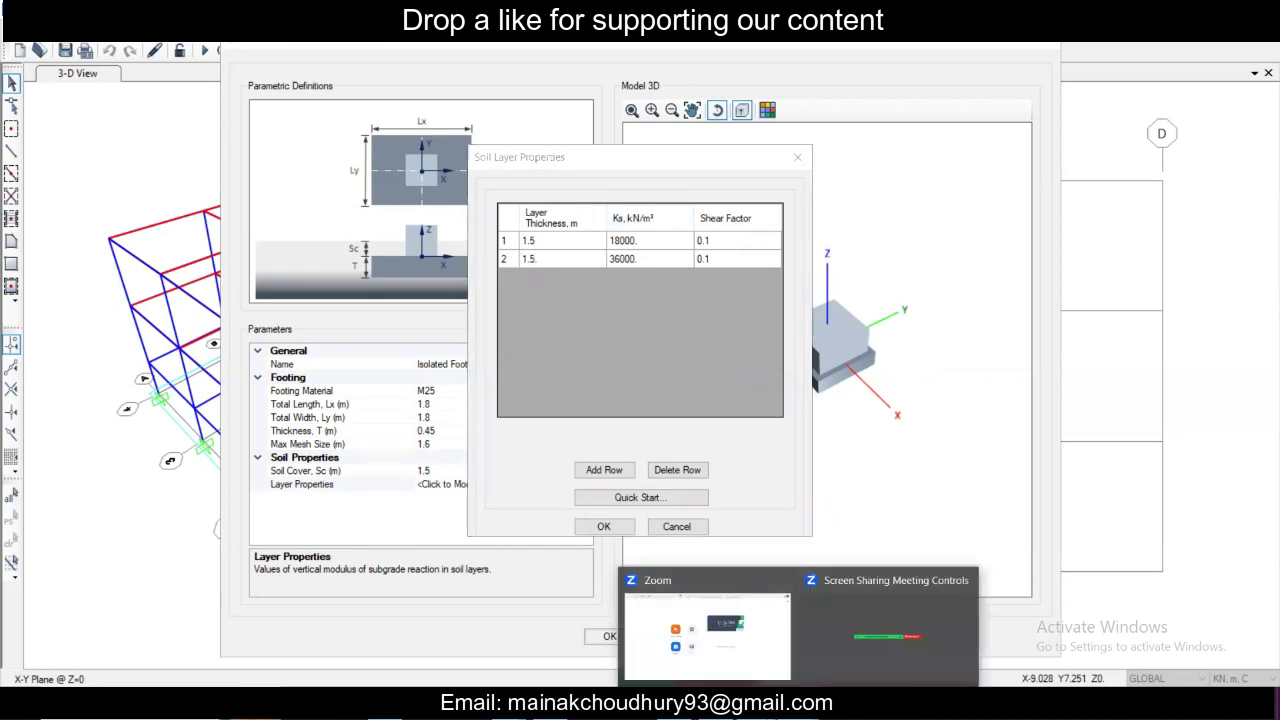
{"action": "mouse_move", "coordinate": [760, 710]}
{"action": "left_click", "coordinate": [934, 560]}
{"action": "left_click", "coordinate": [760, 459]}
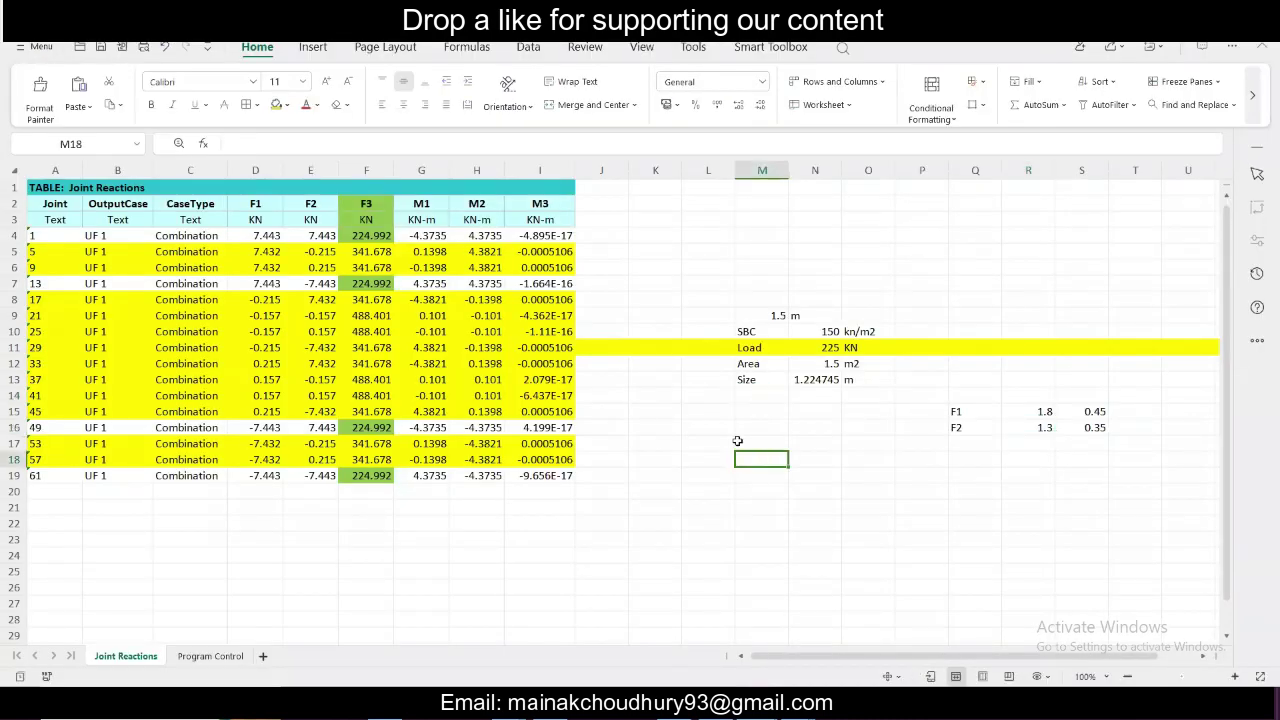
{"action": "left_click", "coordinate": [737, 441]}
{"action": "left_click", "coordinate": [763, 428]}
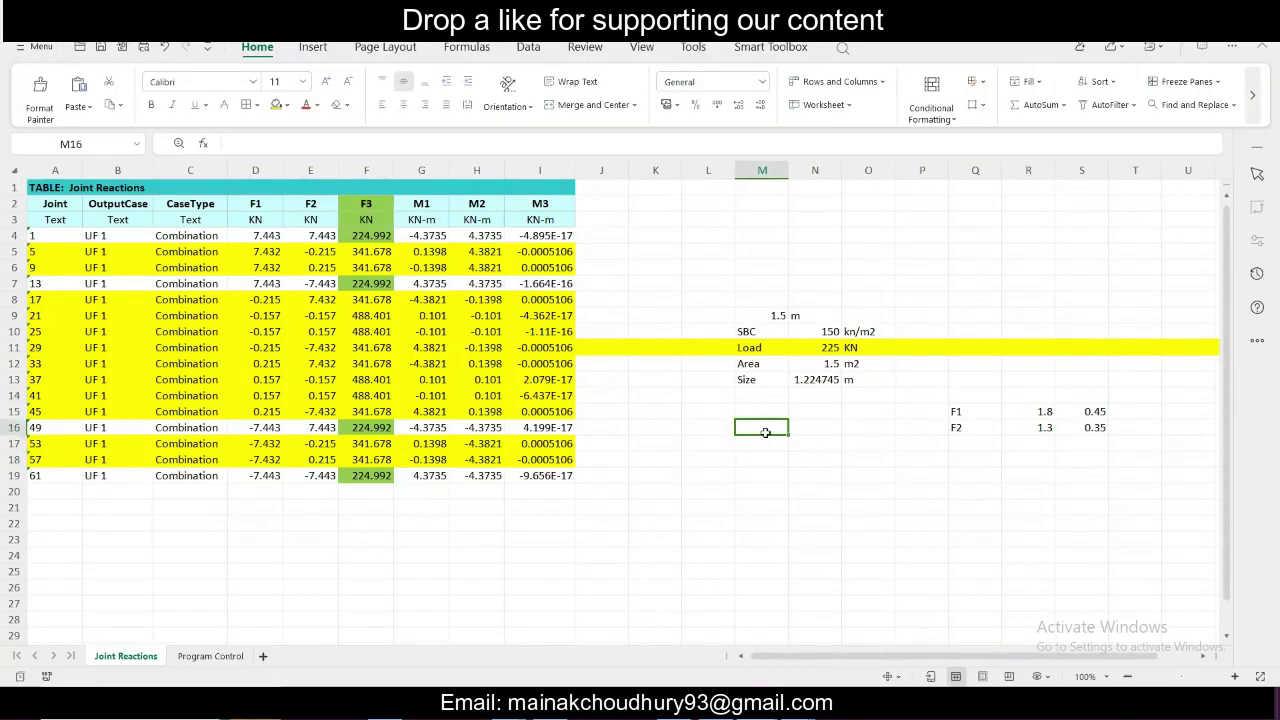
{"action": "type", "text": "Allowable"}
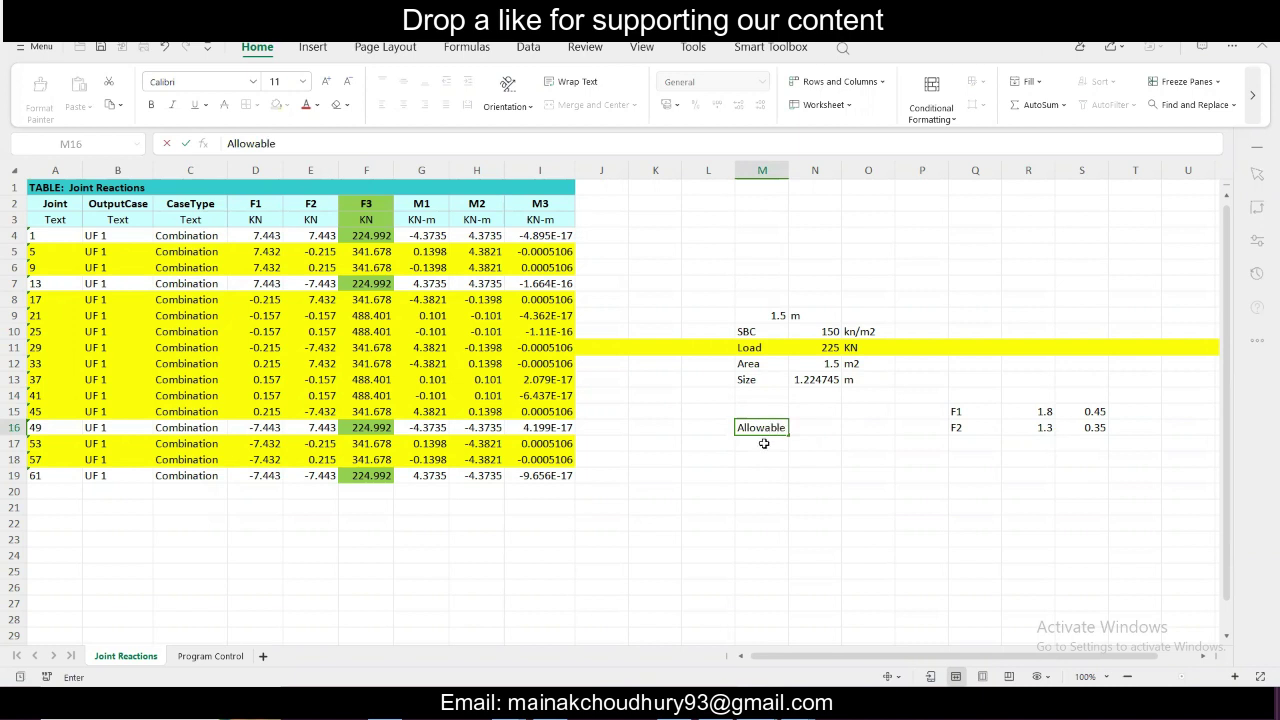
{"action": "left_click", "coordinate": [763, 443]}
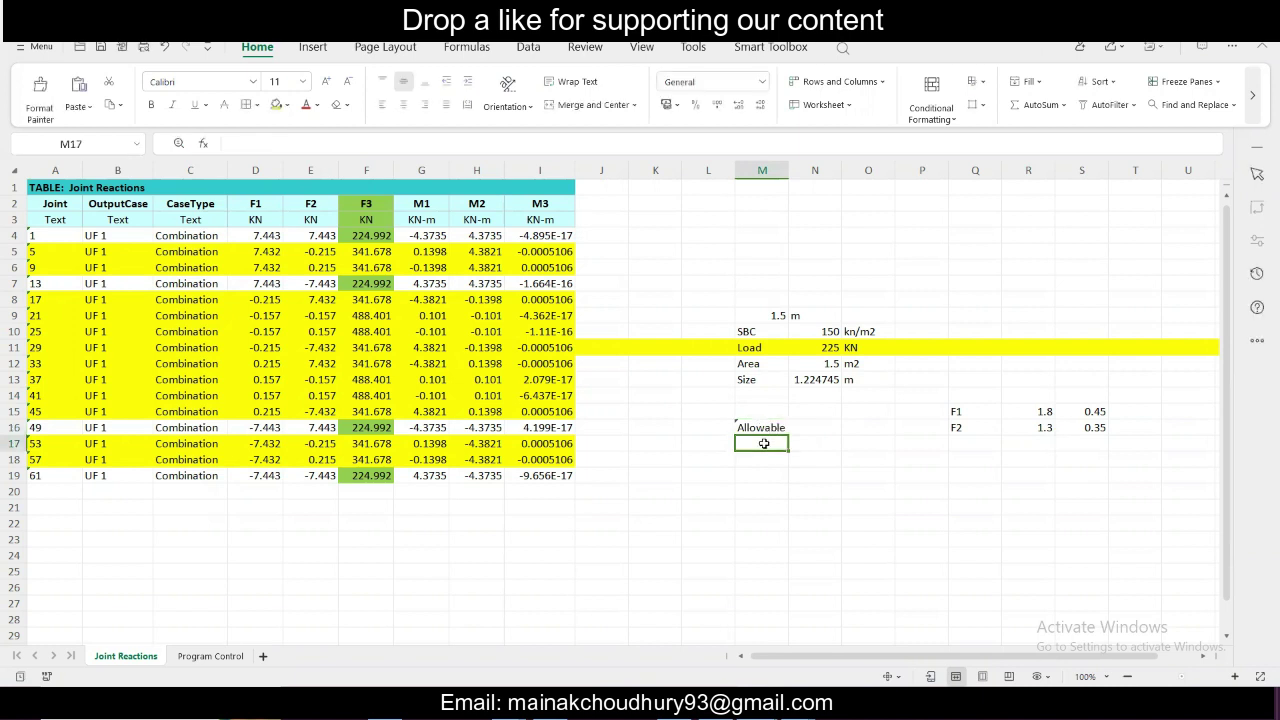
{"action": "type", "text": "Settlement"}
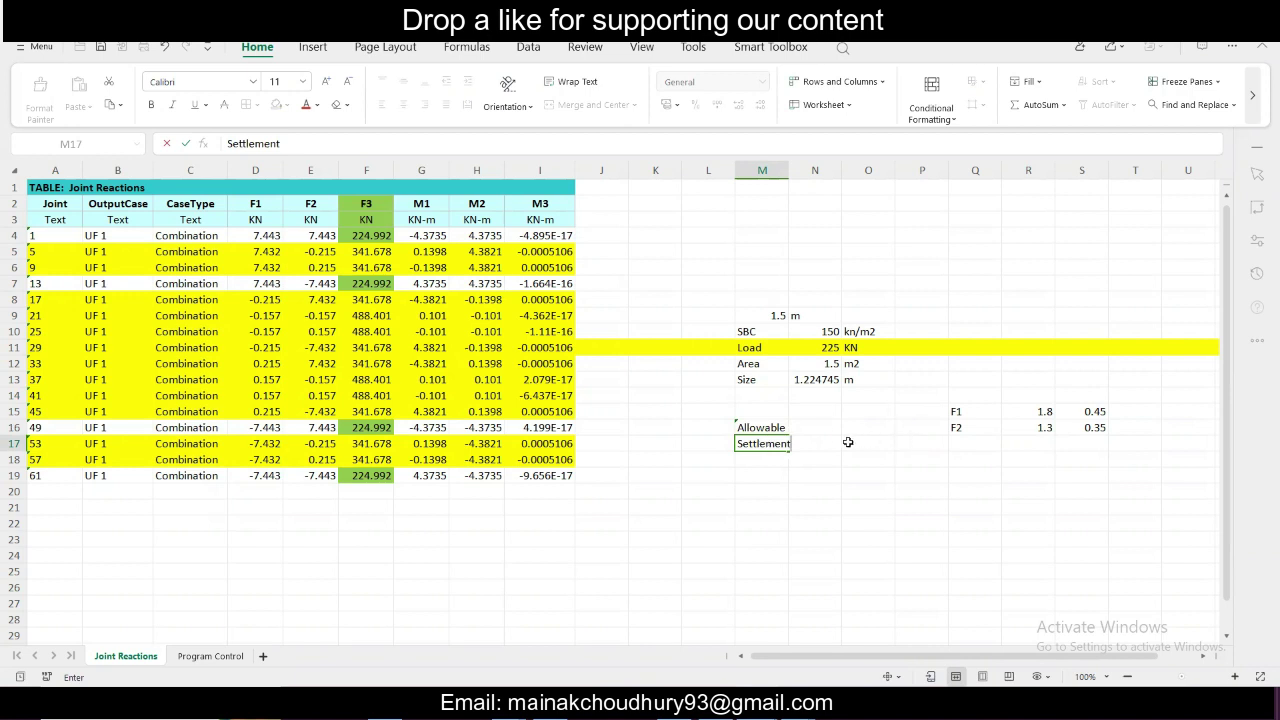
- Enter =0.03 in cell N17 as the allowable settlement value
{"action": "left_click", "coordinate": [811, 440]}
{"action": "left_click", "coordinate": [830, 444]}
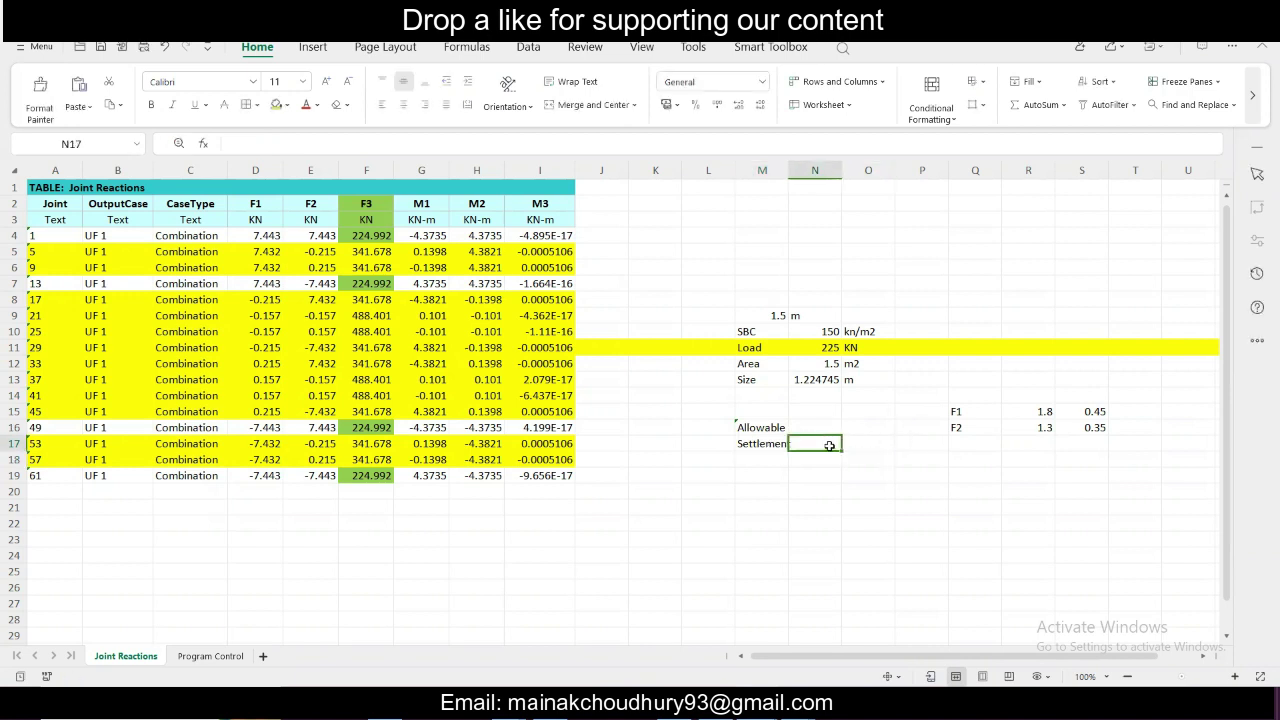
{"action": "type", "text": "=0."}
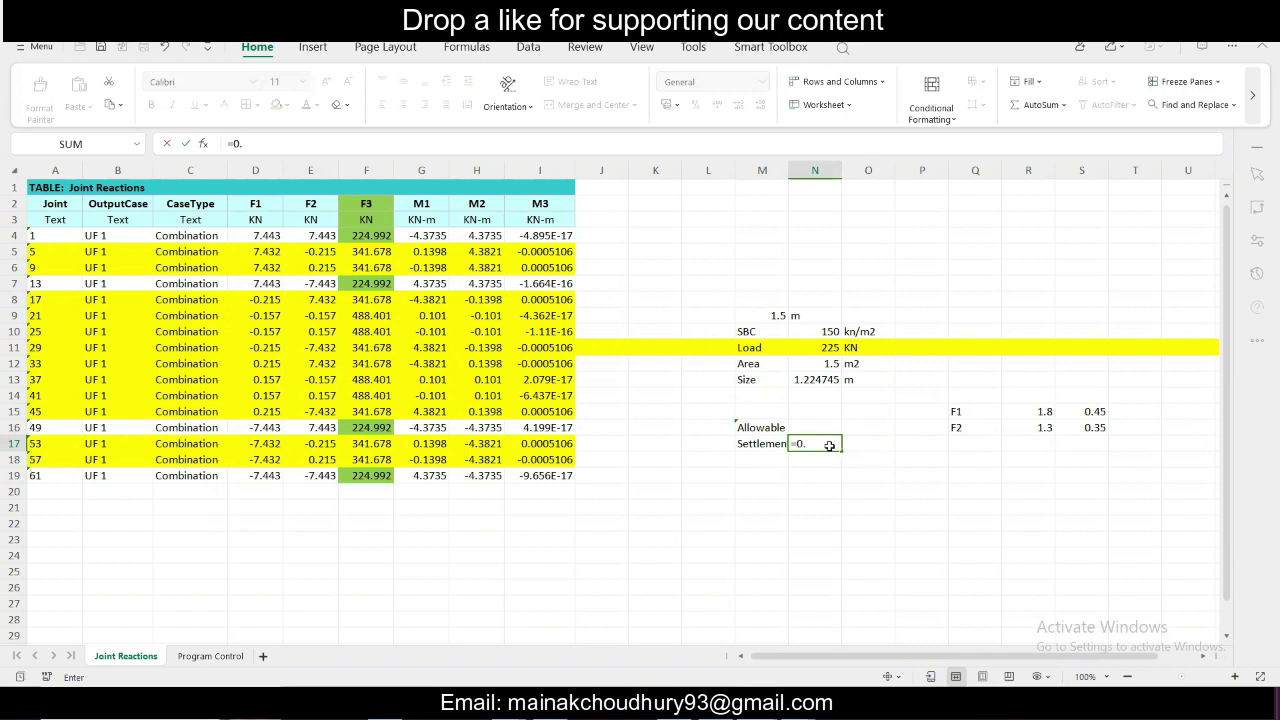
{"action": "type", "text": "03"}
{"action": "left_click", "coordinate": [830, 494]}
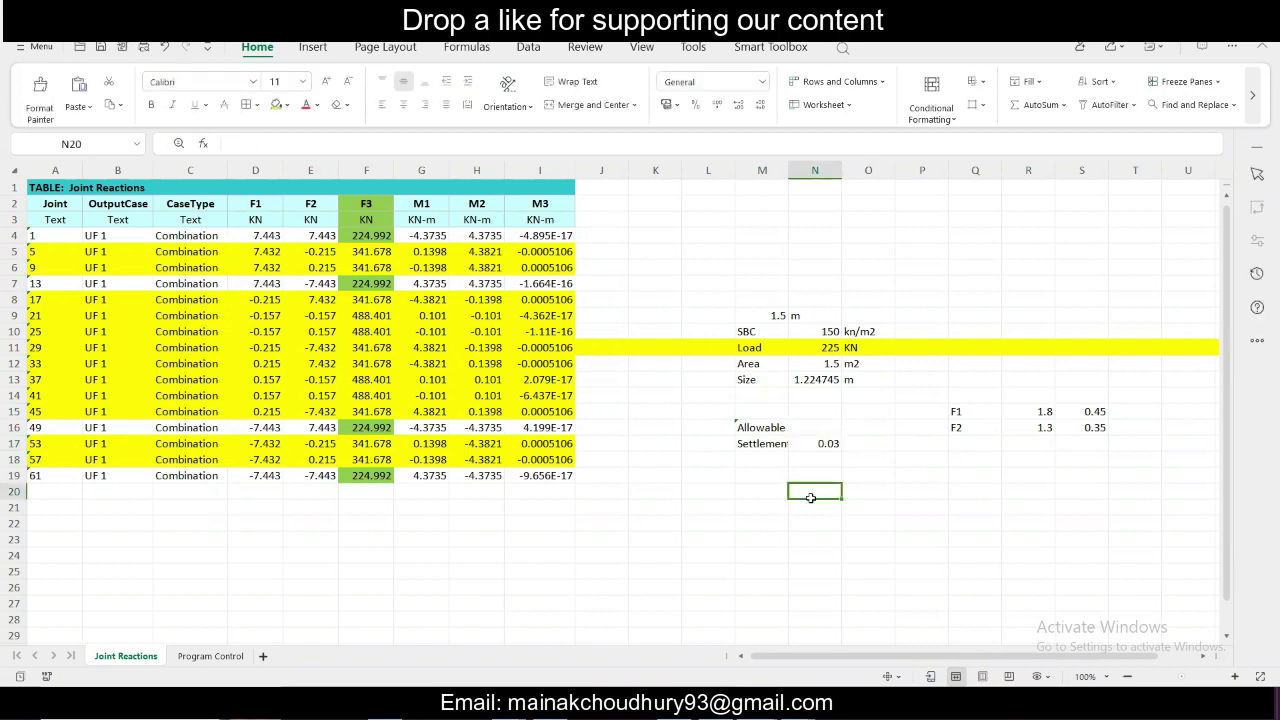
- Divide the SBC by the allowable settlement in cell N20 with the formula =N10/N17
{"action": "type", "text": "="}
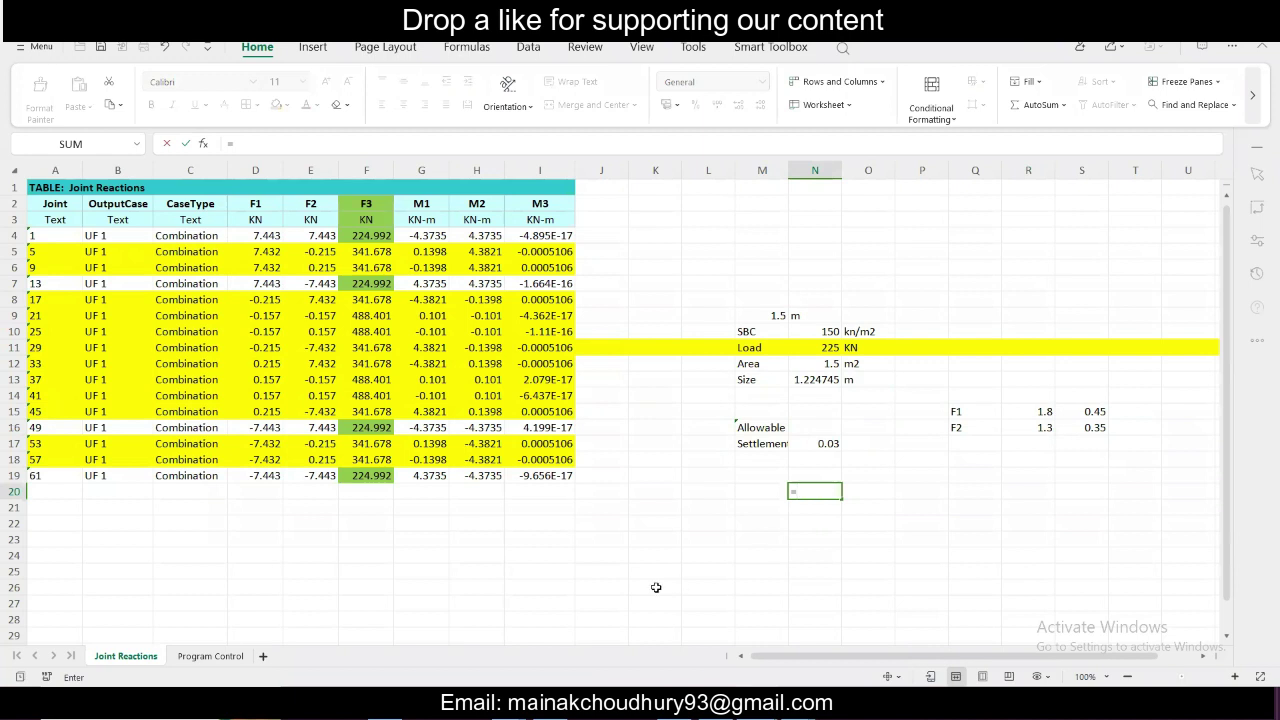
{"action": "left_click", "coordinate": [813, 335]}
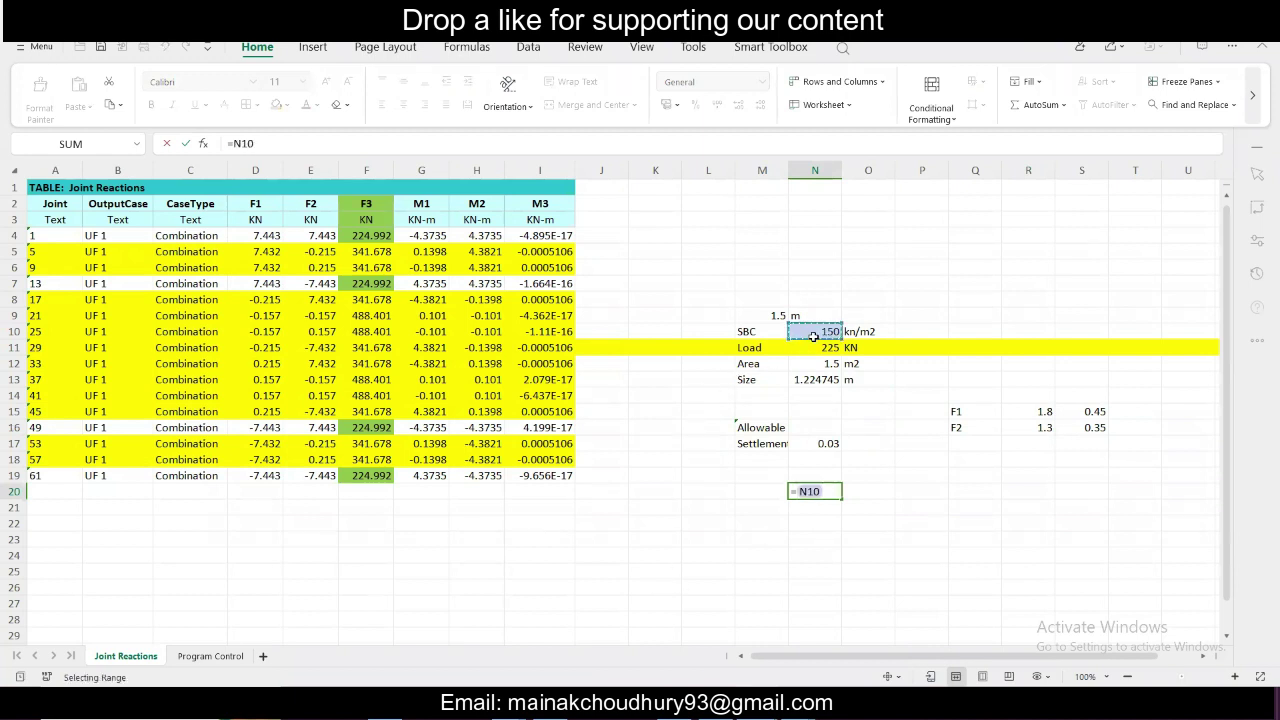
{"action": "type", "text": "/"}
{"action": "left_click", "coordinate": [830, 443]}
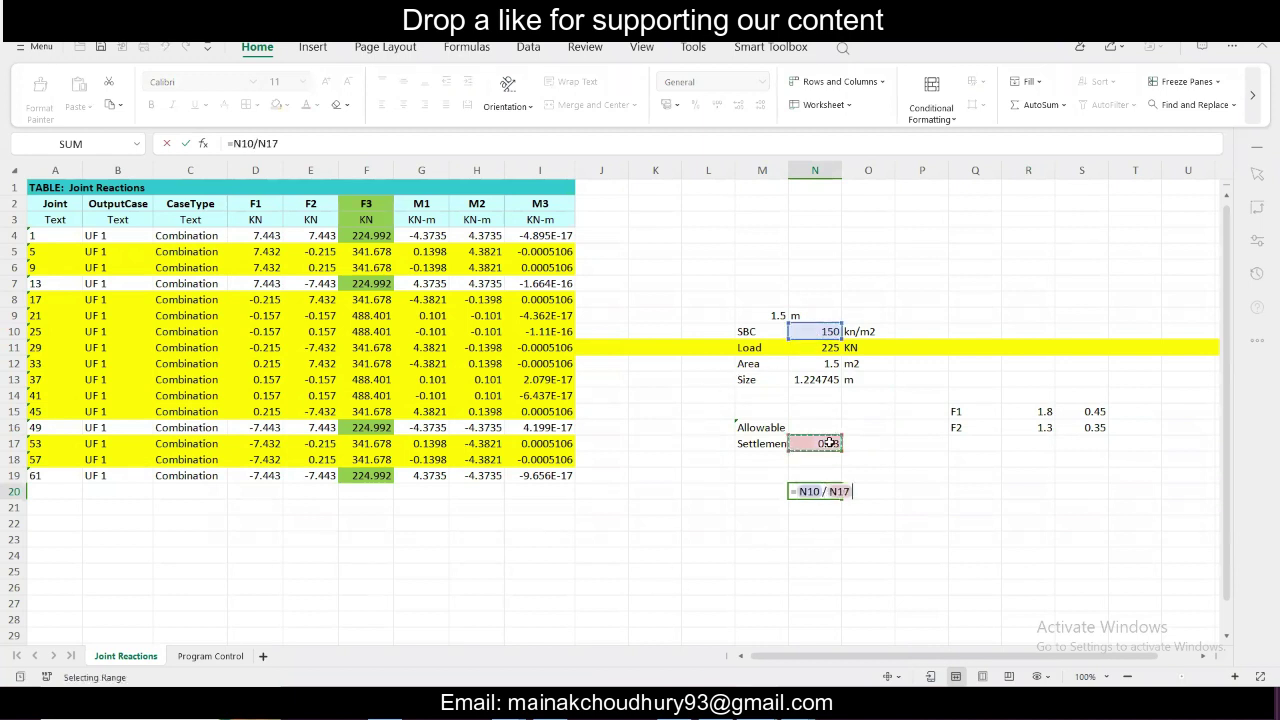
{"action": "key", "text": "Return"}
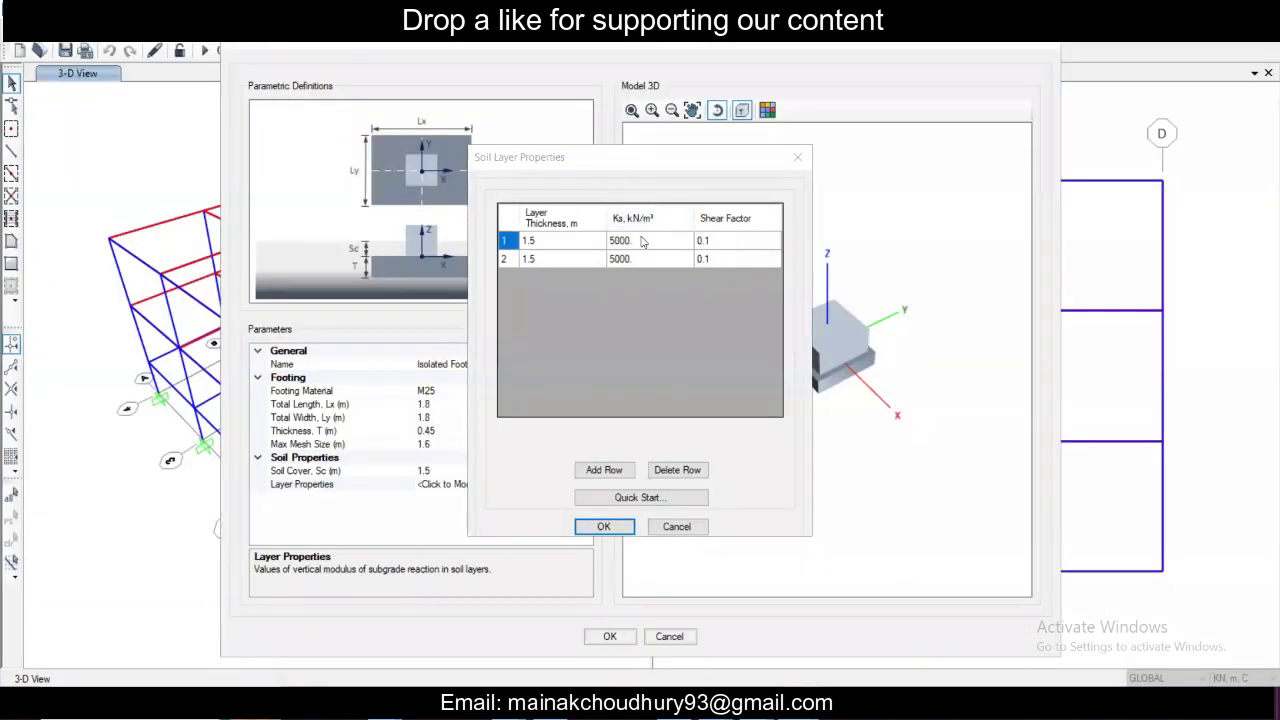
- Back in SAP2000, set Ks to 5000 kN/m³ for both soil layers and save the isolated footing property
{"action": "left_click", "coordinate": [604, 526]}
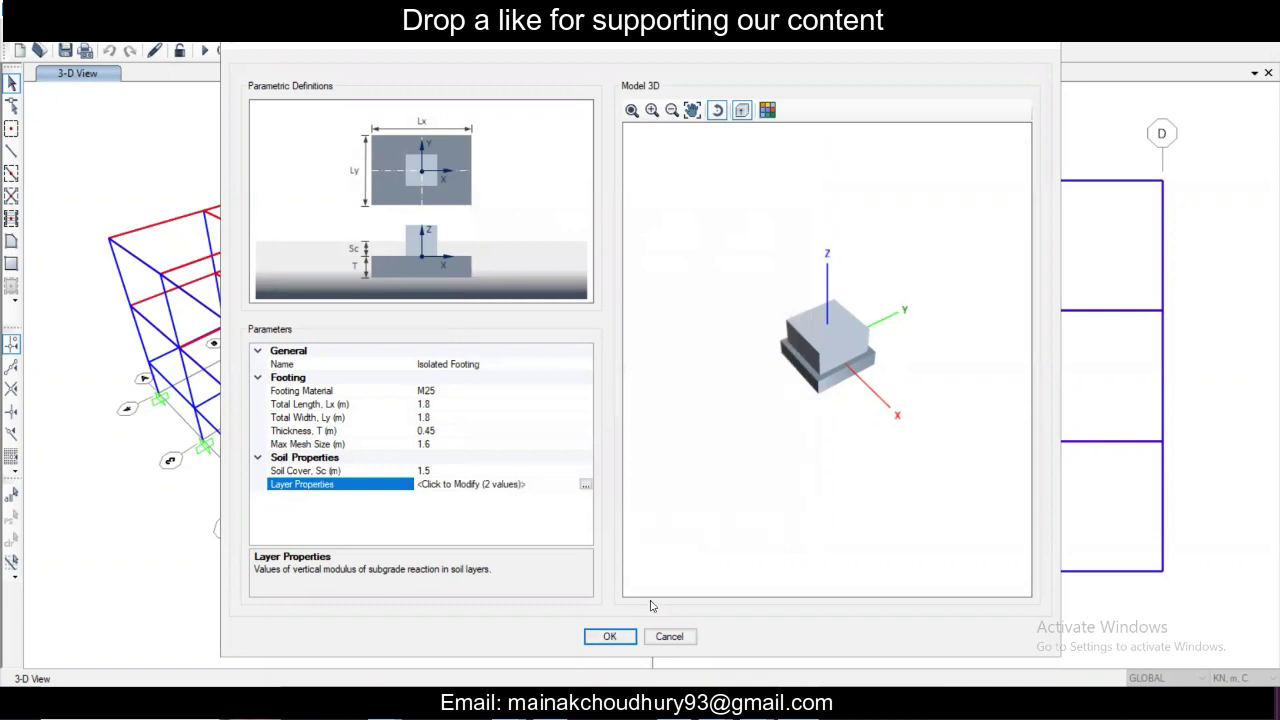
{"action": "key", "text": "Return"}
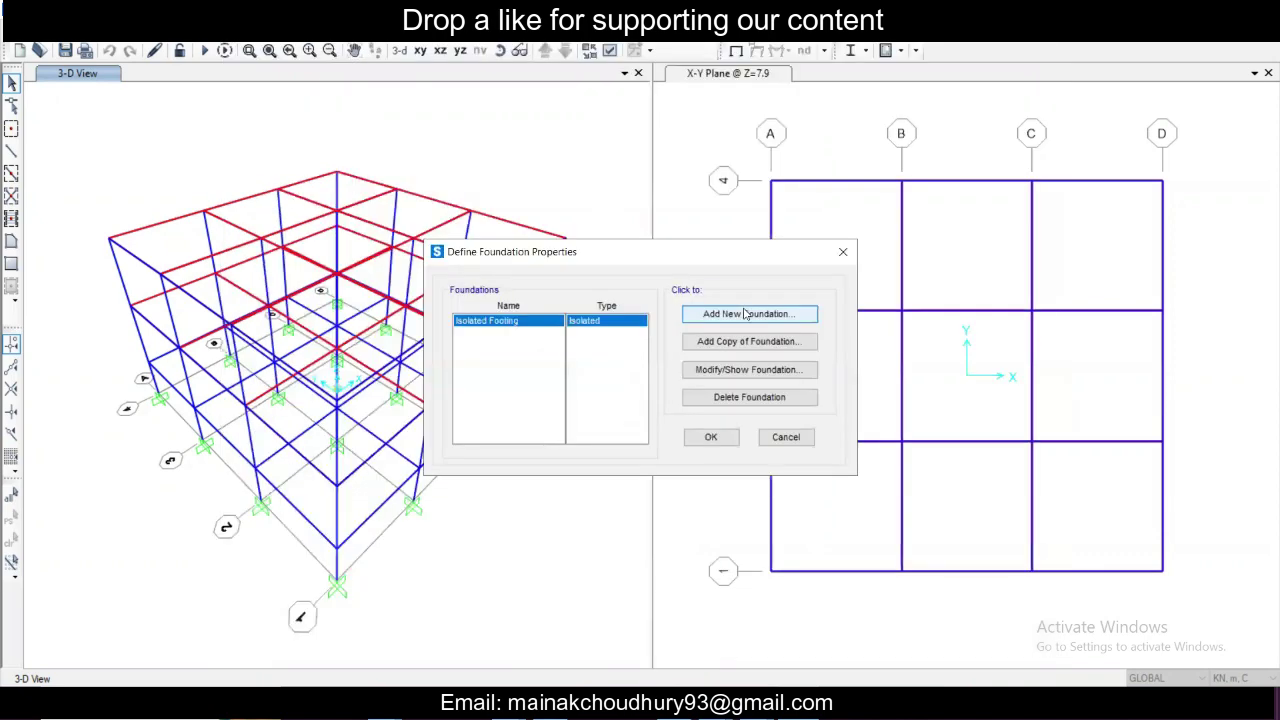
- Add another foundation property of the Isolated Footing type and name it Isolated Footing 2
{"action": "left_click", "coordinate": [745, 314]}
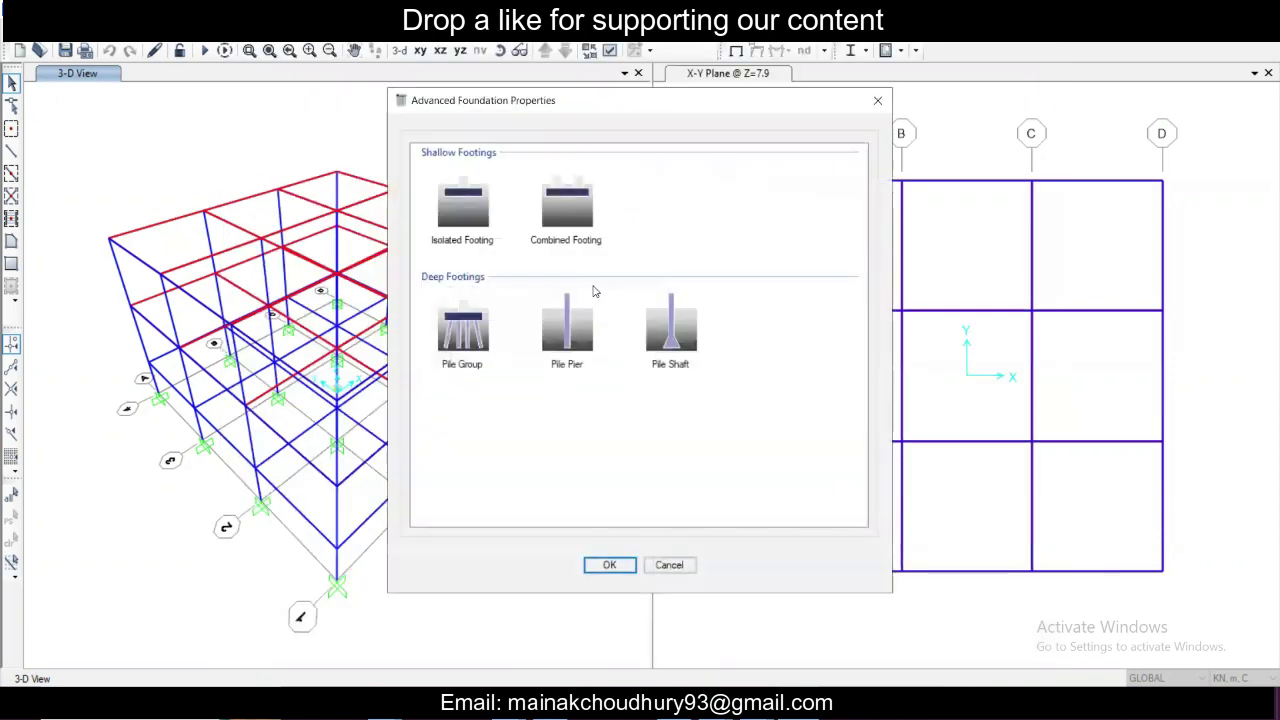
{"action": "left_click", "coordinate": [473, 218]}
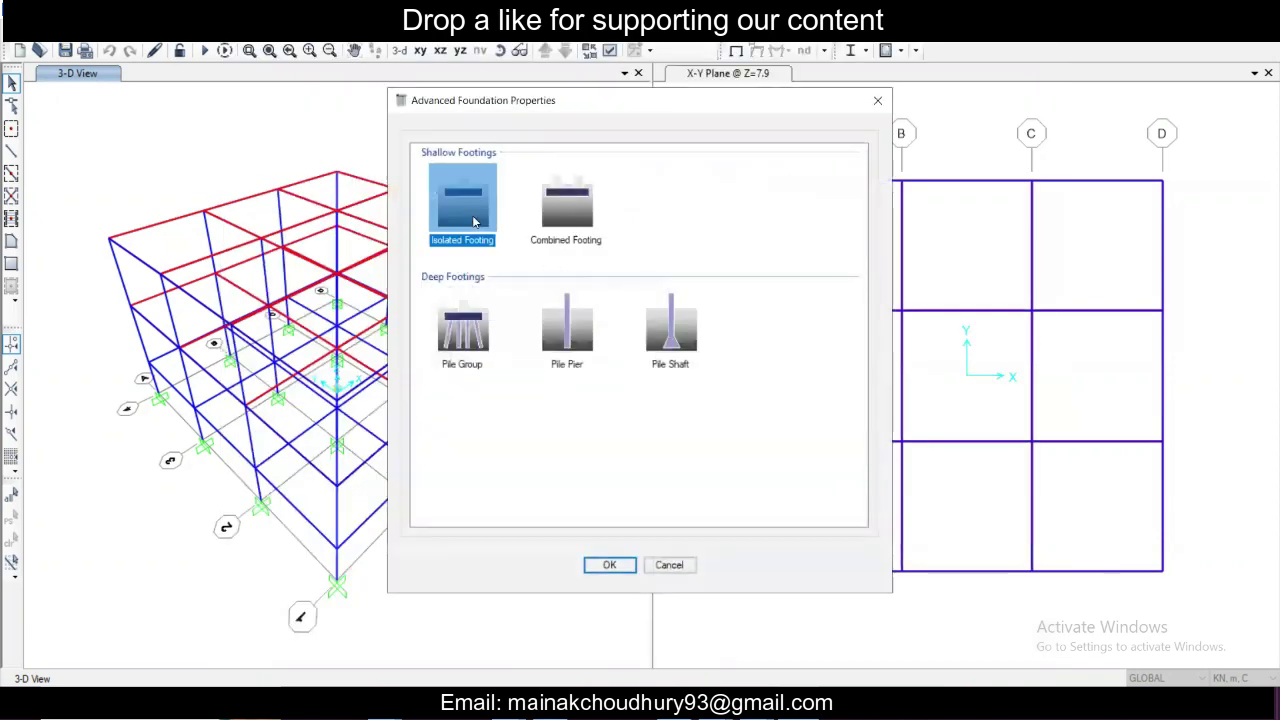
{"action": "left_click", "coordinate": [609, 567]}
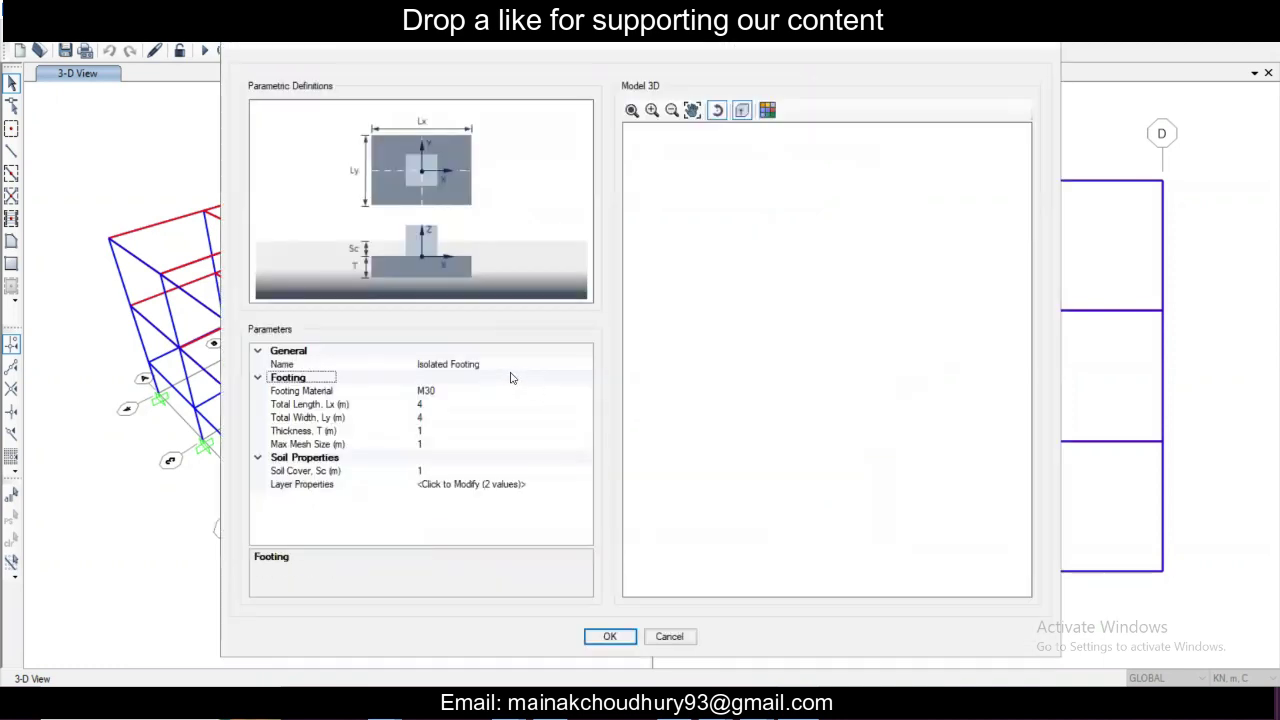
{"action": "left_click", "coordinate": [510, 365]}
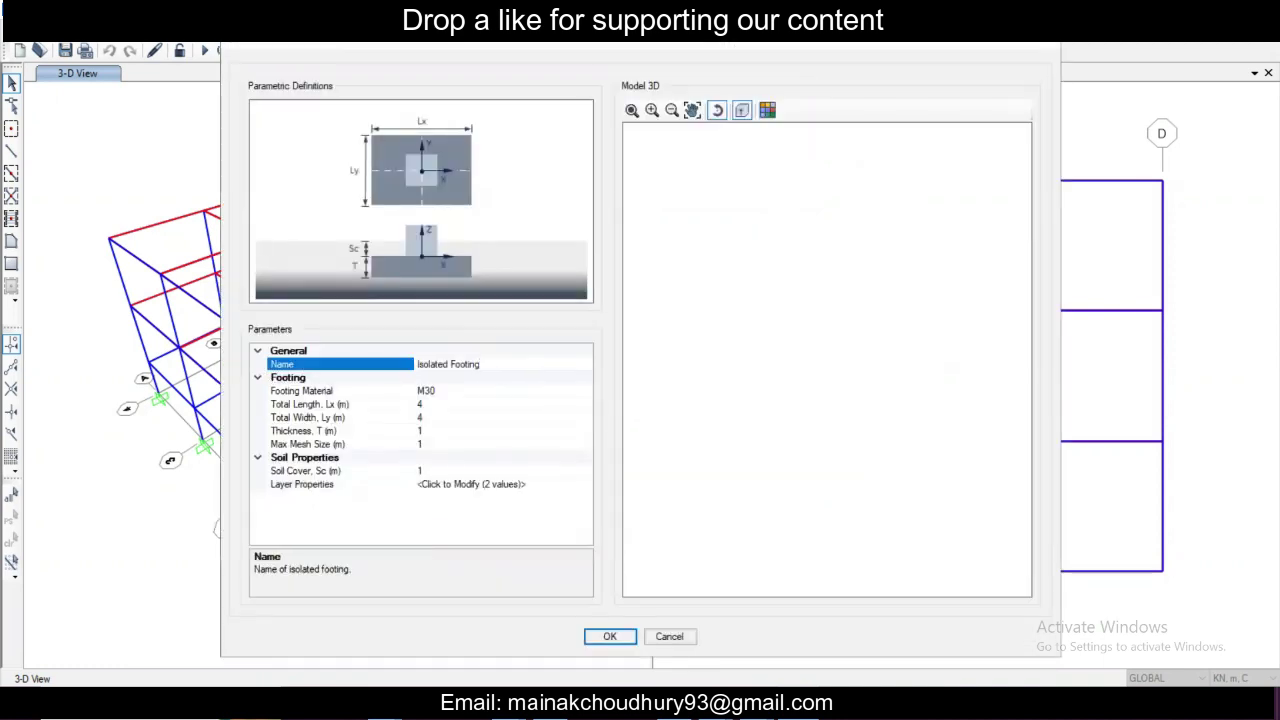
{"action": "type", "text": "2"}
- Set the footing material of Isolated Footing 2 to M25 and open its total length Lx for editing
{"action": "left_click", "coordinate": [506, 392]}
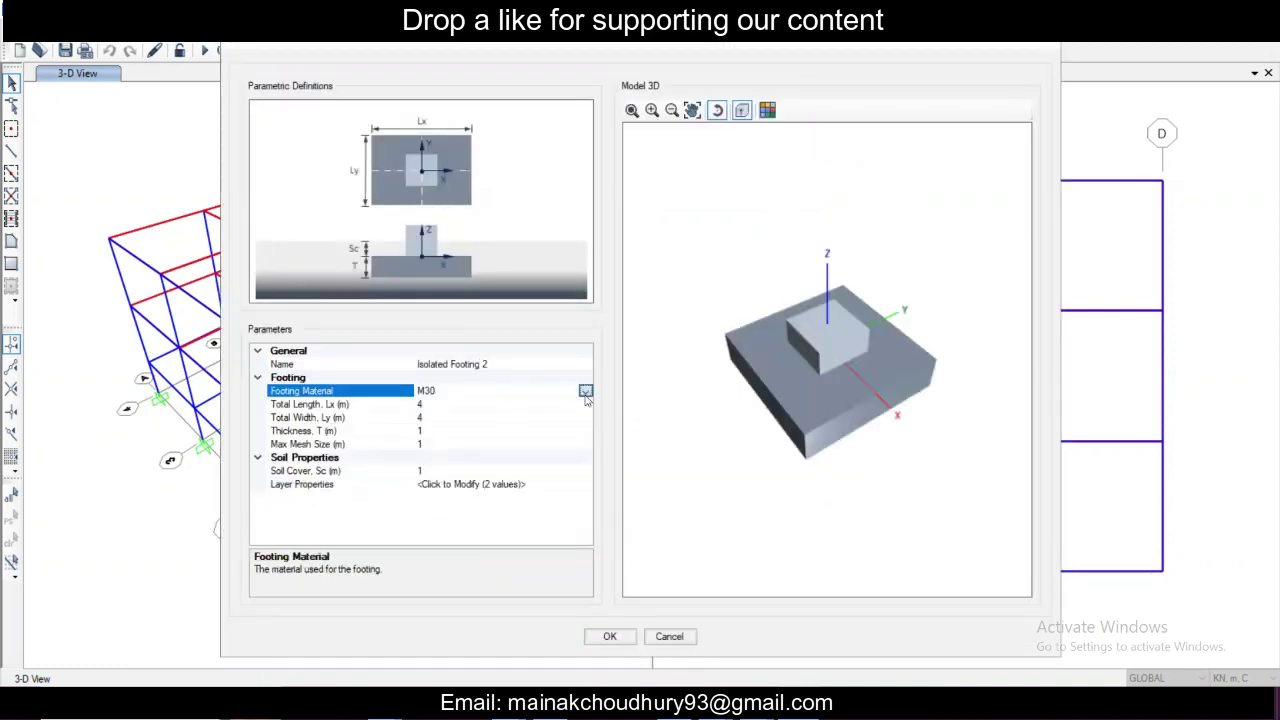
{"action": "left_click", "coordinate": [585, 391]}
{"action": "left_click", "coordinate": [533, 428]}
{"action": "left_click", "coordinate": [486, 404]}
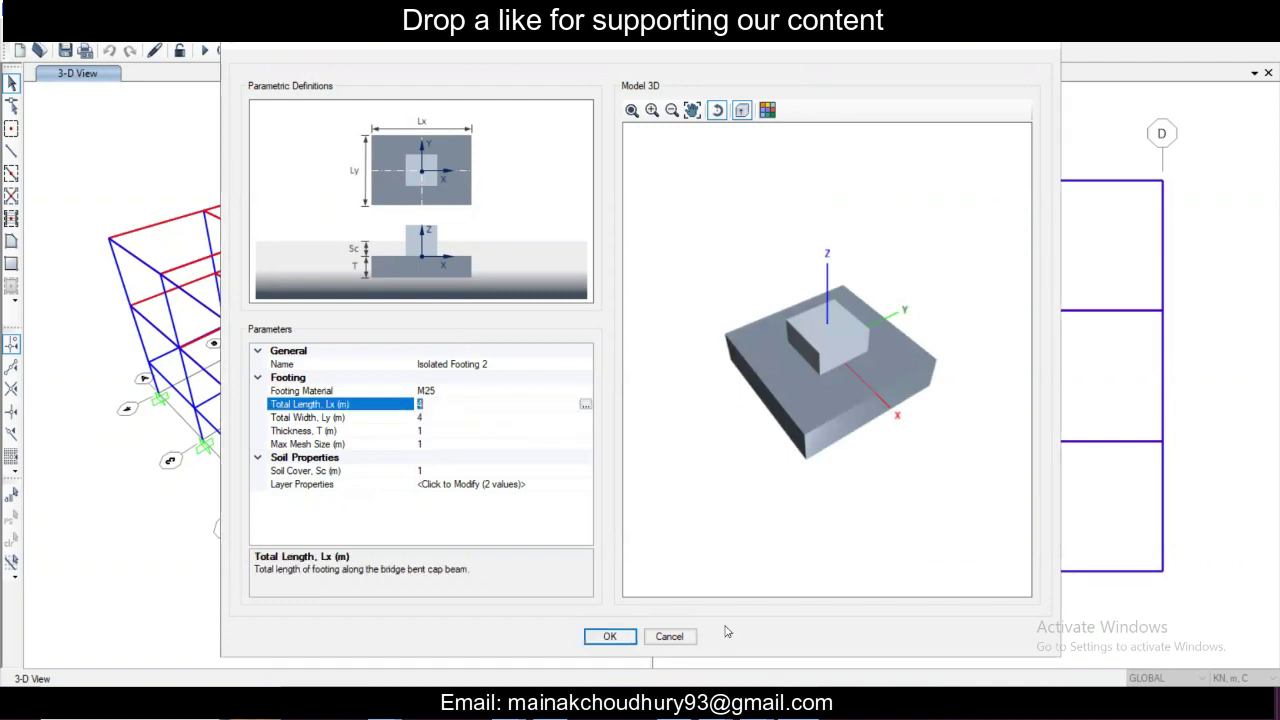
- Check the F2 size in the WPS Office spreadsheet, then set Isolated Footing 2's total length Lx and width Ly to 1.3 m in SAP2000
{"action": "mouse_move", "coordinate": [671, 704]}
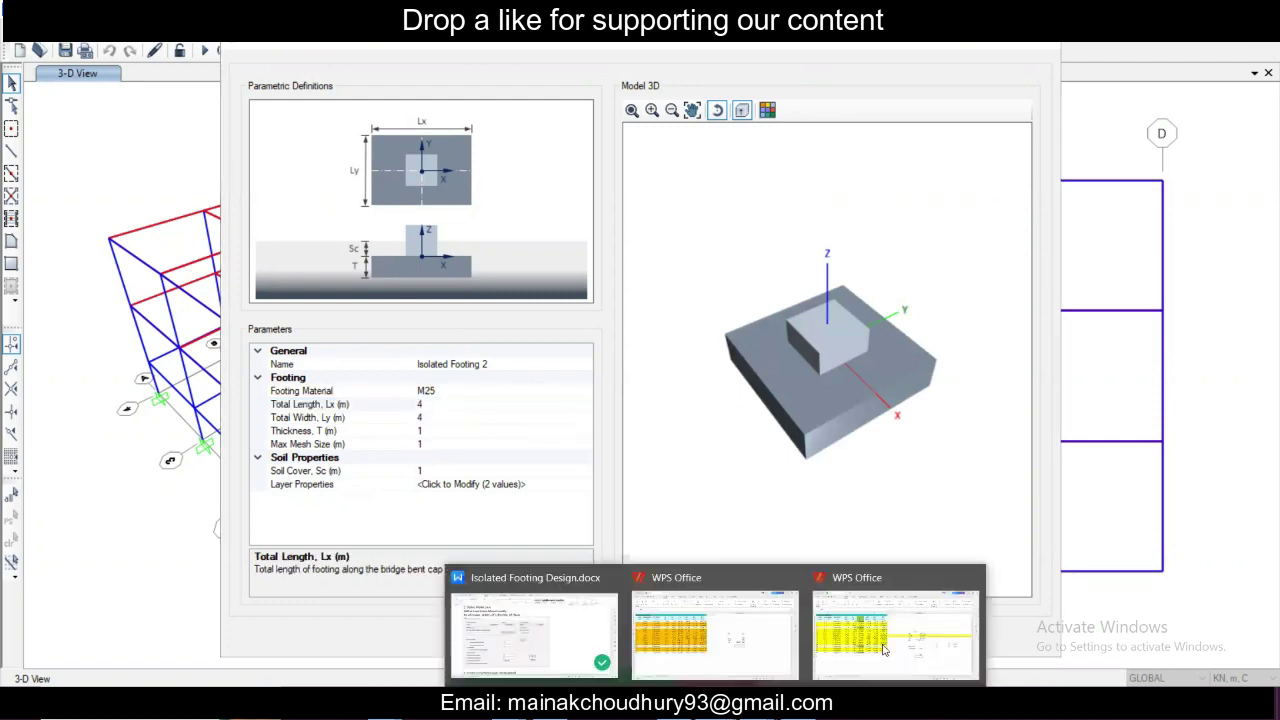
{"action": "left_click", "coordinate": [886, 650]}
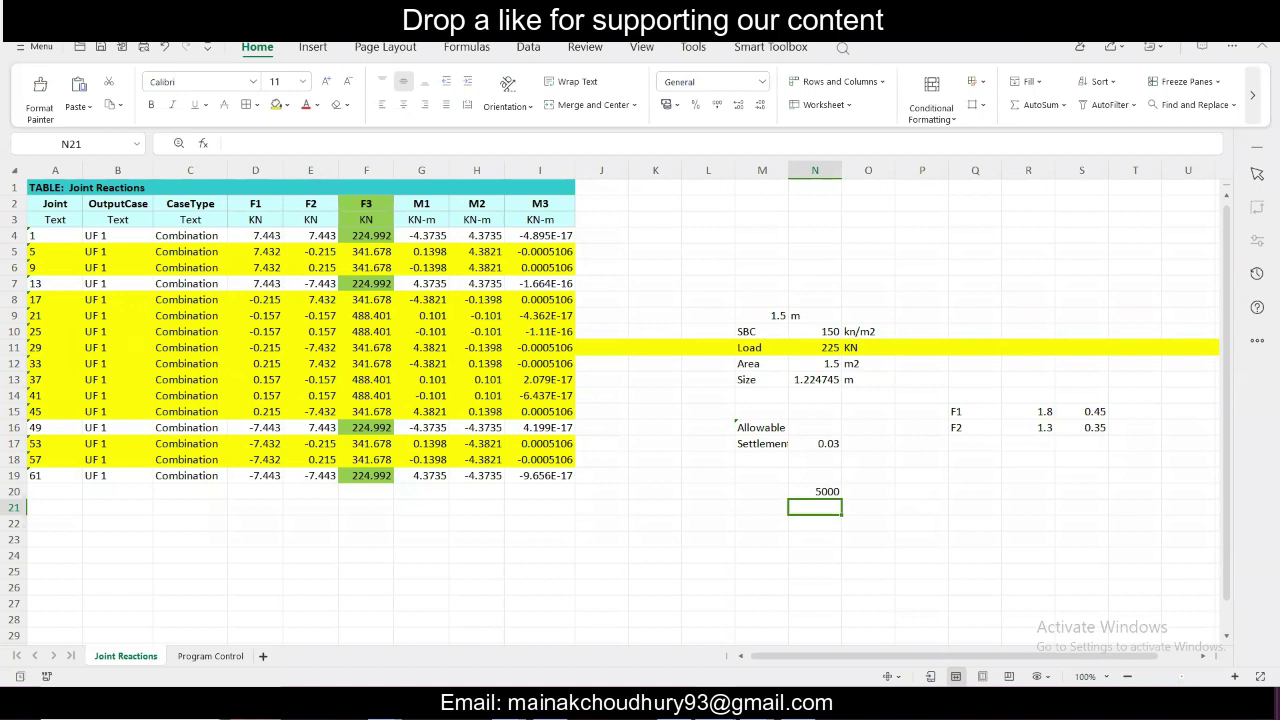
{"action": "key", "text": "alt+Tab"}
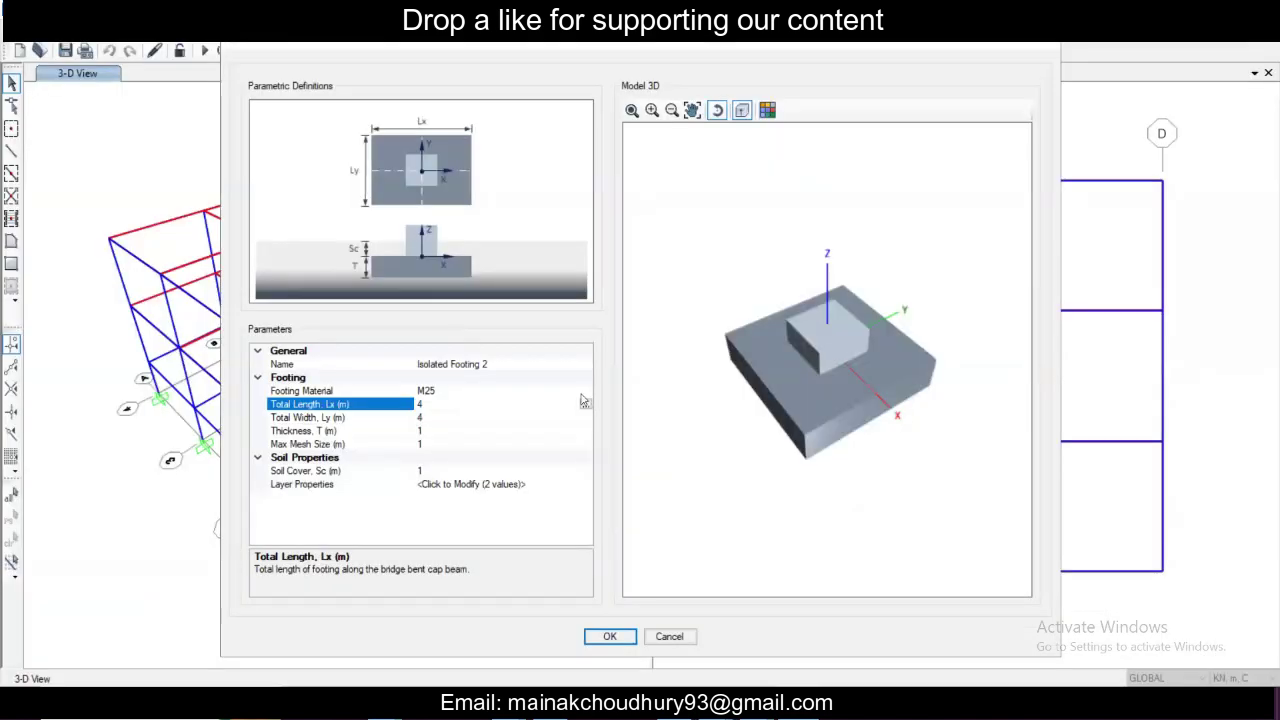
{"action": "type", "text": "1.3"}
{"action": "left_click", "coordinate": [396, 421]}
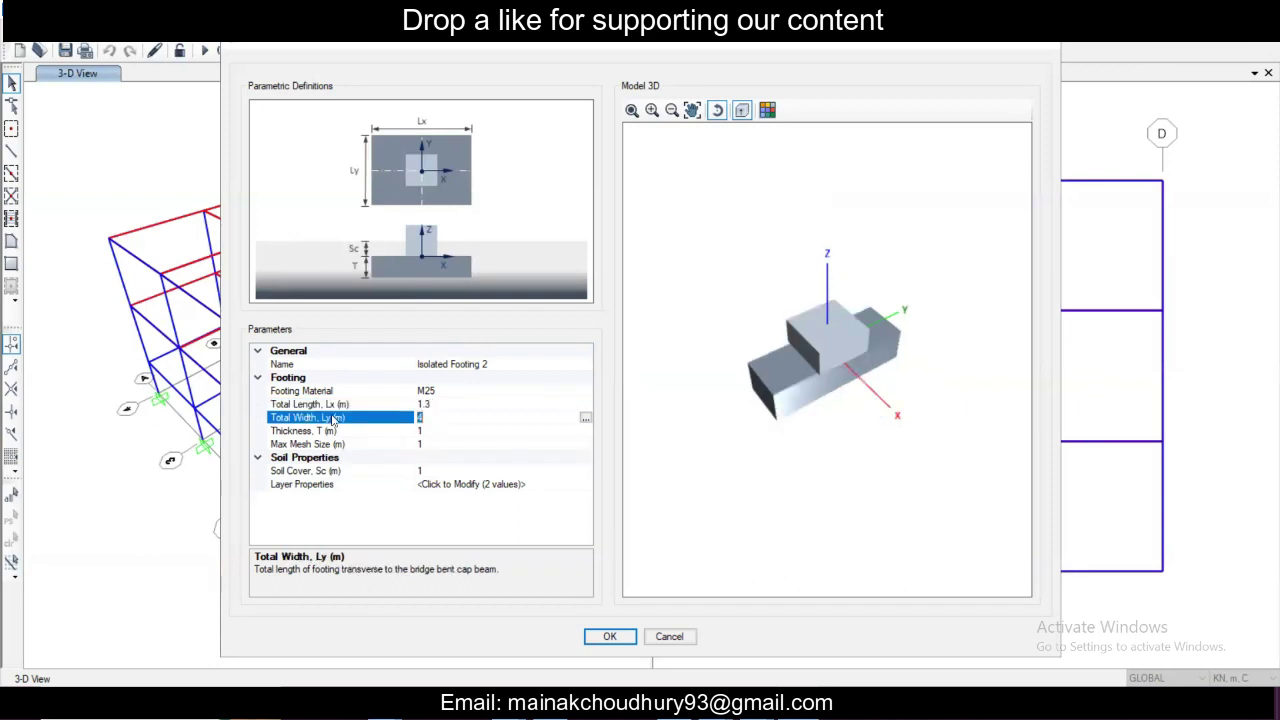
{"action": "type", "text": "1.3"}
- Set Isolated Footing 2's thickness to 0.35 m, maximum mesh size to 1.1 m and soil cover to 1.5 m
{"action": "left_click", "coordinate": [444, 432]}
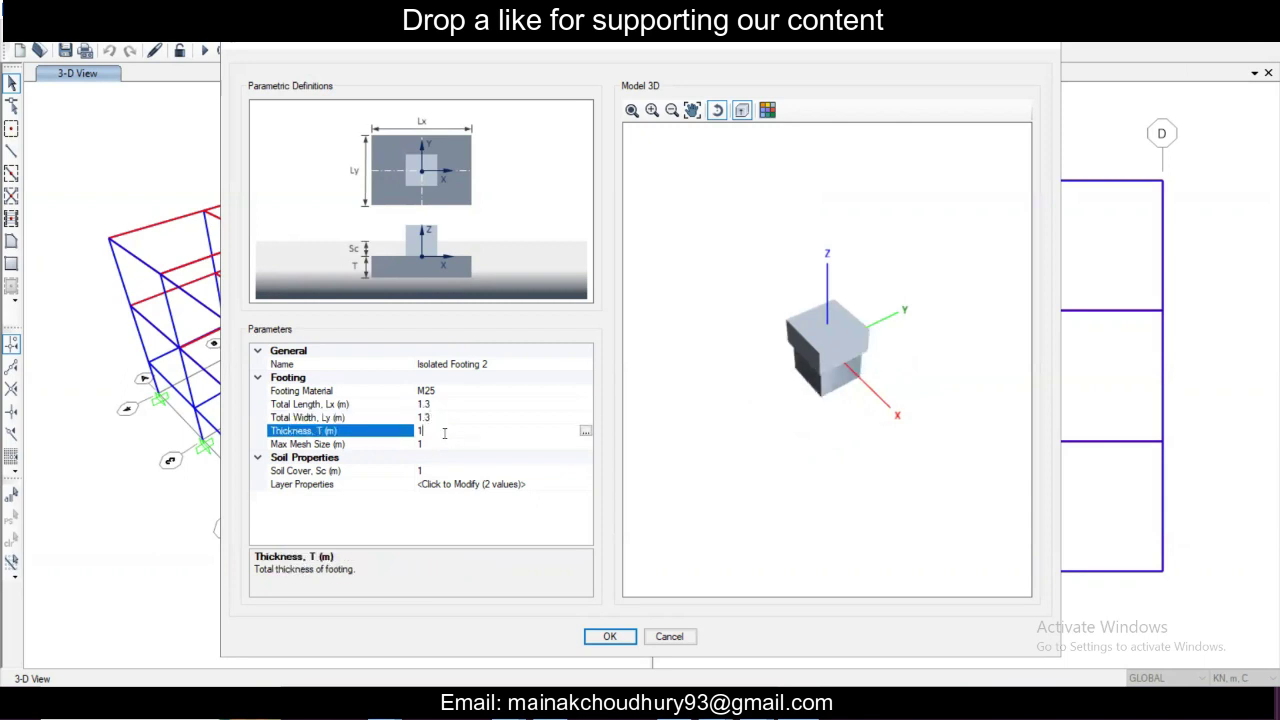
{"action": "key", "text": "BackSpace"}
{"action": "type", "text": "0.35"}
{"action": "left_click", "coordinate": [437, 446]}
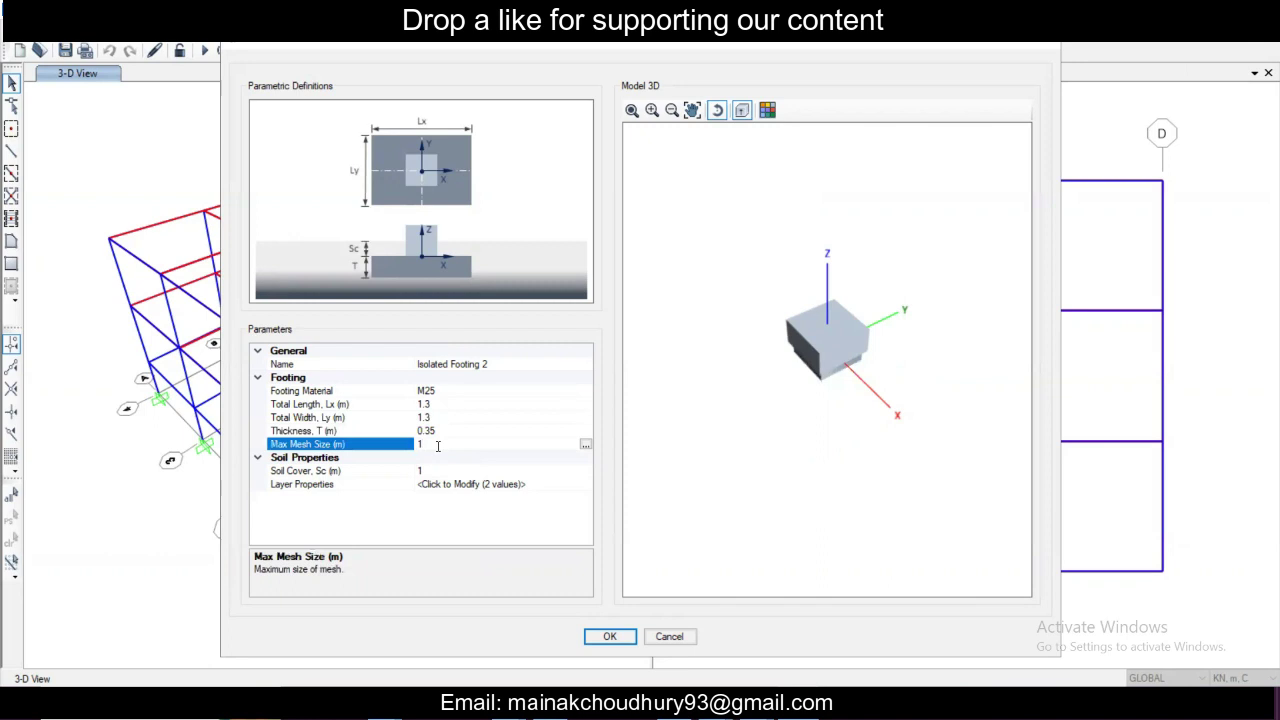
{"action": "left_click_drag", "start_coordinate": [437, 446], "coordinate": [367, 444]}
{"action": "type", "text": "1.1"}
{"action": "left_click", "coordinate": [431, 474]}
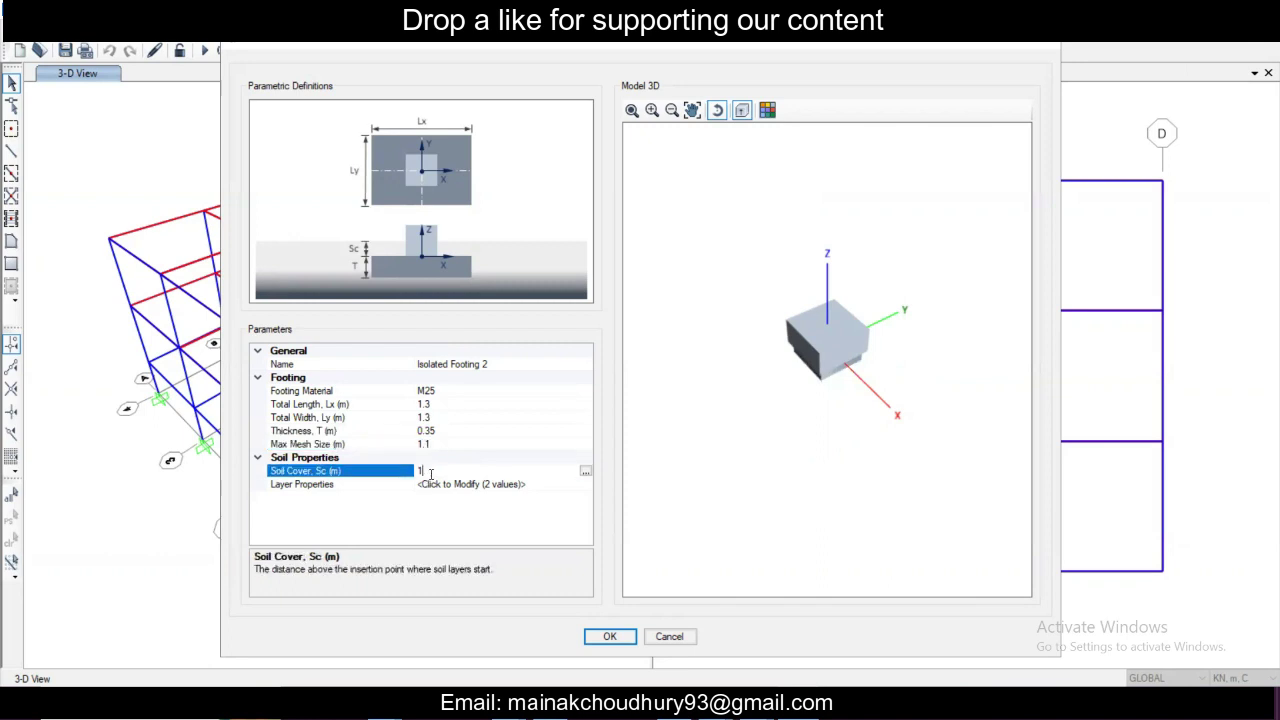
{"action": "type", "text": ".5"}
- Set the thickness of both soil layers of Isolated Footing 2 to 1.5 m in its layer properties
{"action": "left_click", "coordinate": [446, 487]}
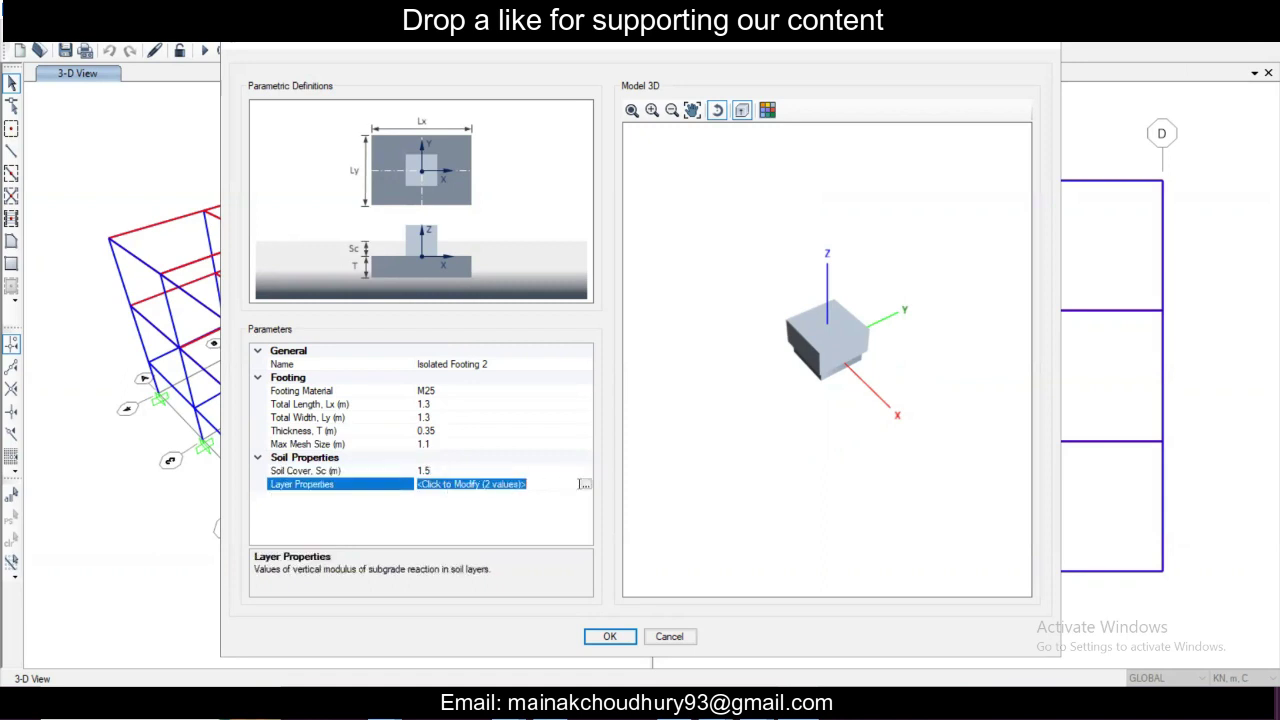
{"action": "left_click", "coordinate": [584, 484]}
{"action": "left_click", "coordinate": [538, 243]}
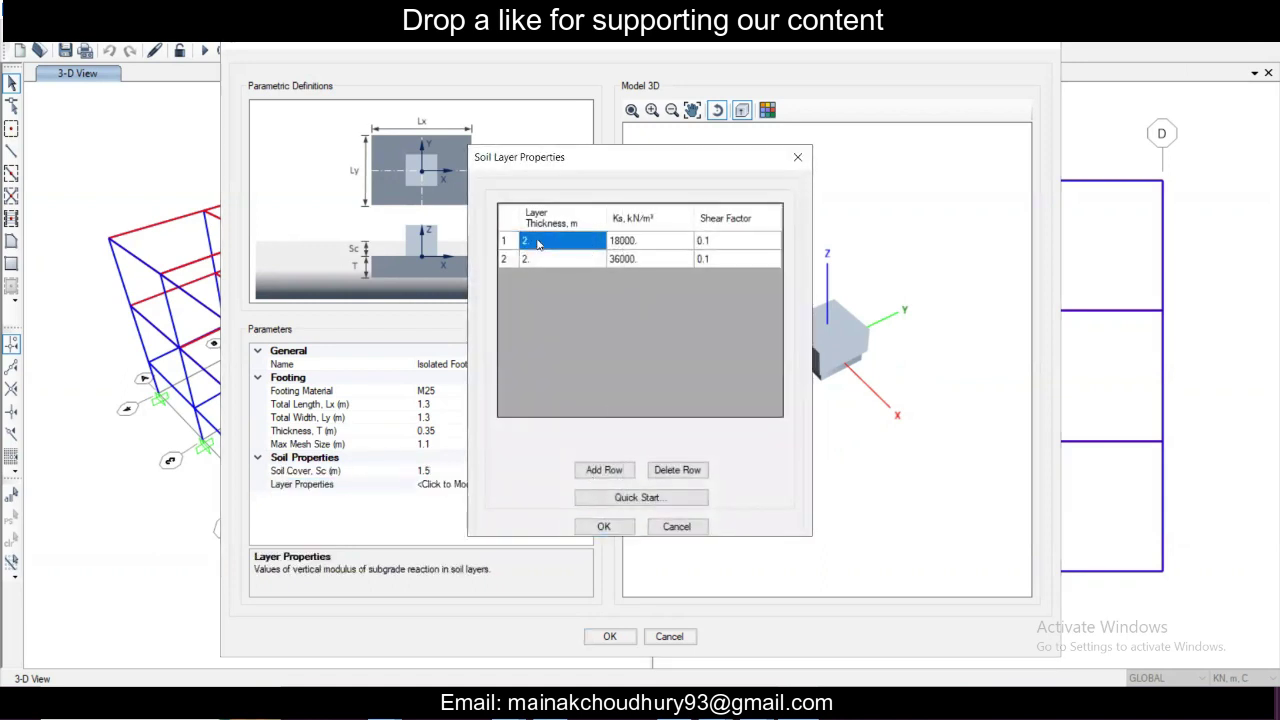
{"action": "left_click", "coordinate": [538, 241]}
{"action": "type", "text": "1.5"}
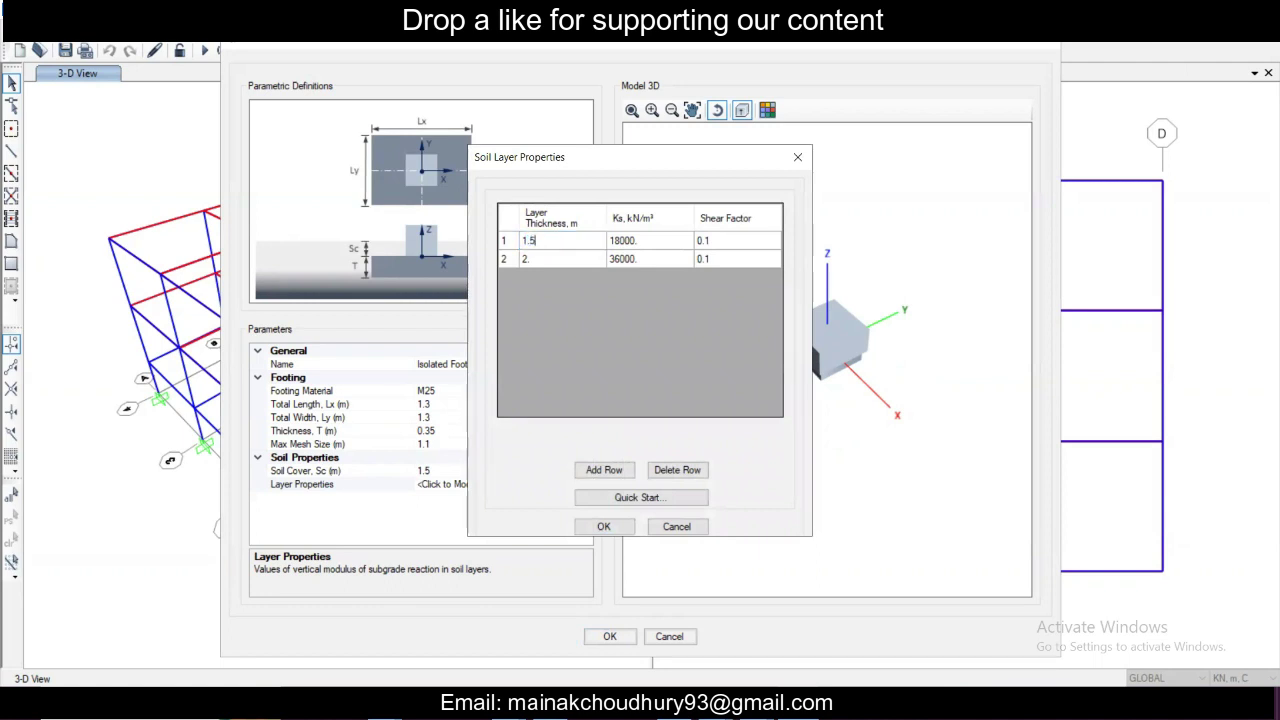
{"action": "left_click", "coordinate": [540, 258]}
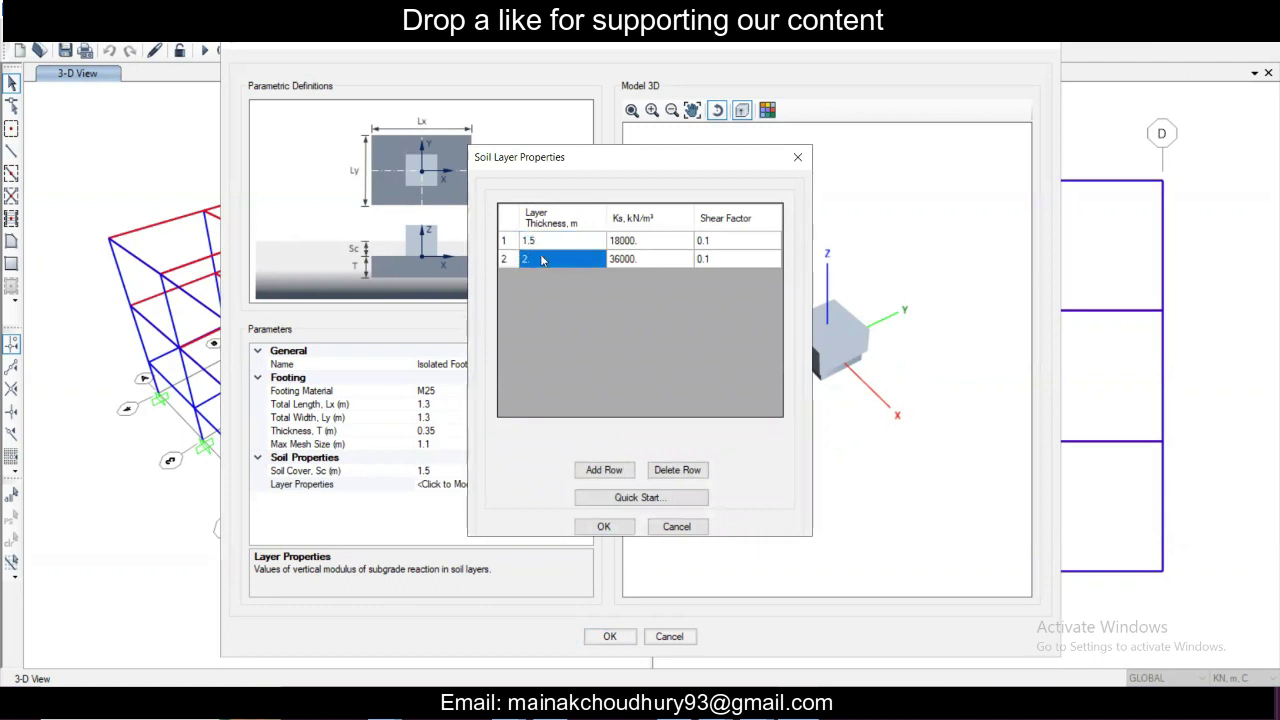
{"action": "left_click", "coordinate": [541, 256]}
{"action": "type", "text": "1.5"}
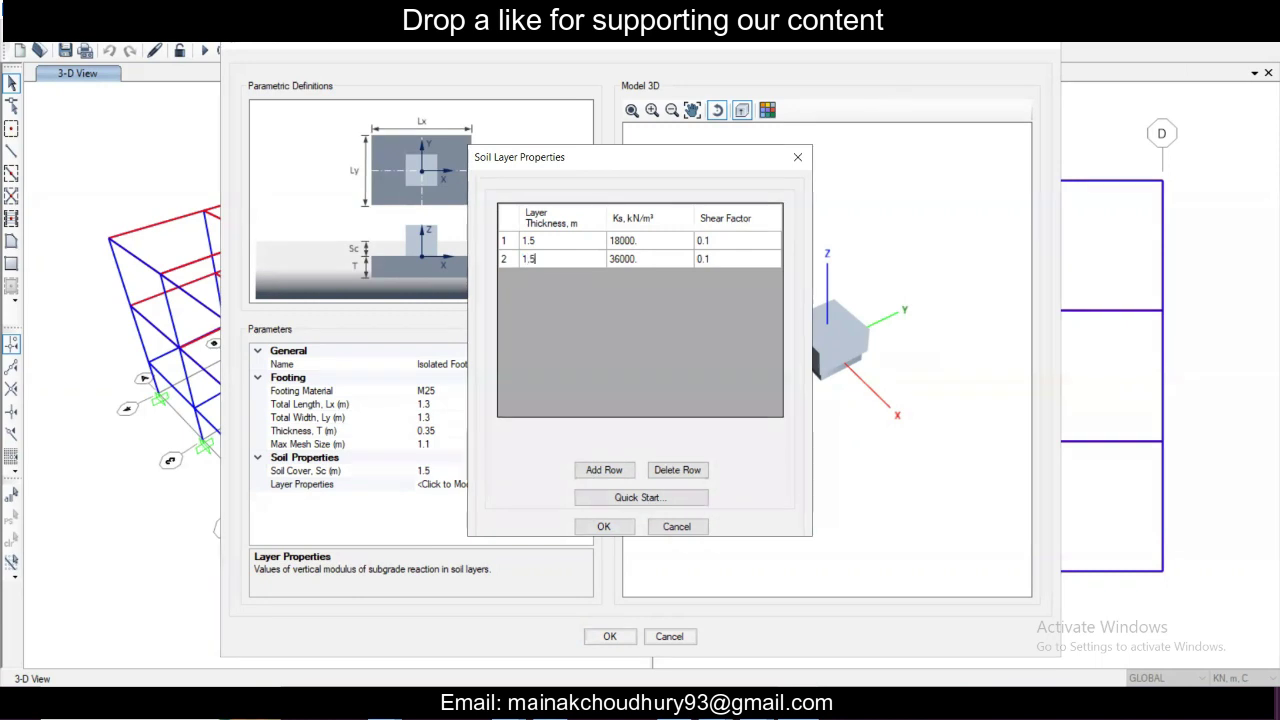
- Set Ks to 5000 kN/m³ for both soil layers and save the Isolated Footing 2 foundation property
{"action": "left_click", "coordinate": [632, 244]}
{"action": "left_click", "coordinate": [630, 240]}
{"action": "left_click", "coordinate": [629, 239]}
{"action": "double_click", "coordinate": [626, 240]}
{"action": "type", "text": "500"}
{"action": "left_click", "coordinate": [628, 259]}
{"action": "left_click", "coordinate": [628, 259]}
{"action": "left_click", "coordinate": [632, 258]}
{"action": "left_click_drag", "start_coordinate": [636, 258], "coordinate": [396, 258]}
{"action": "type", "text": "50"}
{"action": "left_click", "coordinate": [628, 528]}
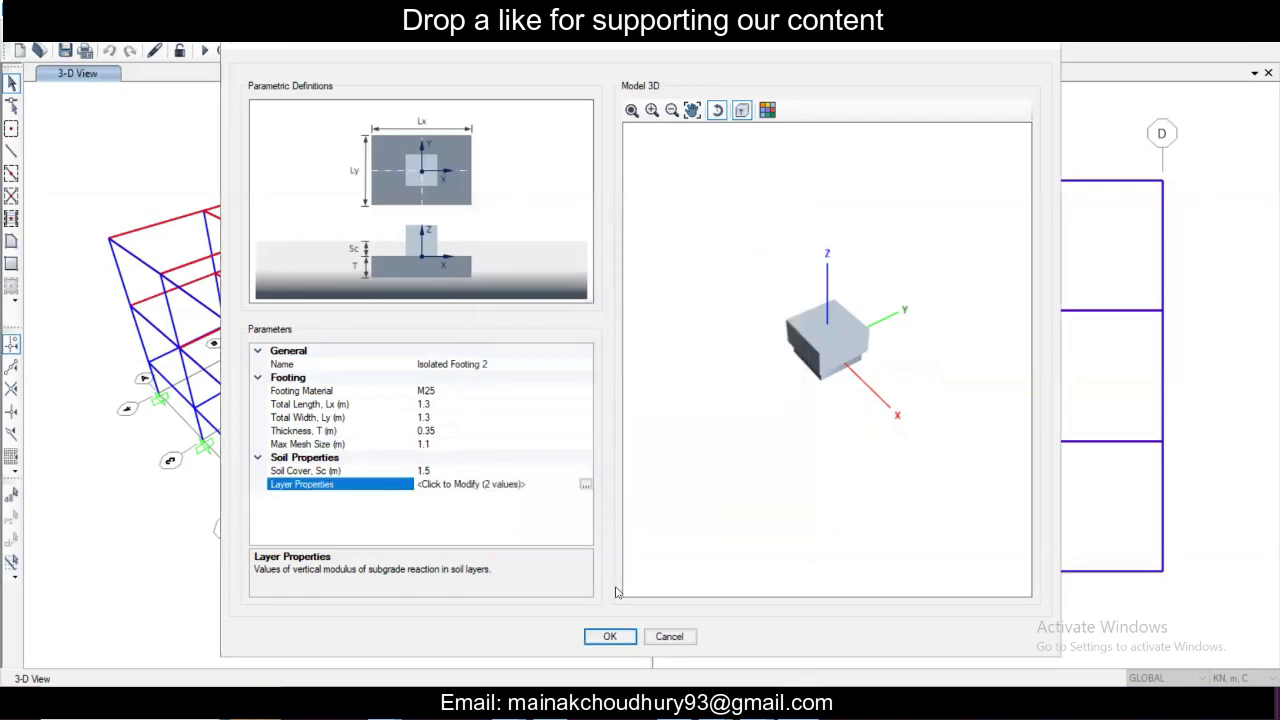
{"action": "left_click", "coordinate": [609, 636]}
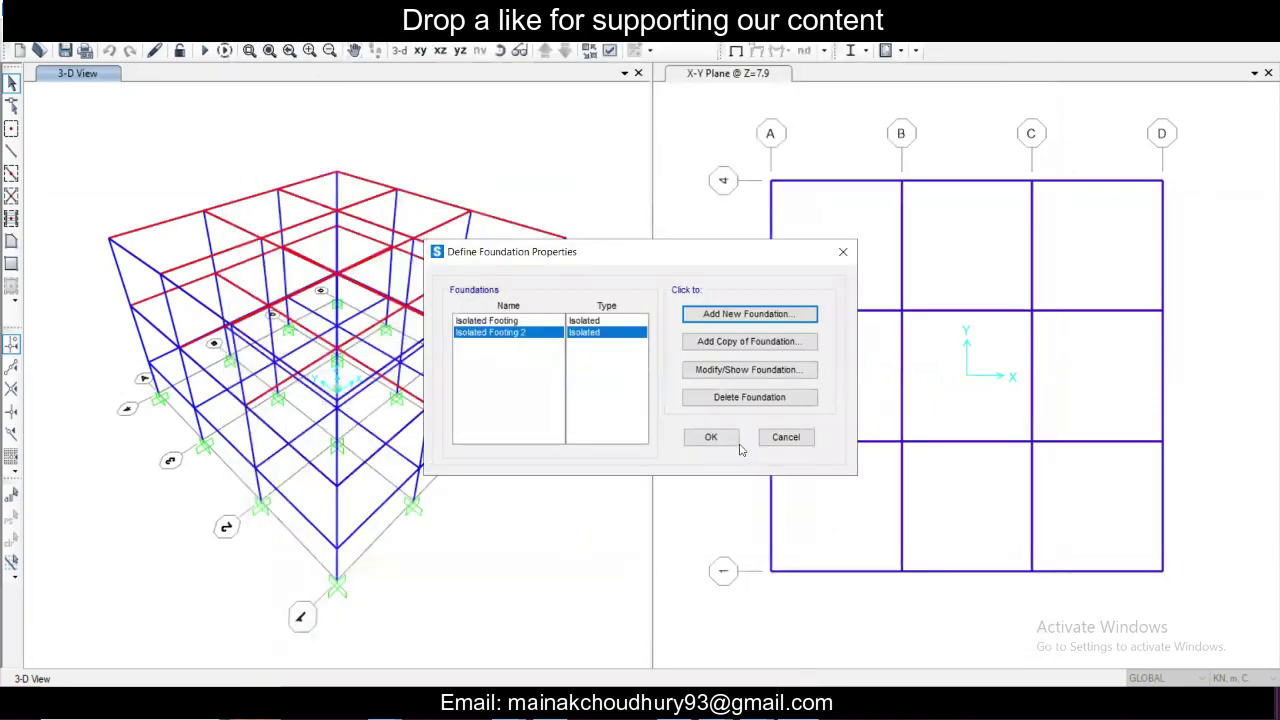
{"action": "left_click", "coordinate": [716, 439]}
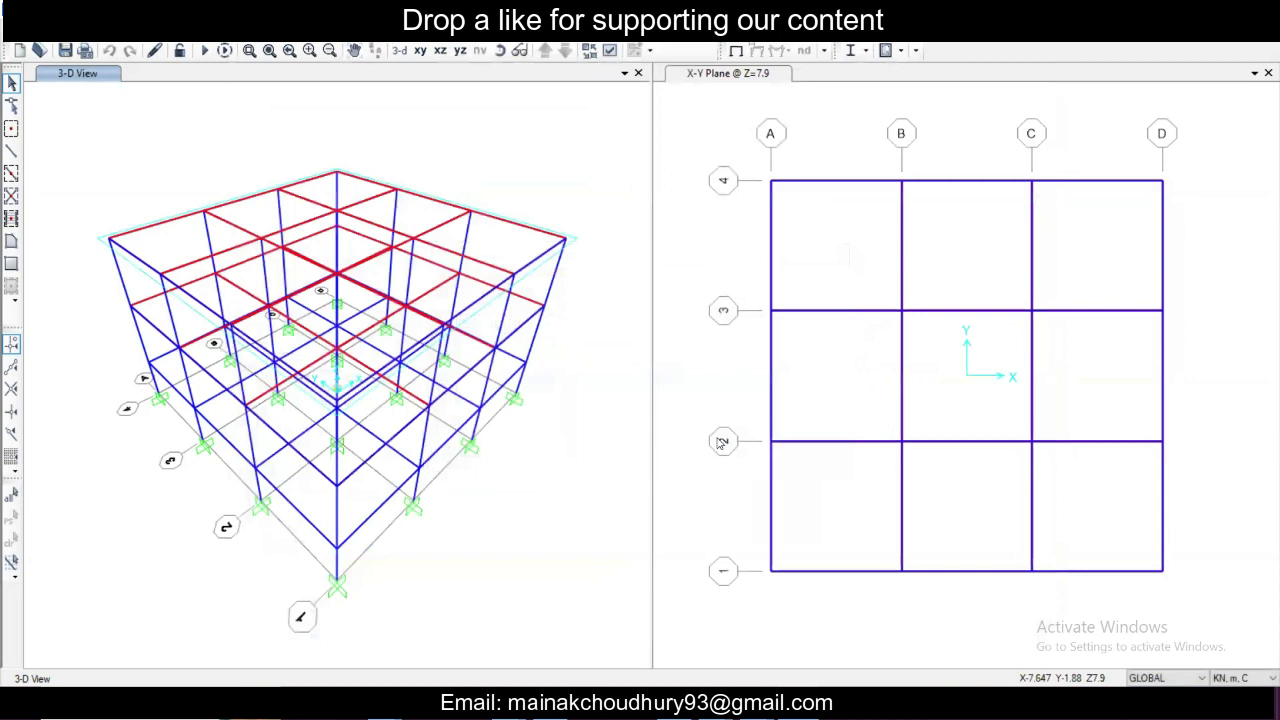
- Bring the plan view to Z=0 and remove all joint restraints from the 16 base joints
{"action": "left_click", "coordinate": [743, 73]}
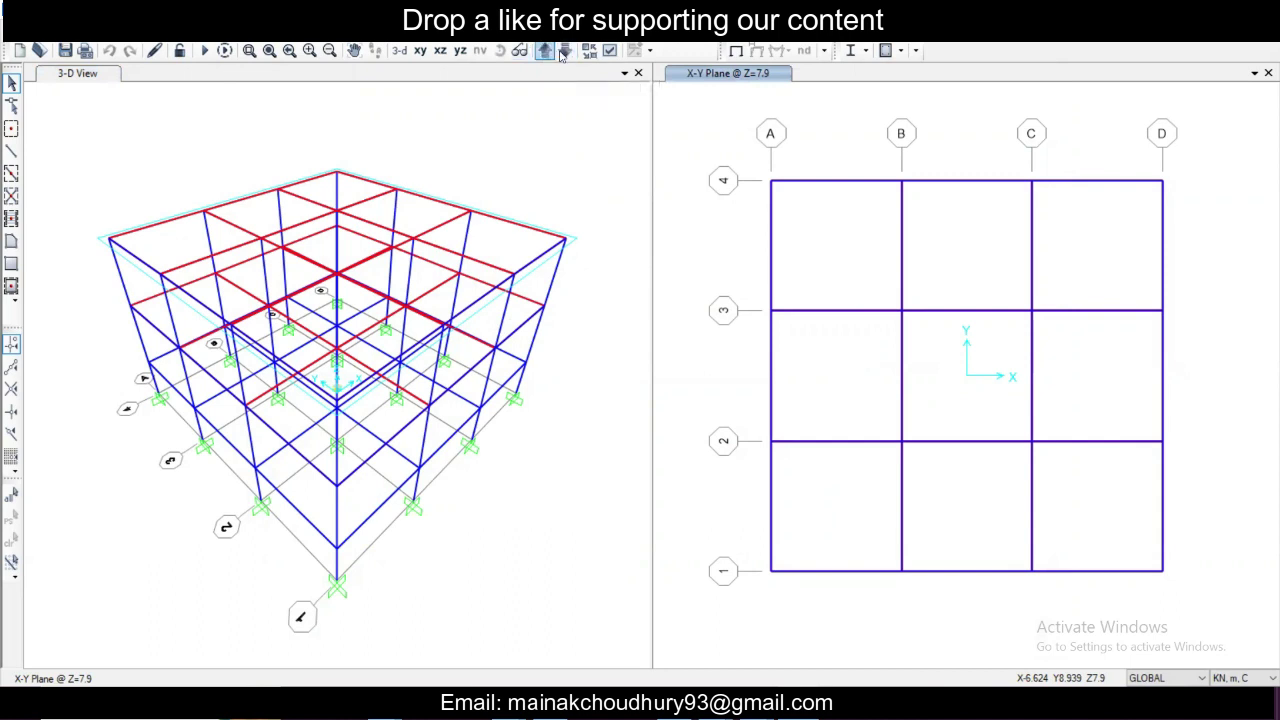
{"action": "left_click", "coordinate": [549, 57]}
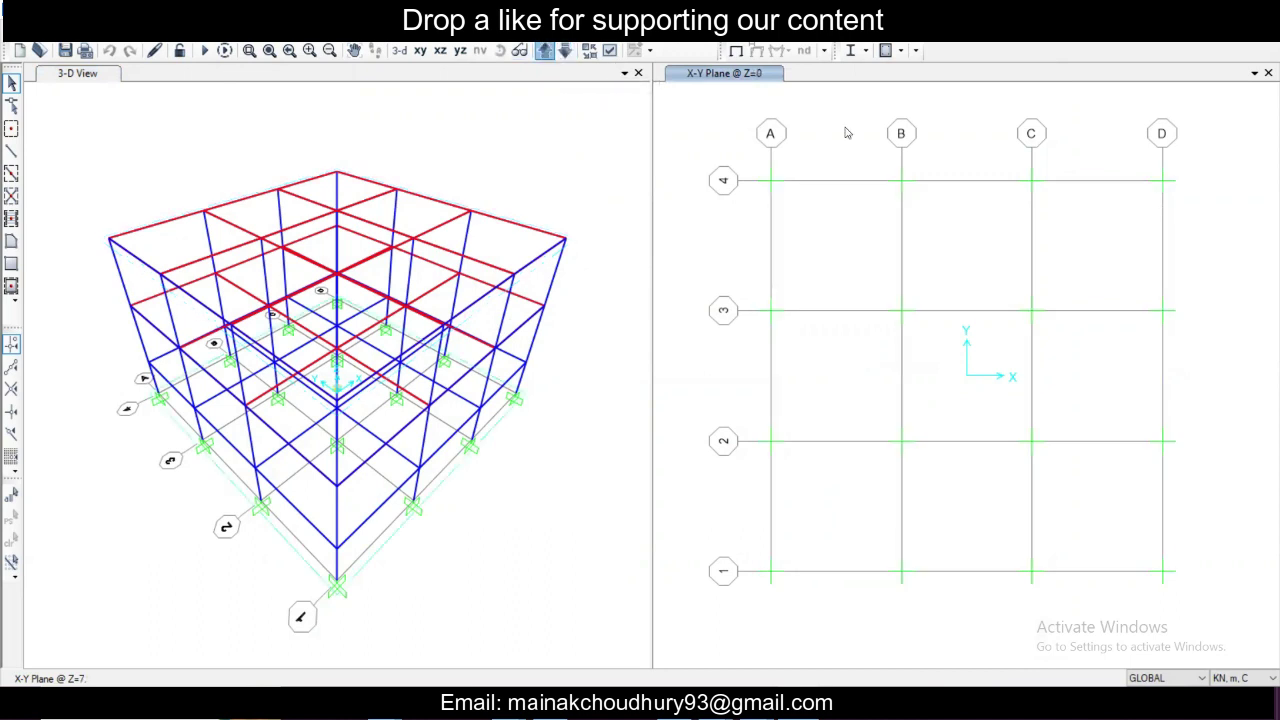
{"action": "left_click_drag", "start_coordinate": [736, 167], "coordinate": [1240, 602]}
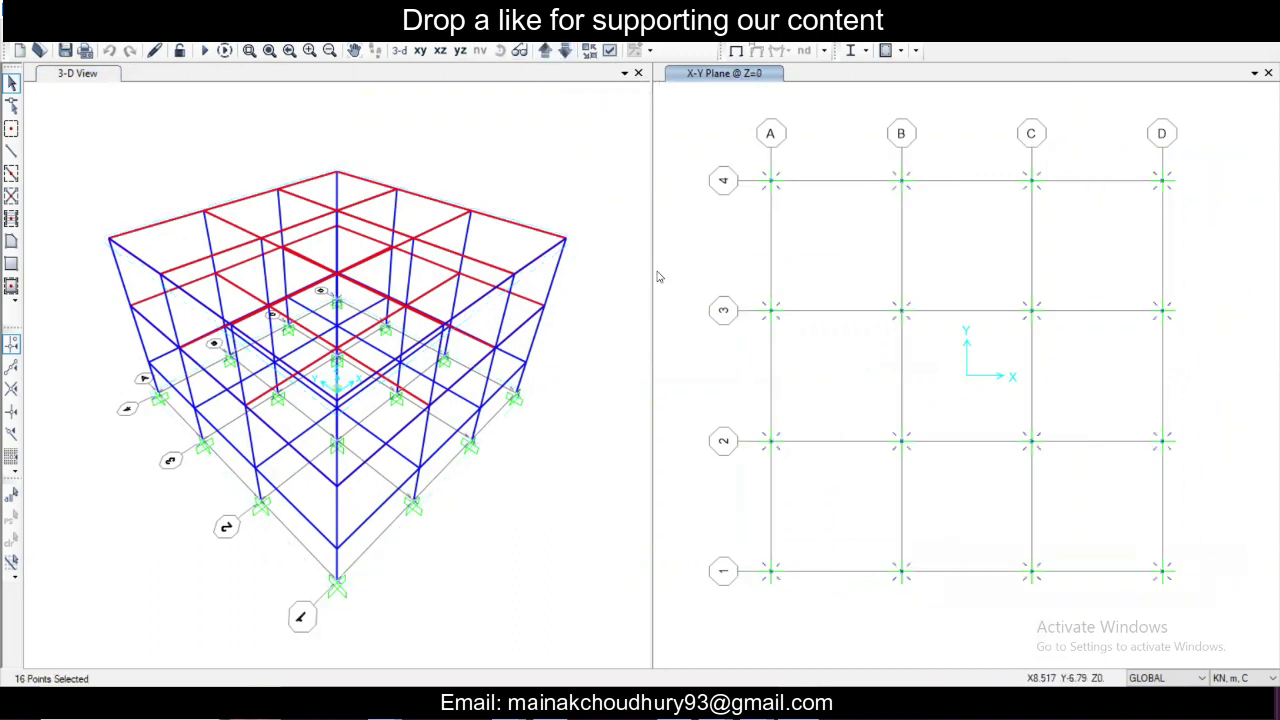
{"action": "left_click", "coordinate": [250, 30]}
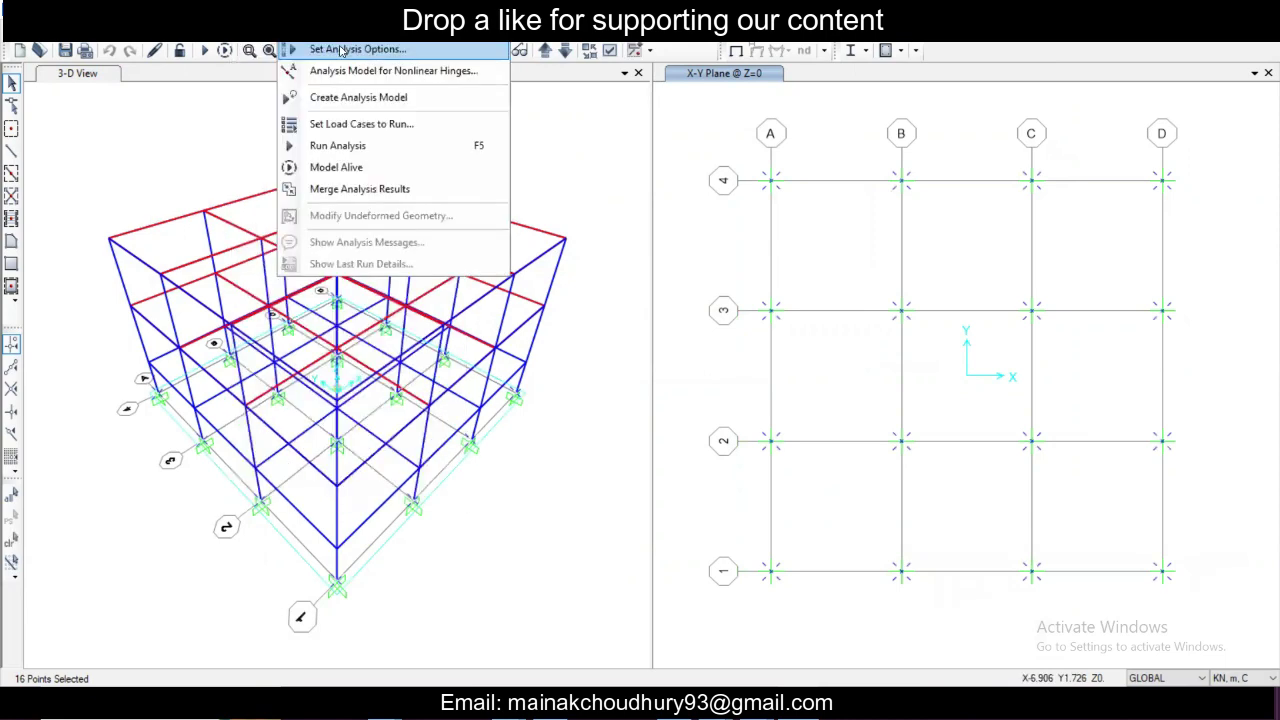
{"action": "mouse_move", "coordinate": [275, 50]}
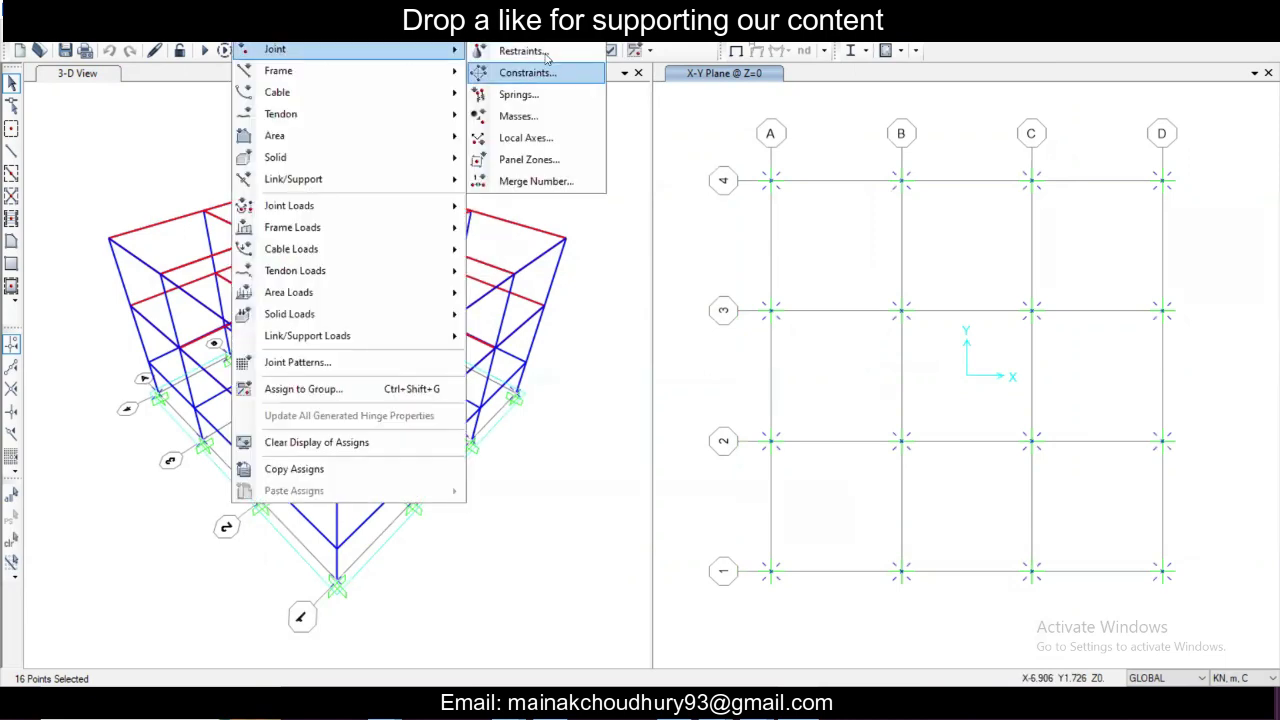
{"action": "left_click", "coordinate": [515, 50]}
{"action": "left_click", "coordinate": [738, 384]}
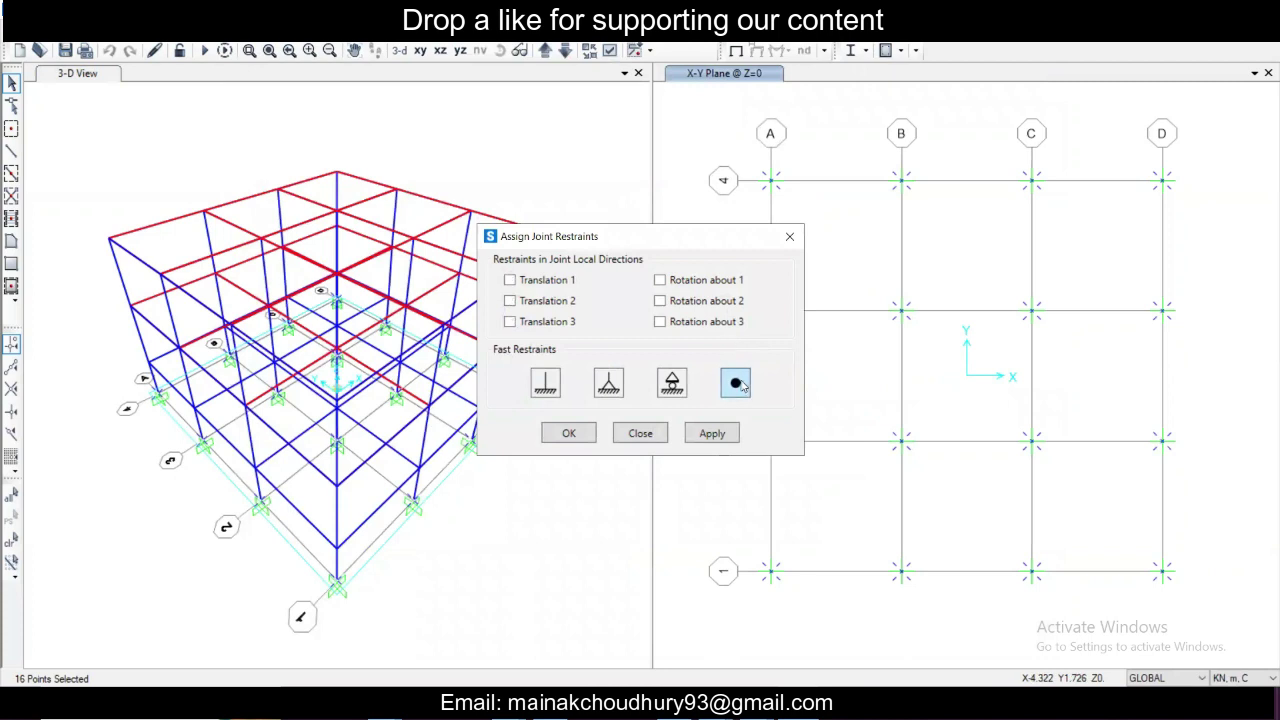
{"action": "left_click", "coordinate": [709, 435]}
{"action": "left_click", "coordinate": [569, 440]}
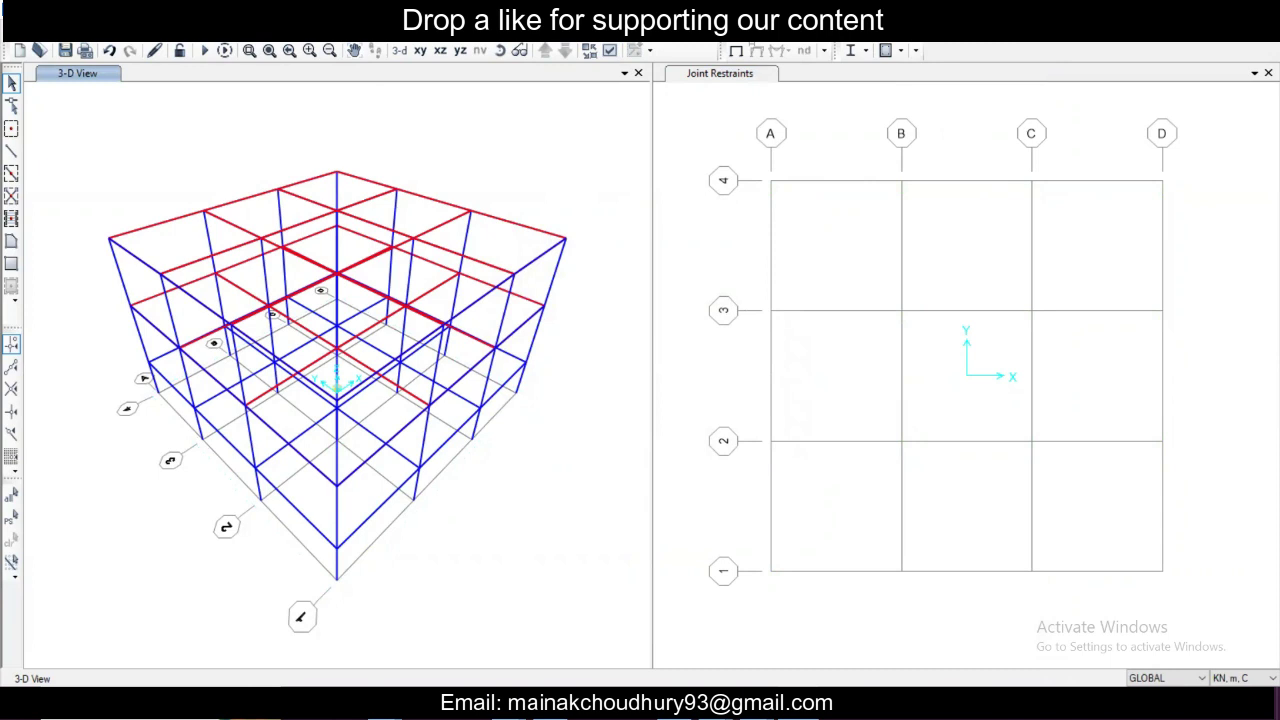
- Start the Draw Isolated Foundation command and review its property choices, keeping Isolated Footing
{"action": "left_click", "coordinate": [170, 32]}
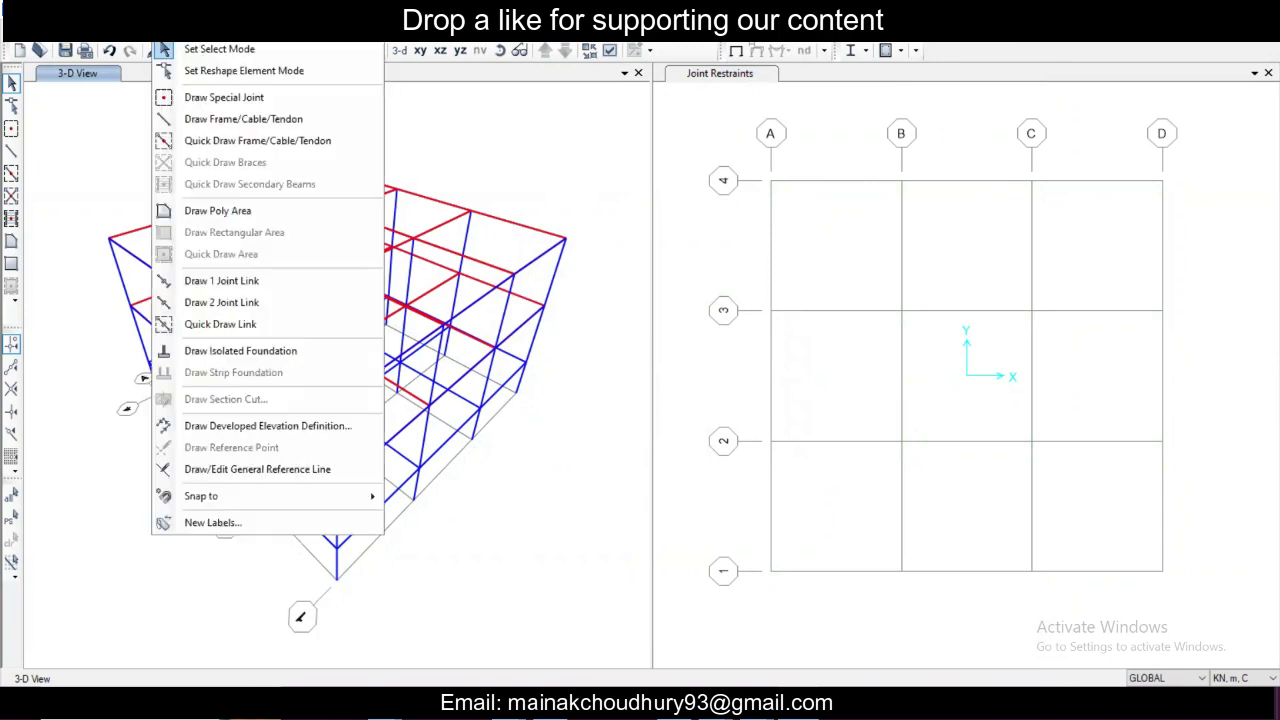
{"action": "left_click", "coordinate": [230, 352]}
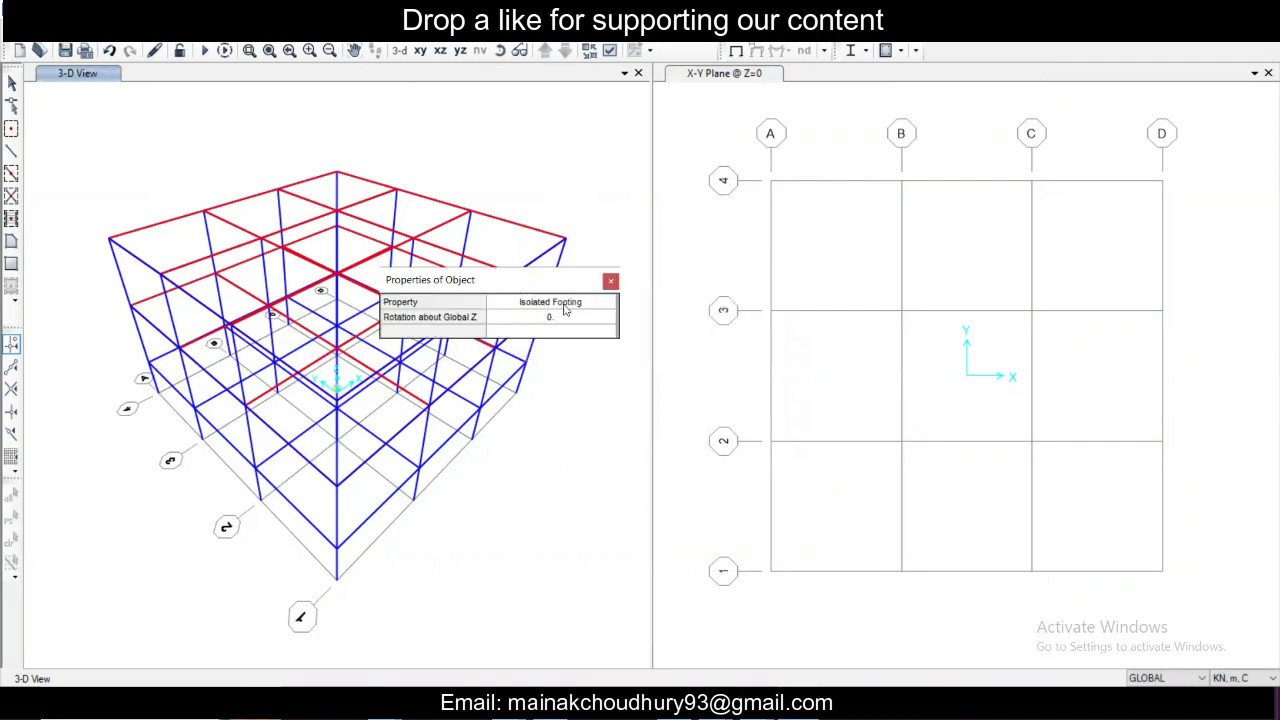
{"action": "left_click", "coordinate": [569, 310]}
{"action": "left_click", "coordinate": [596, 310]}
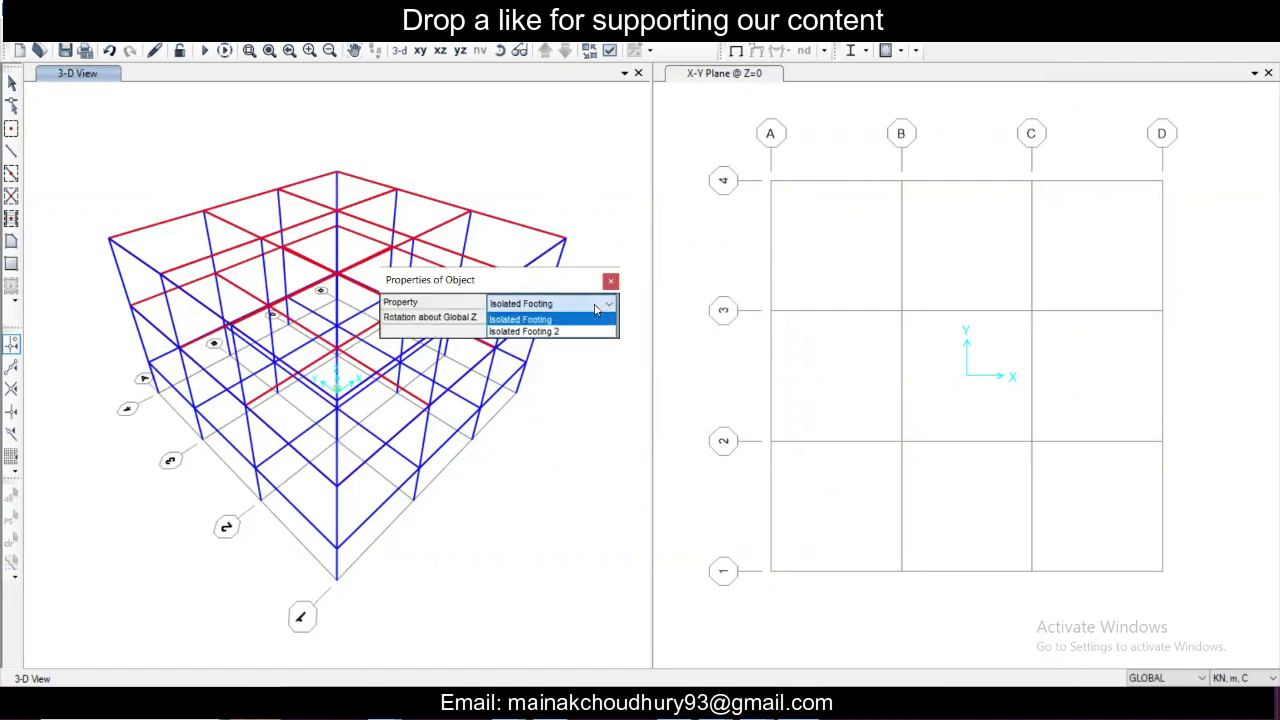
{"action": "left_click", "coordinate": [596, 310]}
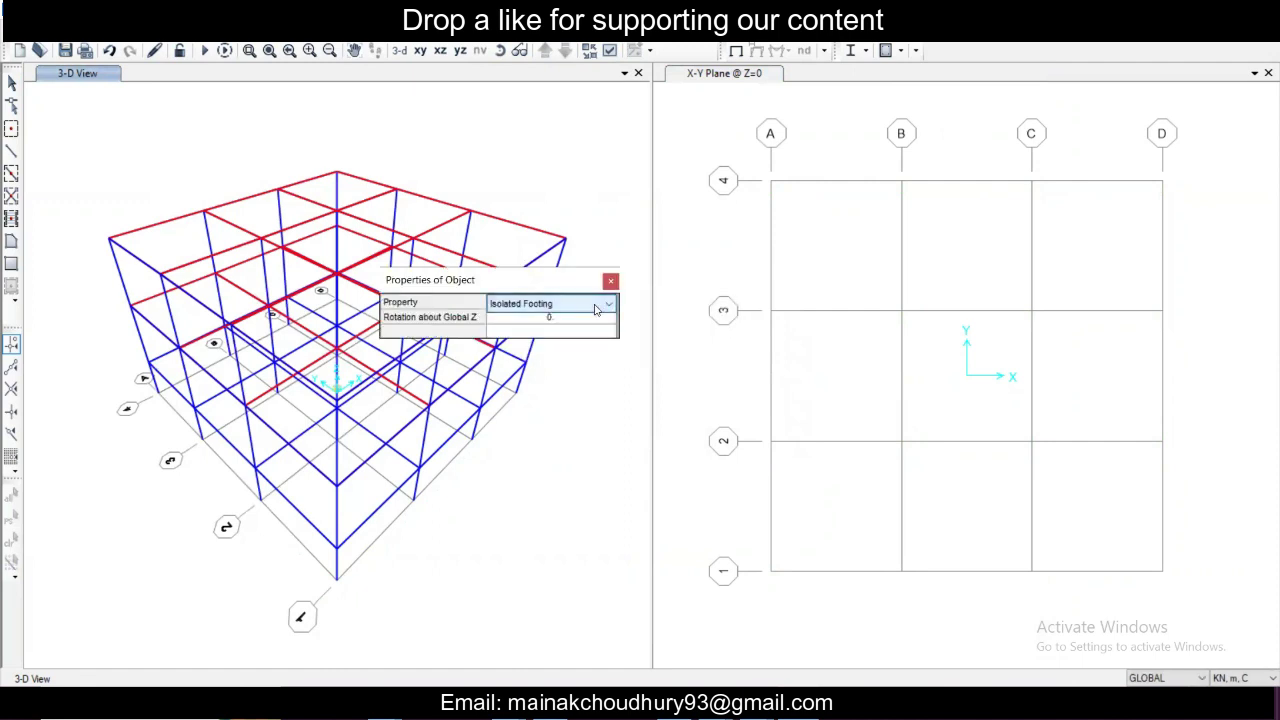
- Display the joint labels in the X-Y plan view at Z=0
{"action": "left_click", "coordinate": [716, 97]}
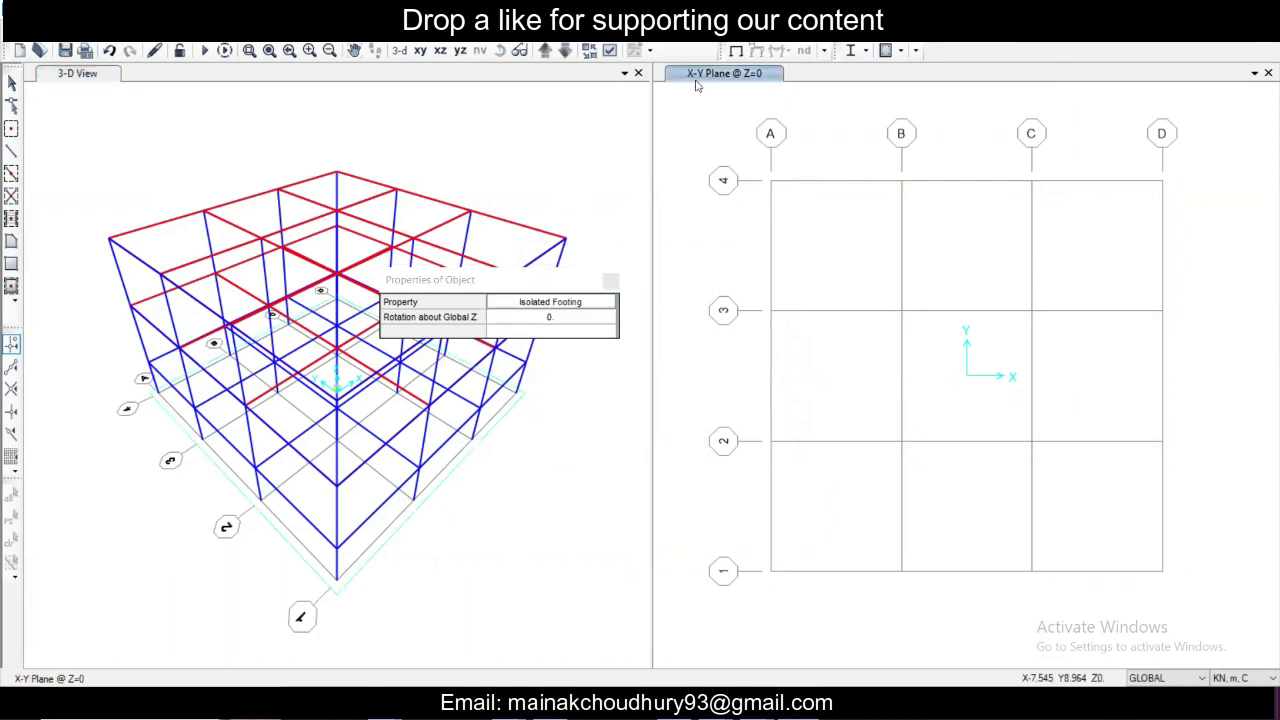
{"action": "left_click", "coordinate": [88, 30]}
{"action": "left_click", "coordinate": [88, 30]}
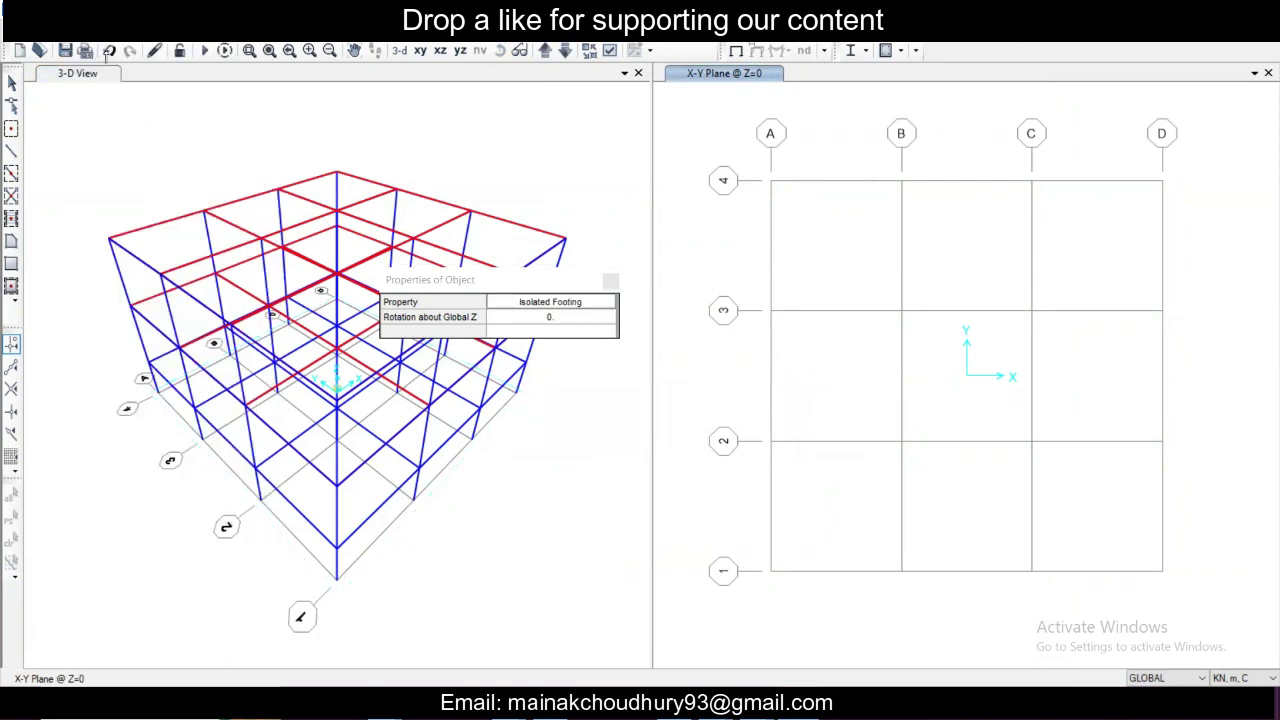
{"action": "left_click", "coordinate": [88, 30]}
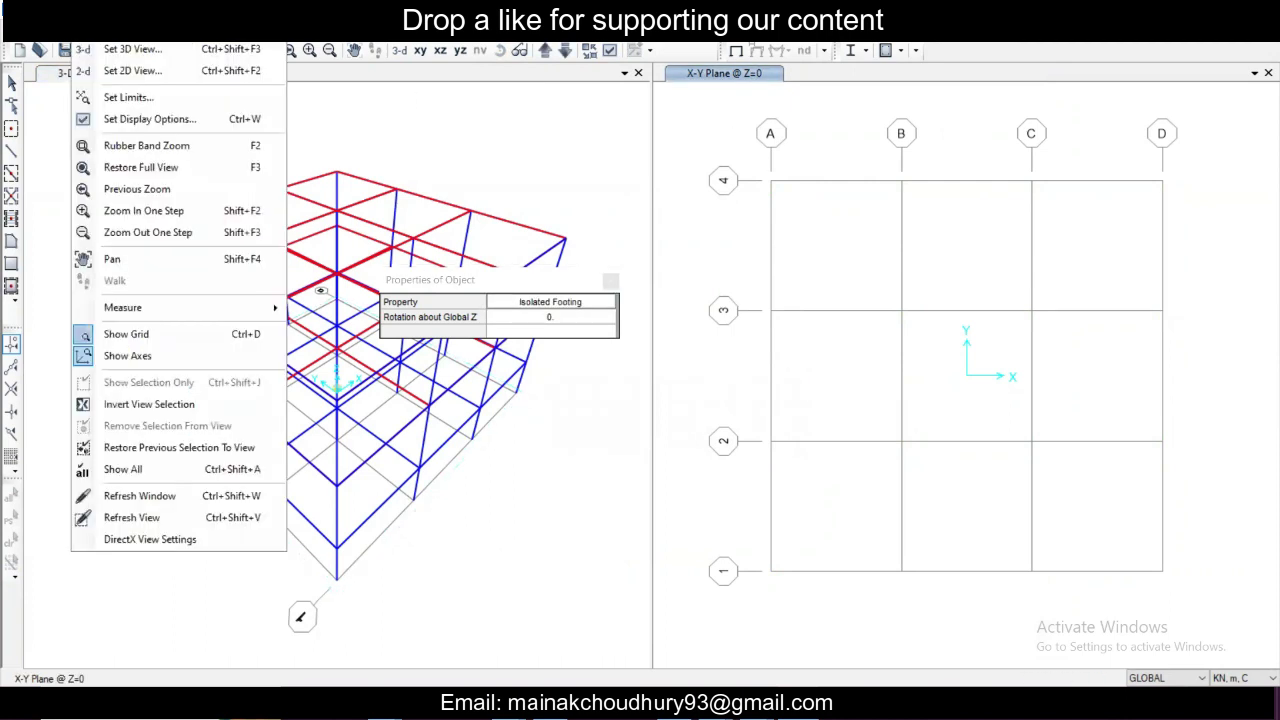
{"action": "left_click", "coordinate": [146, 124]}
{"action": "left_click", "coordinate": [475, 173]}
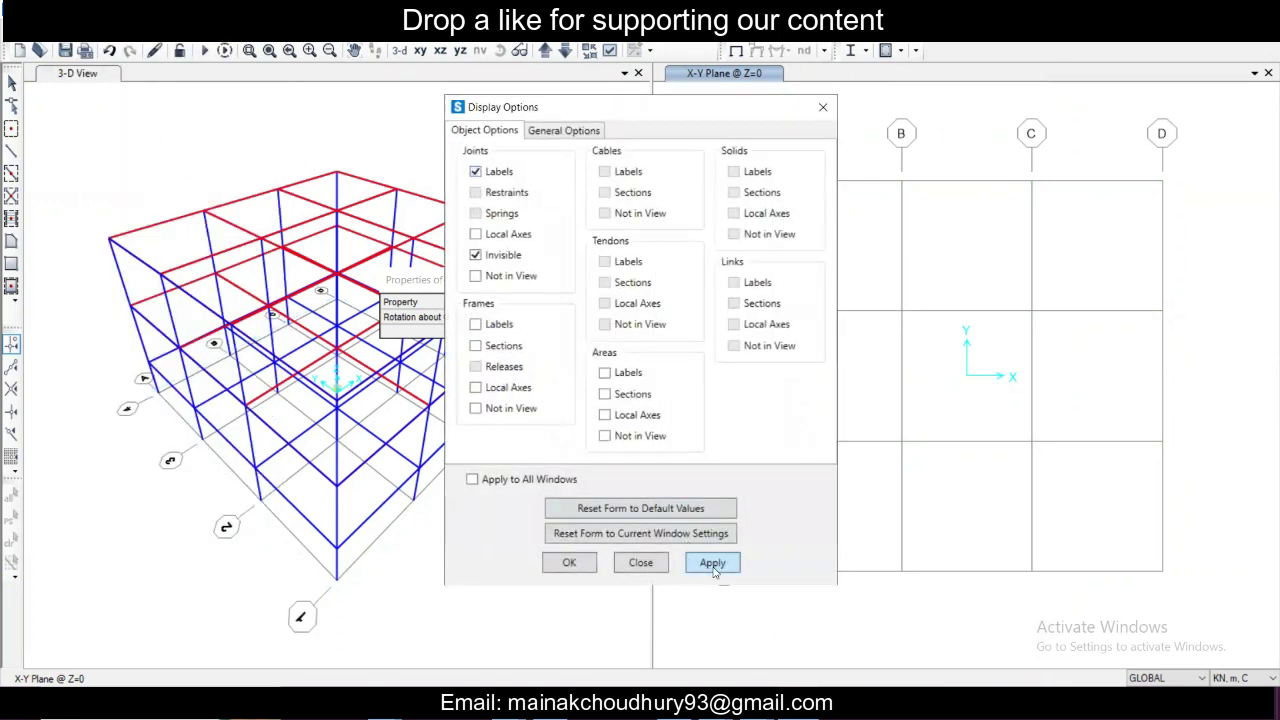
{"action": "left_click", "coordinate": [701, 566]}
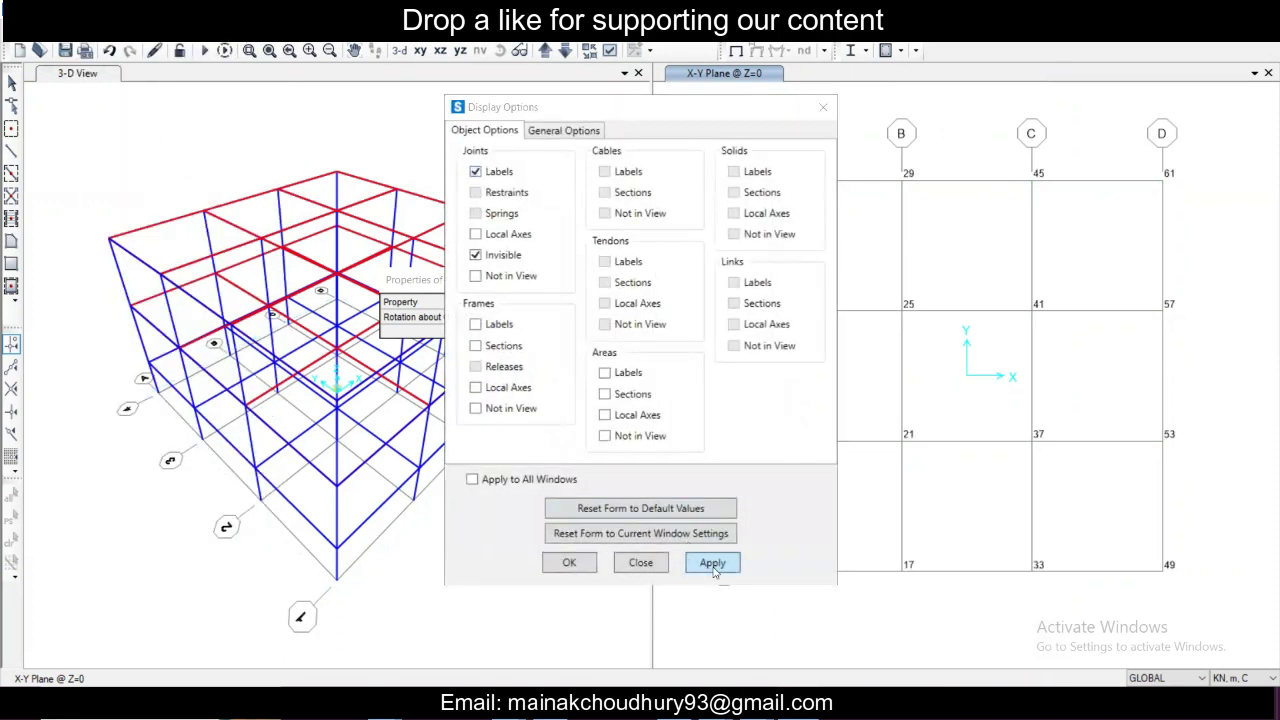
{"action": "left_click", "coordinate": [641, 564]}
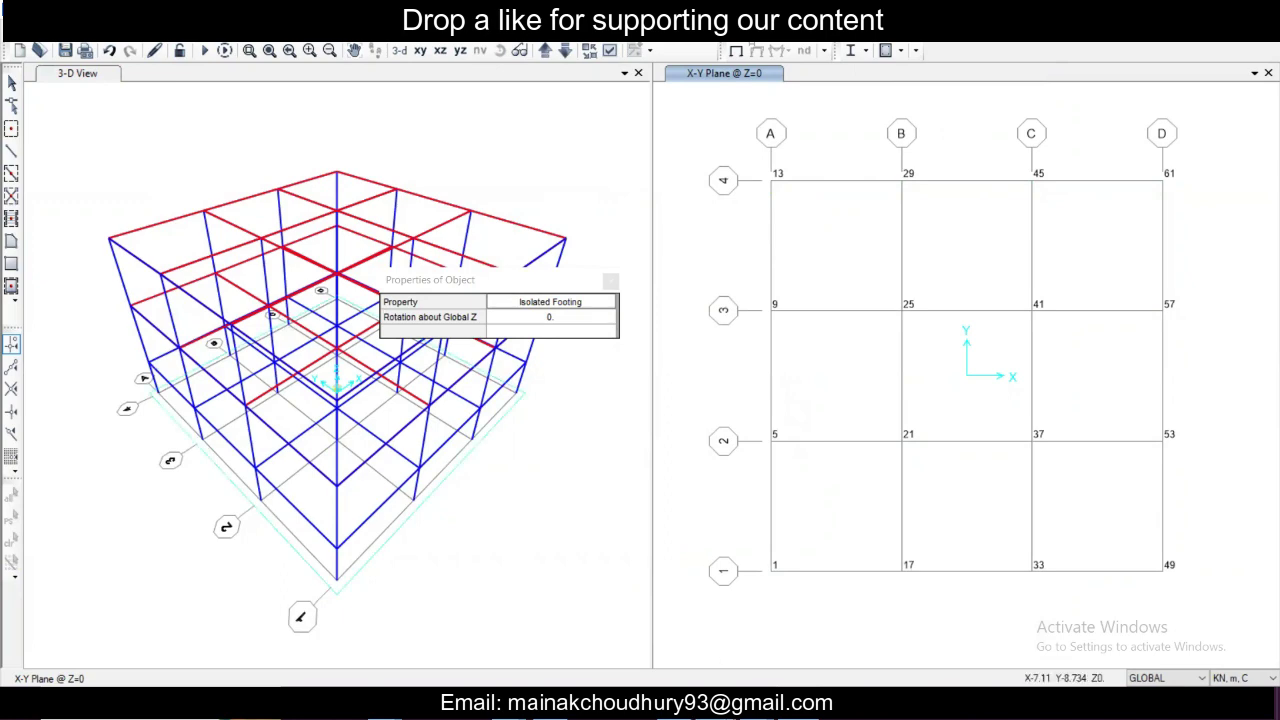
- Check the joint reactions in the spreadsheet and draw Isolated Footing 2 at corner joints 1, 13, 49 and 61
{"action": "mouse_move", "coordinate": [740, 640]}
{"action": "left_click", "coordinate": [917, 628]}
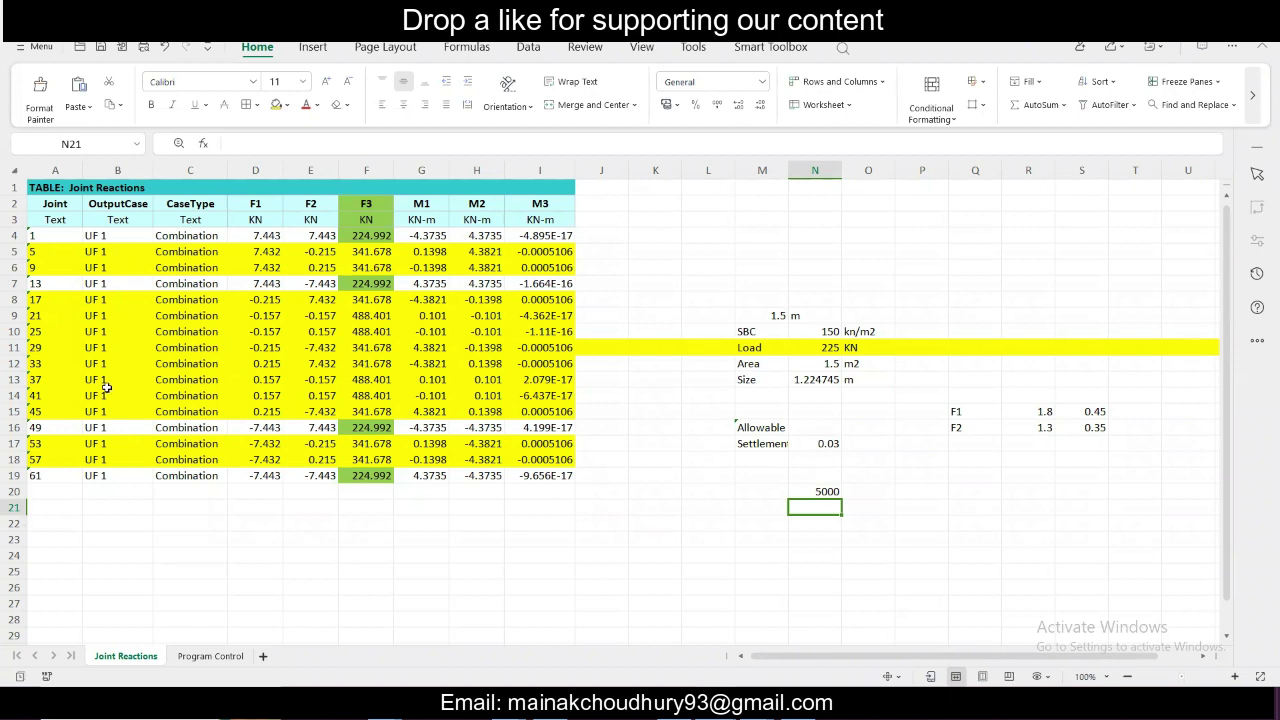
{"action": "left_click", "coordinate": [1203, 49]}
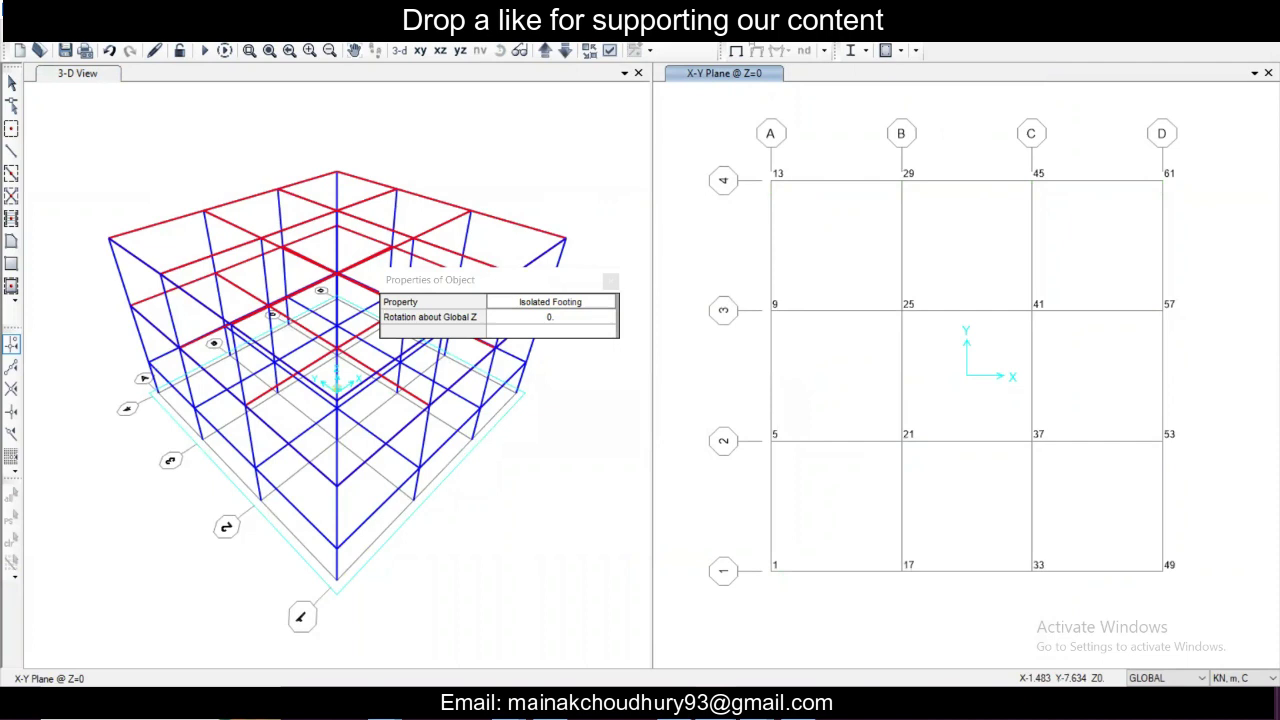
{"action": "left_click", "coordinate": [604, 305]}
{"action": "left_click", "coordinate": [607, 304]}
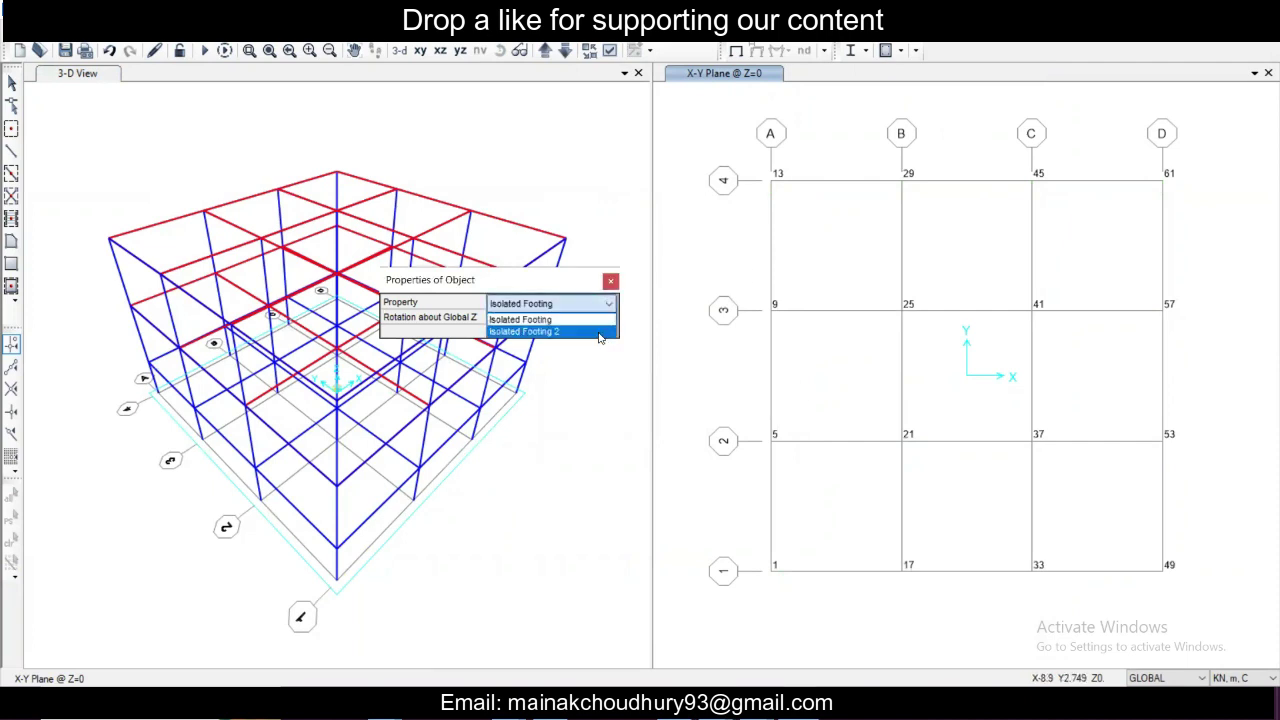
{"action": "left_click", "coordinate": [598, 333]}
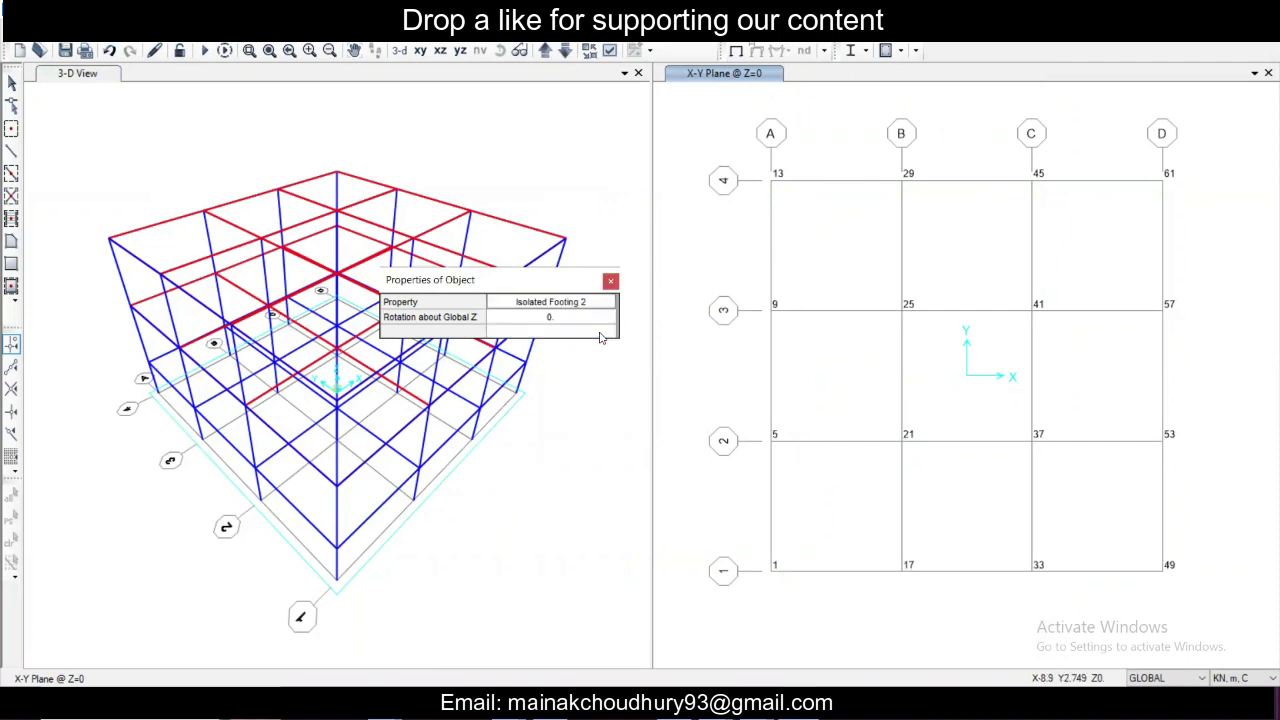
{"action": "left_click", "coordinate": [768, 572]}
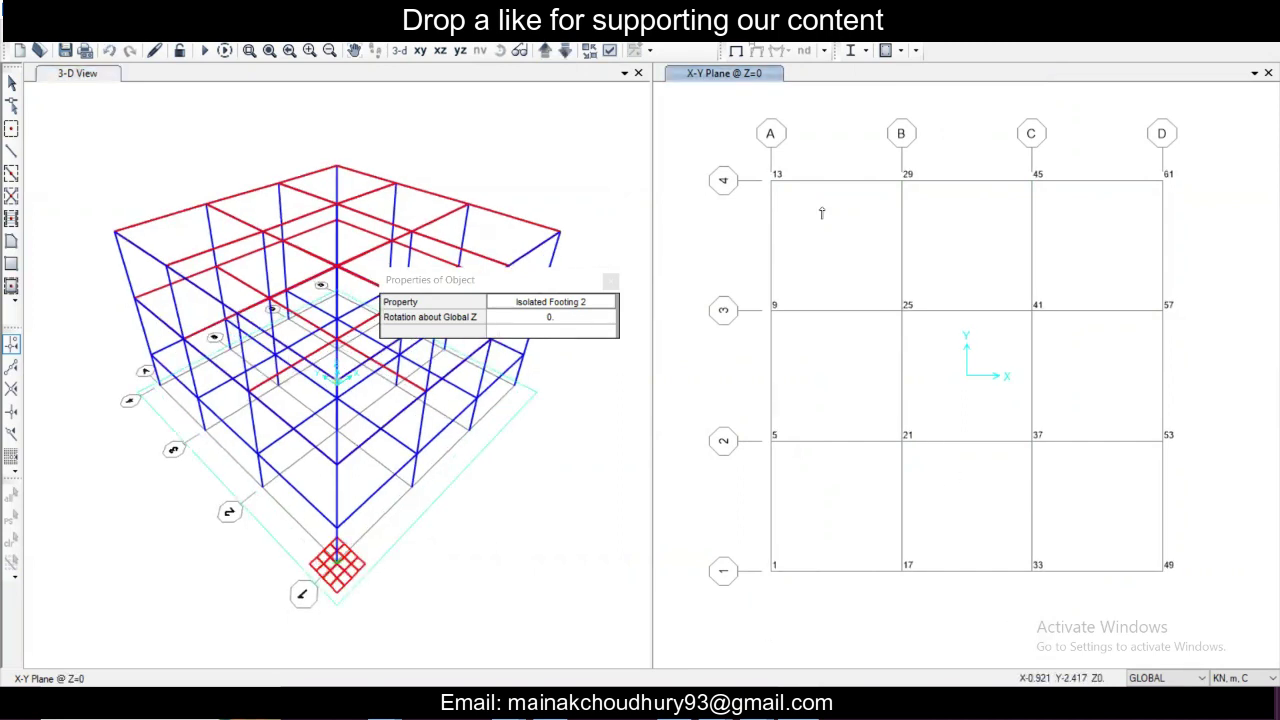
{"action": "left_click", "coordinate": [814, 238]}
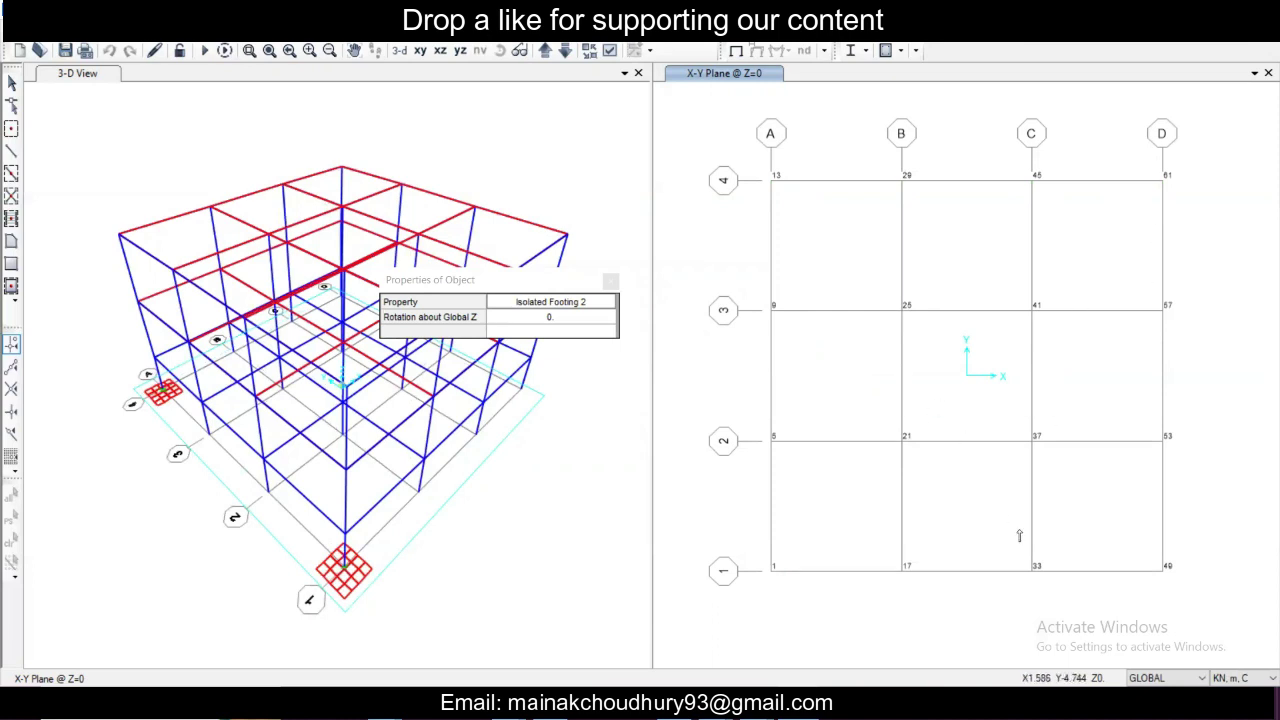
{"action": "left_click_drag", "start_coordinate": [1132, 545], "coordinate": [1097, 445]}
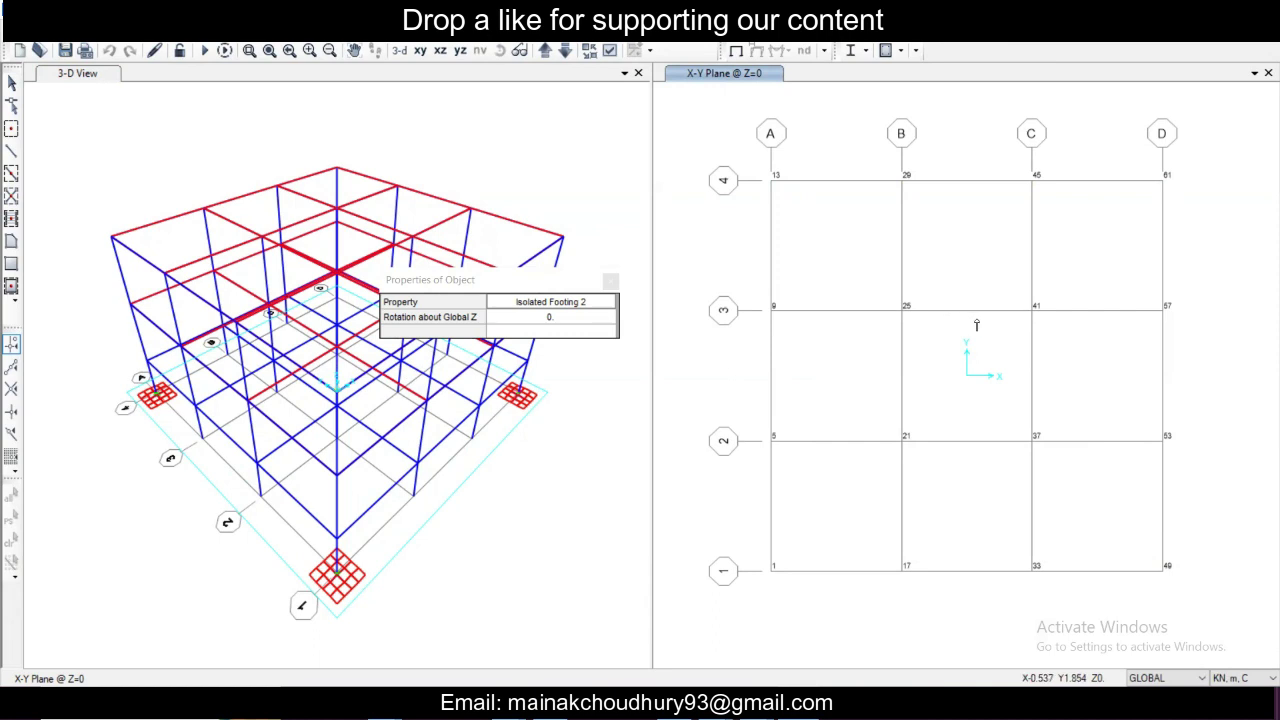
{"action": "left_click", "coordinate": [1160, 180]}
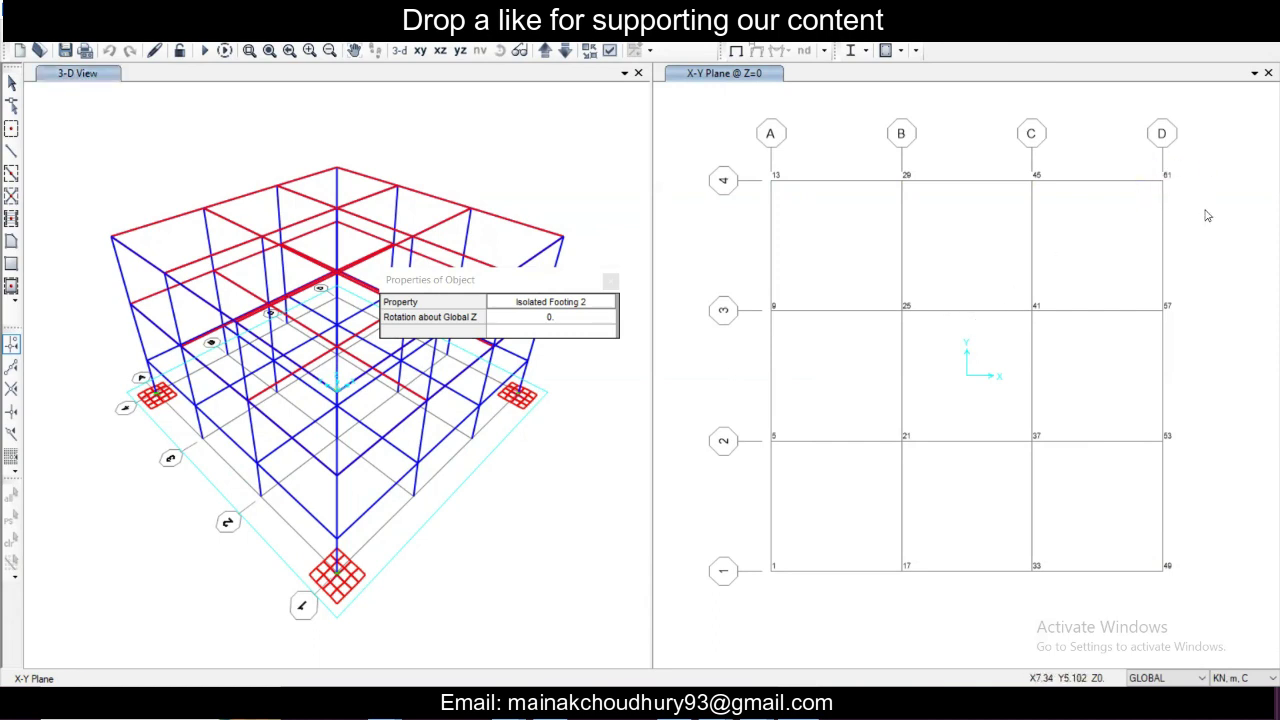
- Switch the footing property to Isolated Footing and draw it at joints 29, 45, 5, 21, 37, 53, 17 and 33
{"action": "left_click", "coordinate": [600, 306]}
{"action": "left_click", "coordinate": [600, 306]}
{"action": "left_click", "coordinate": [560, 320]}
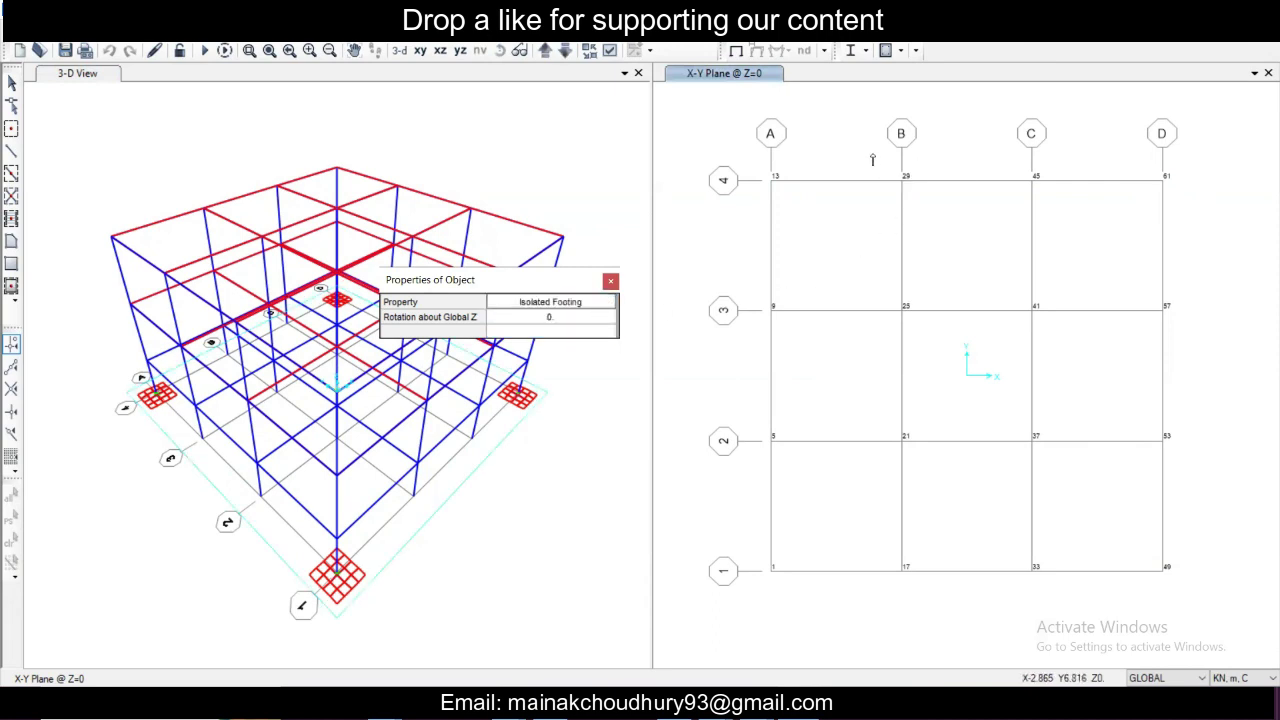
{"action": "left_click_drag", "start_coordinate": [872, 160], "coordinate": [1075, 224]}
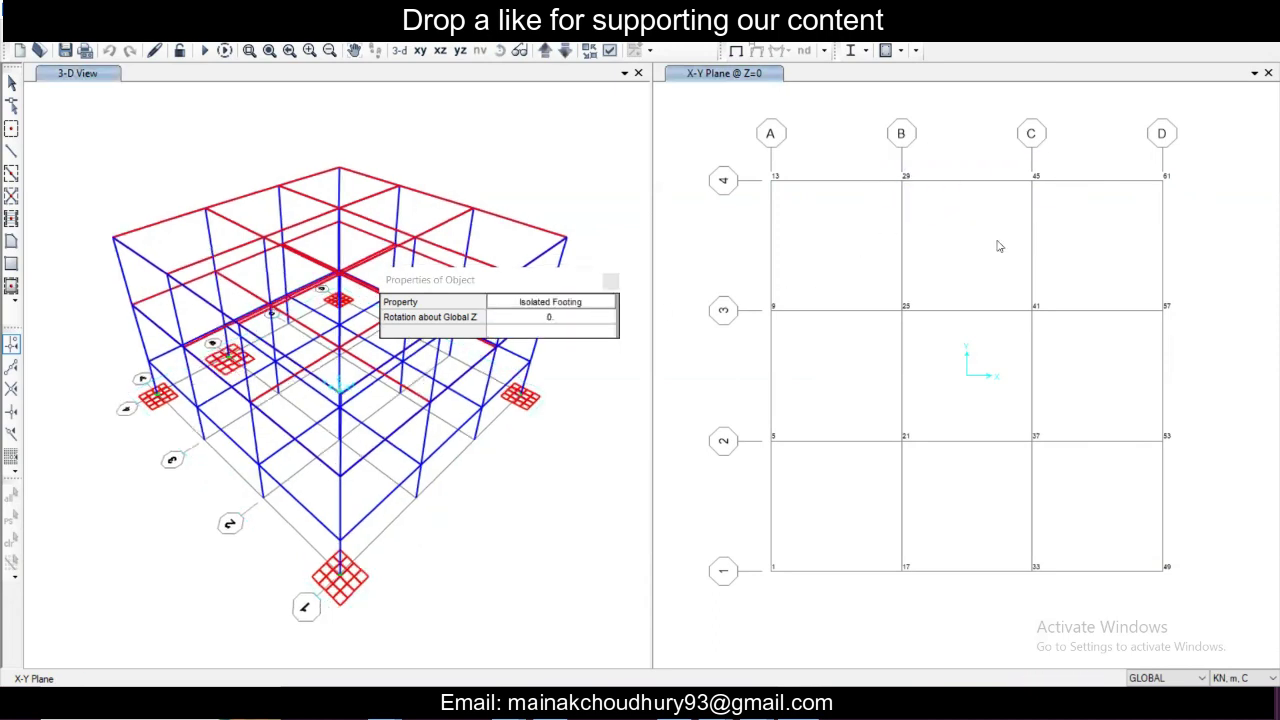
{"action": "left_click_drag", "start_coordinate": [738, 287], "coordinate": [873, 216]}
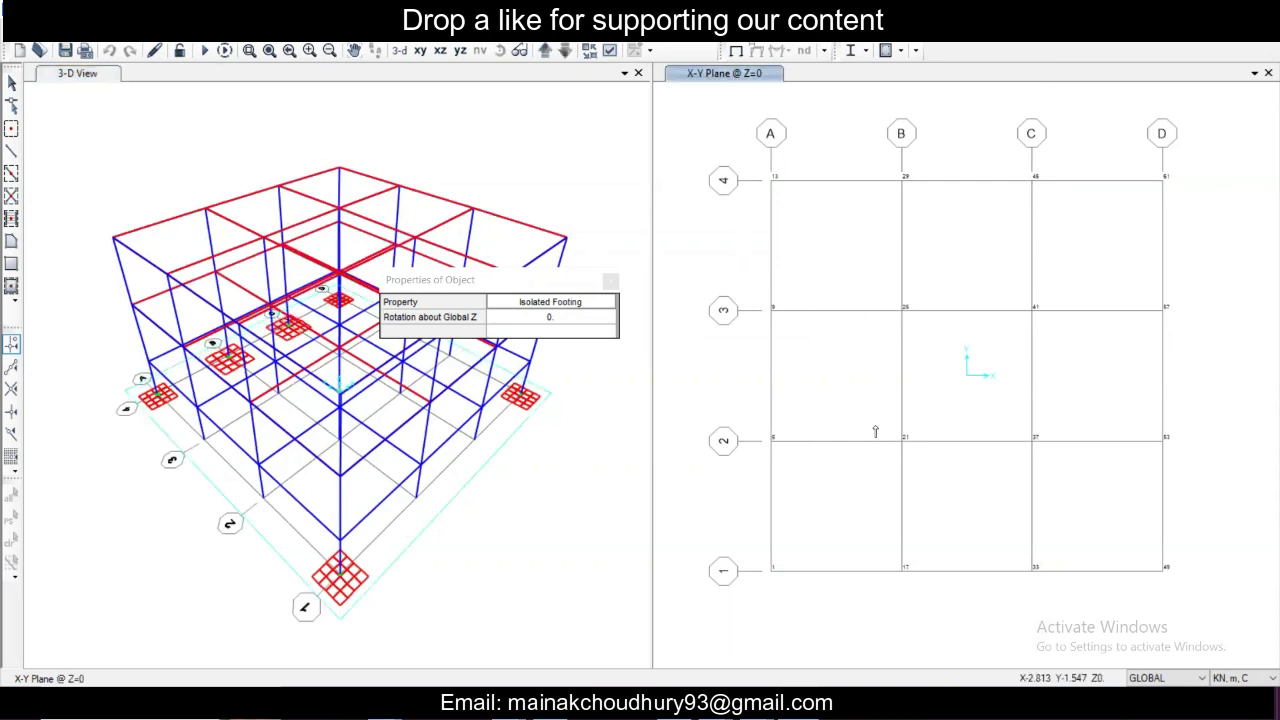
{"action": "left_click_drag", "start_coordinate": [748, 421], "coordinate": [1216, 464]}
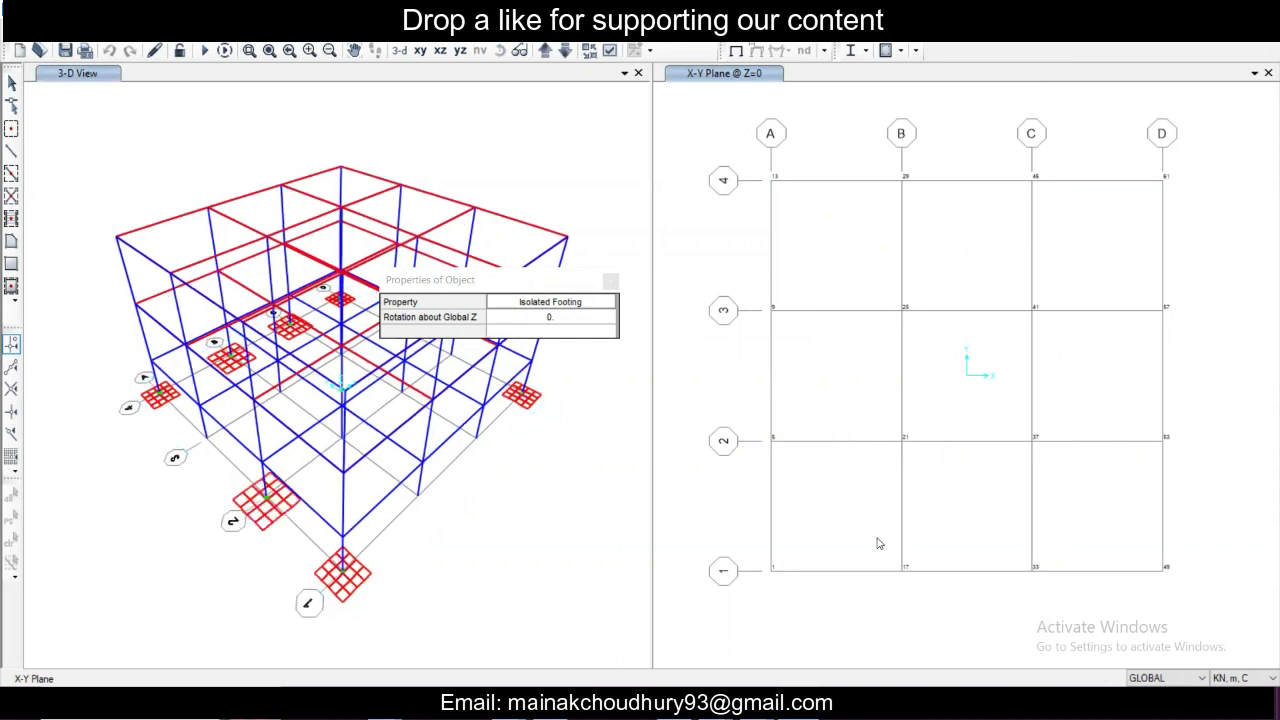
{"action": "left_click_drag", "start_coordinate": [877, 540], "coordinate": [1017, 580]}
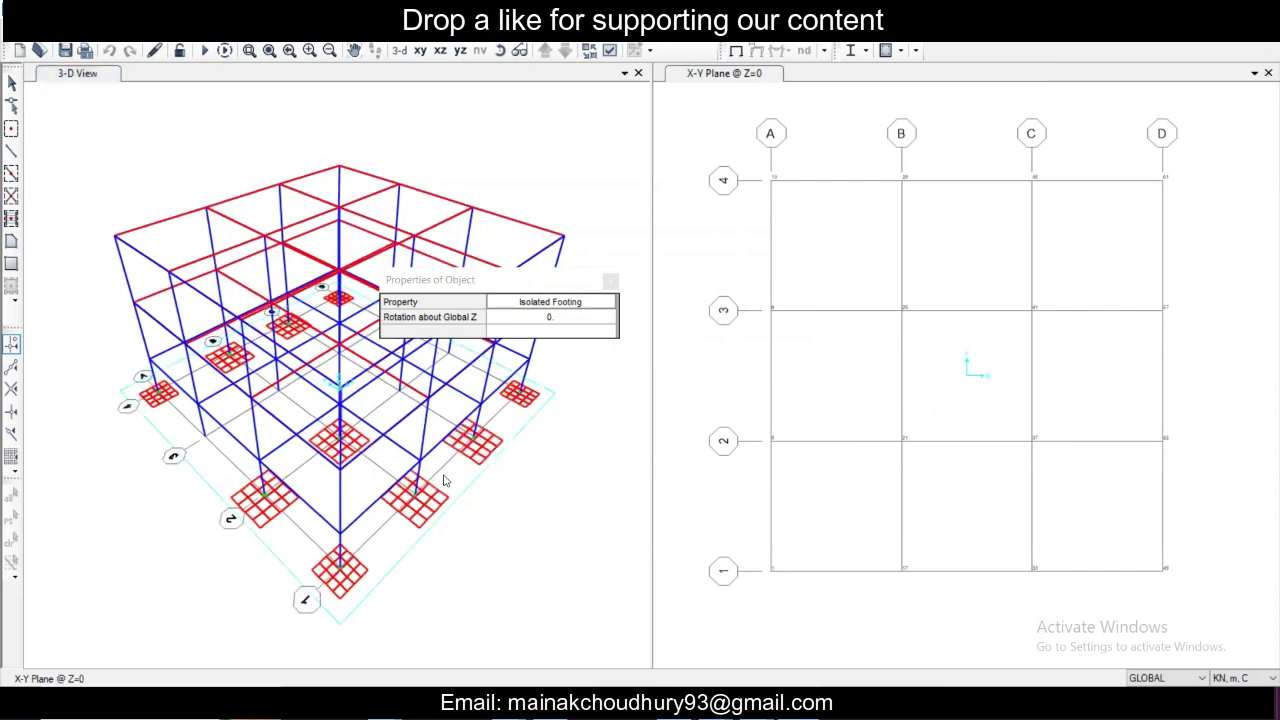
{"action": "left_click", "coordinate": [420, 490]}
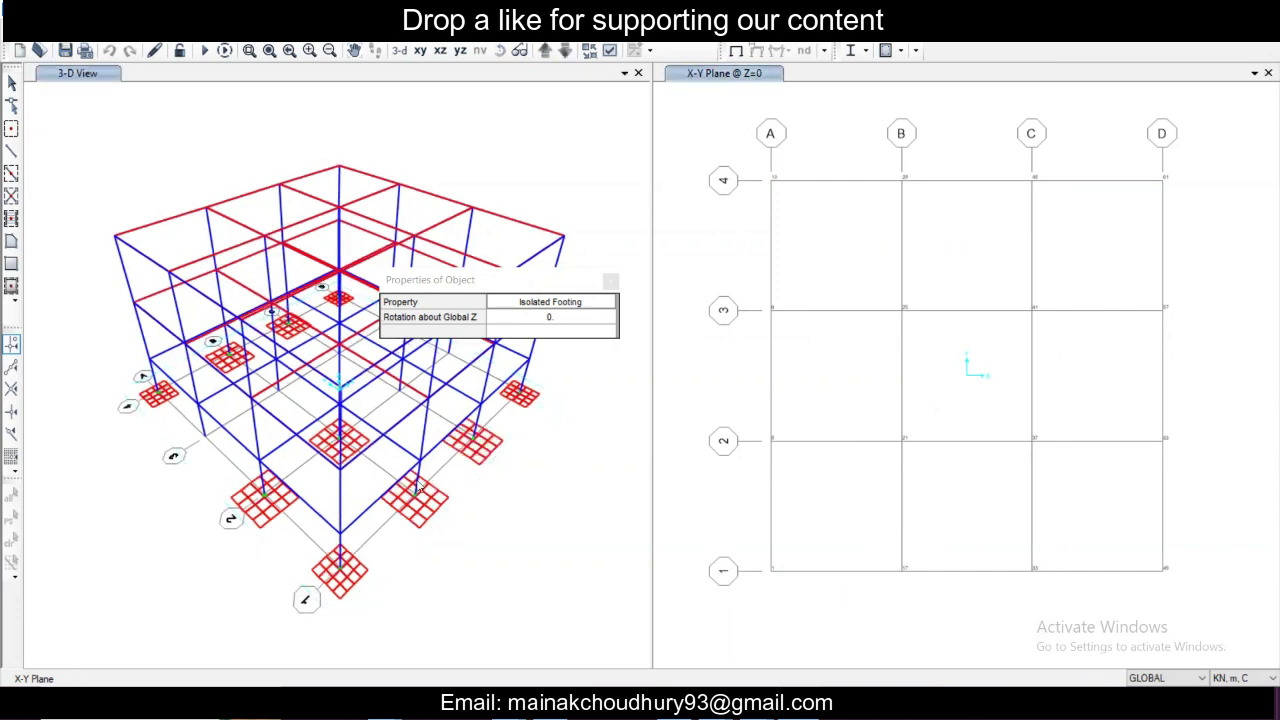
{"action": "left_click", "coordinate": [334, 437]}
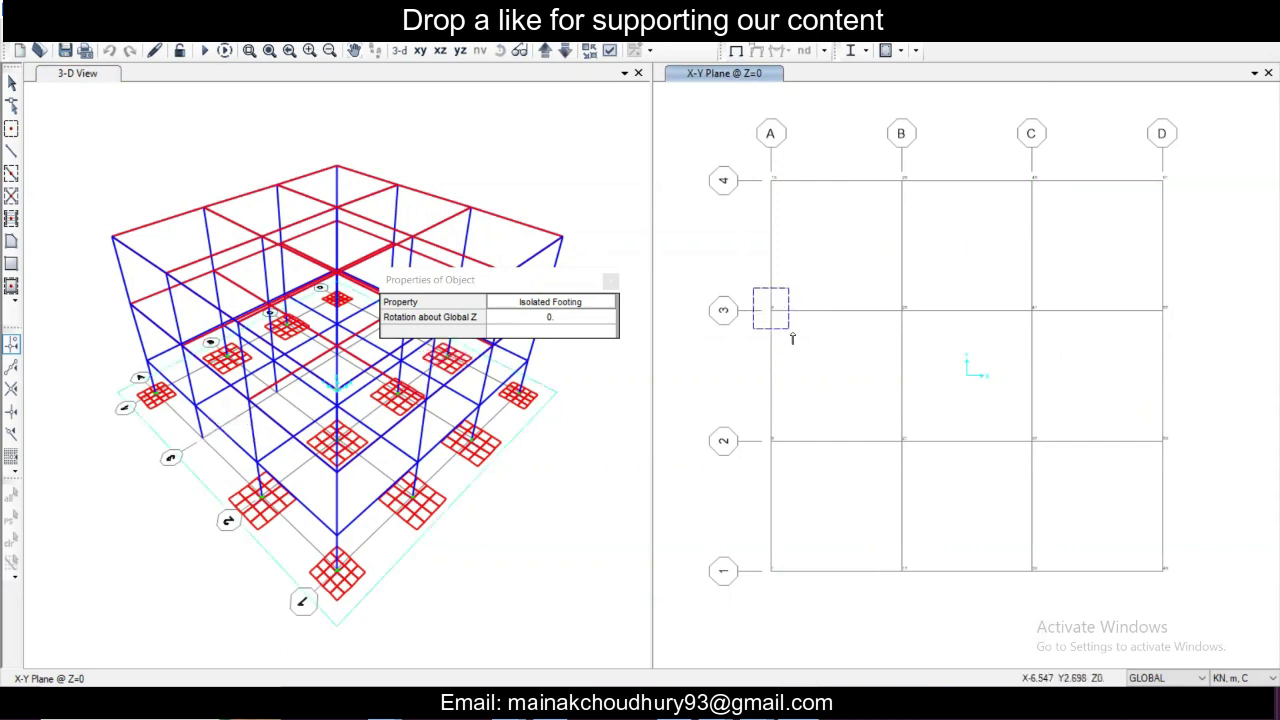
- Draw Isolated Footing at joints 9, 25, 41 and 57 along grid line 3 and close the object properties
{"action": "left_click", "coordinate": [772, 312]}
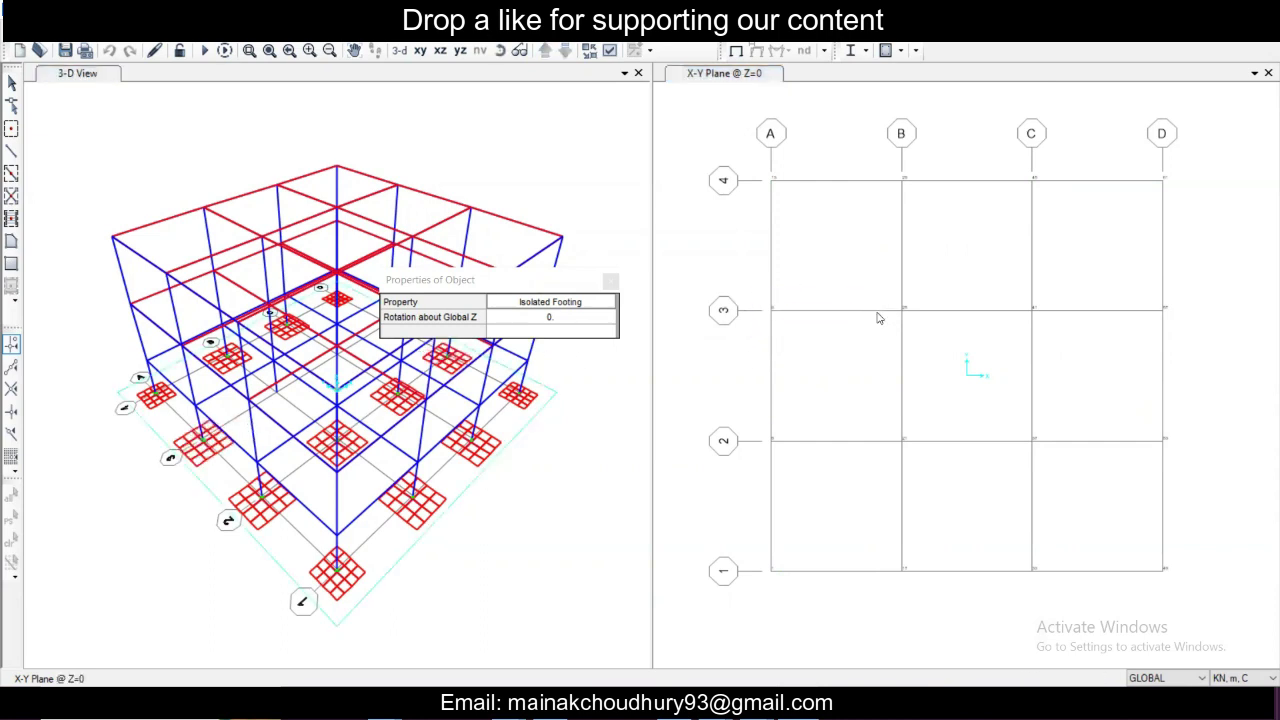
{"action": "left_click_drag", "start_coordinate": [876, 285], "coordinate": [962, 338]}
{"action": "left_click_drag", "start_coordinate": [1015, 289], "coordinate": [1052, 345]}
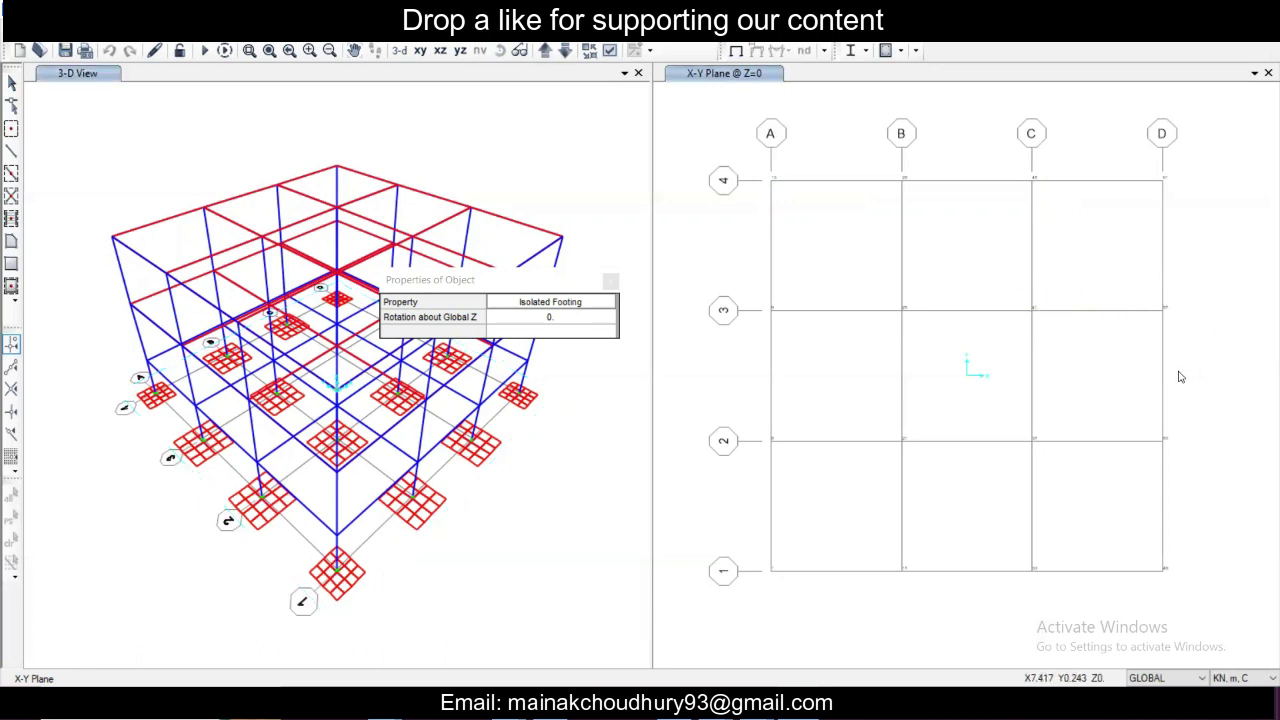
{"action": "left_click", "coordinate": [547, 316]}
{"action": "type", "text": "0"}
{"action": "key", "text": "Return"}
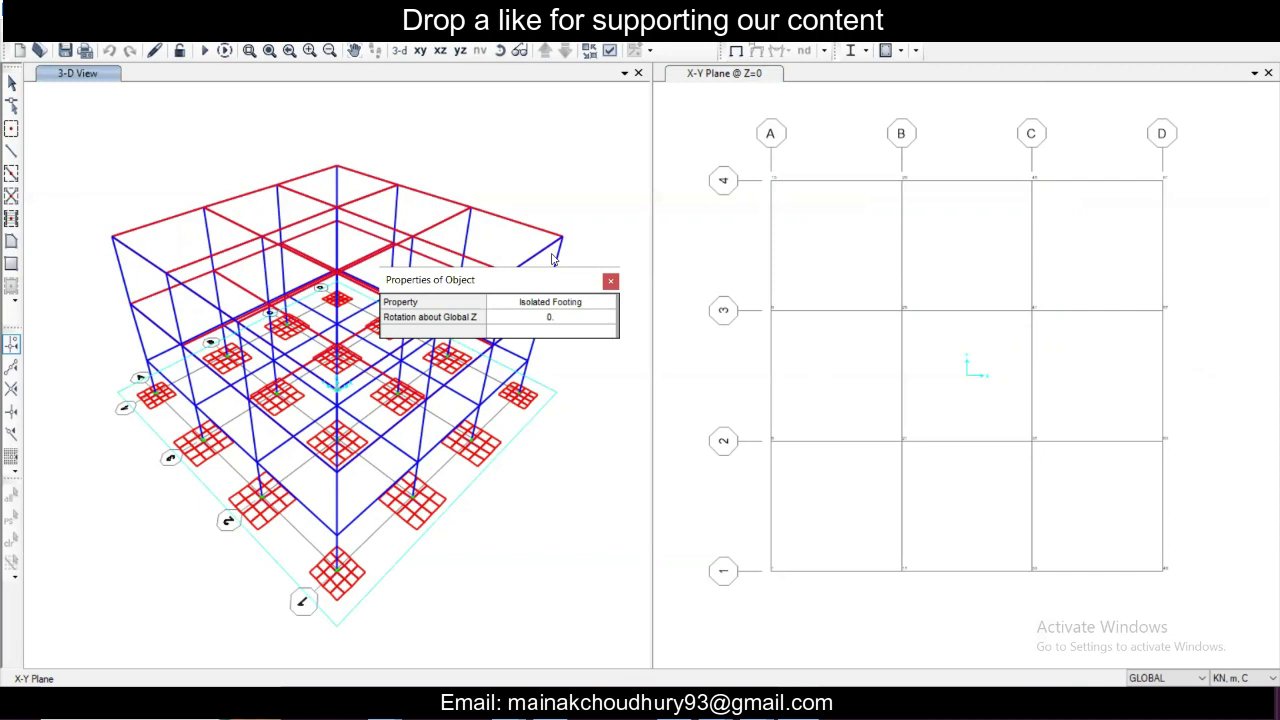
{"action": "left_click_drag", "start_coordinate": [552, 282], "coordinate": [594, 216]}
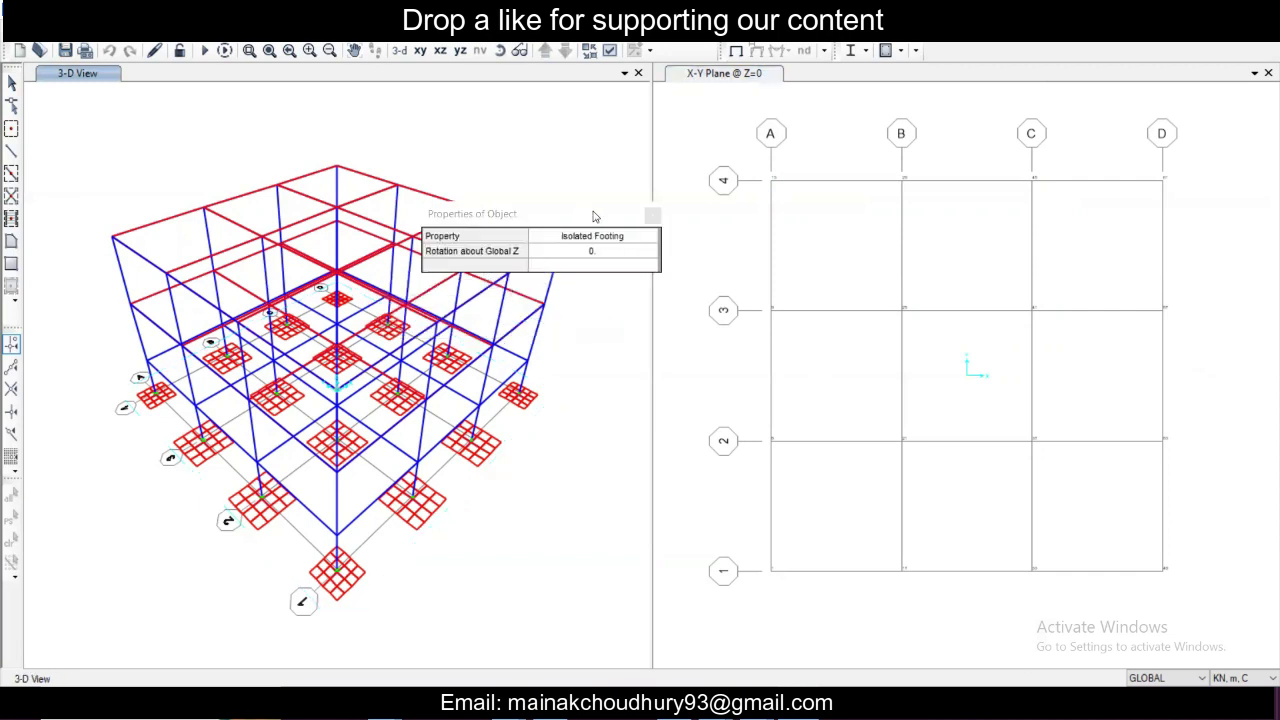
{"action": "left_click", "coordinate": [653, 215]}
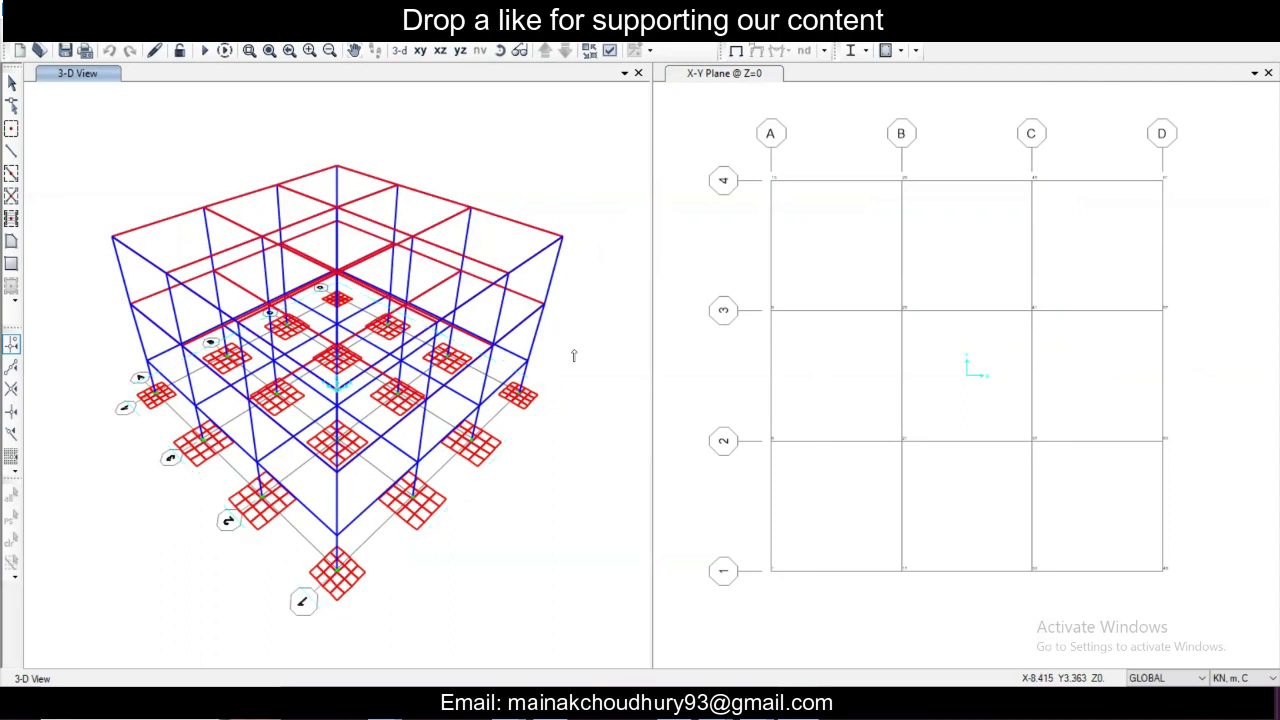
{"action": "left_click", "coordinate": [955, 433]}
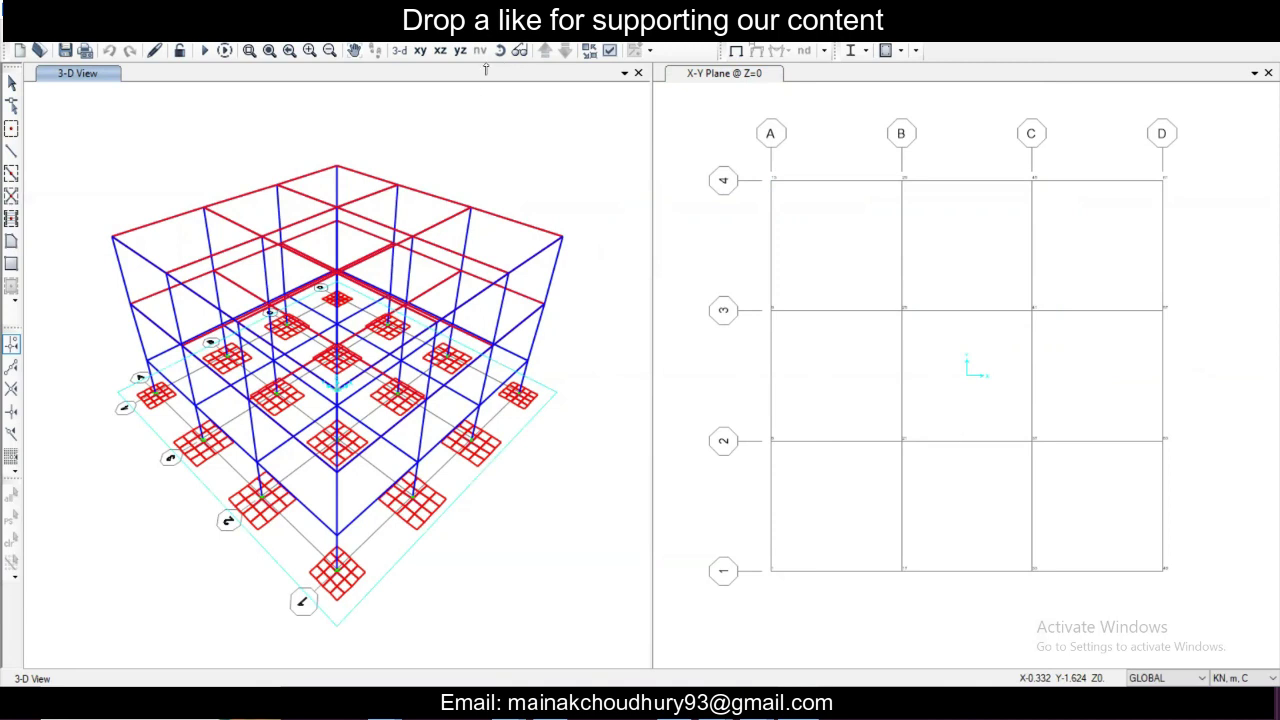
- Run the analysis for all load cases
{"action": "left_click", "coordinate": [296, 30]}
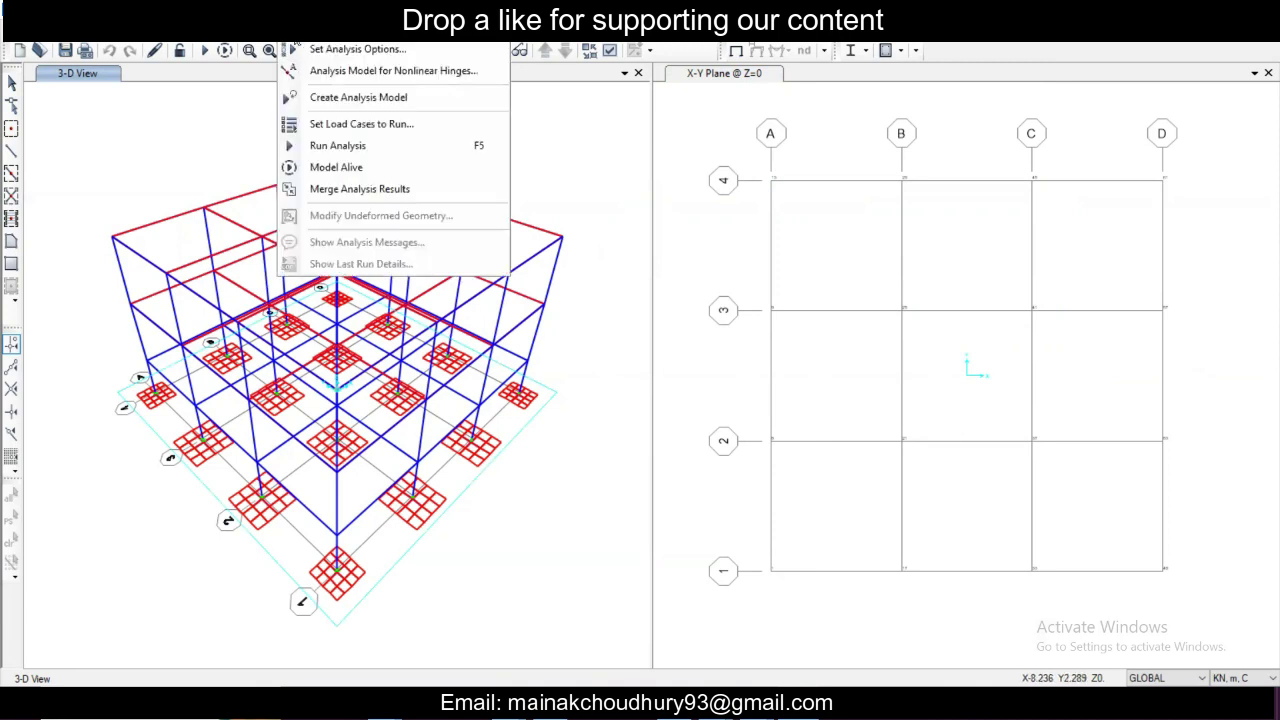
{"action": "left_click", "coordinate": [374, 150]}
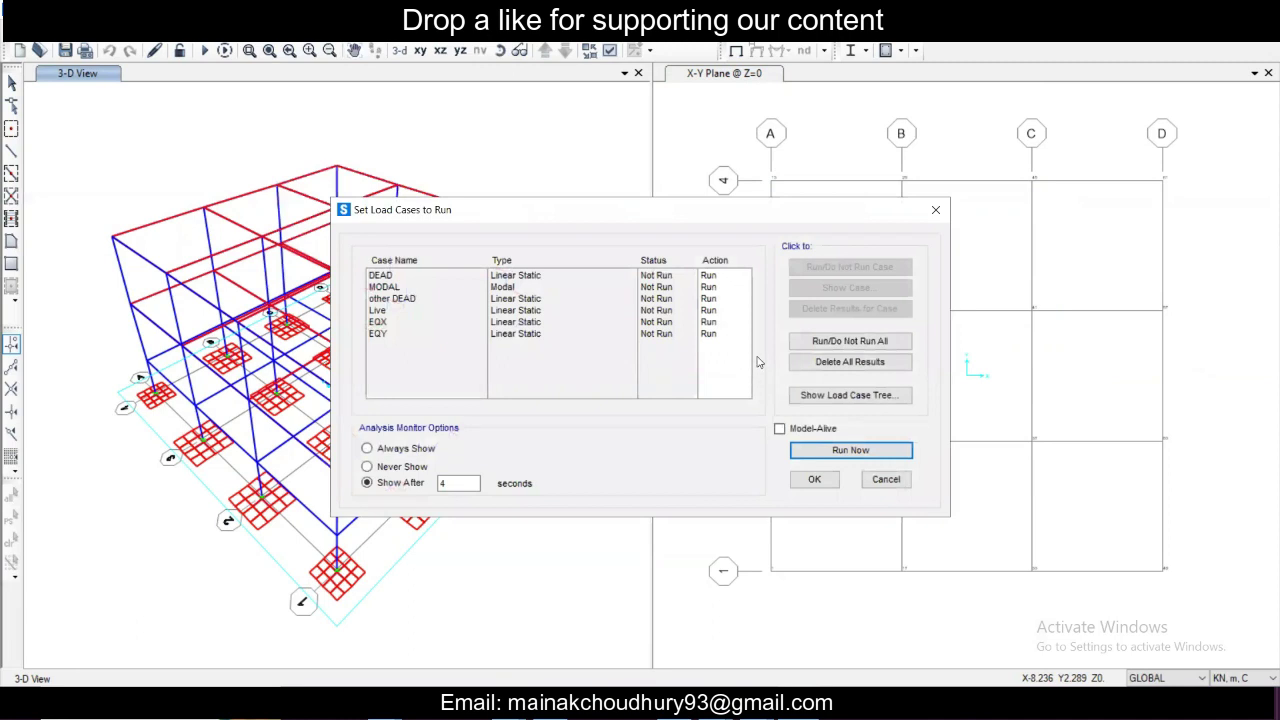
{"action": "left_click", "coordinate": [849, 450]}
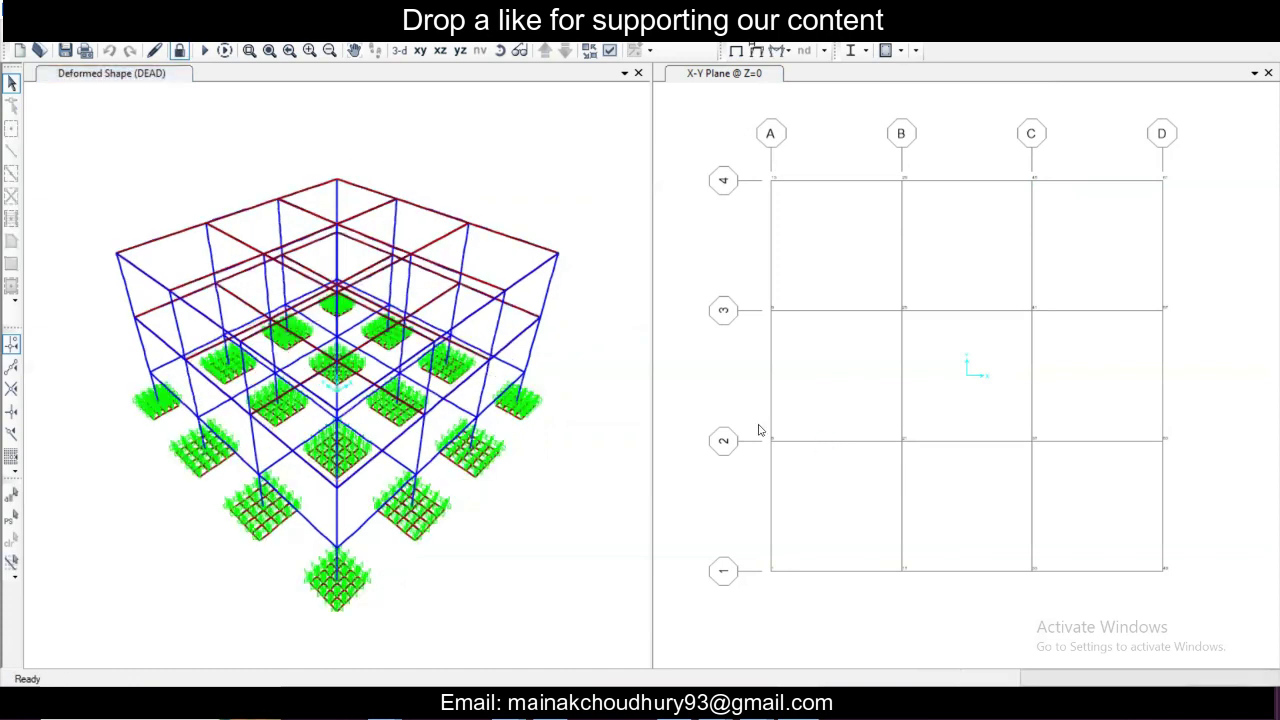
{"action": "key", "text": "F5"}
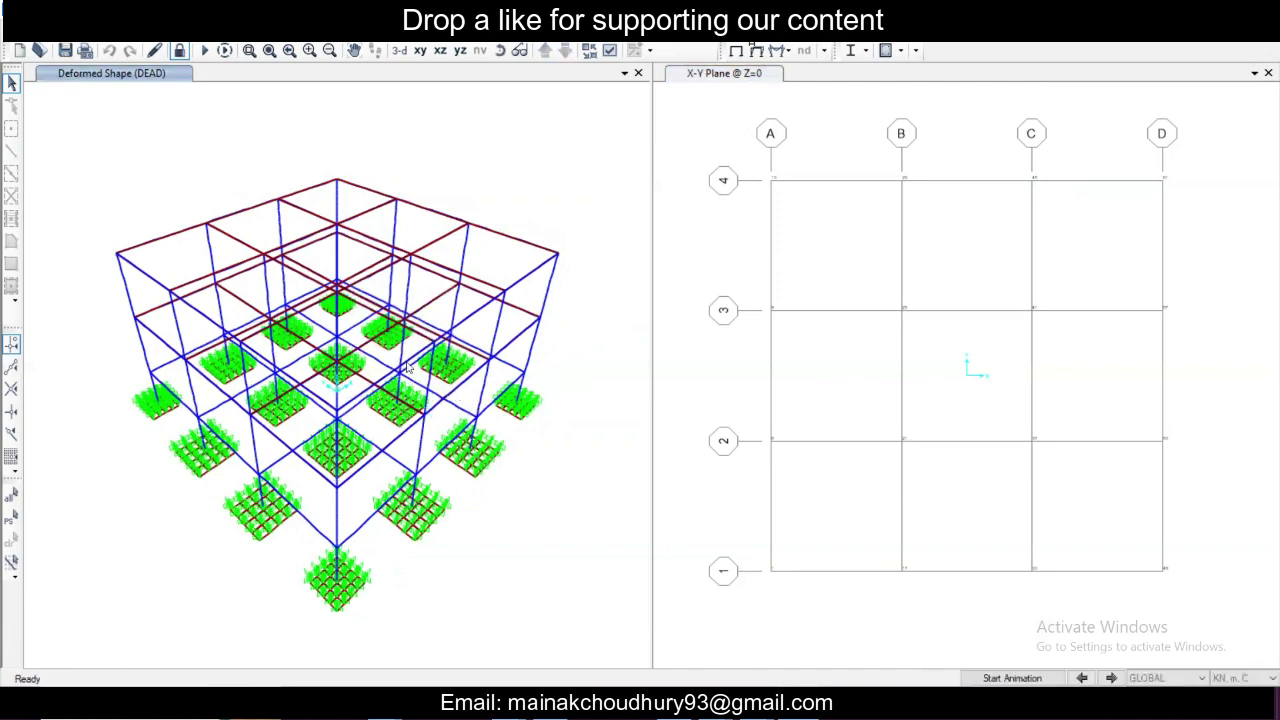
- Apply the general display options to the DEAD deformed shape view with Standard view type, object colours and Show Analysis Model off
{"action": "left_click", "coordinate": [148, 80]}
{"action": "left_click", "coordinate": [85, 30]}
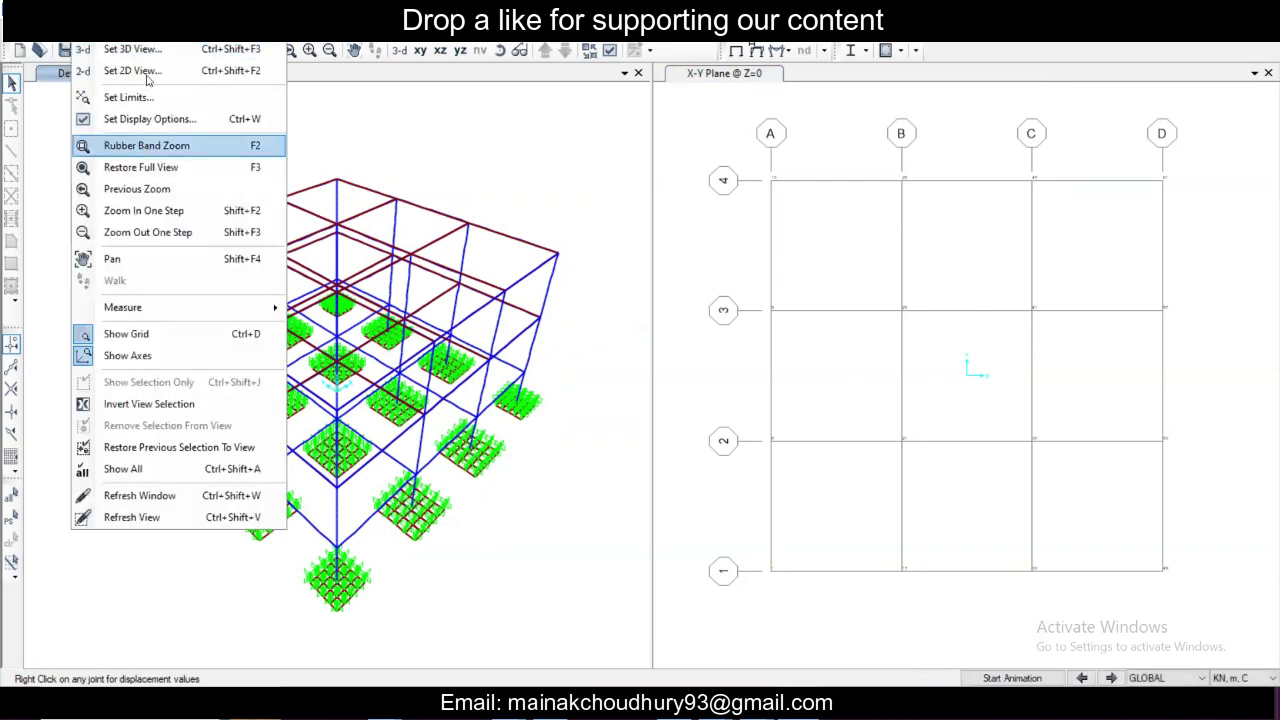
{"action": "left_click", "coordinate": [150, 119]}
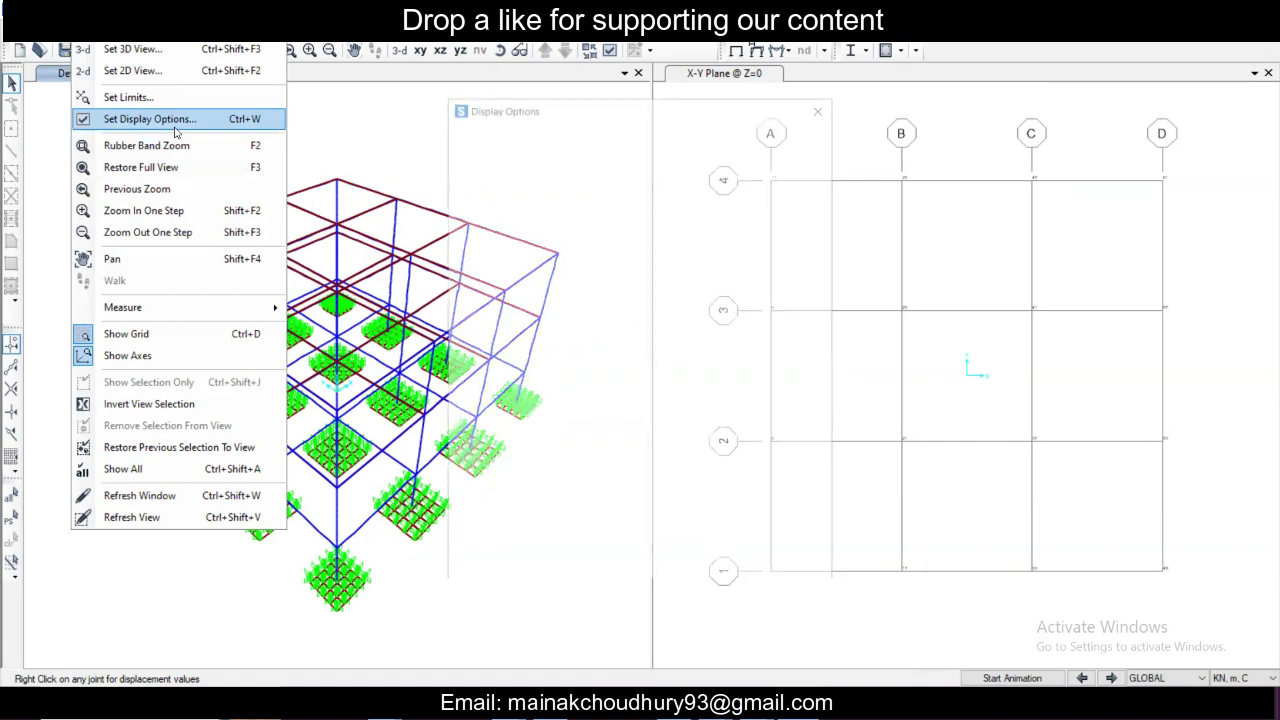
{"action": "left_click", "coordinate": [566, 132]}
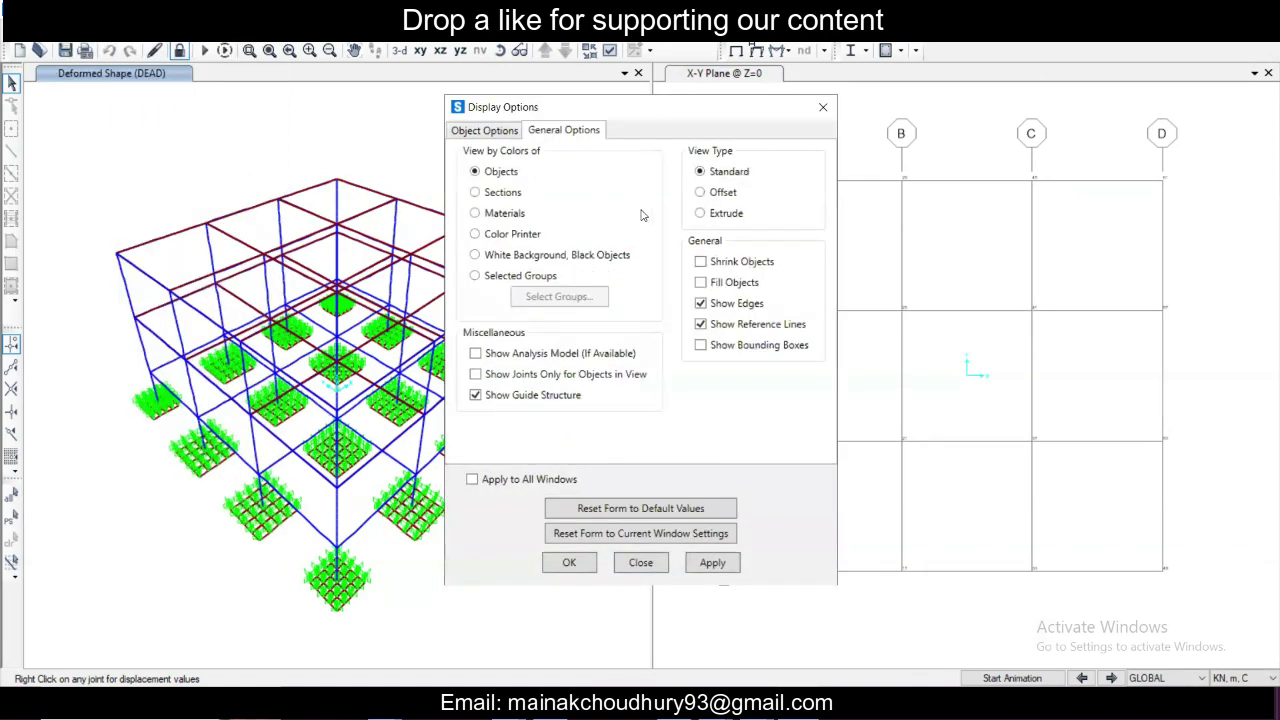
{"action": "left_click", "coordinate": [714, 564]}
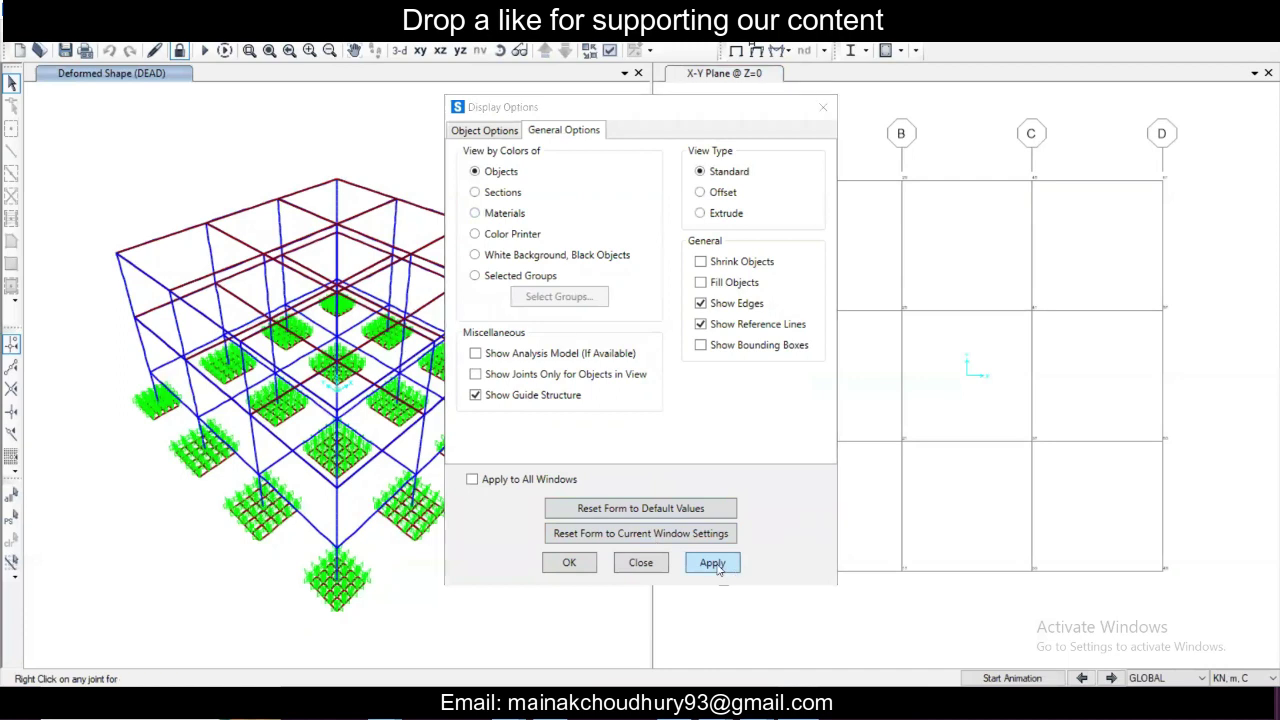
{"action": "left_click", "coordinate": [823, 107]}
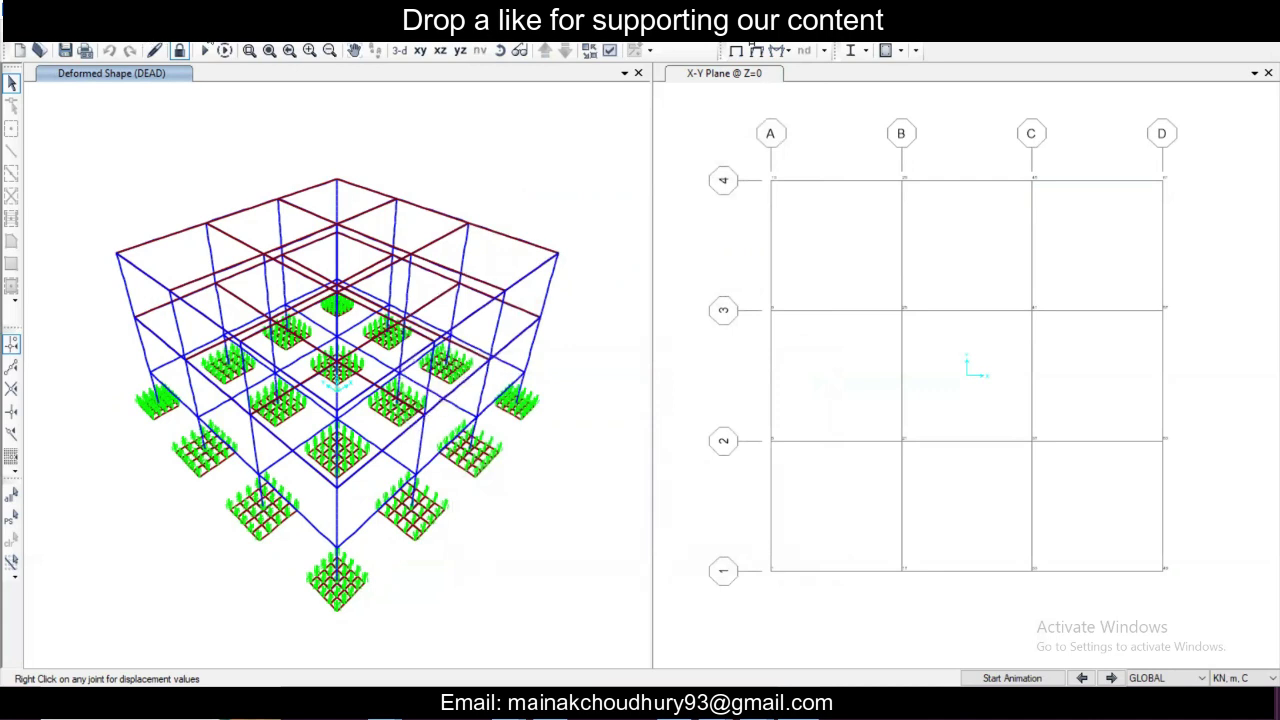
- Select all footing areas by their area sections T0.35 and T0.45
{"action": "left_click", "coordinate": [238, 30]}
{"action": "mouse_move", "coordinate": [241, 48]}
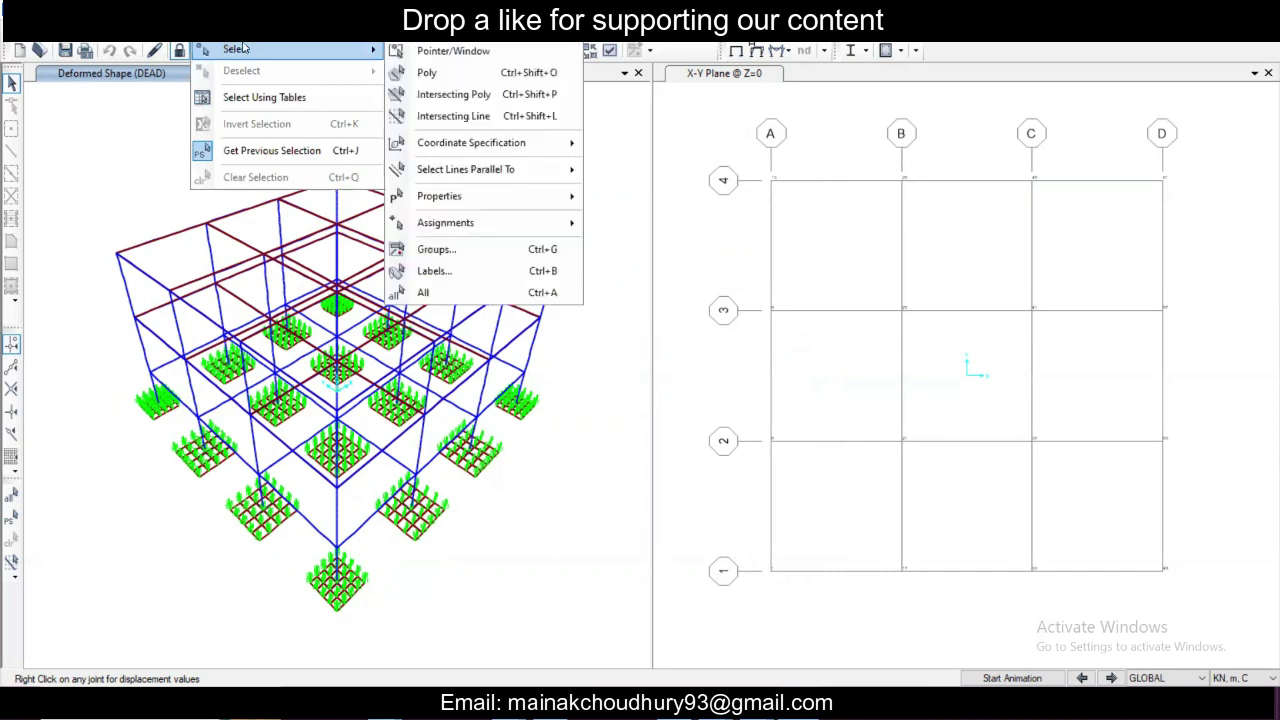
{"action": "mouse_move", "coordinate": [494, 195]}
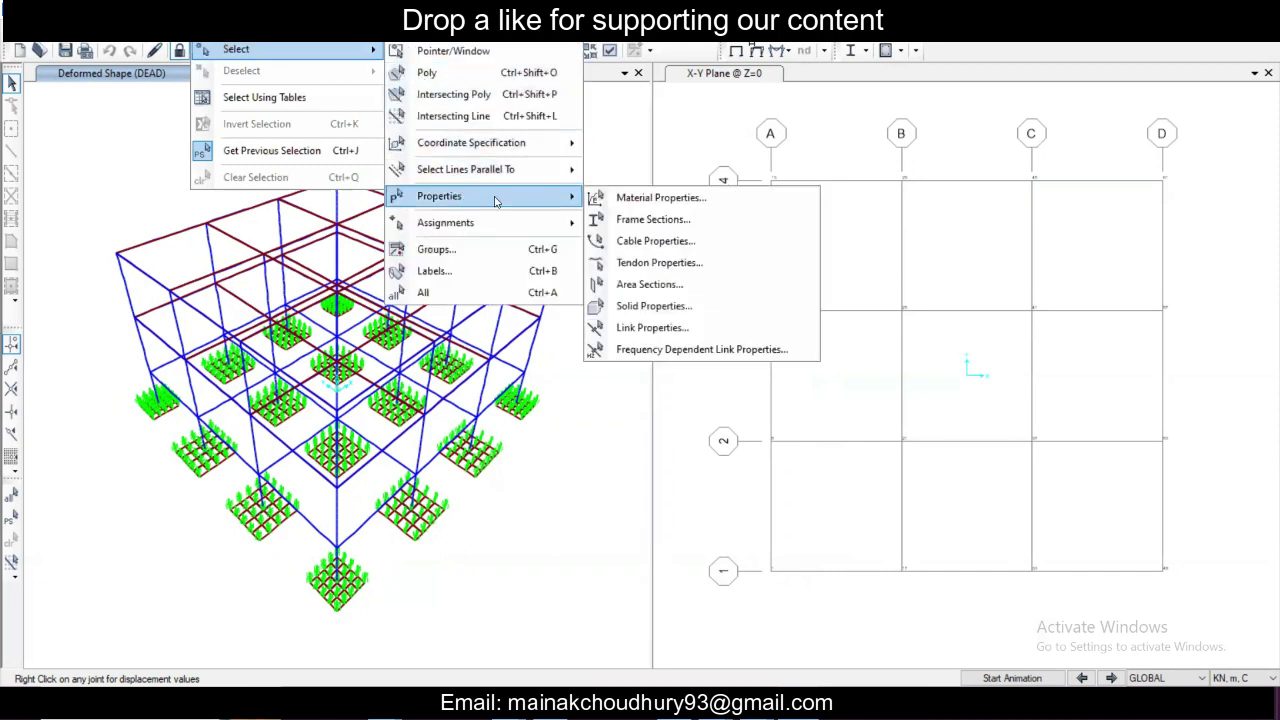
{"action": "left_click", "coordinate": [648, 284]}
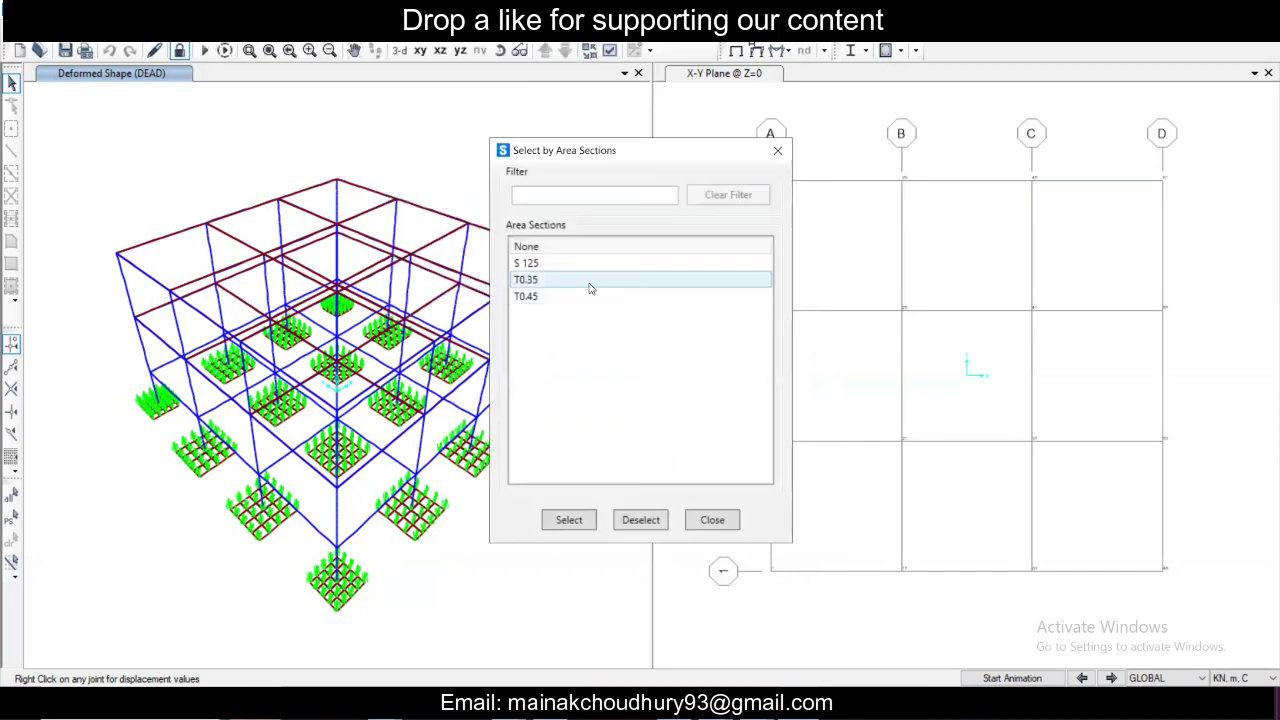
{"action": "left_click", "coordinate": [588, 282]}
{"action": "left_click", "coordinate": [584, 297], "text": "shift"}
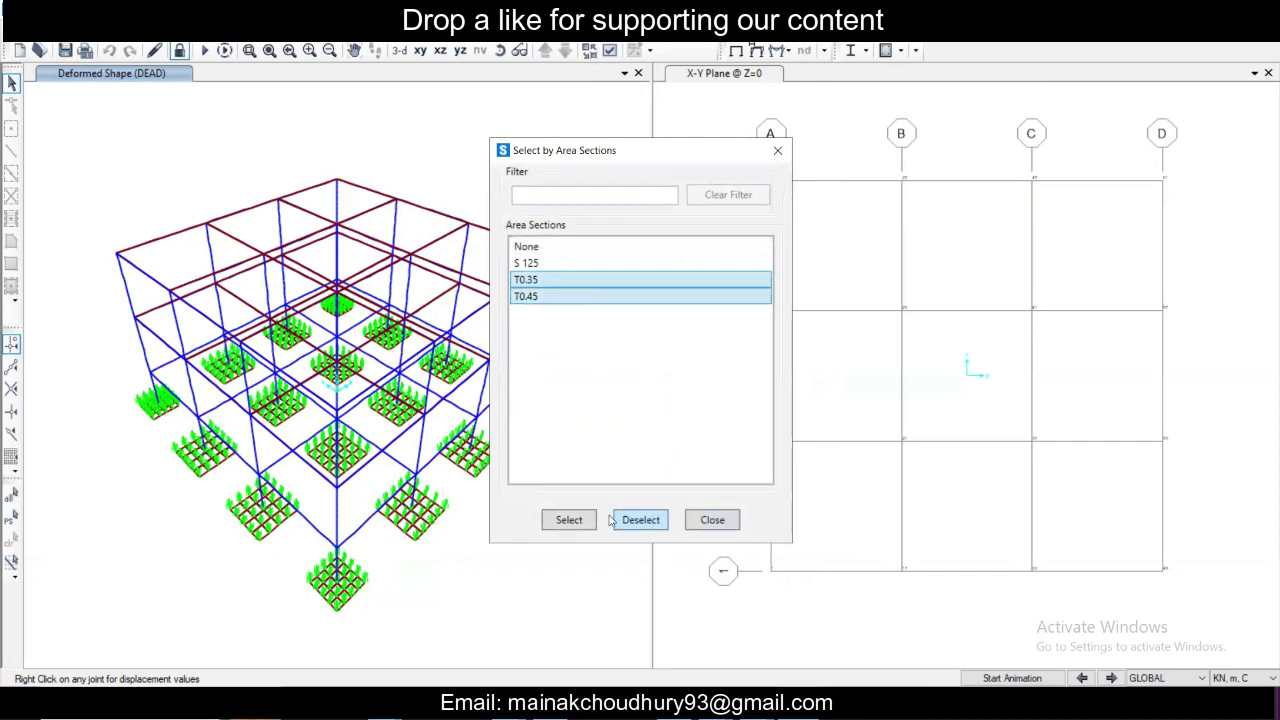
{"action": "left_click", "coordinate": [572, 520]}
{"action": "left_click", "coordinate": [713, 520]}
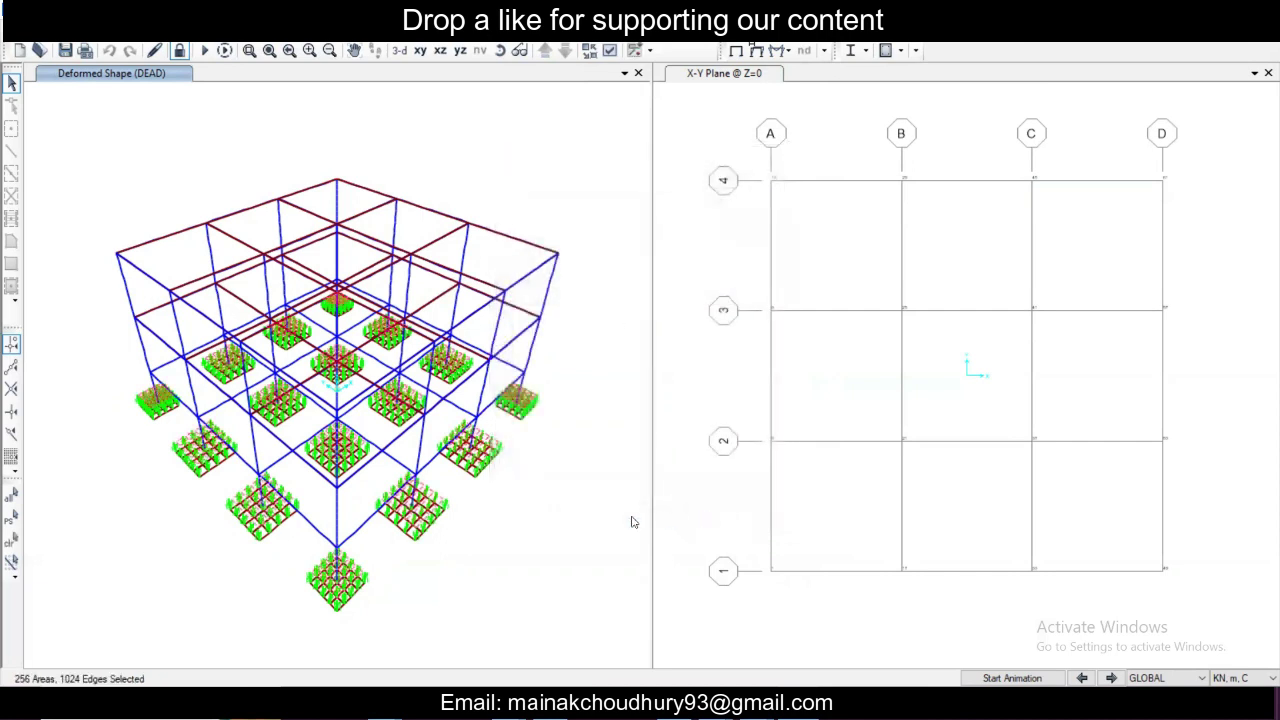
- Show only the selected footing areas and display their deformed shape for load combination UF 1
{"action": "right_click", "coordinate": [590, 530]}
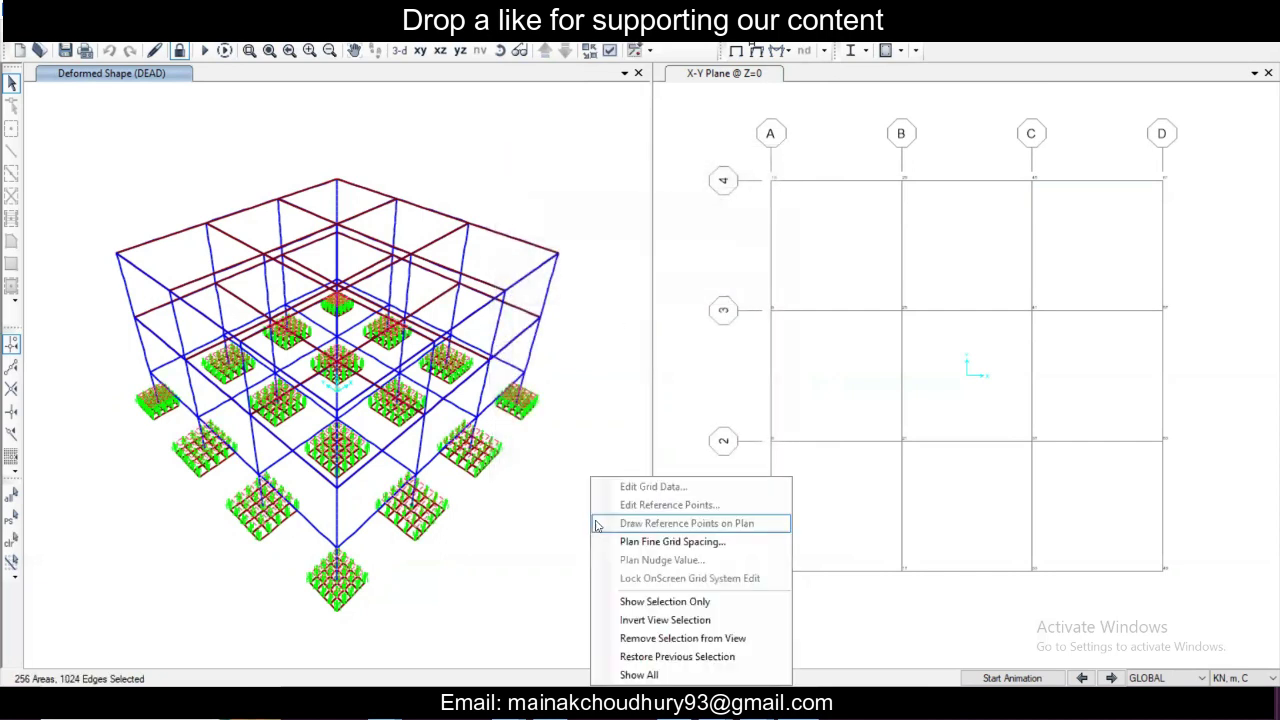
{"action": "left_click", "coordinate": [659, 602]}
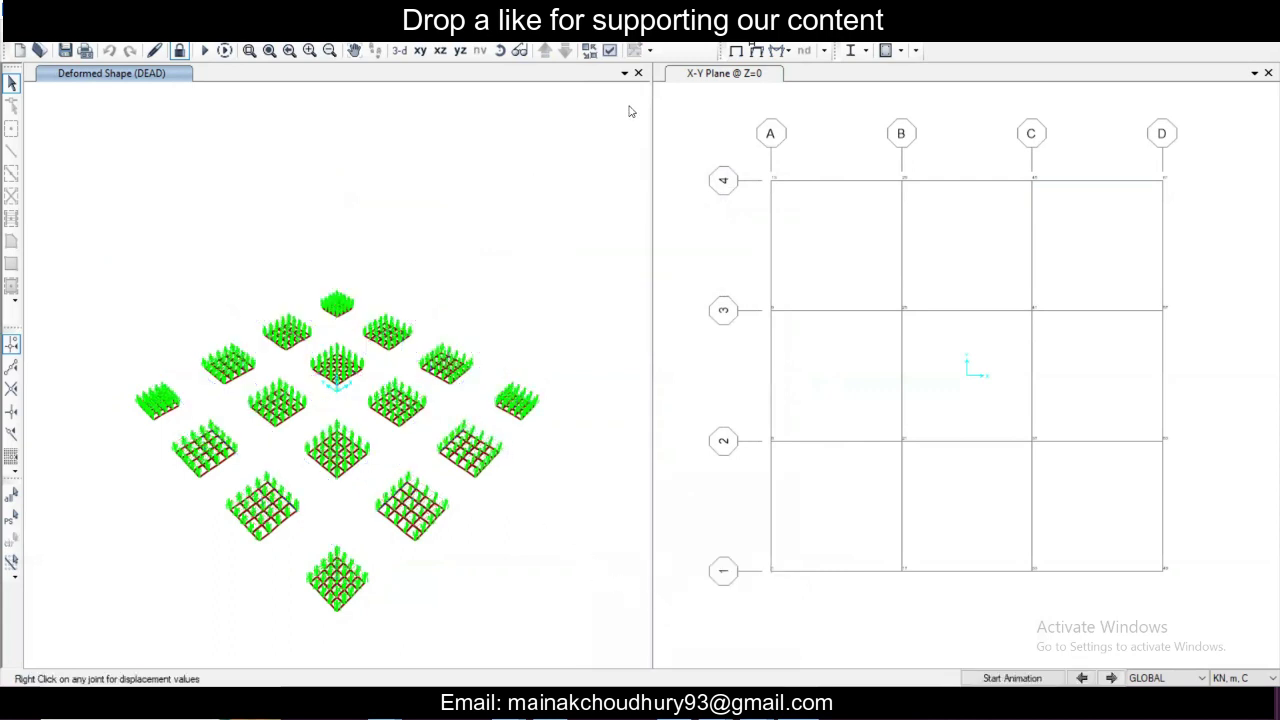
{"action": "left_click", "coordinate": [757, 51]}
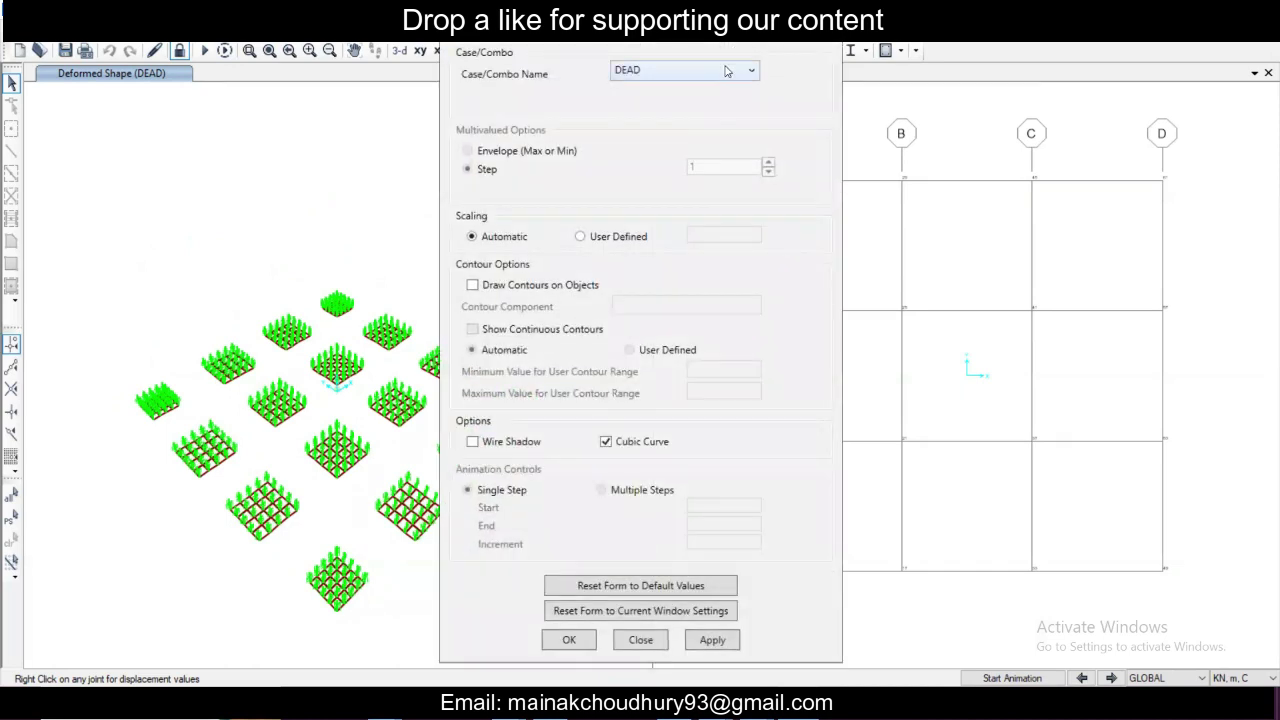
{"action": "left_click_drag", "start_coordinate": [660, 30], "coordinate": [772, 13]}
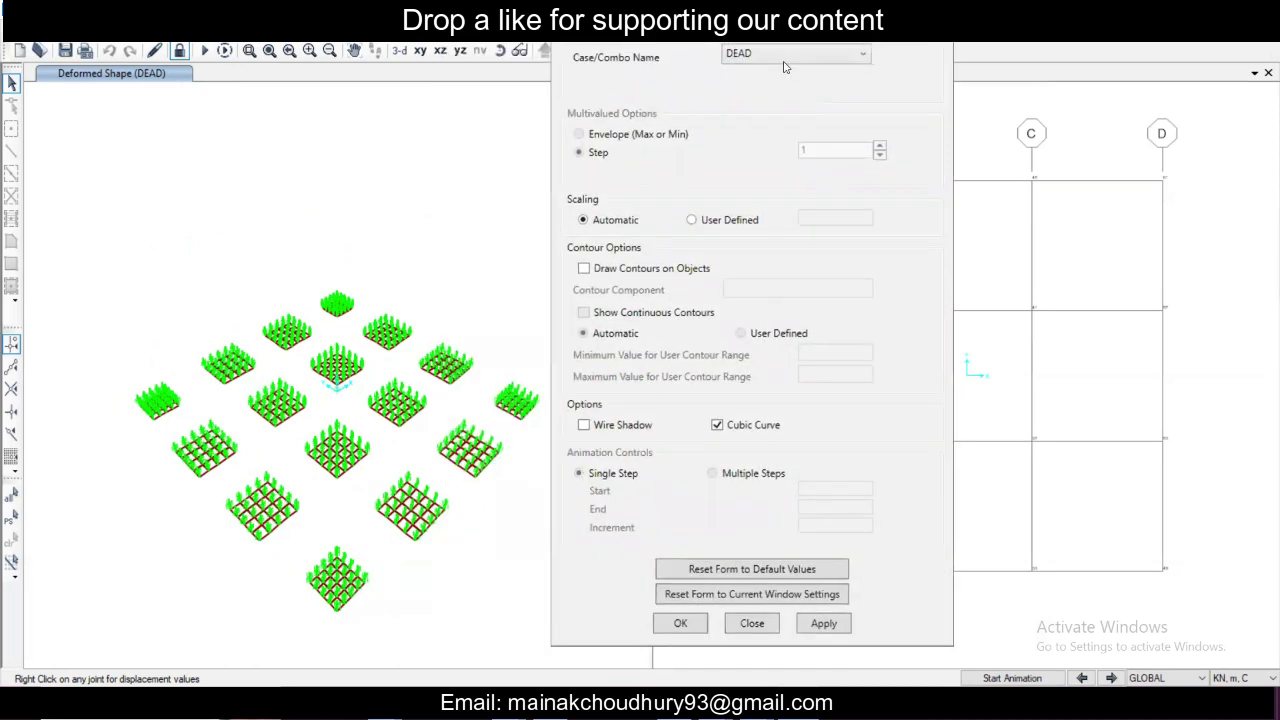
{"action": "left_click", "coordinate": [771, 55]}
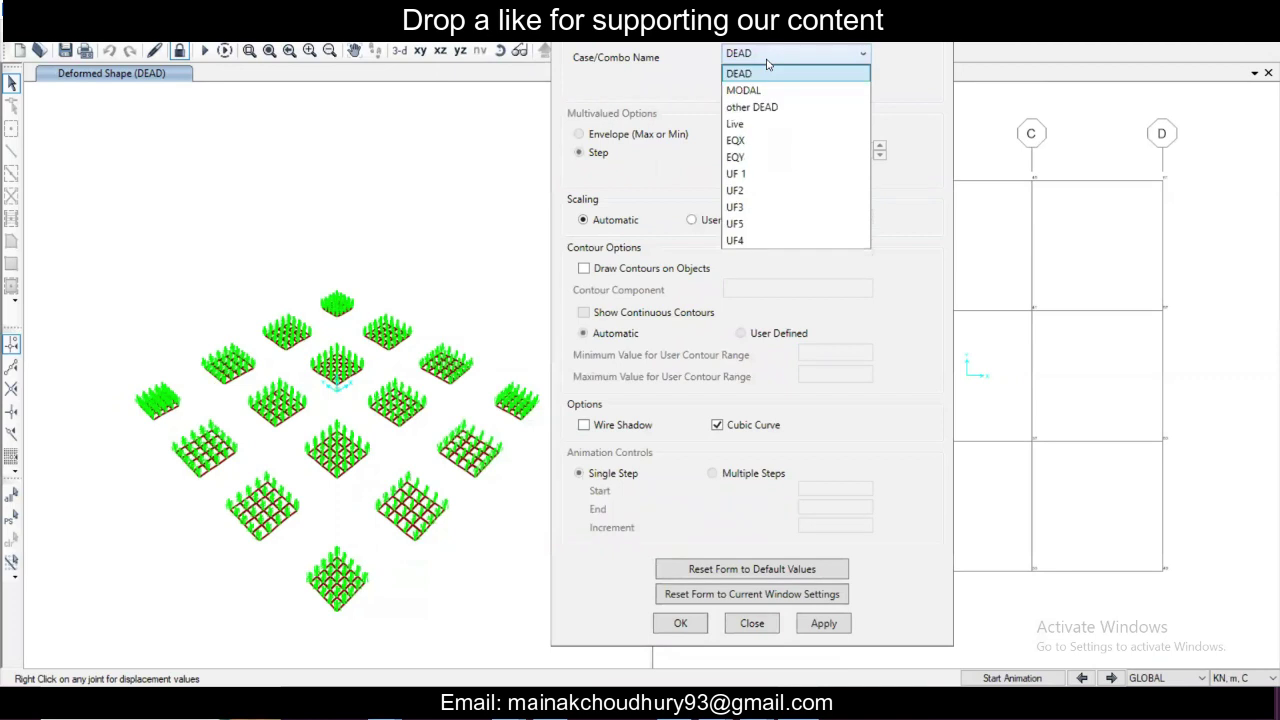
{"action": "left_click", "coordinate": [771, 174]}
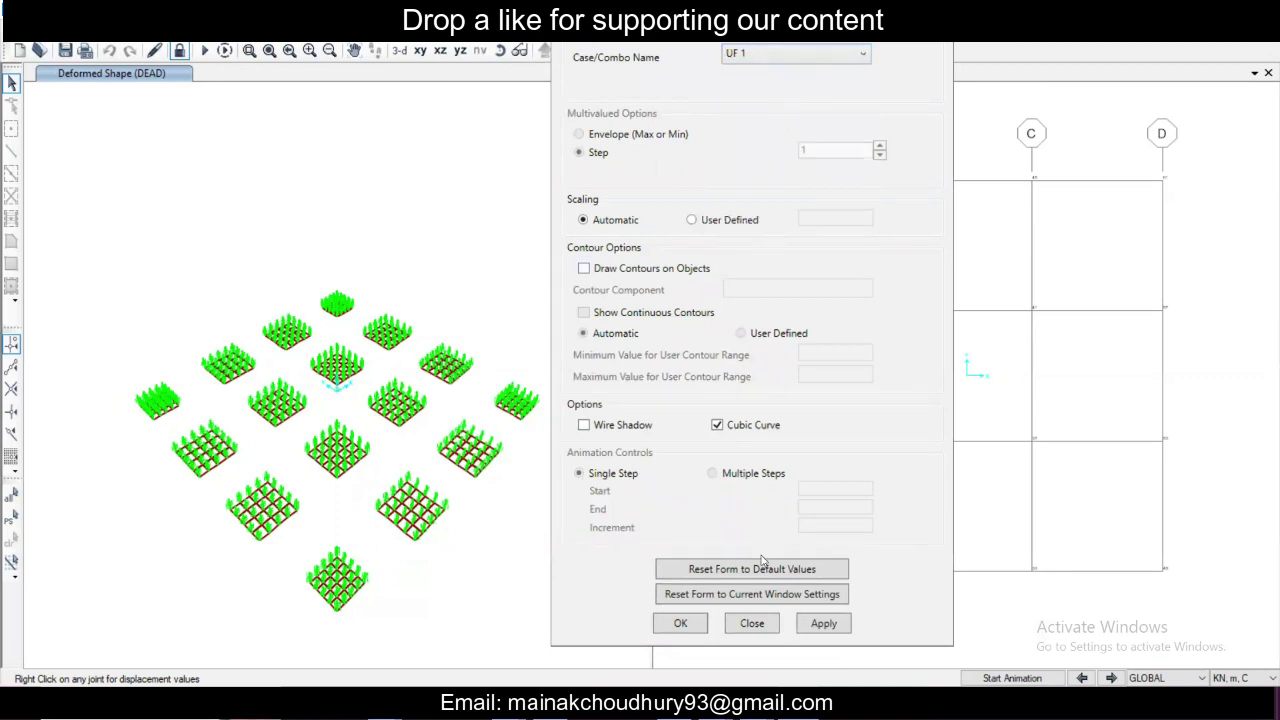
{"action": "left_click", "coordinate": [823, 622]}
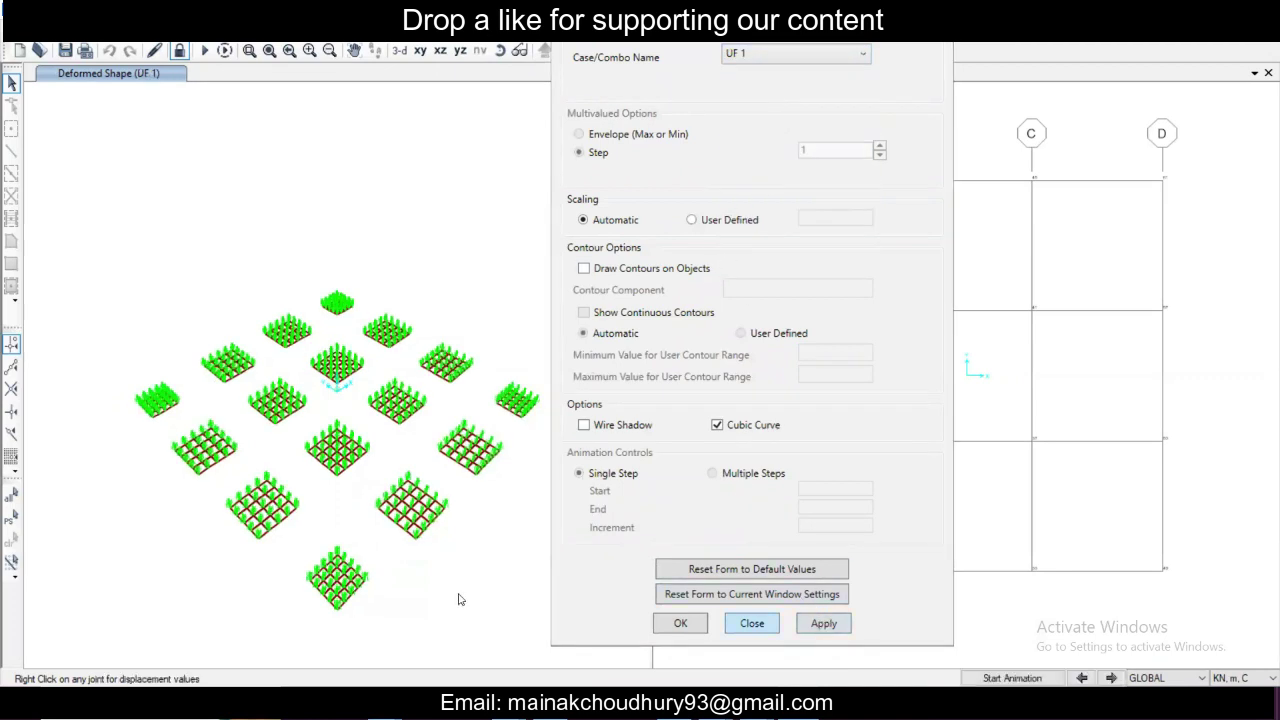
{"action": "scroll", "coordinate": [312, 568], "scroll_direction": "up", "scroll_amount": 3}
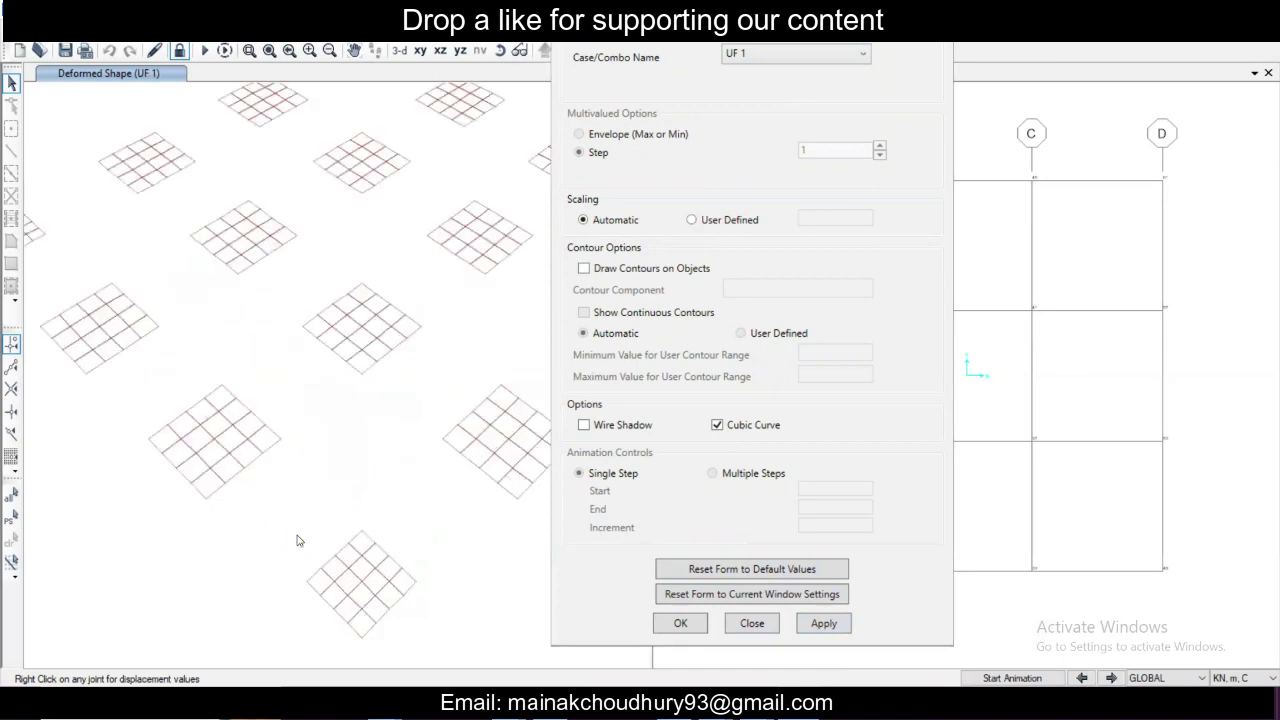
{"action": "scroll", "coordinate": [209, 469], "scroll_direction": "up", "scroll_amount": 3}
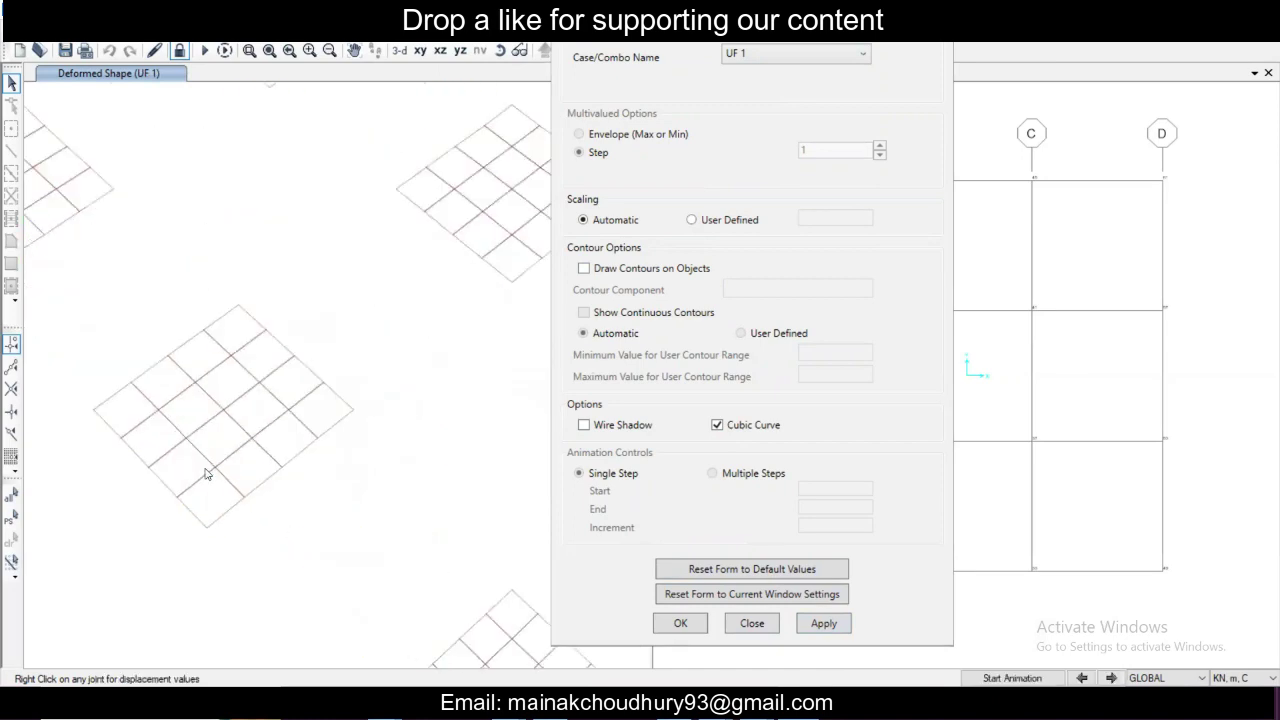
{"action": "scroll", "coordinate": [209, 474], "scroll_direction": "down", "scroll_amount": 5}
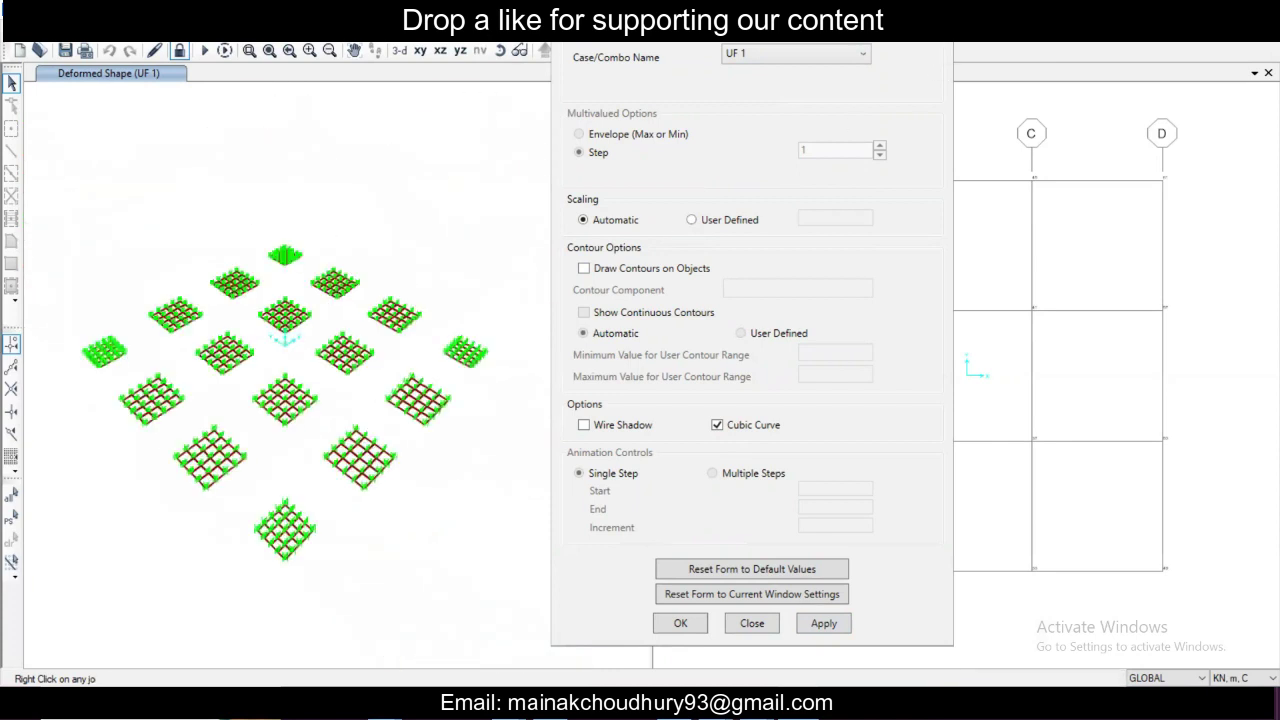
{"action": "left_click", "coordinate": [680, 623]}
- Display the footing joint reactions for UF 1 in tabulated form and inspect the values up close
{"action": "left_click", "coordinate": [790, 51]}
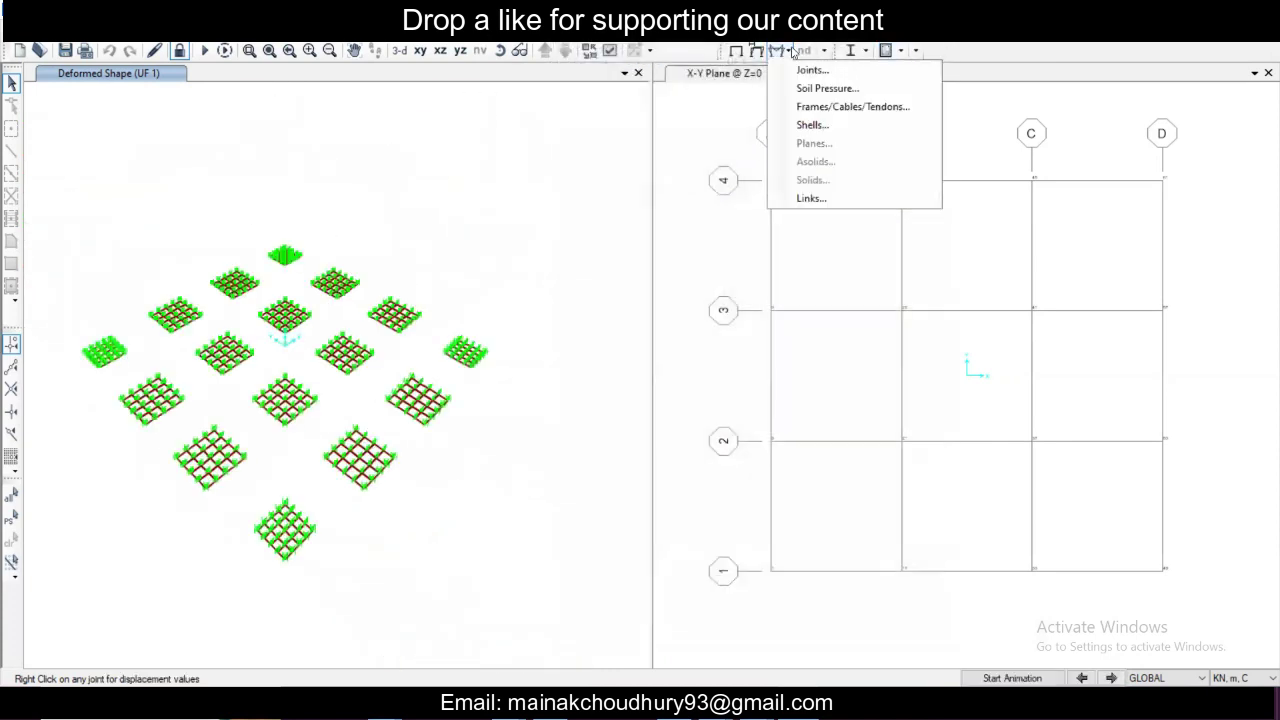
{"action": "left_click", "coordinate": [812, 70]}
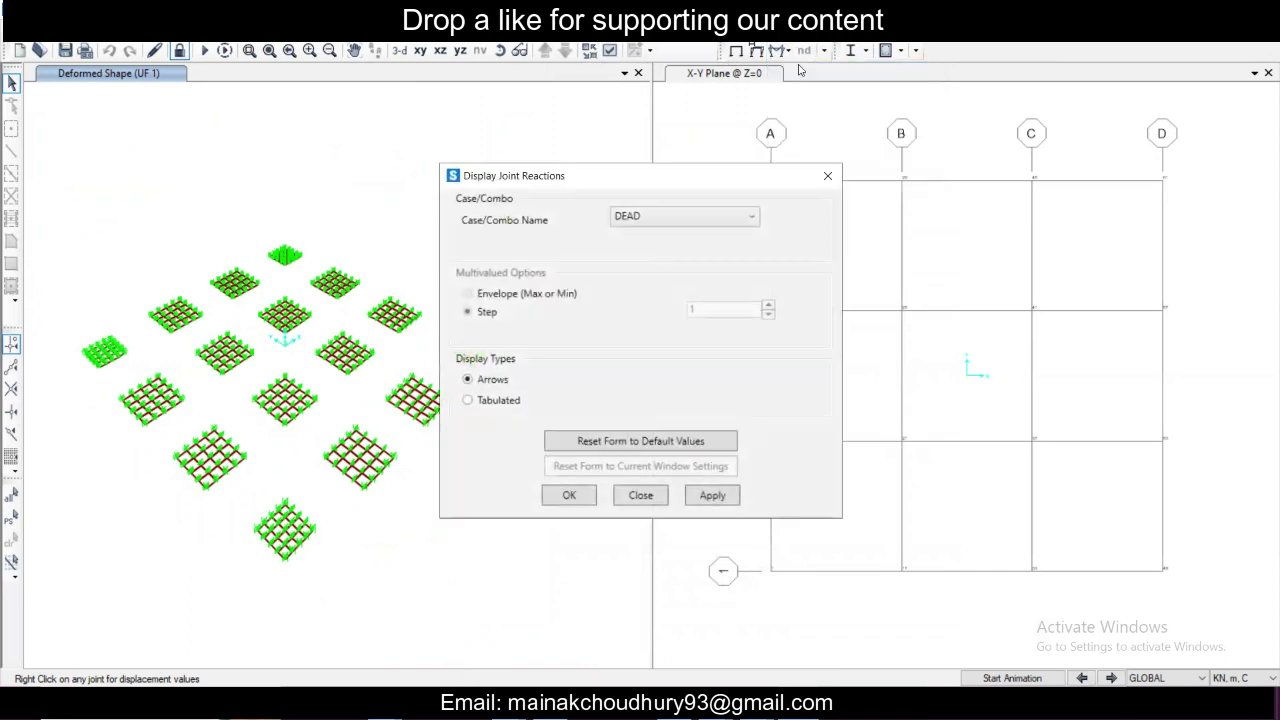
{"action": "left_click", "coordinate": [511, 402]}
{"action": "left_click", "coordinate": [700, 220]}
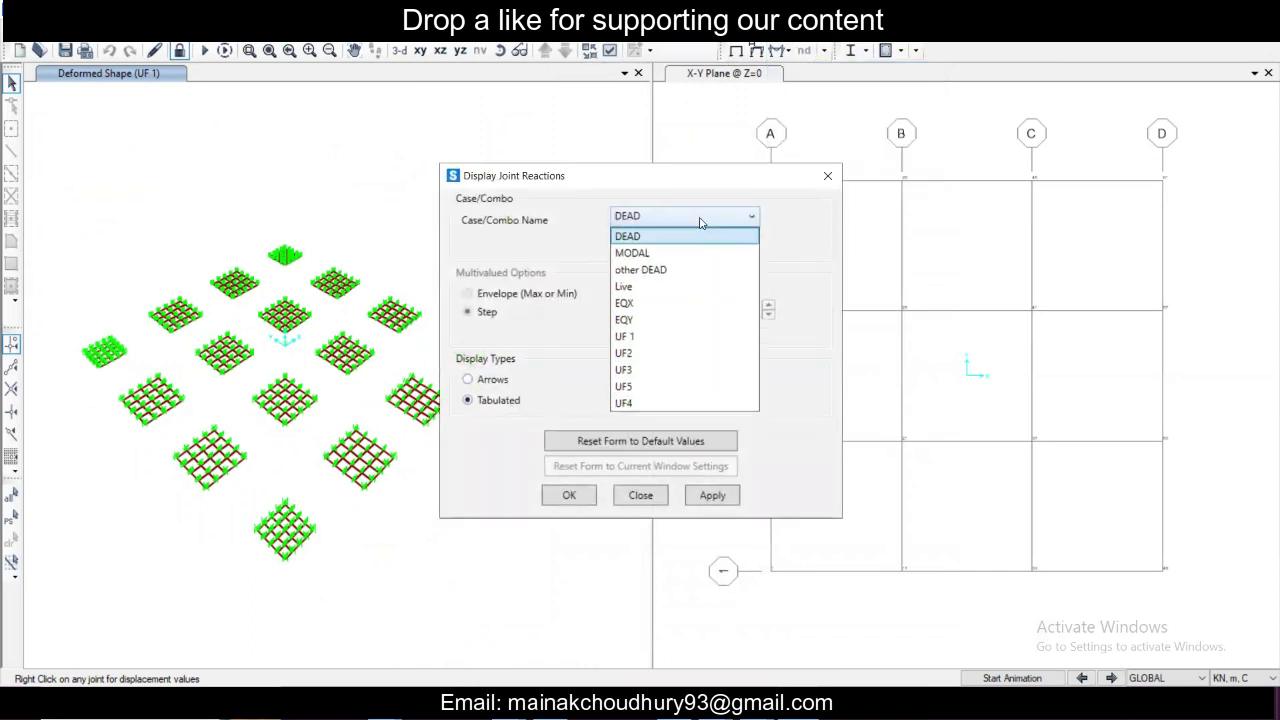
{"action": "left_click", "coordinate": [672, 338]}
{"action": "left_click", "coordinate": [710, 494]}
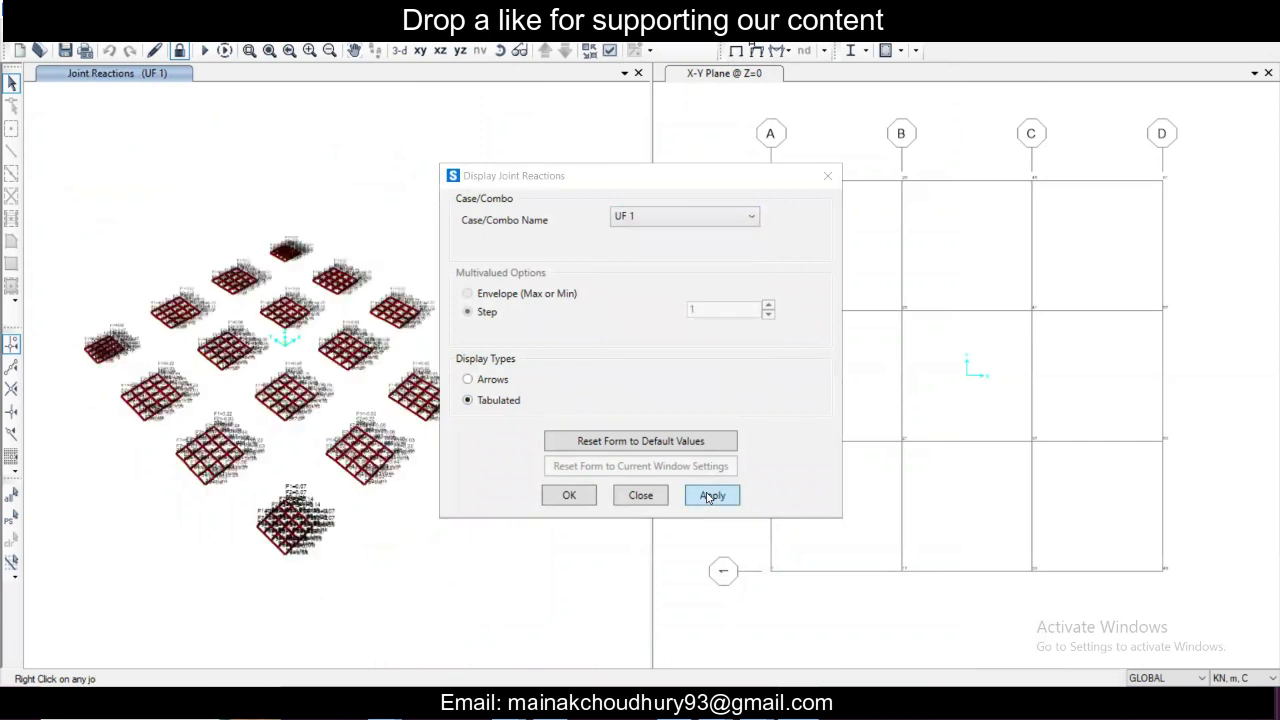
{"action": "scroll", "coordinate": [381, 481], "scroll_direction": "up", "scroll_amount": 5}
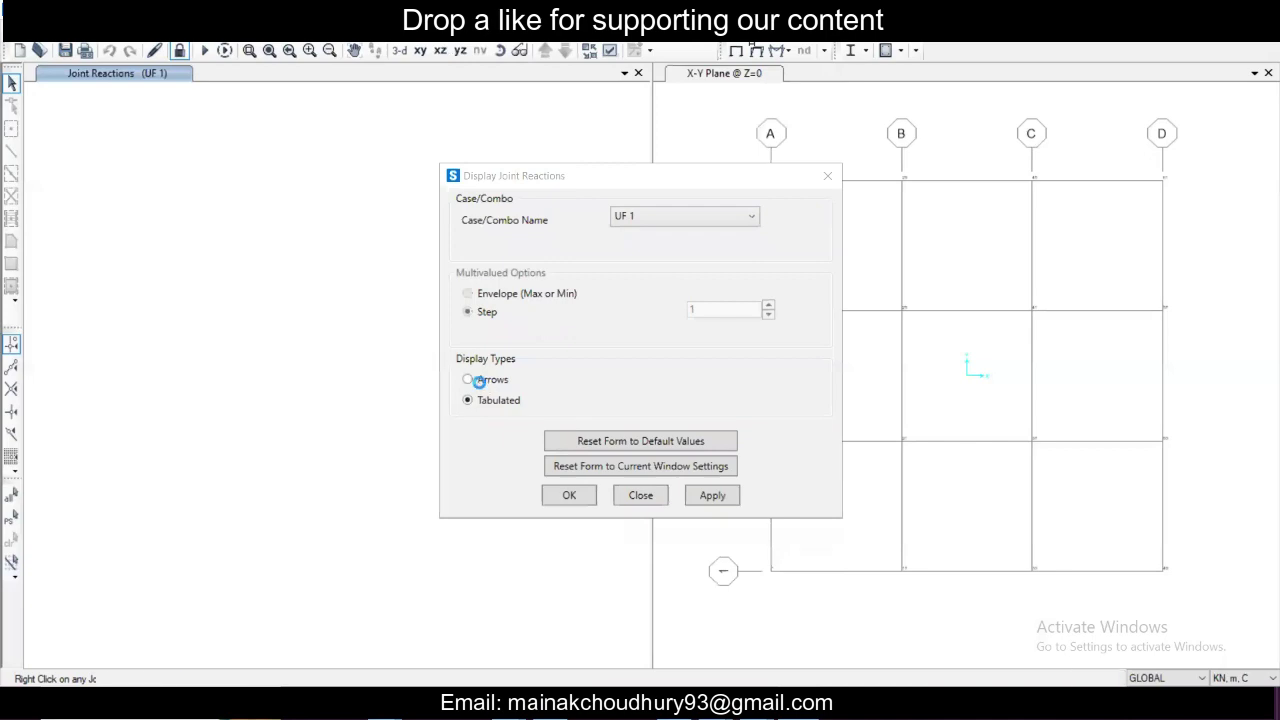
- Switch the UF 1 joint reaction display type to Arrows and close the display settings
{"action": "left_click", "coordinate": [469, 380]}
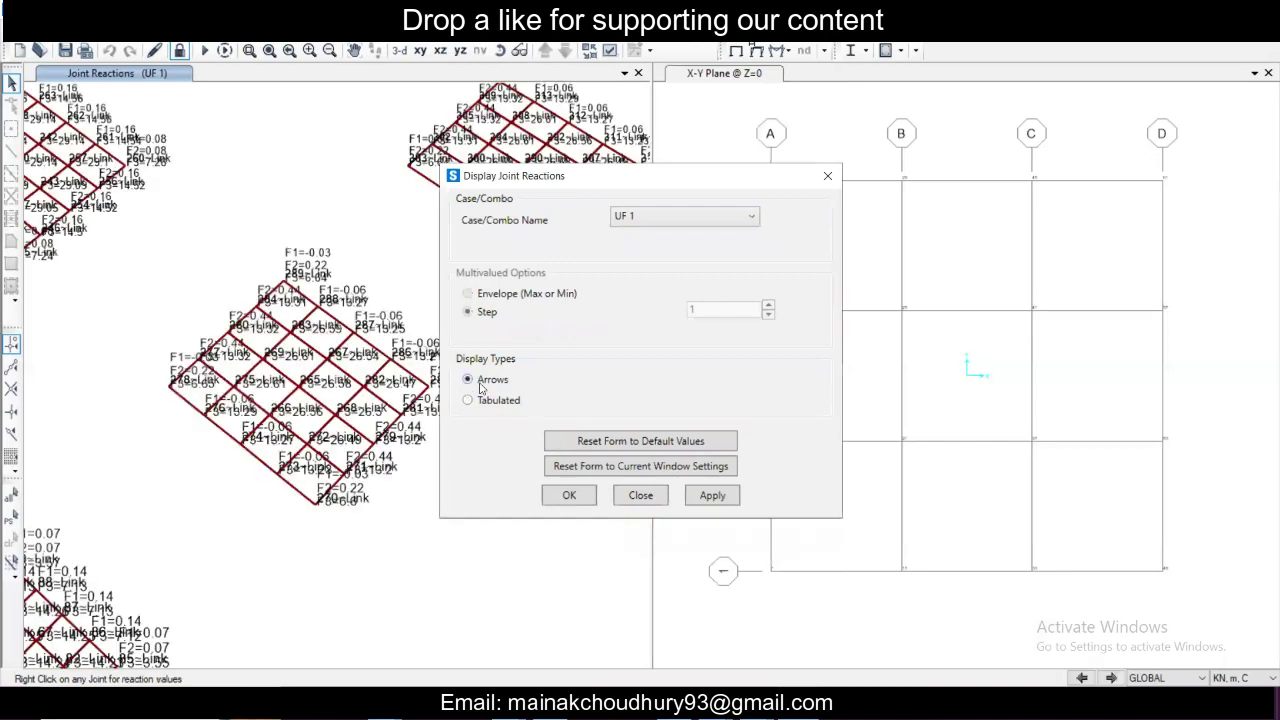
{"action": "left_click", "coordinate": [710, 495]}
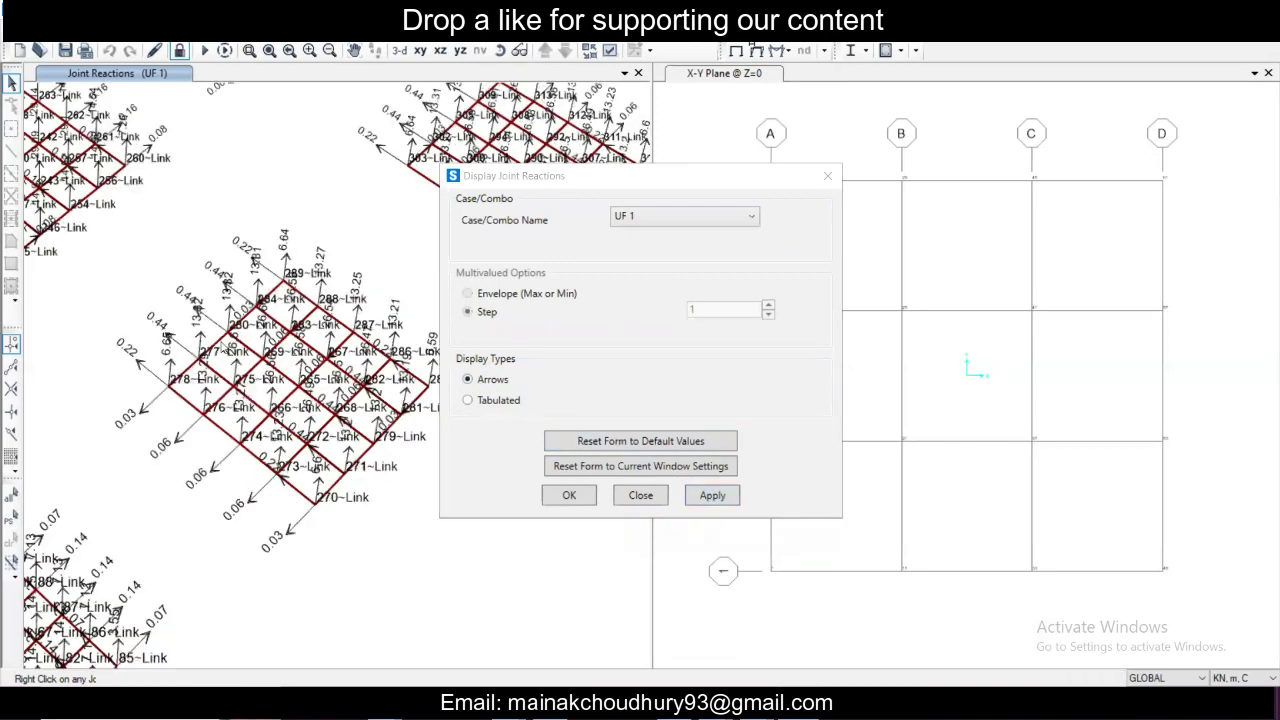
{"action": "left_click", "coordinate": [825, 175]}
- Return to the undeformed view, display UF 1 soil pressure with continuous contours and an automatic range, and examine it across the footings
{"action": "left_click", "coordinate": [738, 49]}
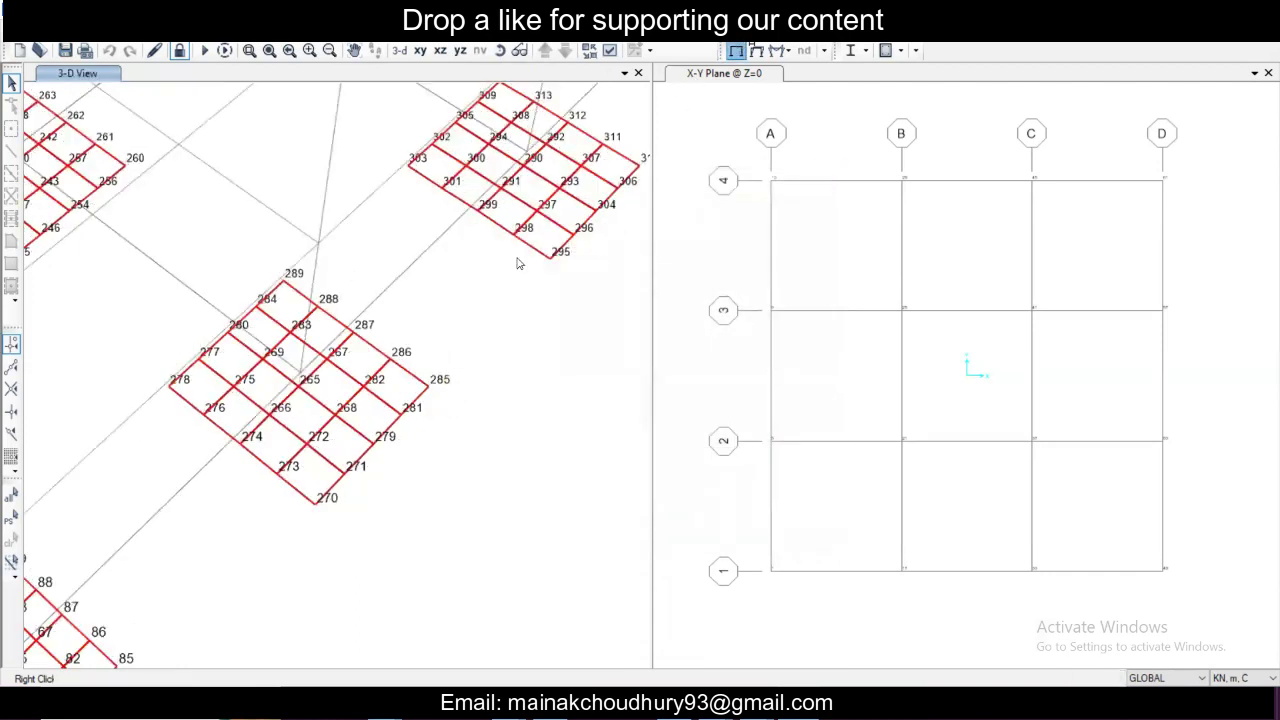
{"action": "scroll", "coordinate": [518, 263], "scroll_direction": "down", "scroll_amount": 3}
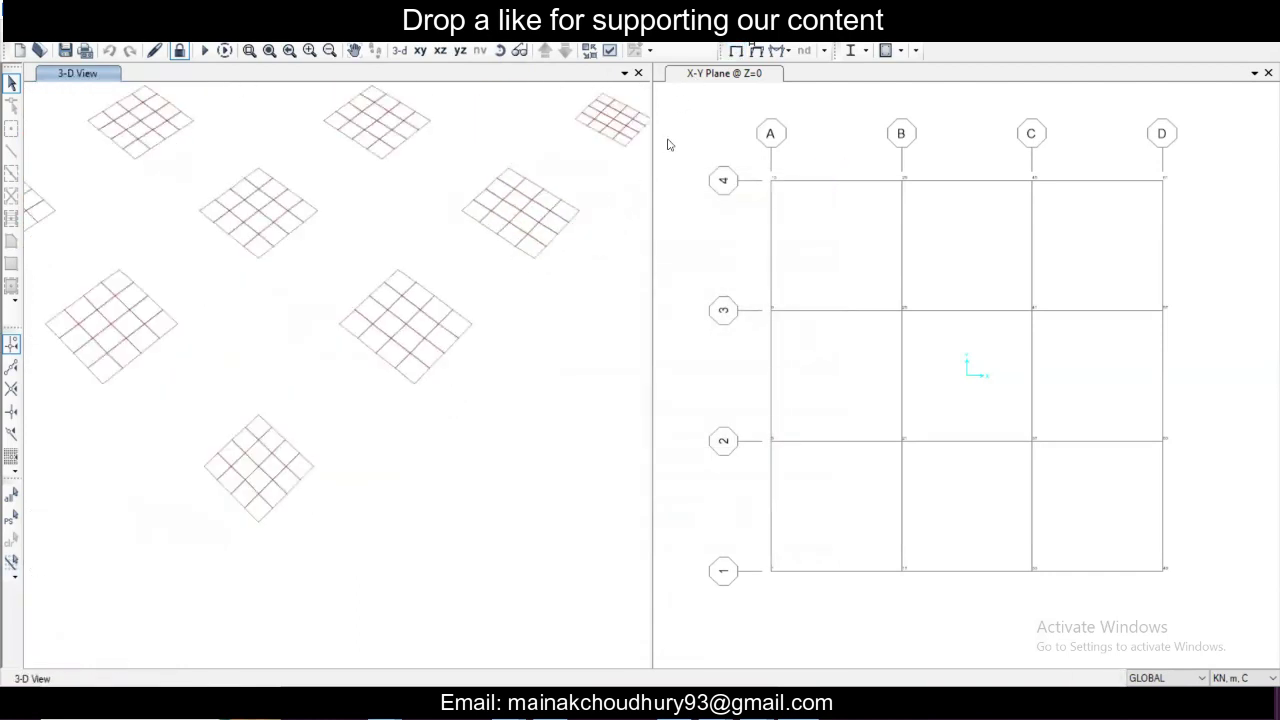
{"action": "left_click", "coordinate": [787, 51]}
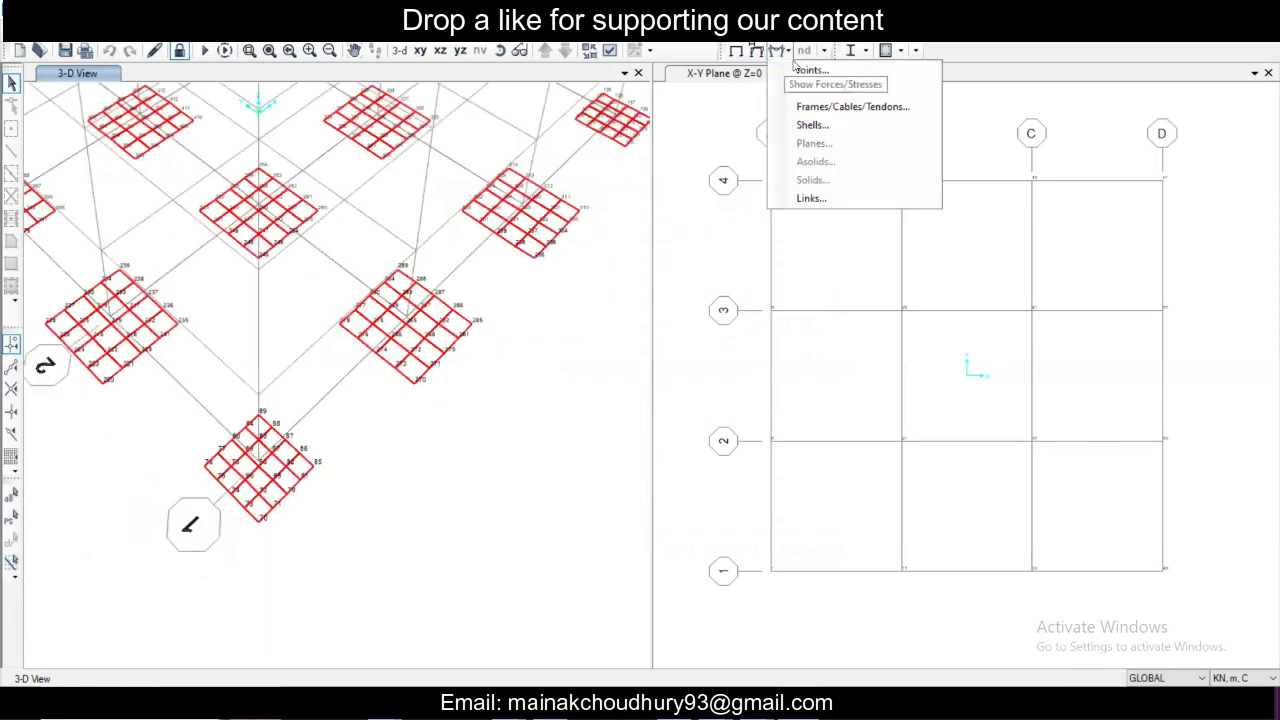
{"action": "left_click", "coordinate": [801, 88]}
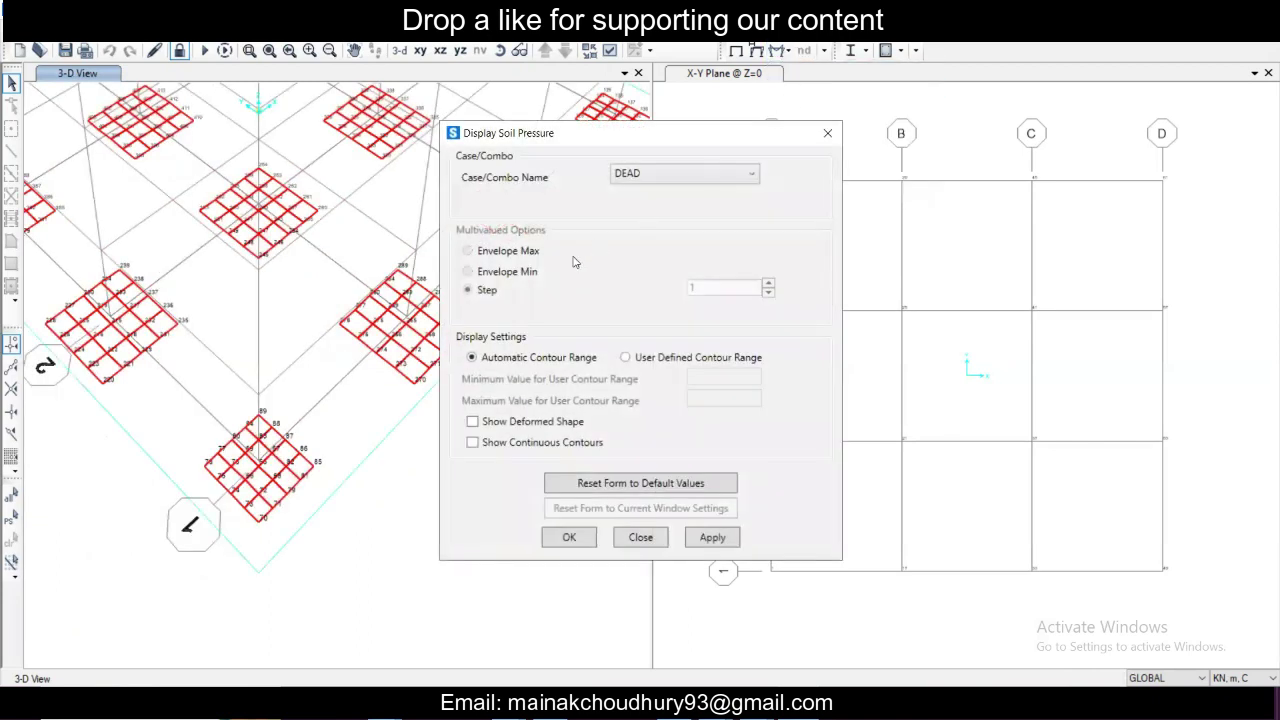
{"action": "left_click", "coordinate": [645, 175]}
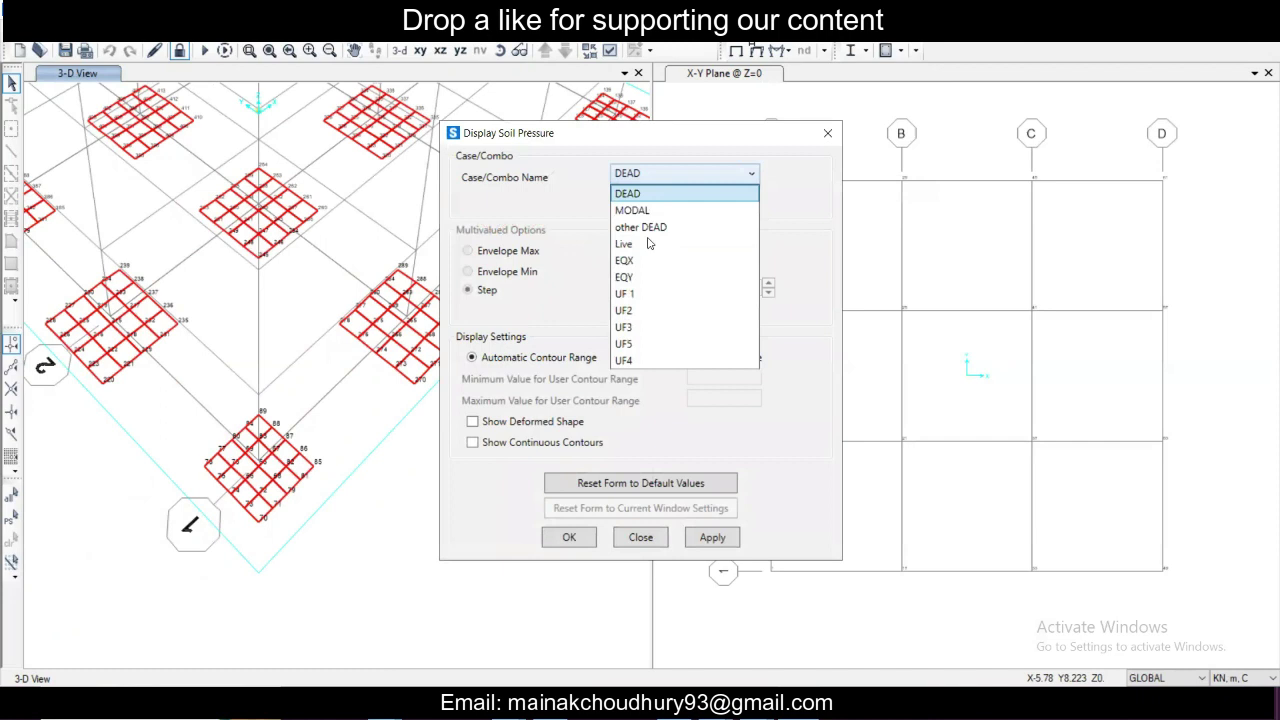
{"action": "left_click", "coordinate": [652, 298]}
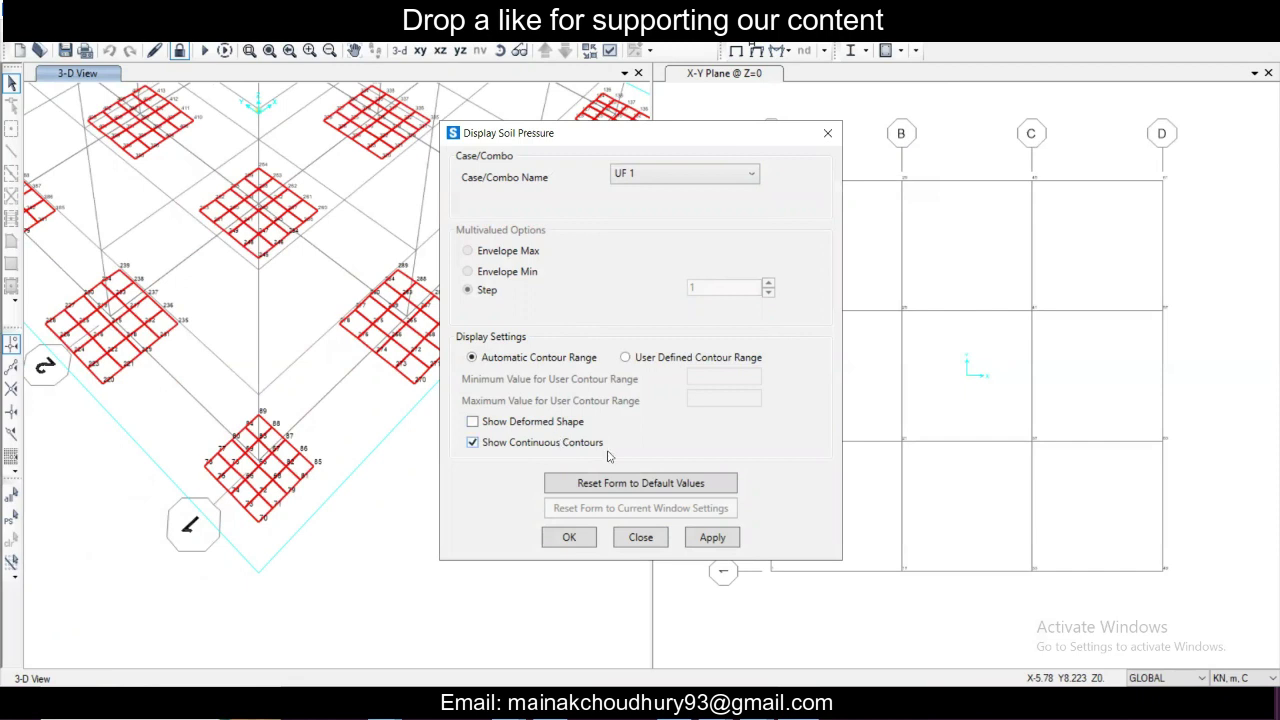
{"action": "left_click", "coordinate": [705, 538]}
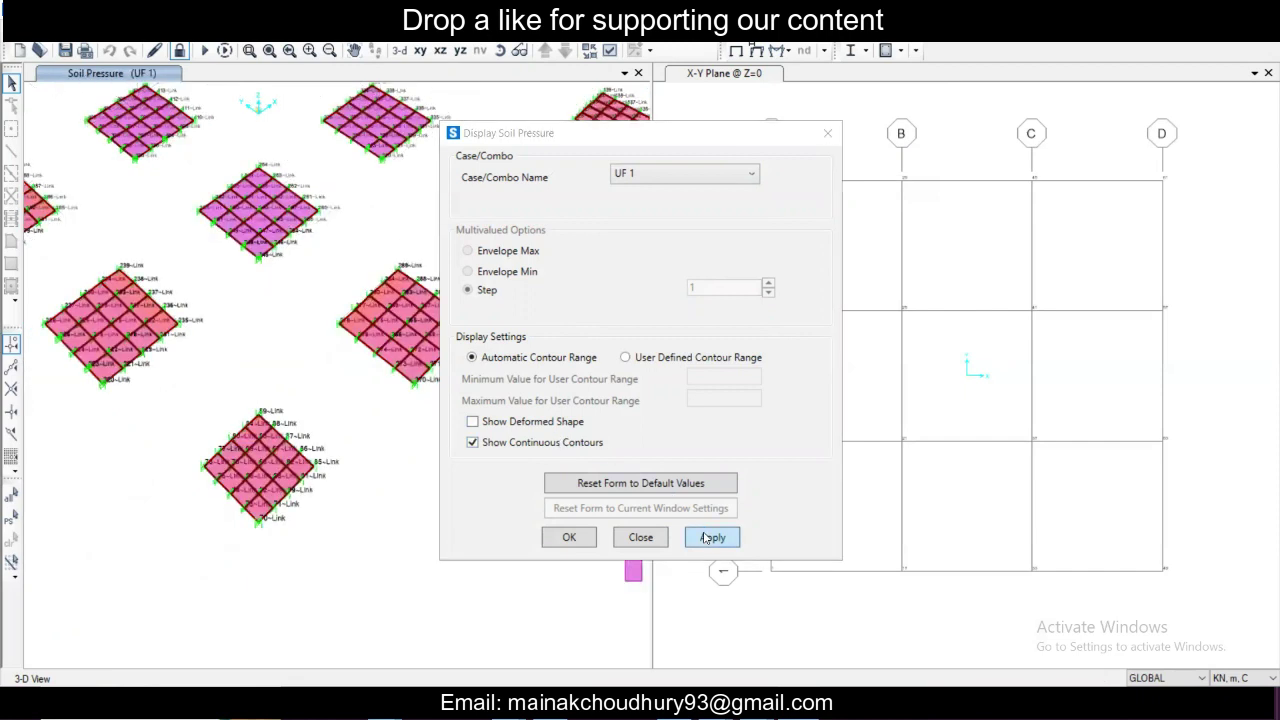
{"action": "left_click", "coordinate": [640, 538]}
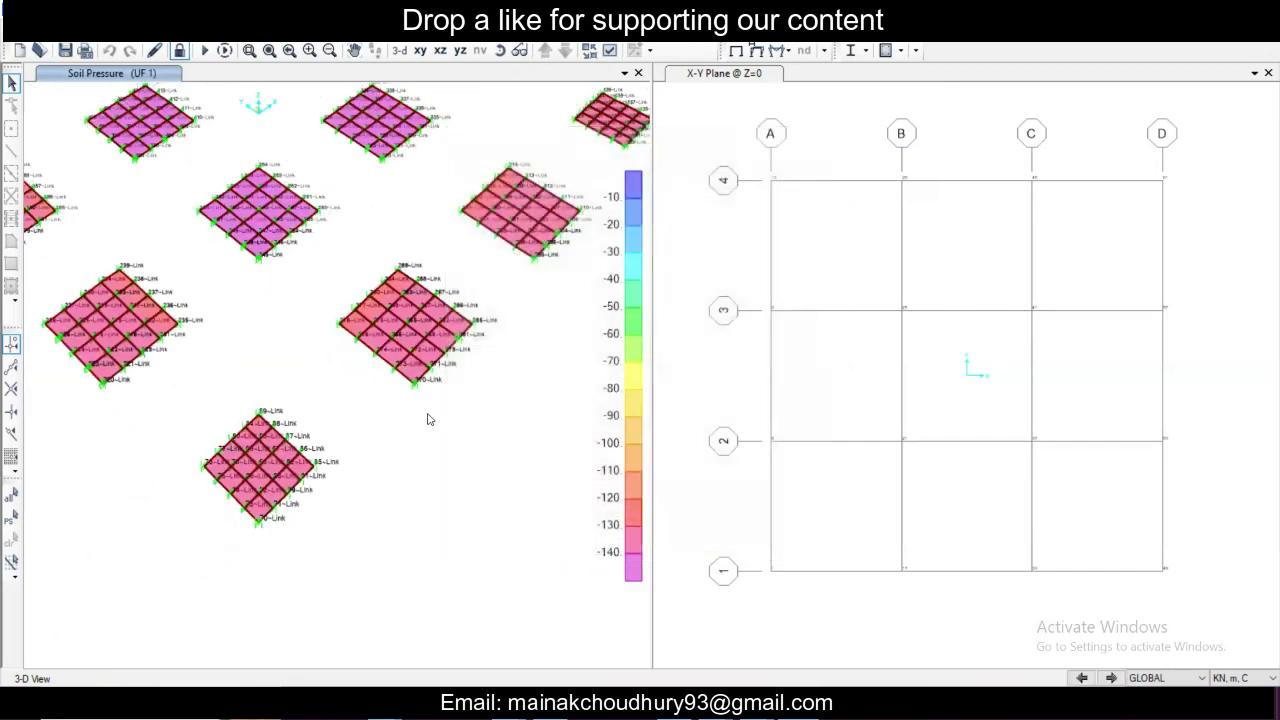
{"action": "scroll", "coordinate": [422, 418], "scroll_direction": "down", "scroll_amount": 3}
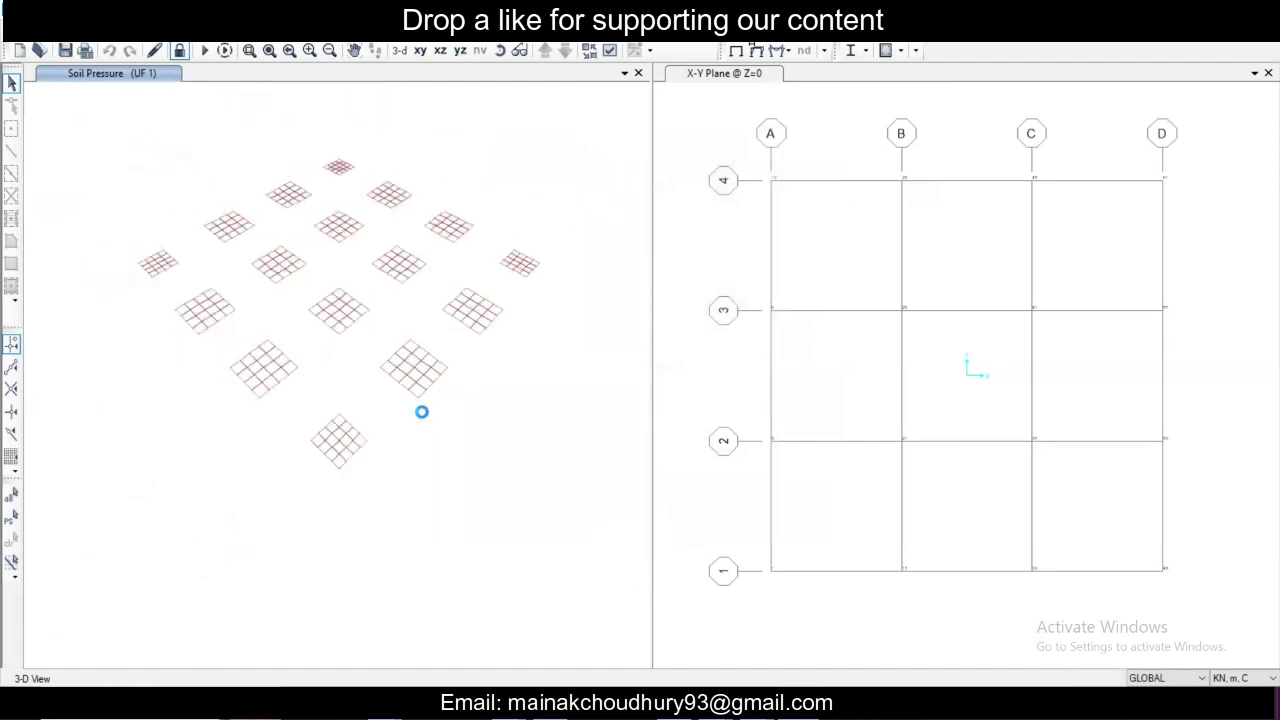
{"action": "scroll", "coordinate": [423, 405], "scroll_direction": "up", "scroll_amount": 4}
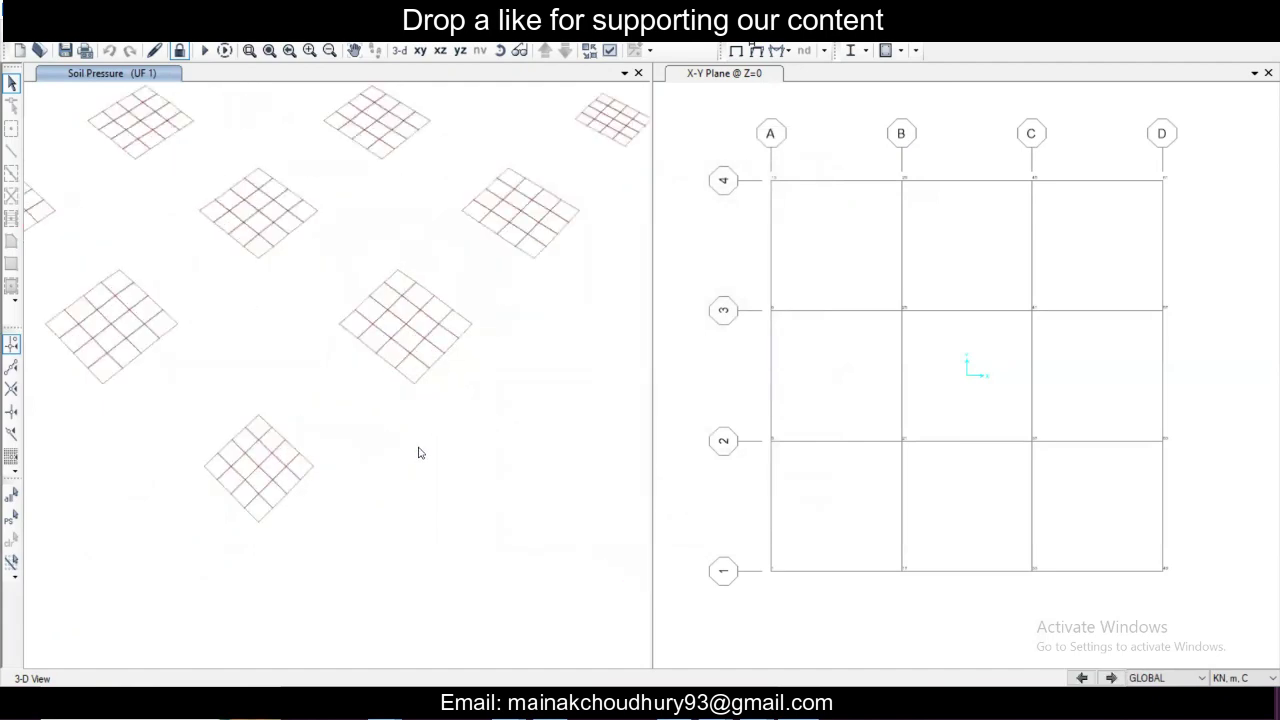
{"action": "scroll", "coordinate": [416, 440], "scroll_direction": "down", "scroll_amount": 1}
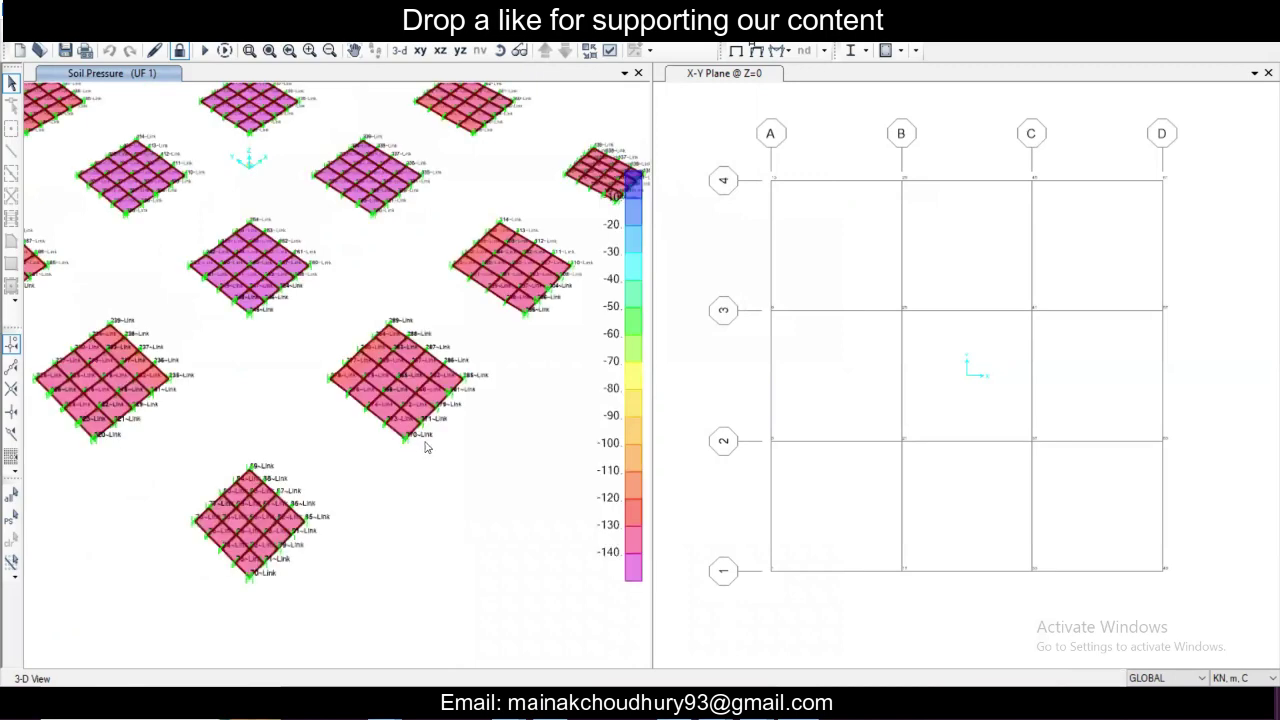
{"action": "scroll", "coordinate": [600, 354], "scroll_direction": "down", "scroll_amount": 1}
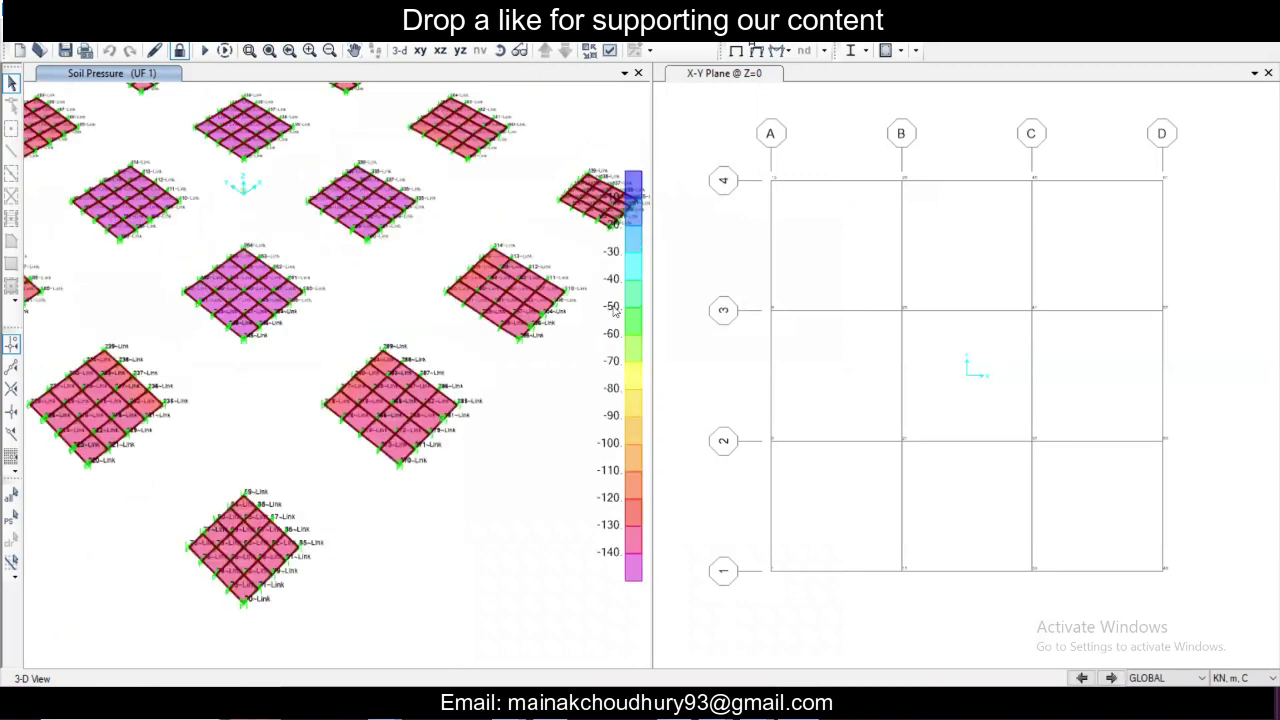
{"action": "left_click", "coordinate": [786, 50]}
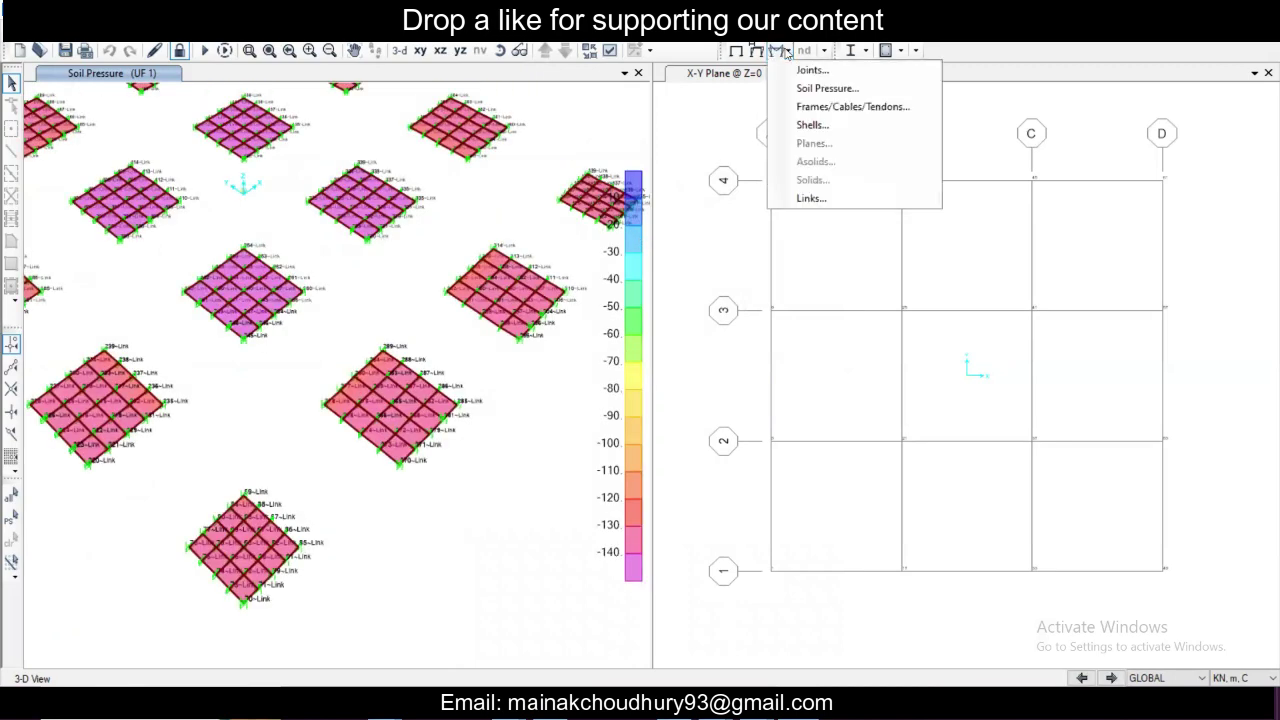
{"action": "left_click", "coordinate": [799, 89]}
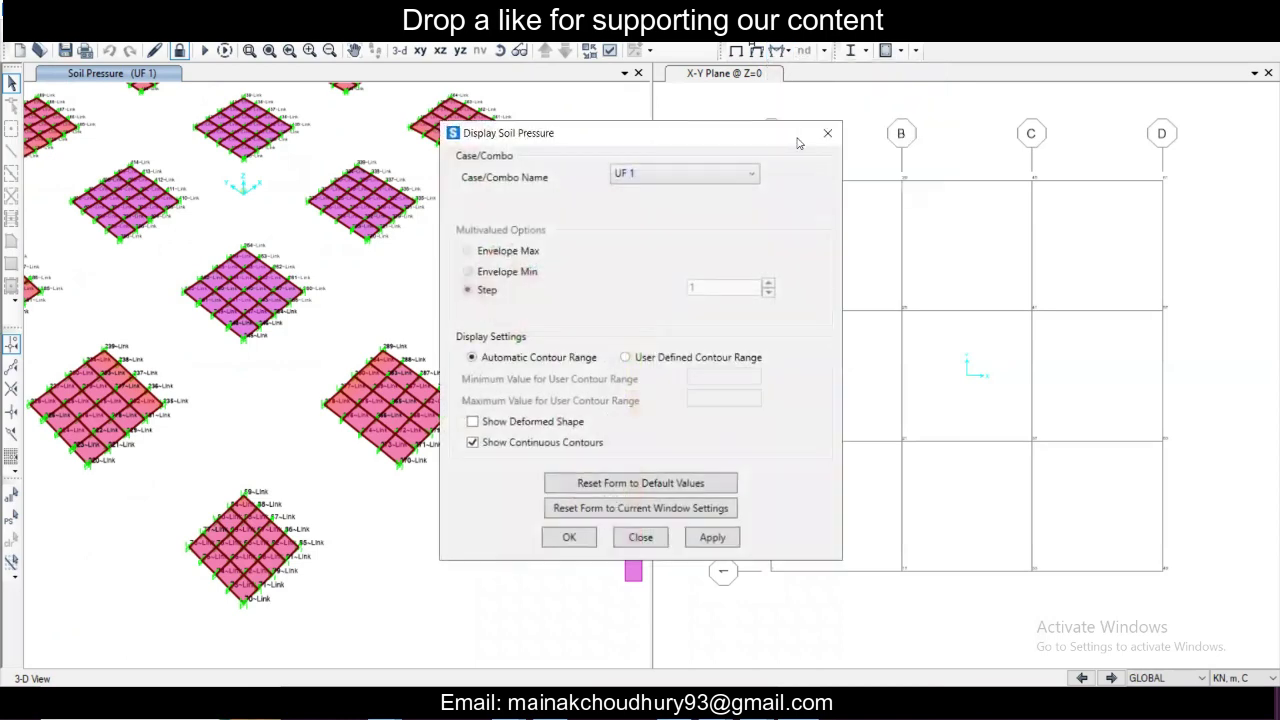
{"action": "left_click", "coordinate": [827, 133]}
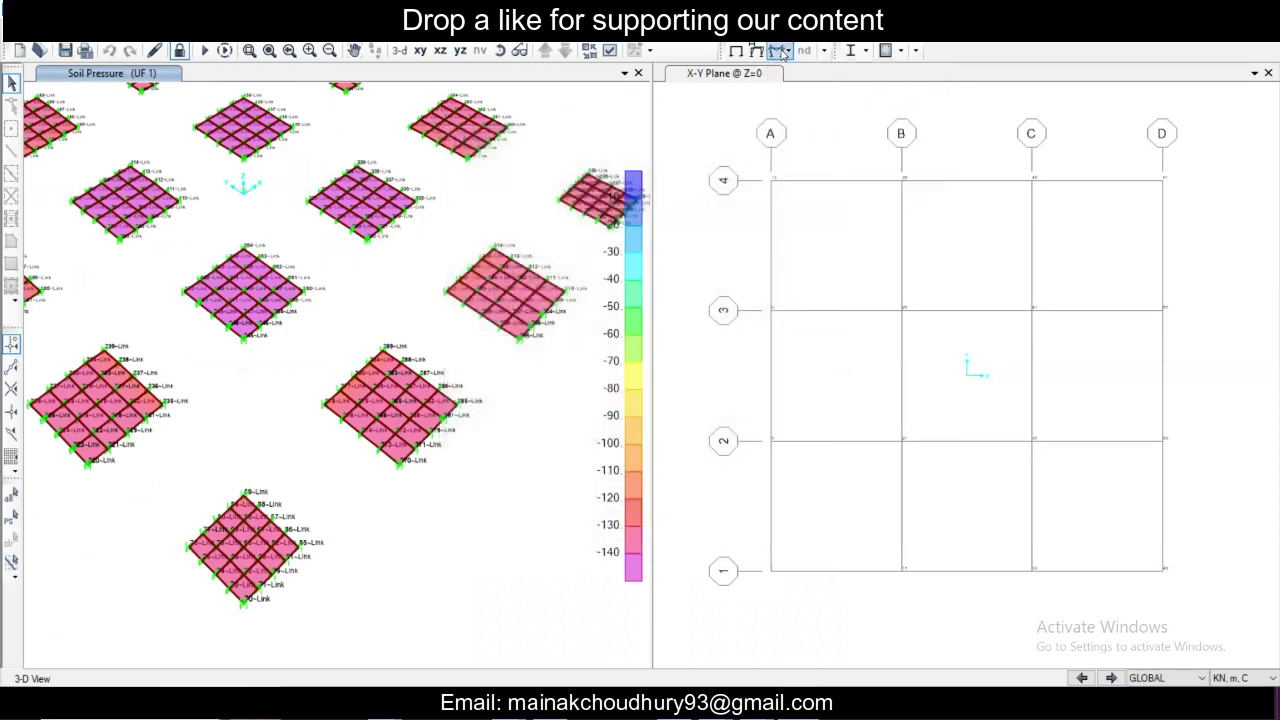
{"action": "left_click", "coordinate": [786, 50]}
{"action": "left_click", "coordinate": [813, 107]}
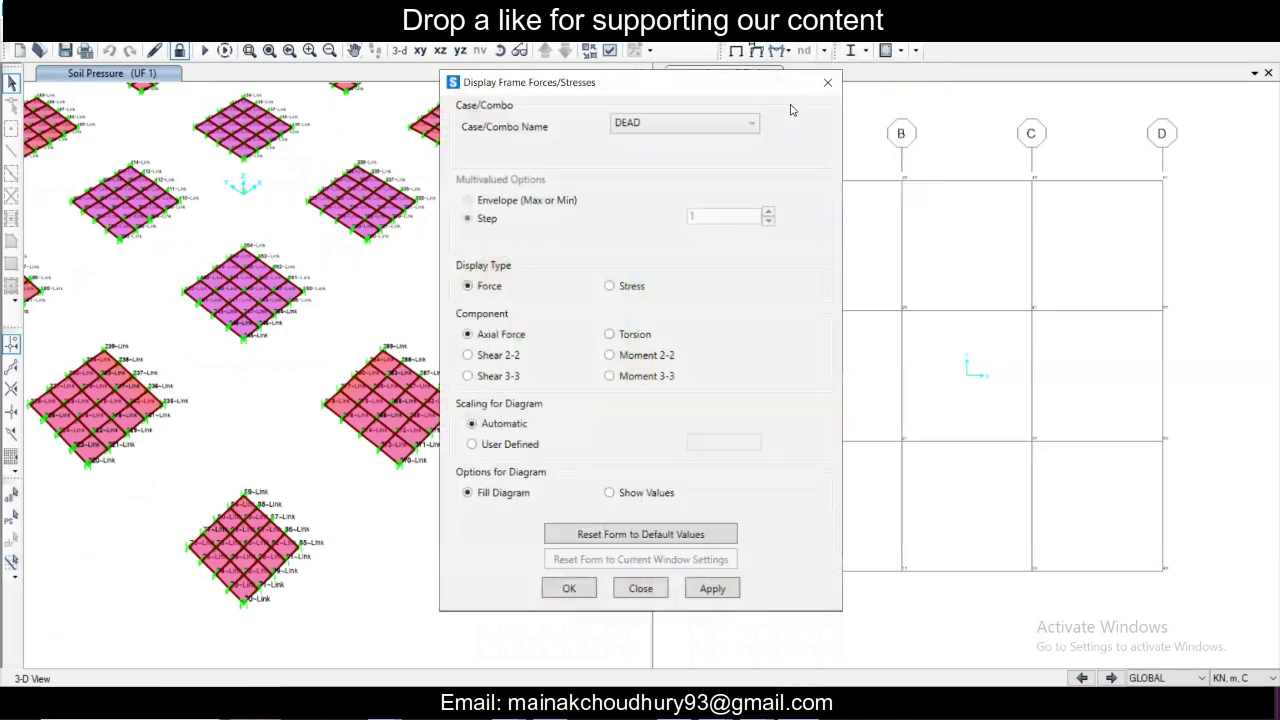
{"action": "left_click", "coordinate": [821, 92]}
- Display the UF 1 shell concrete design contours for ASt1 reinforcement on the bottom face and examine them across the footings
{"action": "left_click", "coordinate": [788, 51]}
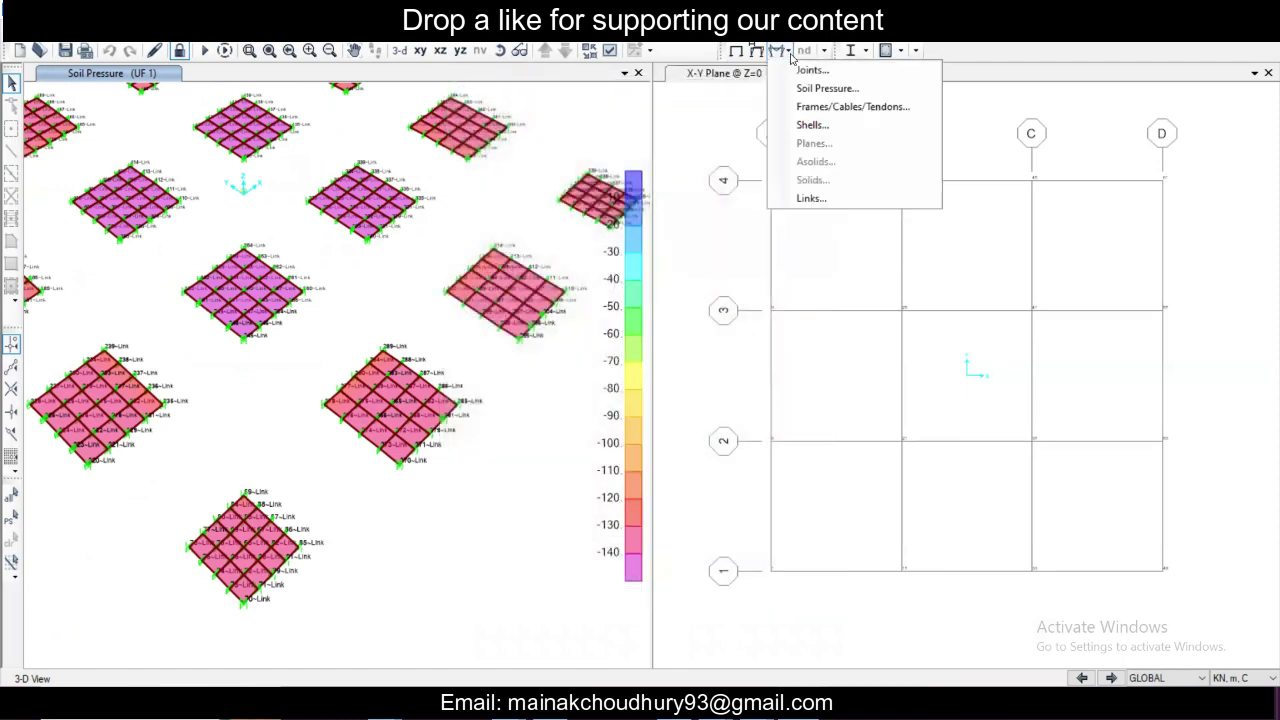
{"action": "left_click", "coordinate": [815, 125]}
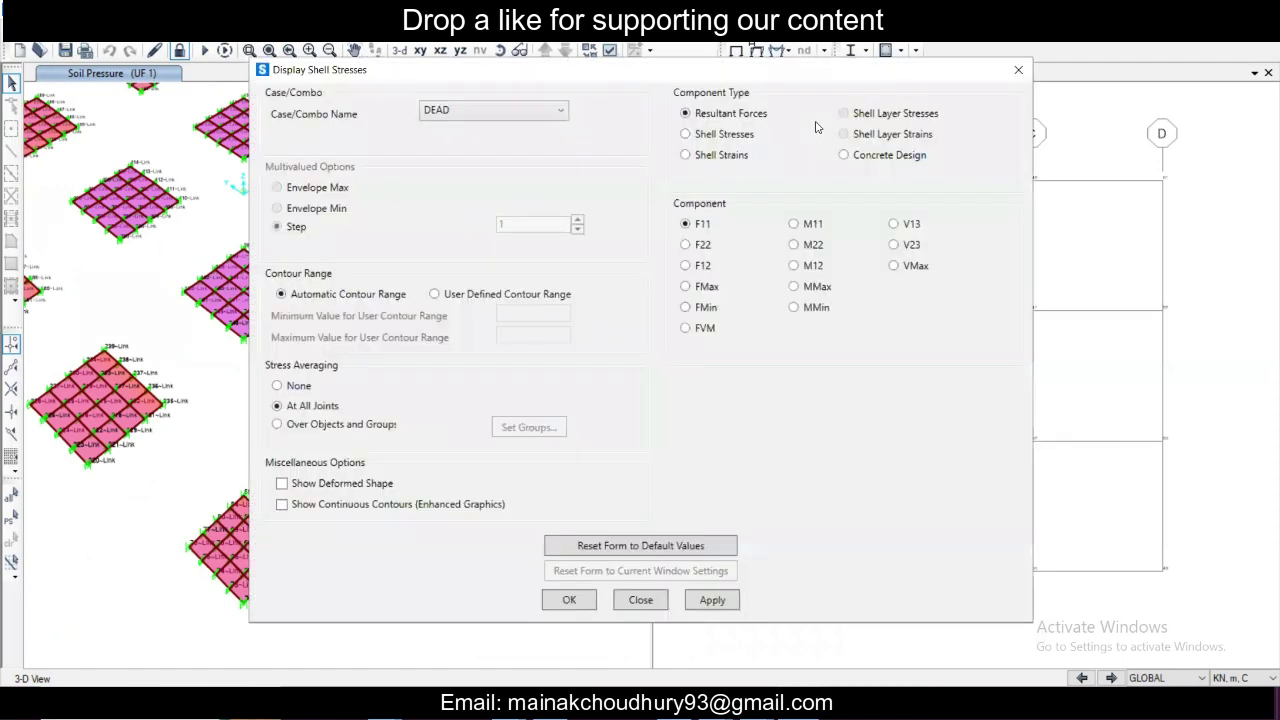
{"action": "left_click", "coordinate": [521, 111]}
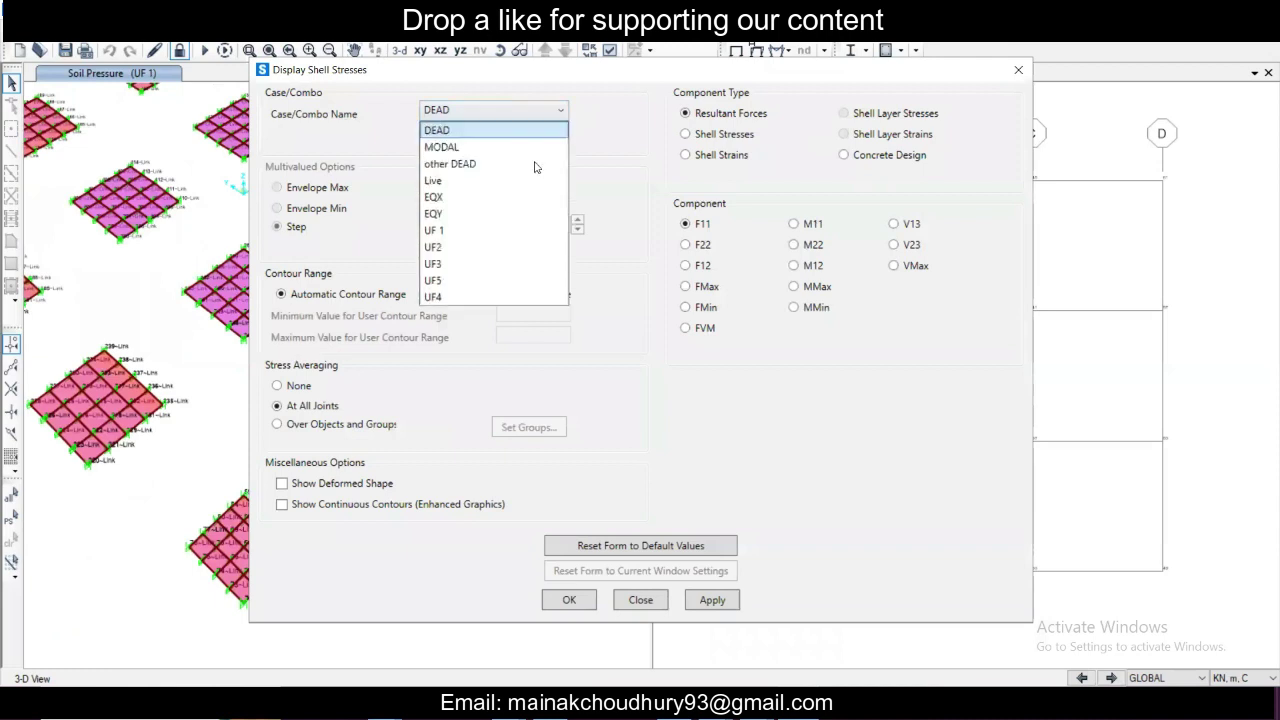
{"action": "left_click", "coordinate": [537, 229]}
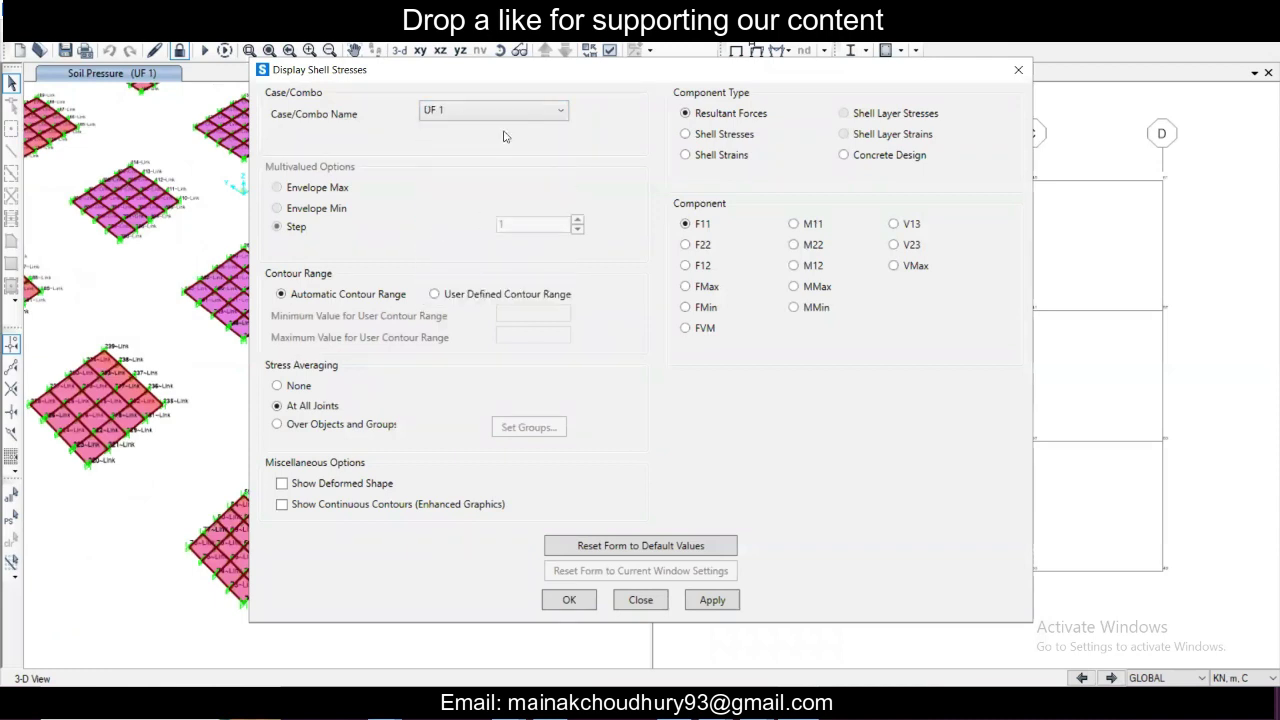
{"action": "left_click", "coordinate": [887, 158]}
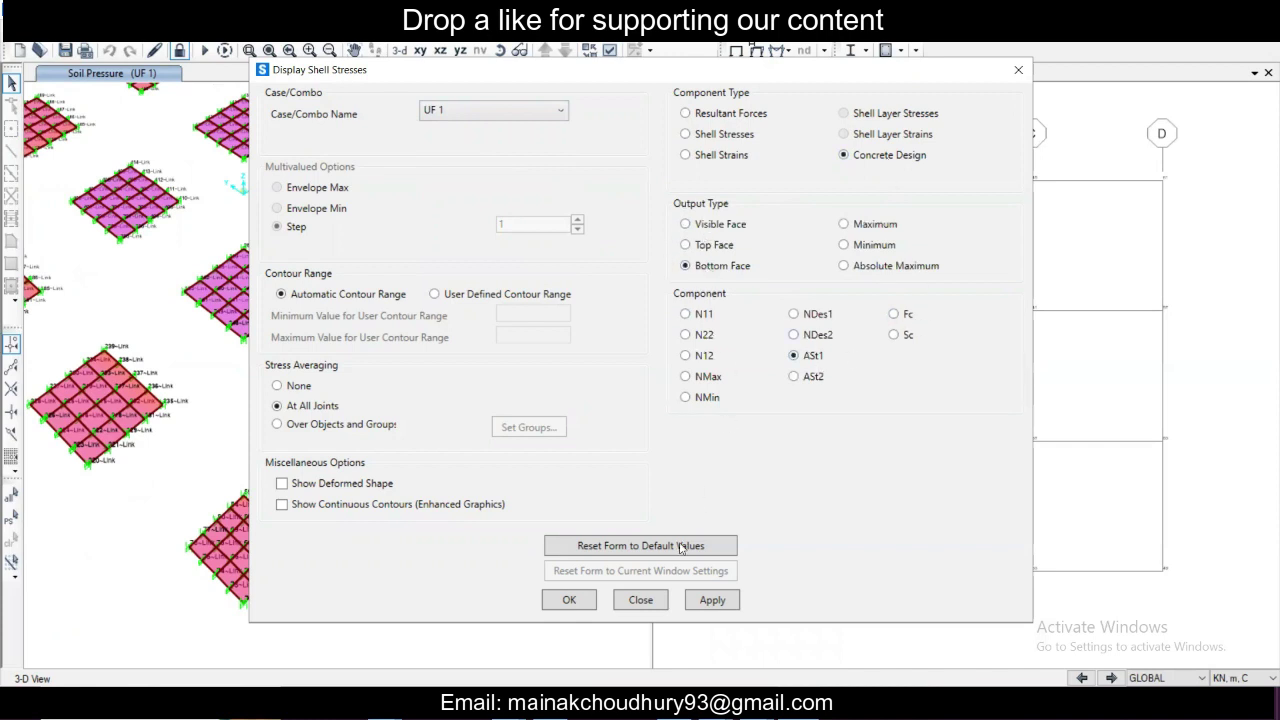
{"action": "left_click", "coordinate": [712, 604]}
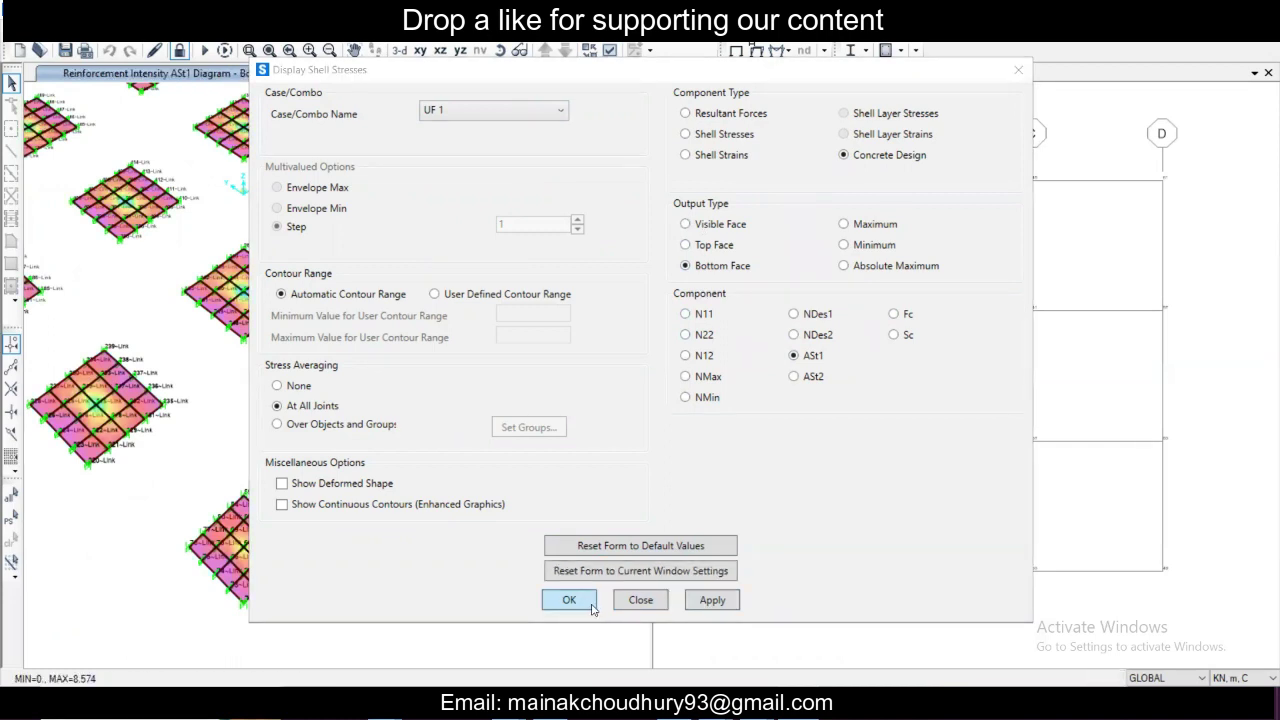
{"action": "left_click", "coordinate": [580, 604]}
{"action": "mouse_move", "coordinate": [432, 425]}
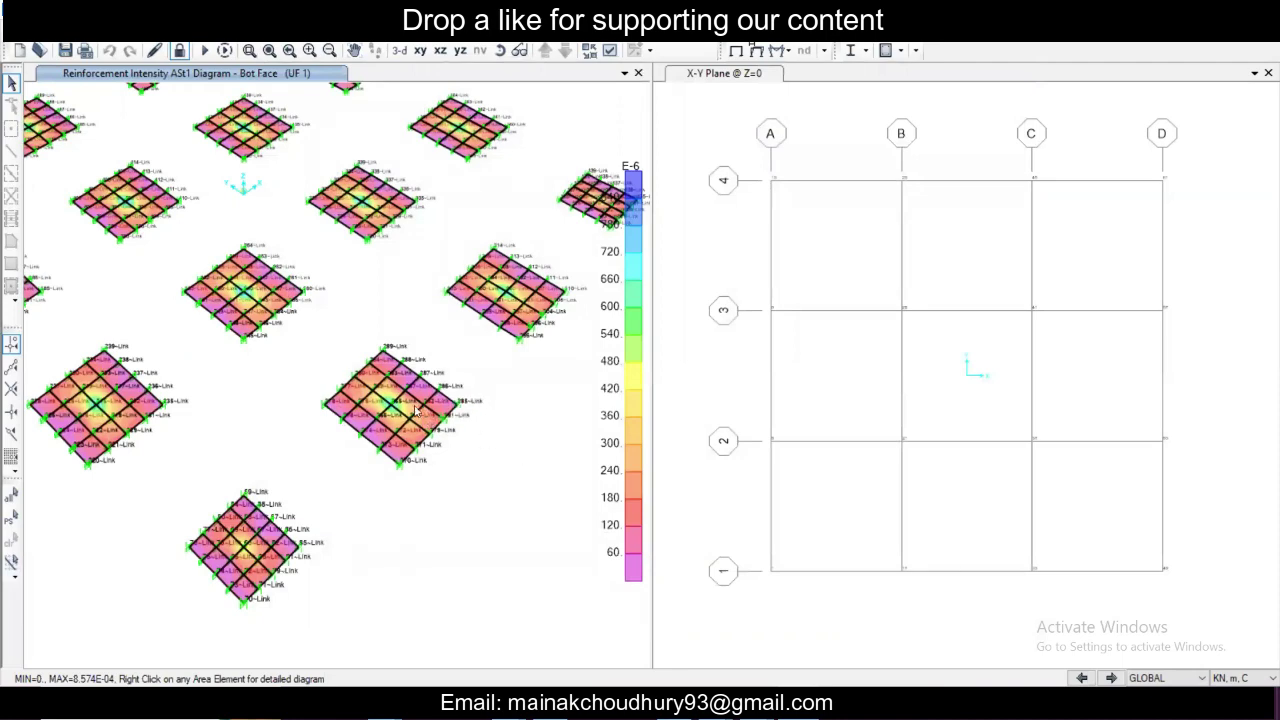
{"action": "middle_click_drag", "start_coordinate": [414, 289], "coordinate": [455, 358]}
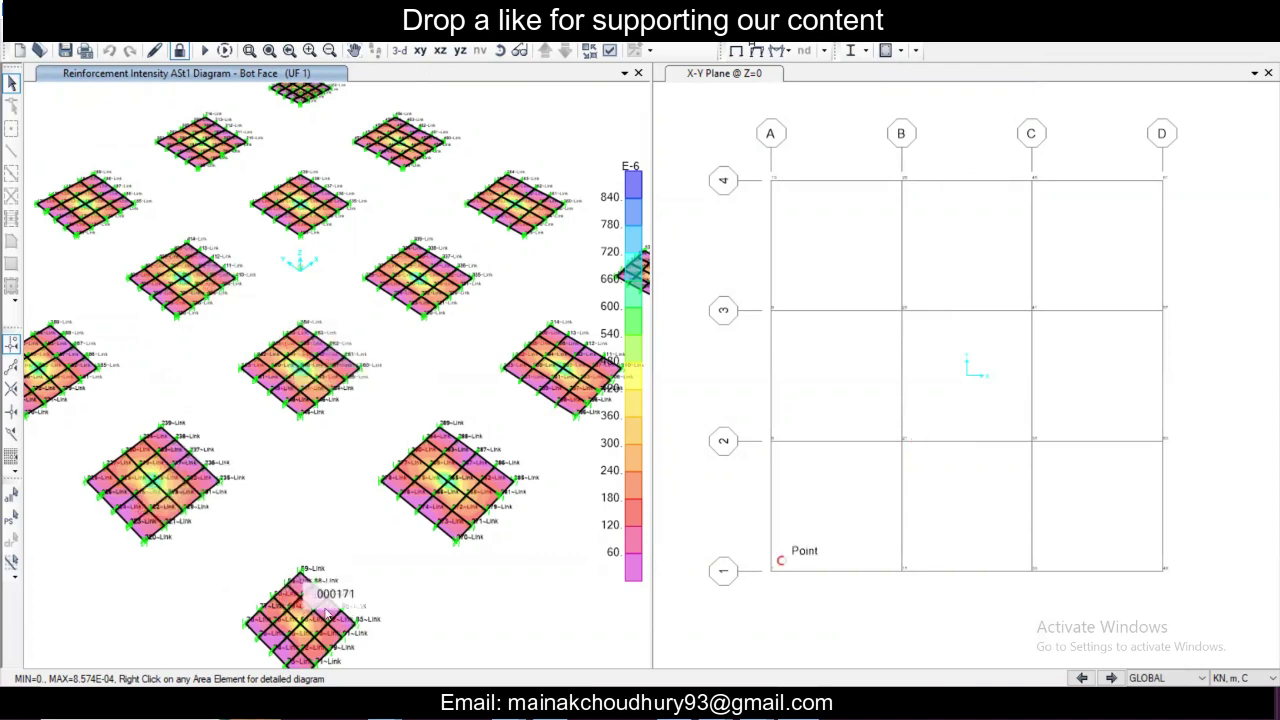
{"action": "middle_click_drag", "start_coordinate": [300, 600], "coordinate": [535, 347], "text": "shift"}
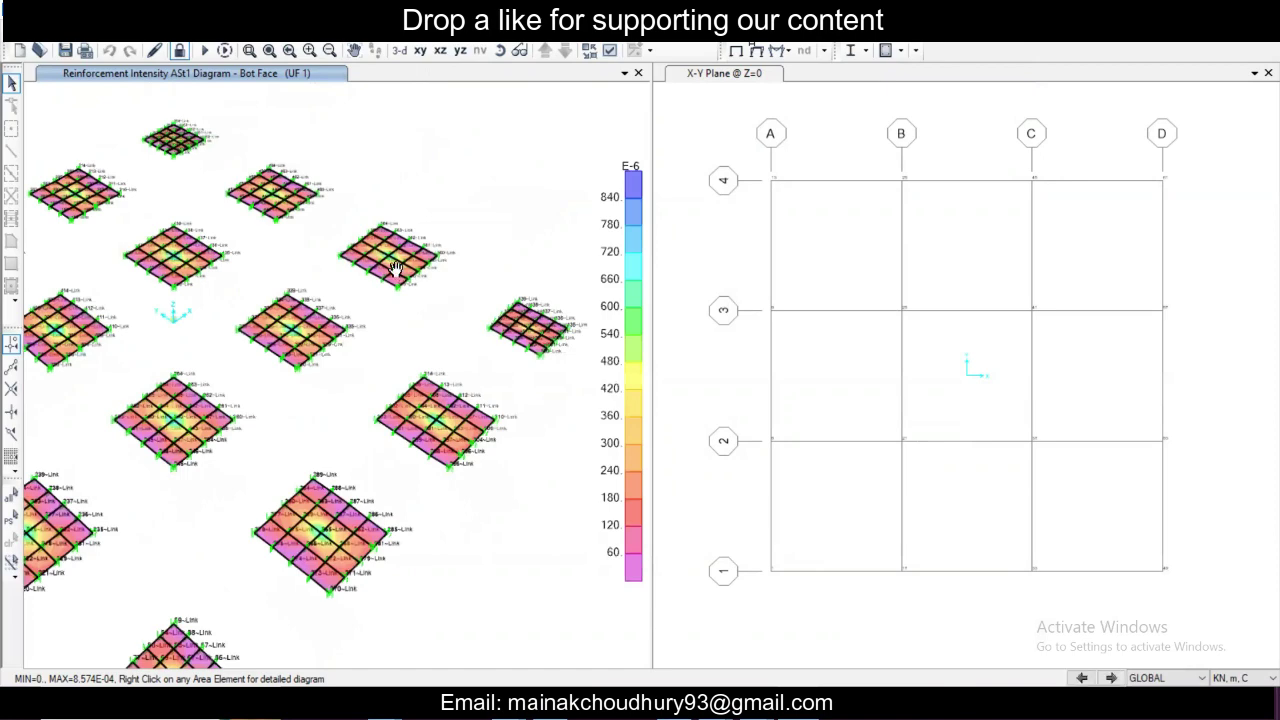
{"action": "middle_click_drag", "start_coordinate": [460, 300], "coordinate": [408, 204]}
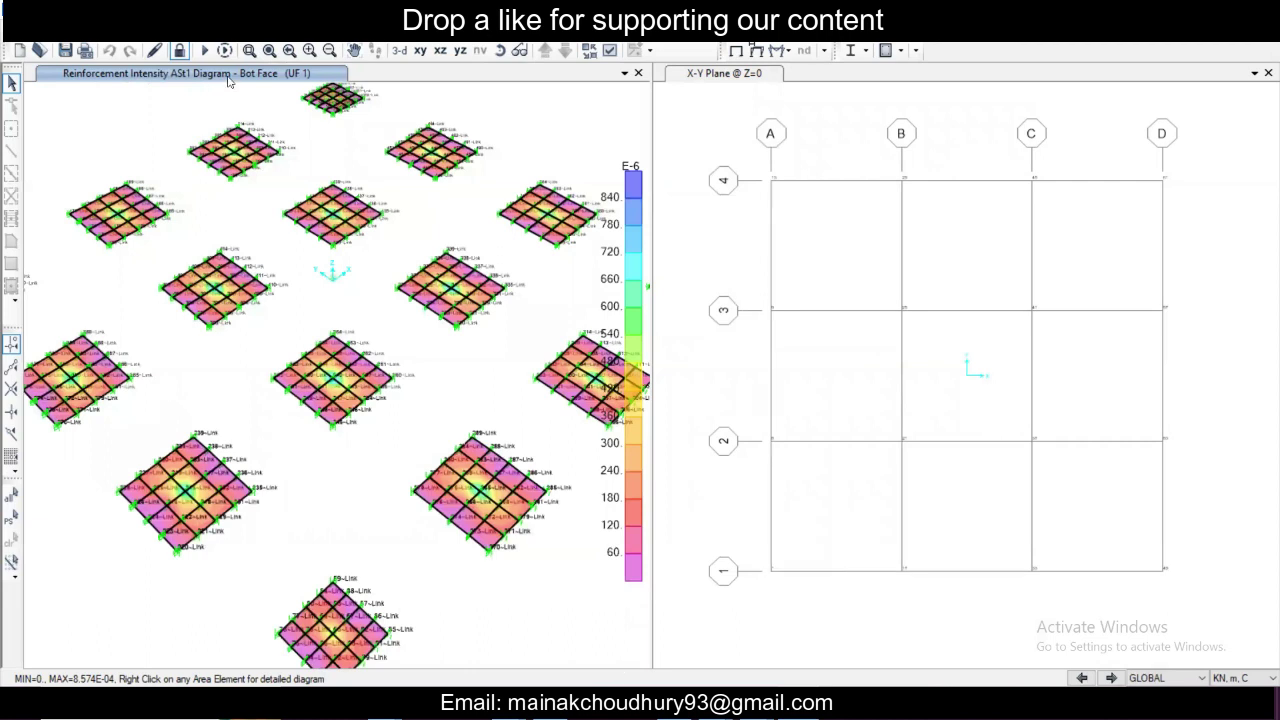
- Show all objects of the structure again and return the 3-D view to the undeformed shape
{"action": "right_click", "coordinate": [131, 140]}
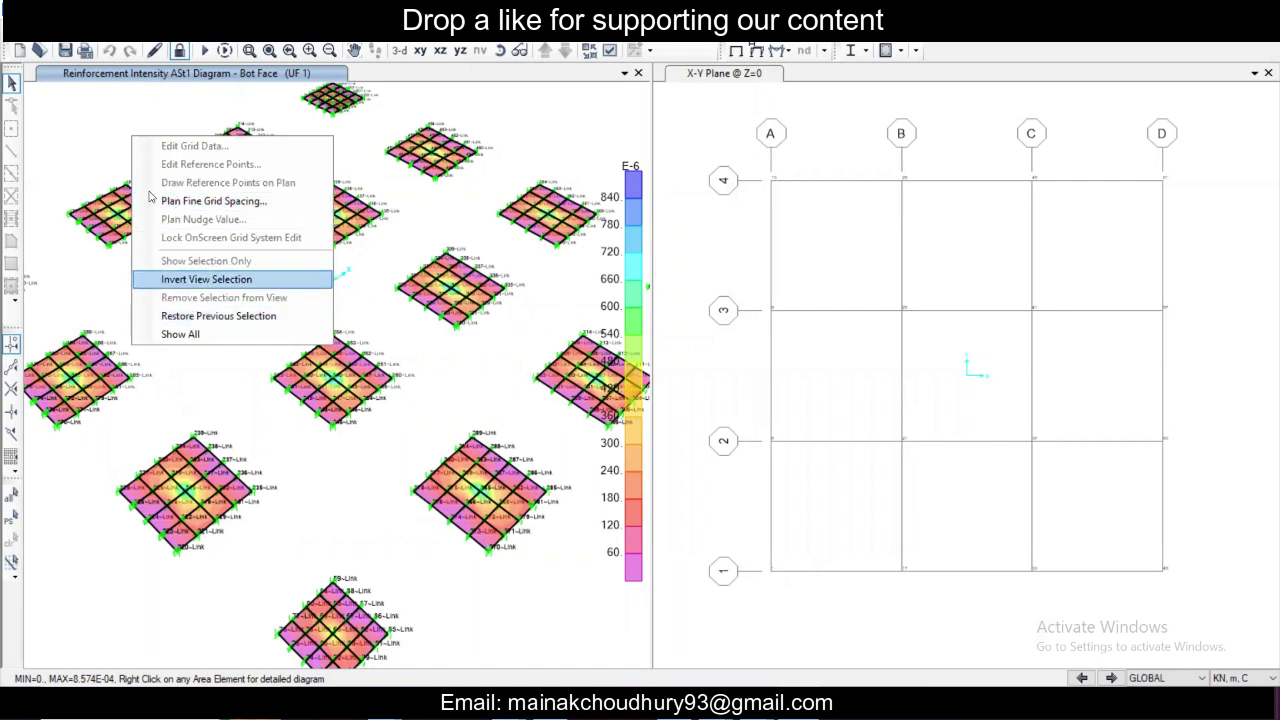
{"action": "right_click", "coordinate": [93, 142]}
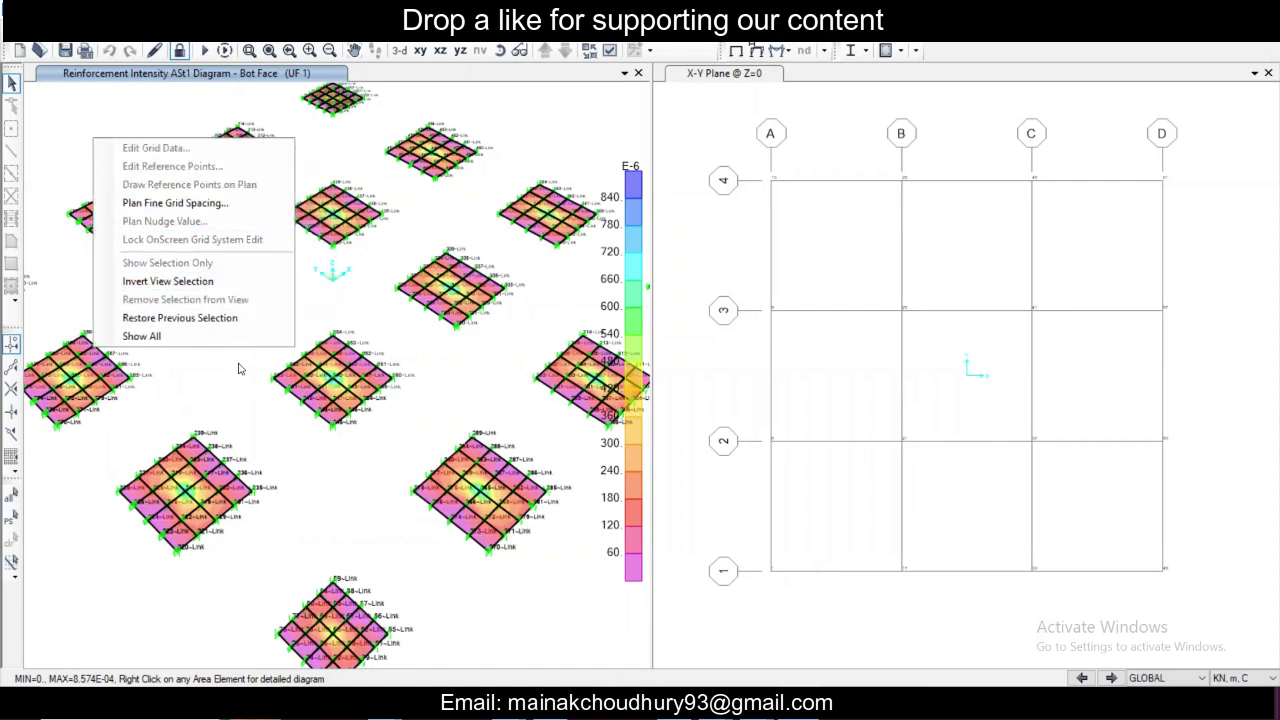
{"action": "left_click", "coordinate": [235, 337]}
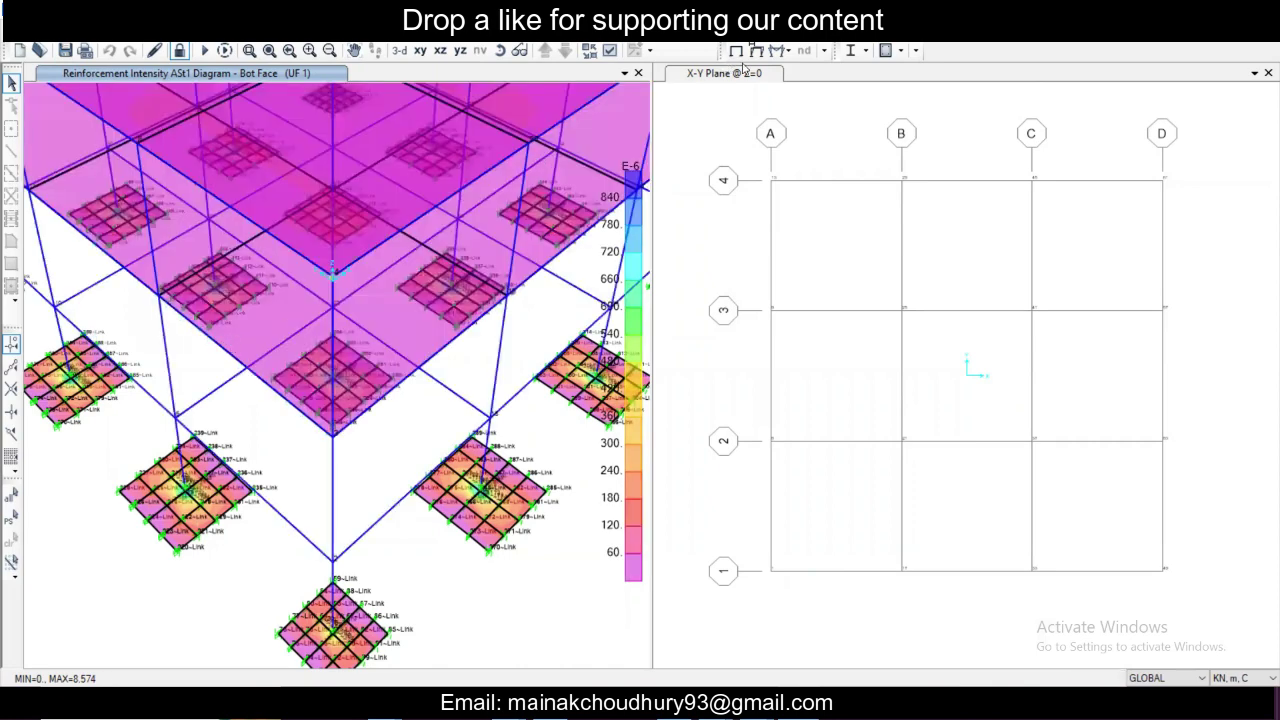
{"action": "left_click", "coordinate": [738, 50]}
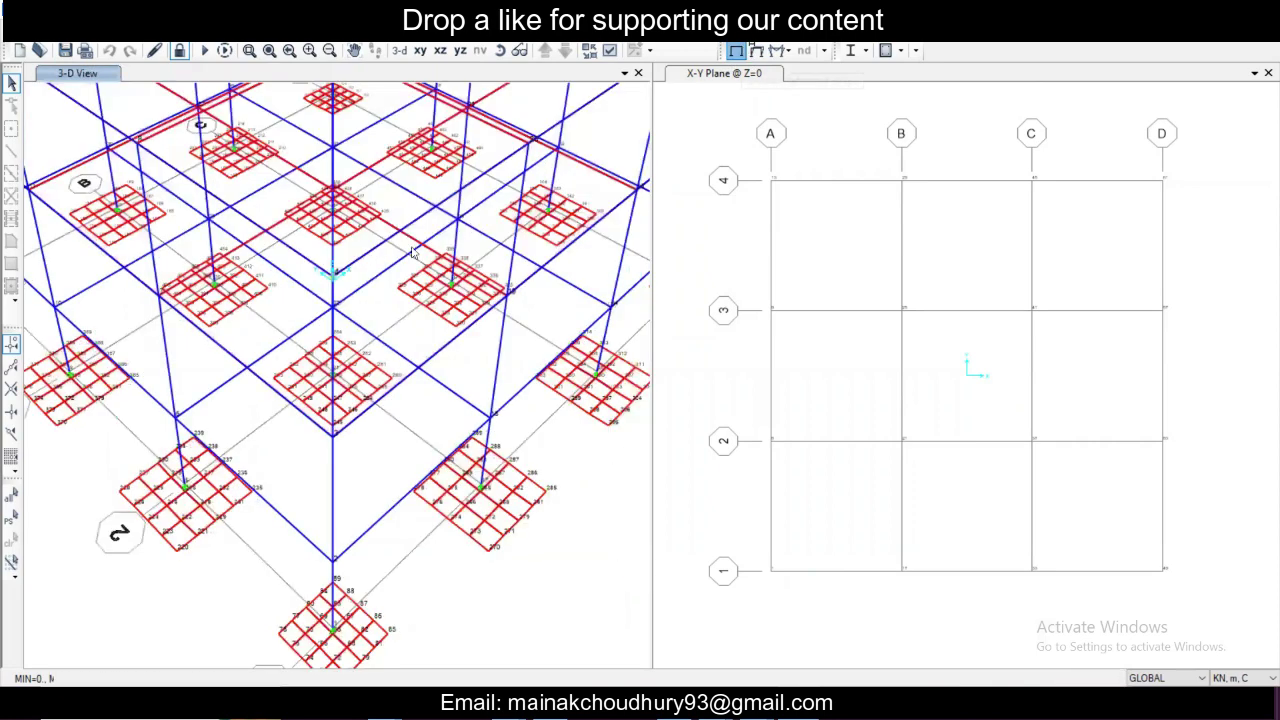
- Set the 3-D view's display type to Extrude so members and footings are drawn with their actual sections
{"action": "left_click", "coordinate": [90, 32]}
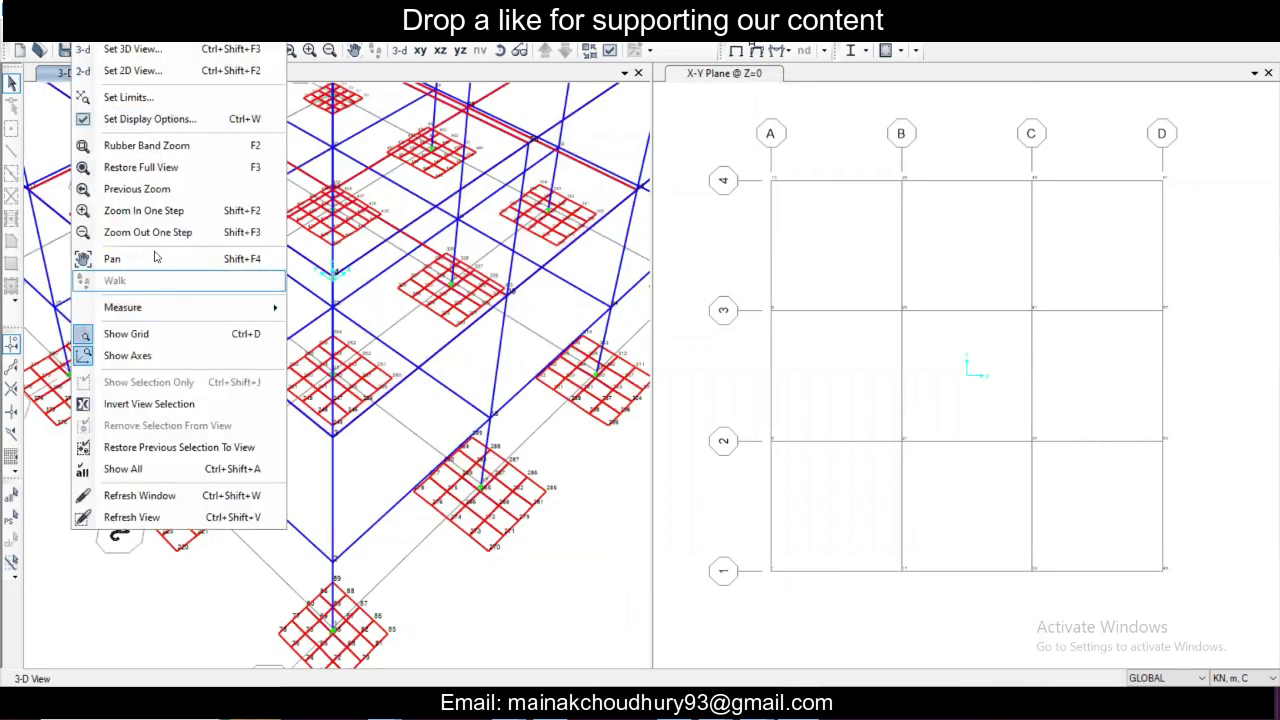
{"action": "left_click", "coordinate": [150, 118]}
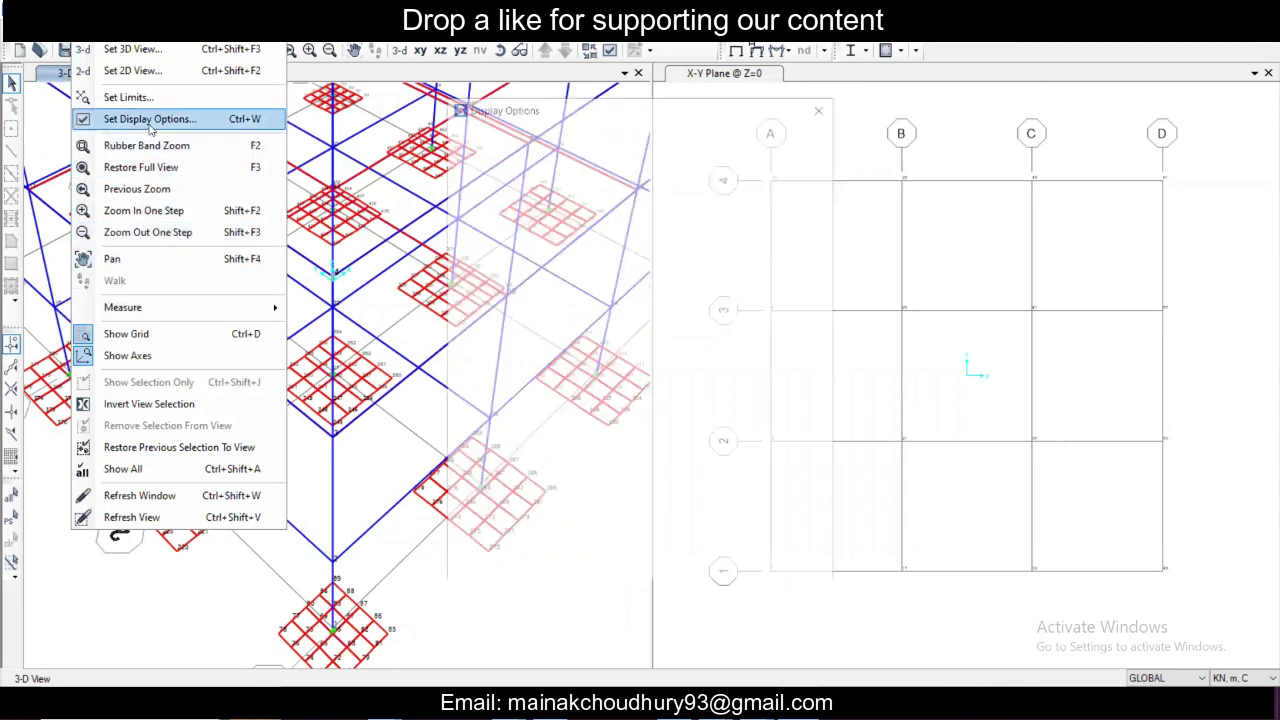
{"action": "left_click", "coordinate": [590, 132]}
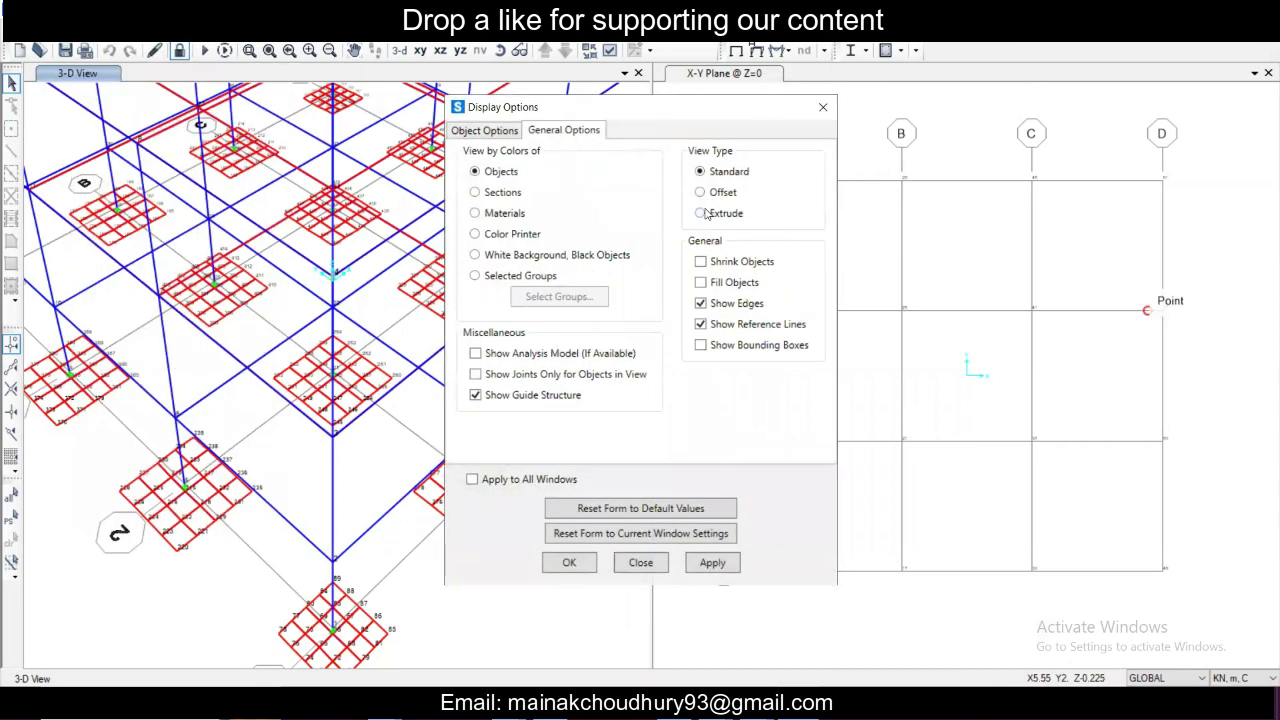
{"action": "left_click", "coordinate": [700, 213]}
{"action": "left_click", "coordinate": [738, 566]}
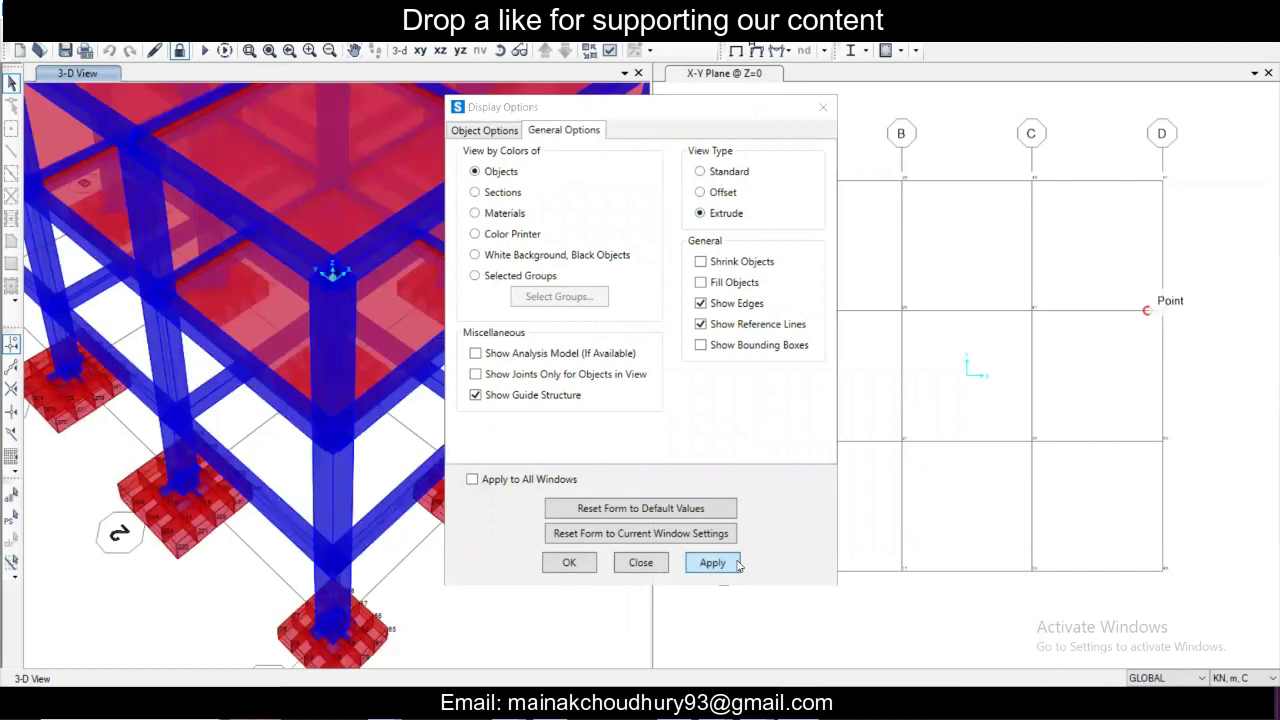
{"action": "key", "text": "Escape"}
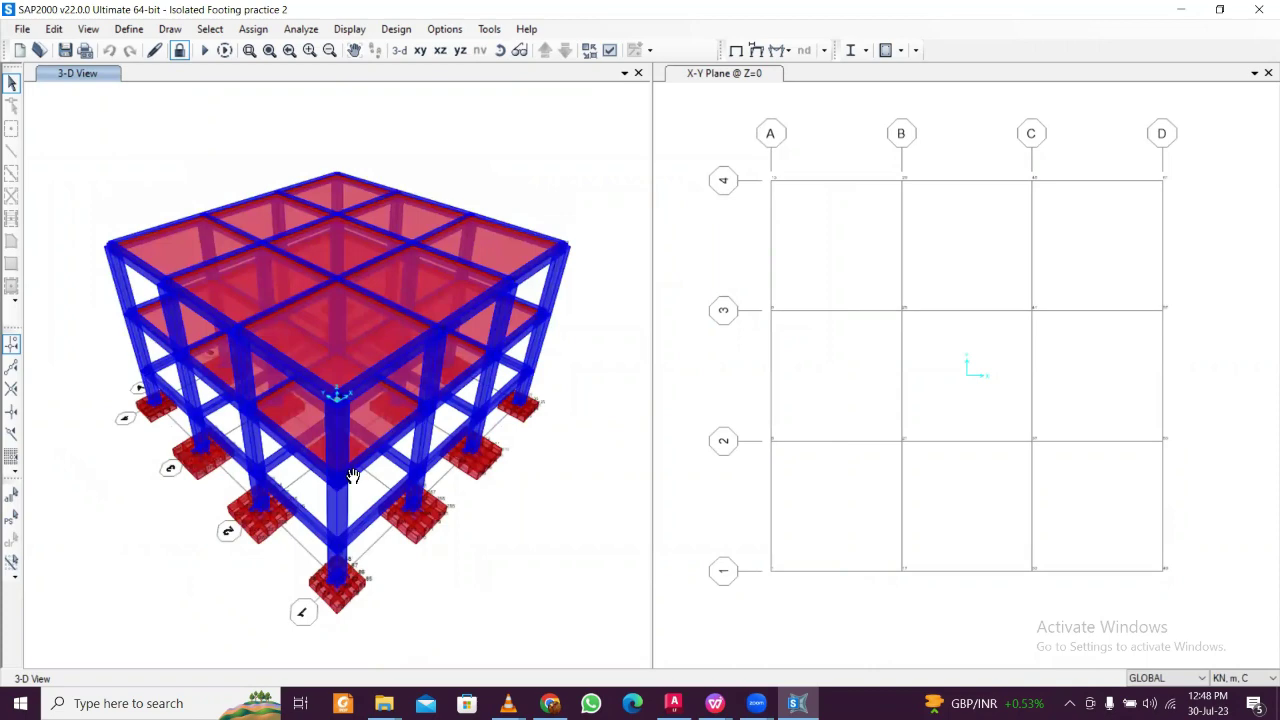
- Inspect the extruded structure in an X-Z elevation, and return to the 3-D view
{"action": "left_click_drag", "start_coordinate": [352, 475], "coordinate": [347, 457]}
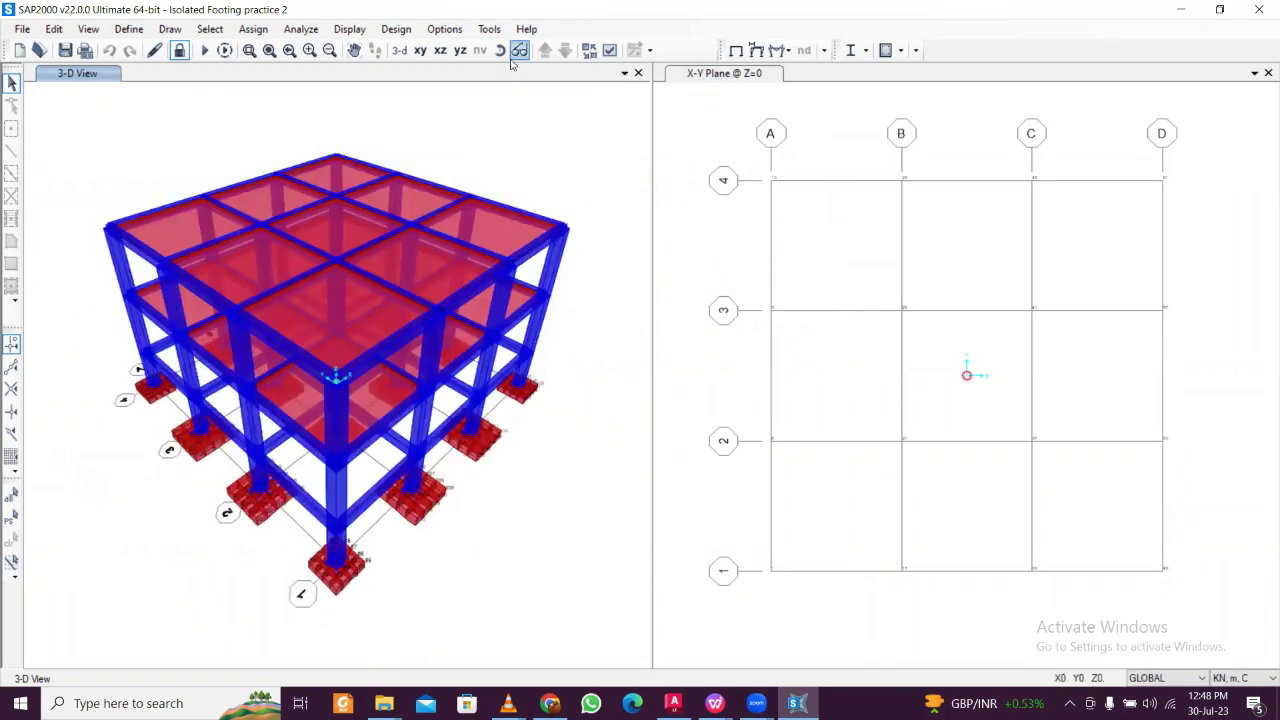
{"action": "left_click", "coordinate": [440, 51]}
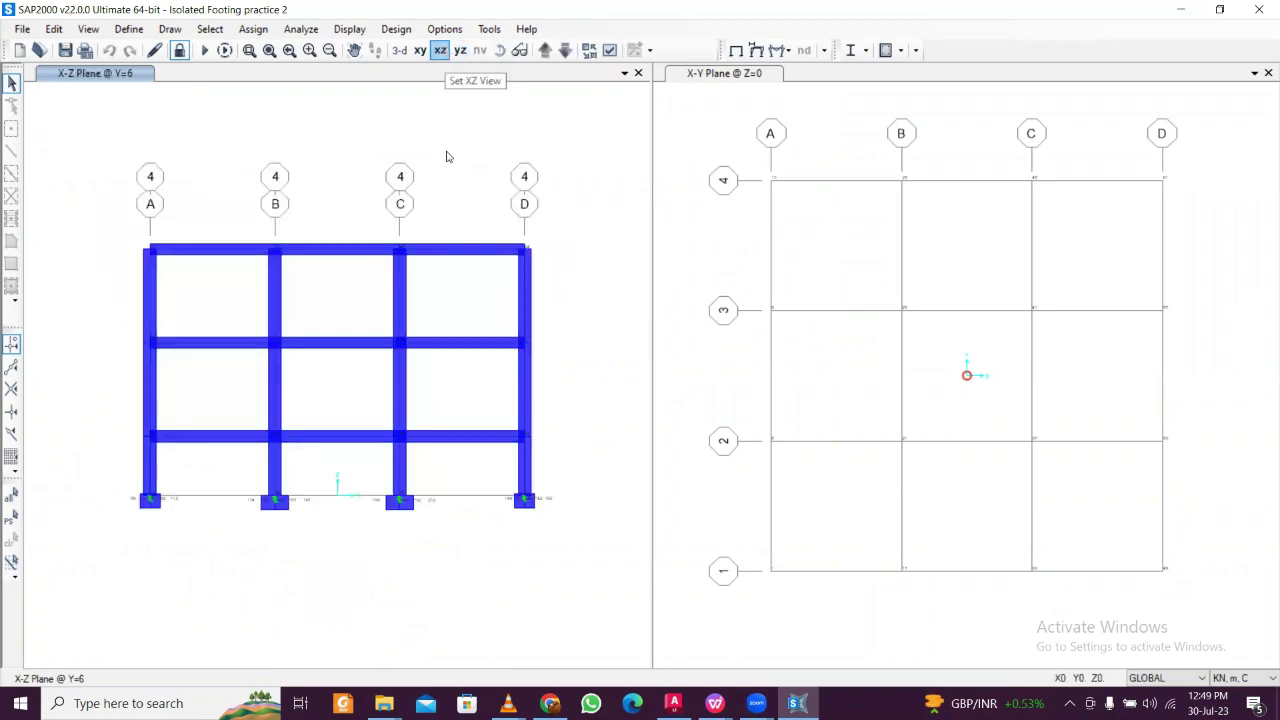
{"action": "left_click", "coordinate": [400, 51]}
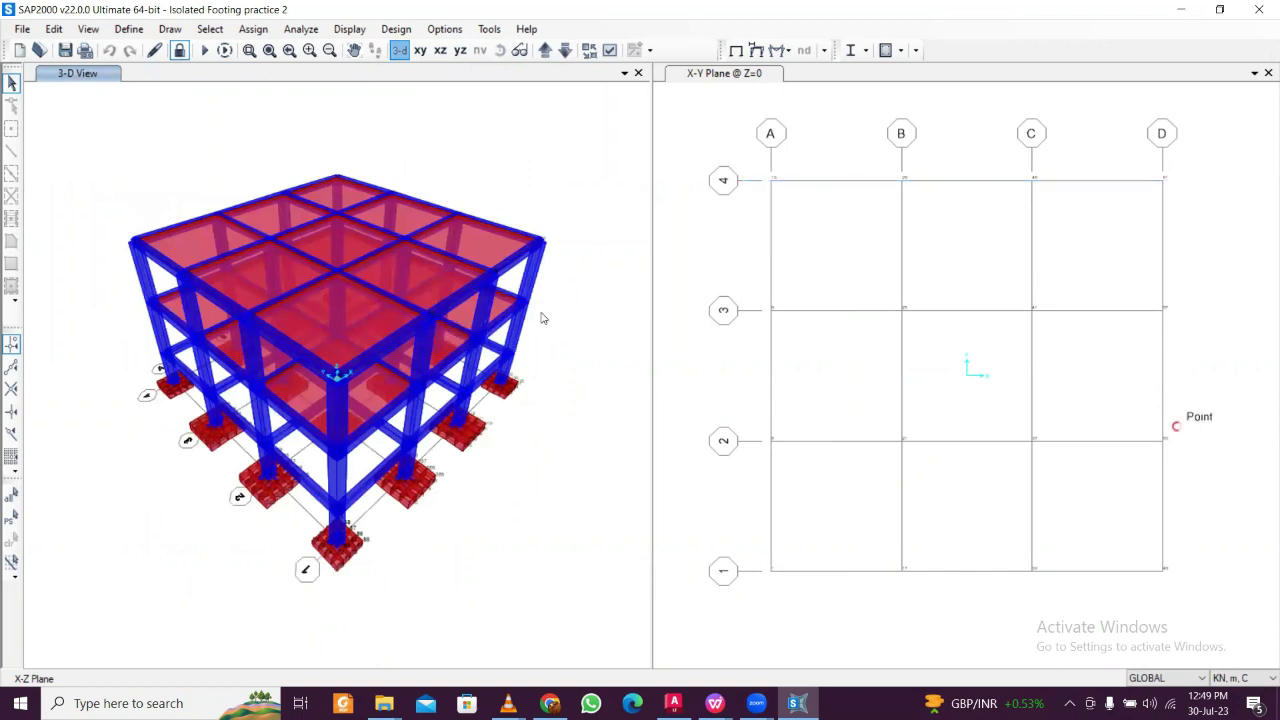